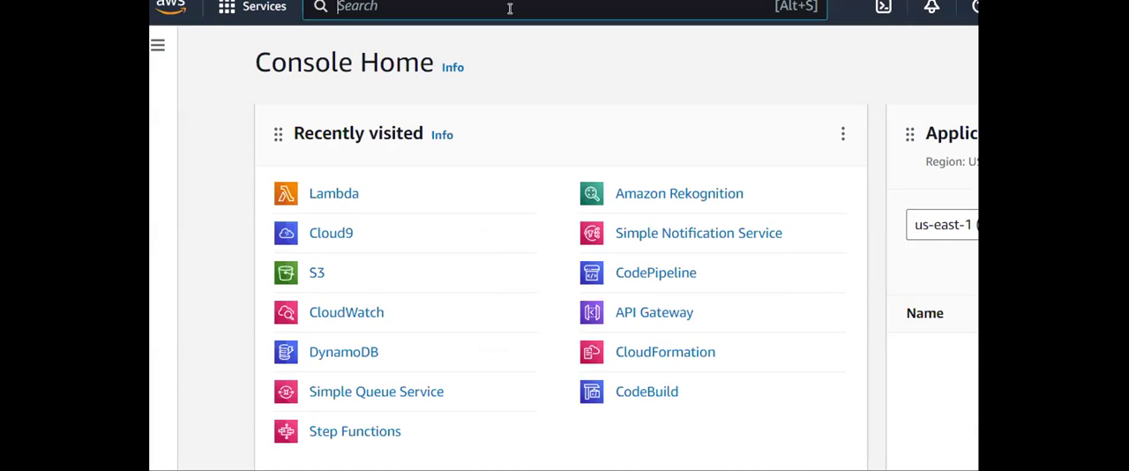
# - Open the list of VPCs in the VPC service and sort it by name in ascending order
pyautogui.write('vpc')
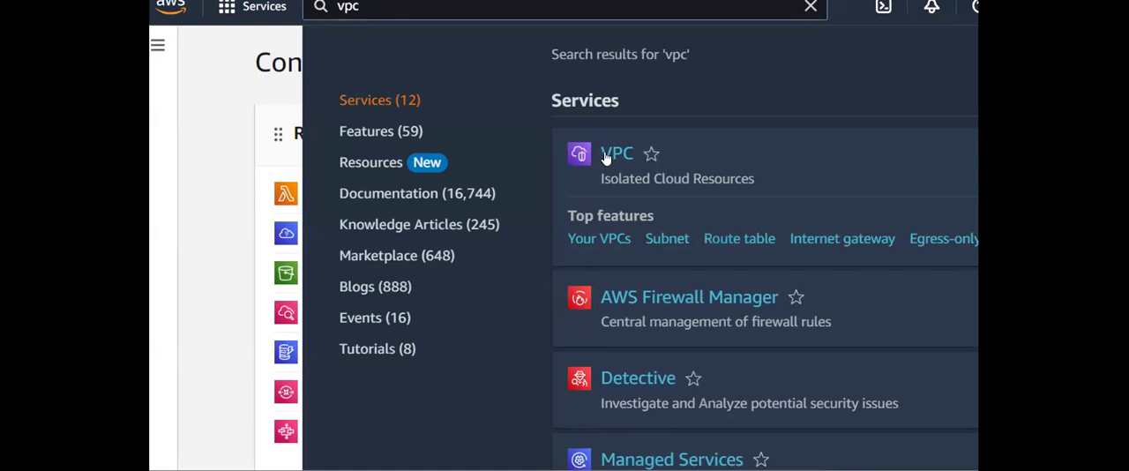
pyautogui.click(606, 158)
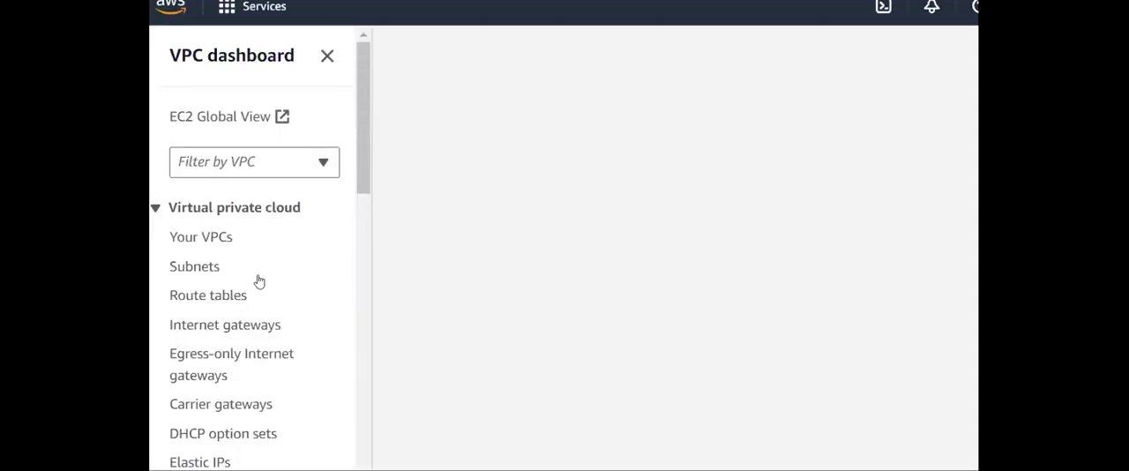
pyautogui.click(209, 236)
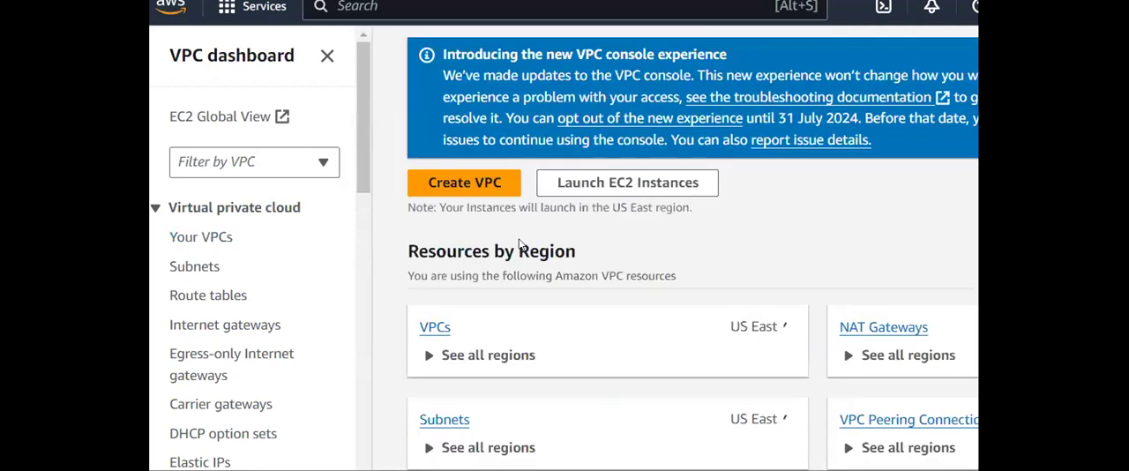
pyautogui.click(436, 329)
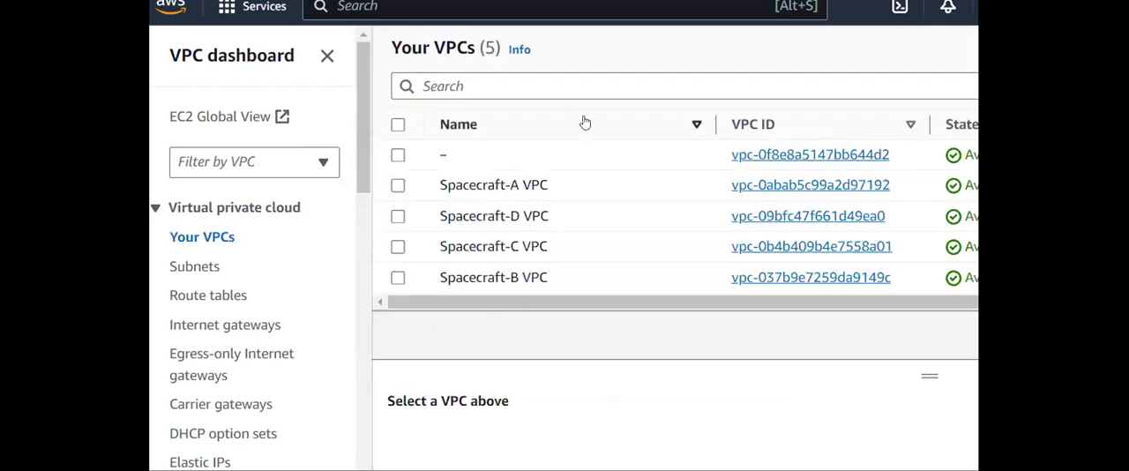
pyautogui.click(696, 125)
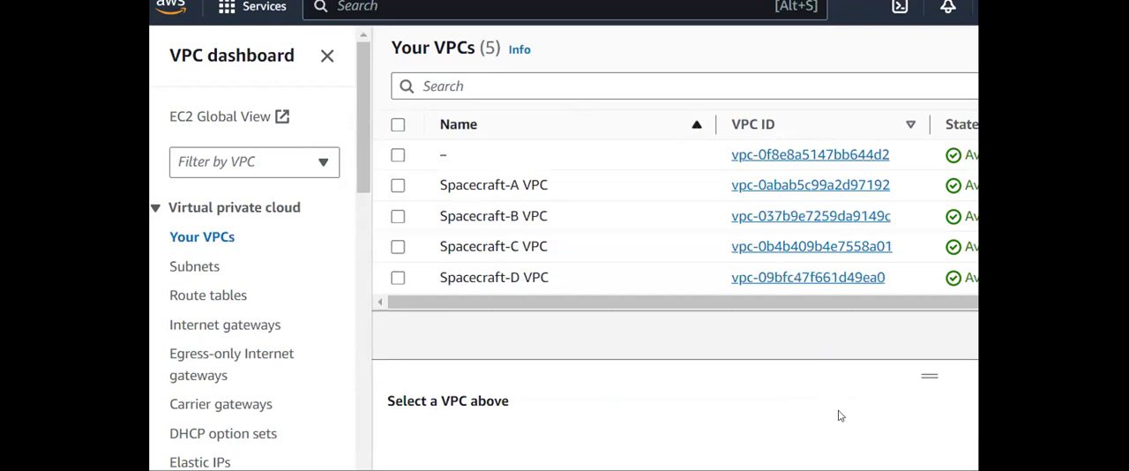
pyautogui.moveTo(928, 376); pyautogui.dragTo(928, 326)
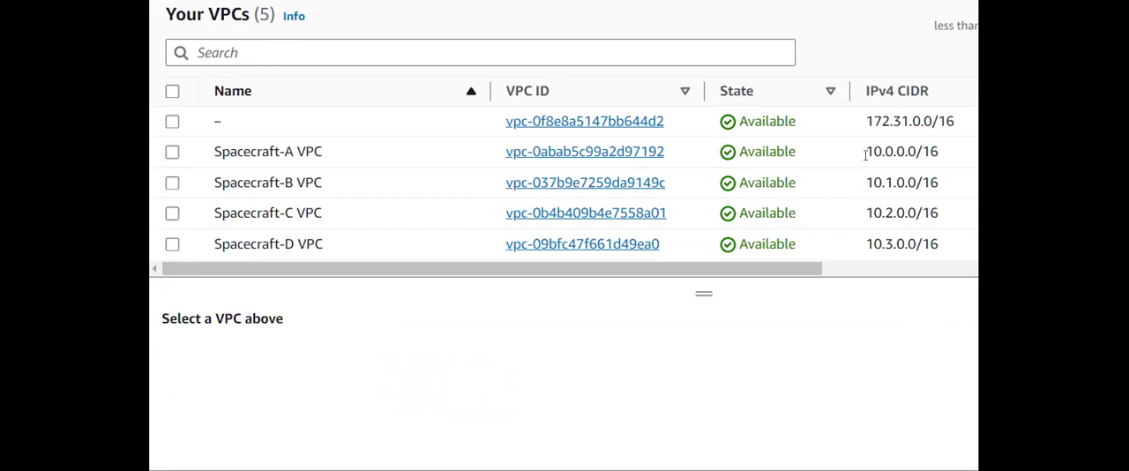
# - Examine the IPv4 CIDR ranges of the Spacecraft-A and Spacecraft-B VPCs, leaving no VPC selected
pyautogui.moveTo(868, 152); pyautogui.dragTo(893, 153)
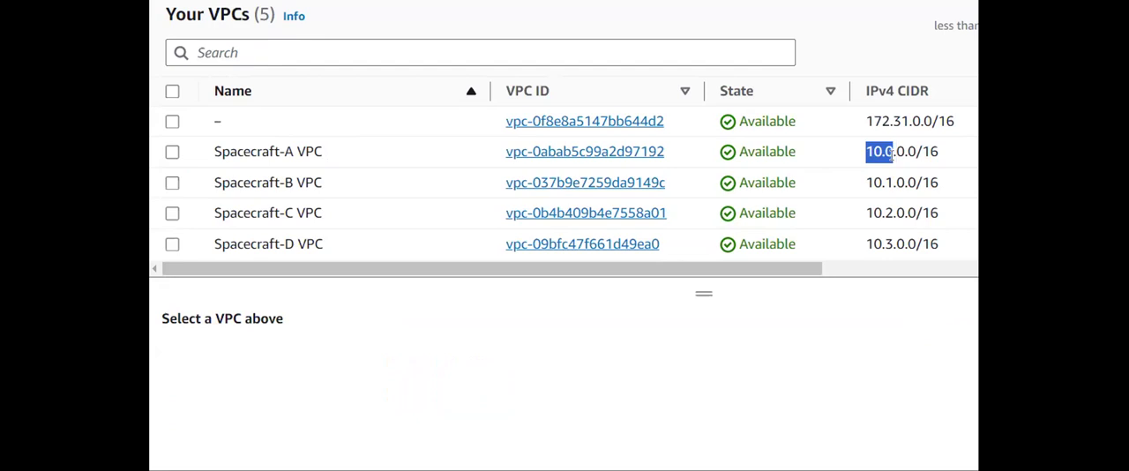
pyautogui.click(892, 153)
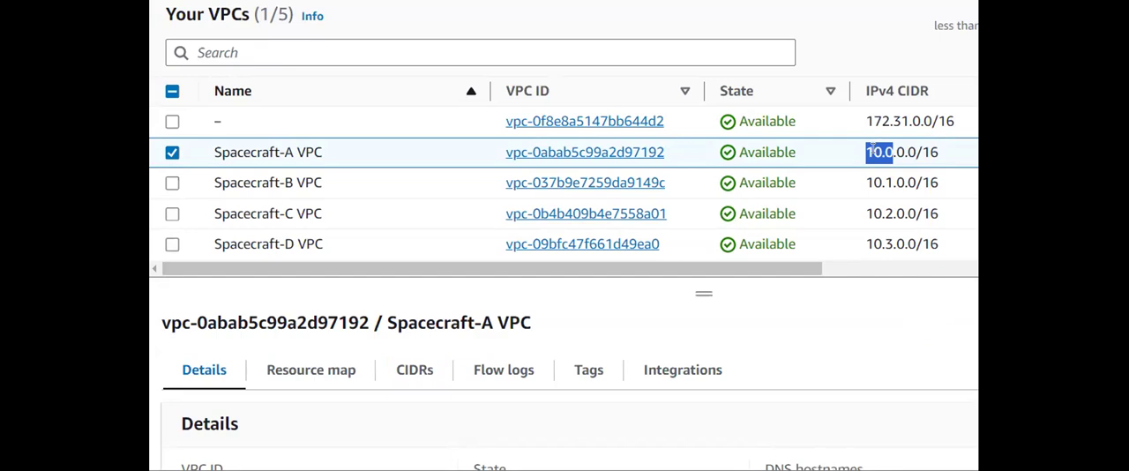
pyautogui.click(834, 180)
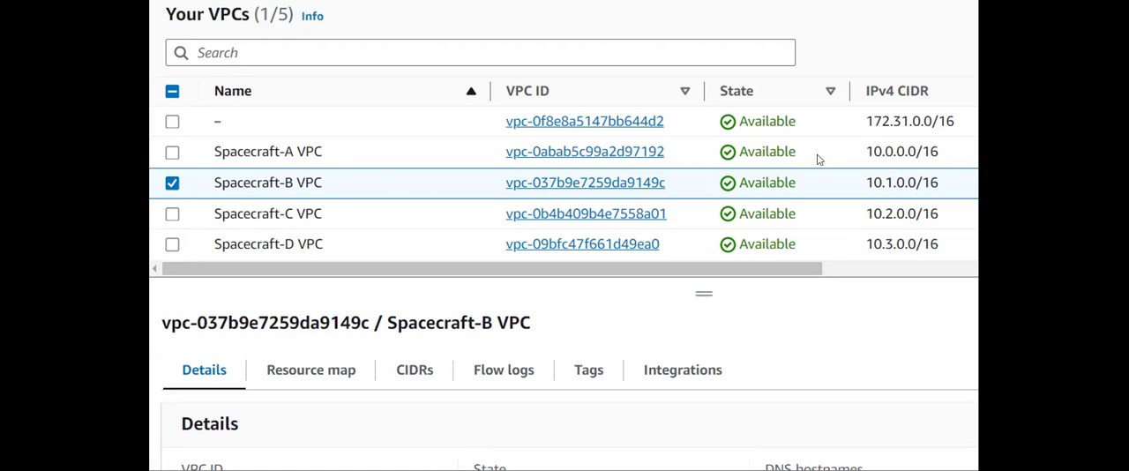
pyautogui.click(172, 183)
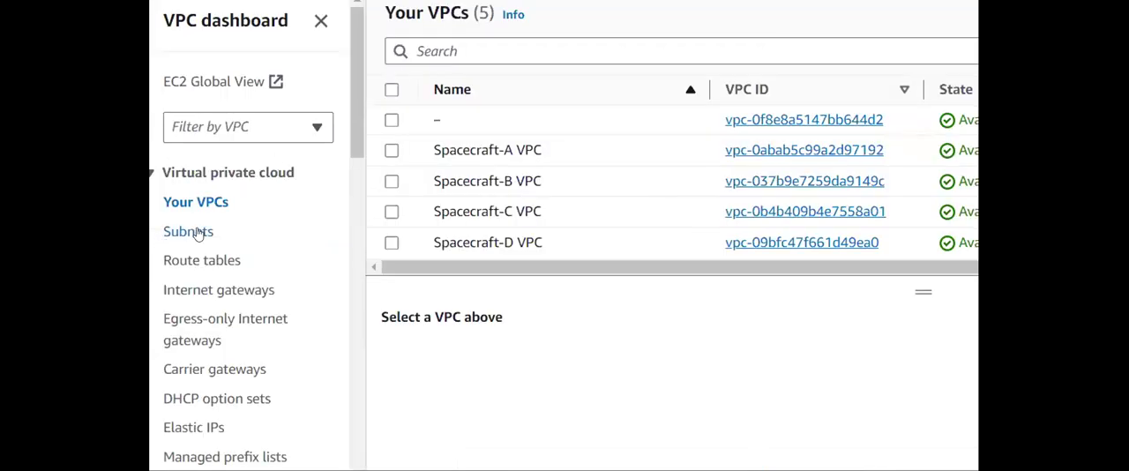
# - Open the list of VPC peering connections
pyautogui.scroll(-3, 241, 226)
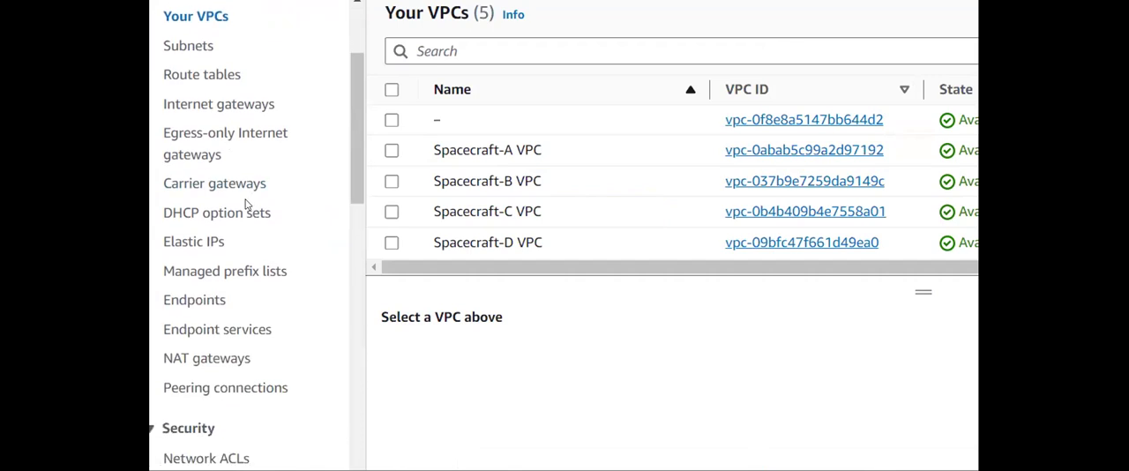
pyautogui.click(241, 393)
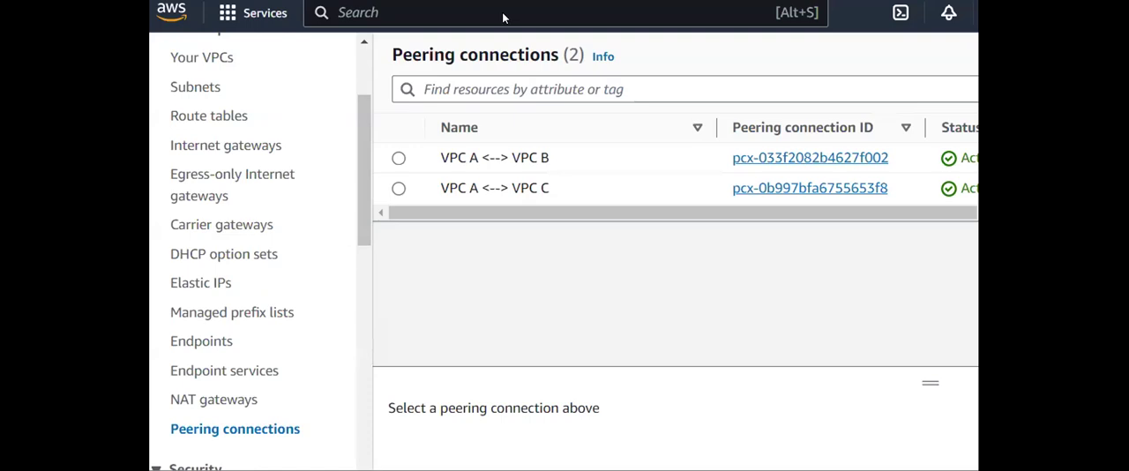
# - Open the running instances list in the EC2 service and widen the Name column to show full instance names
pyautogui.click(502, 18)
pyautogui.write('ec2')
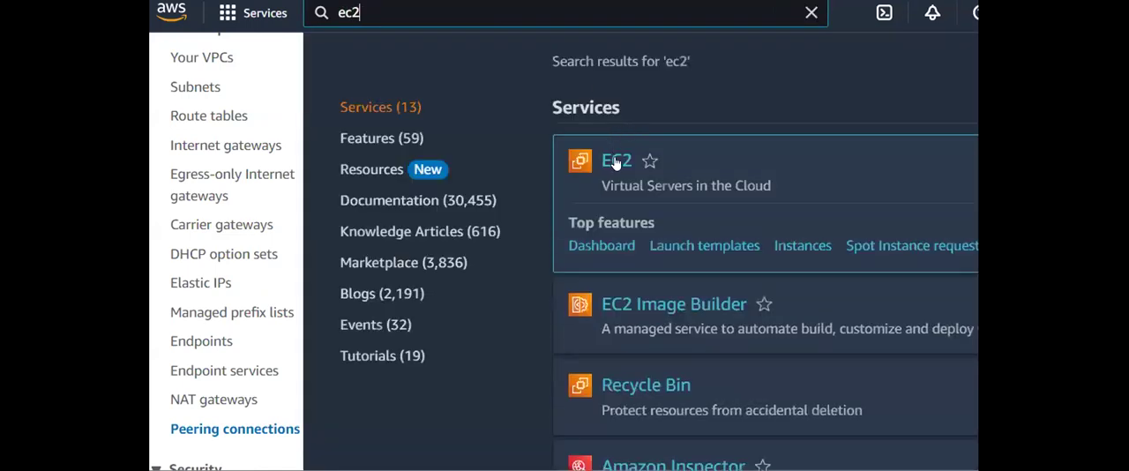
pyautogui.click(813, 14)
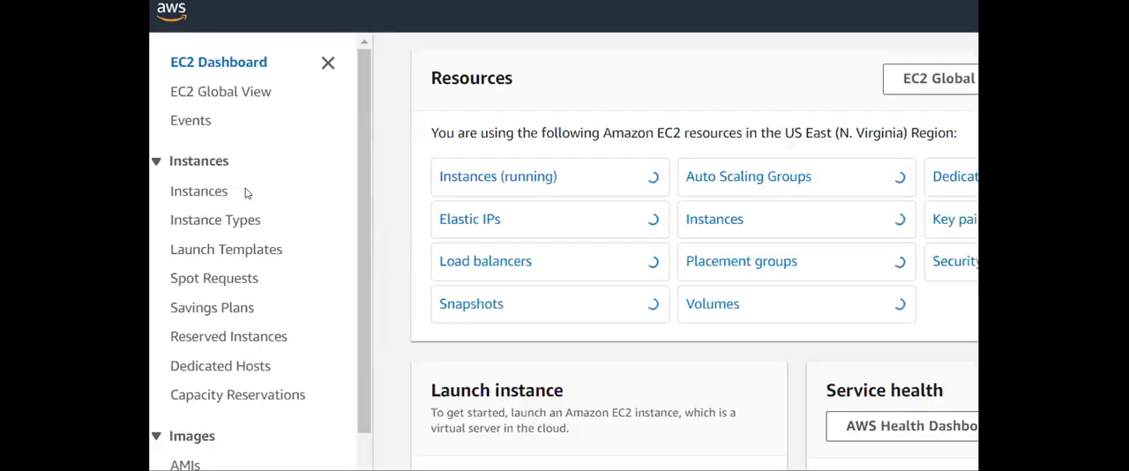
pyautogui.click(516, 180)
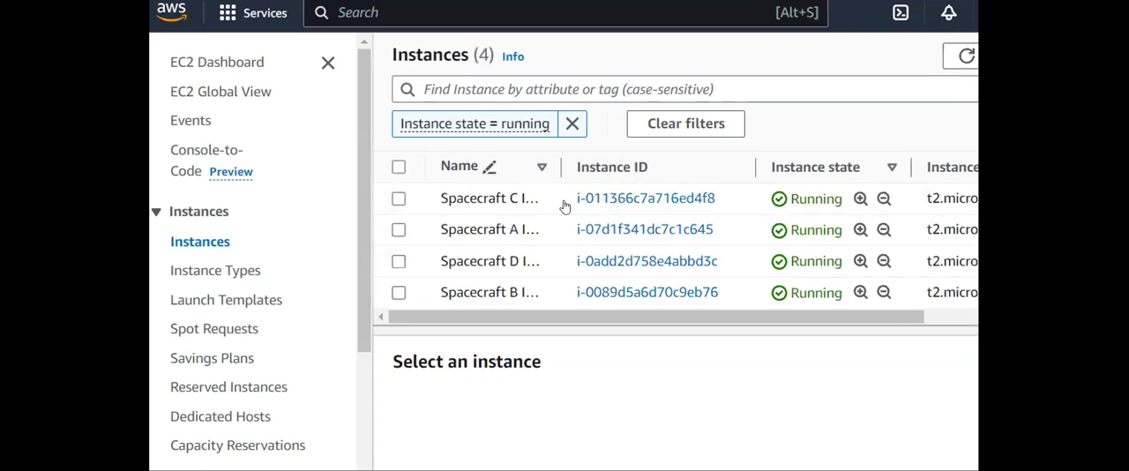
pyautogui.moveTo(560, 169); pyautogui.dragTo(638, 167)
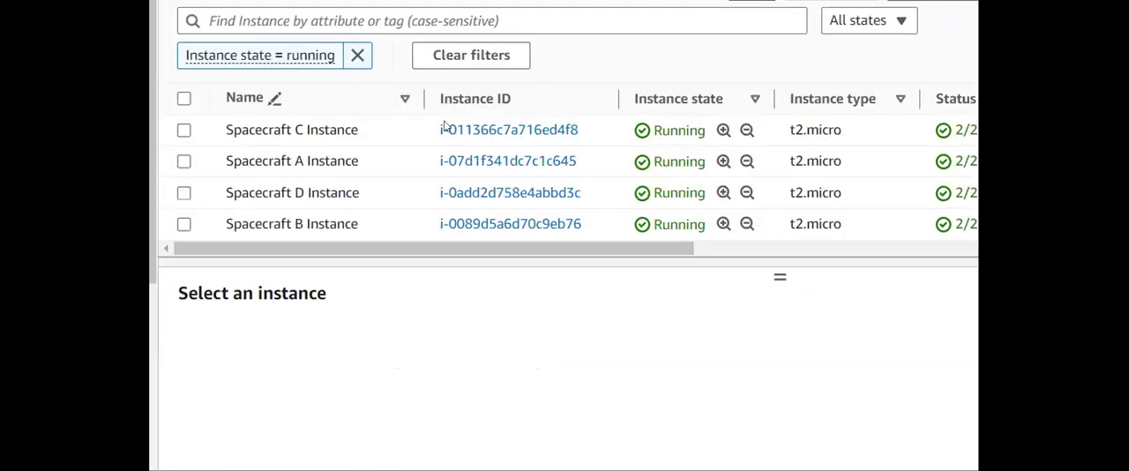
# - Check the instance summary of Spacecraft A Instance, including its private IPv4 address, and deselect the instance
pyautogui.click(299, 165)
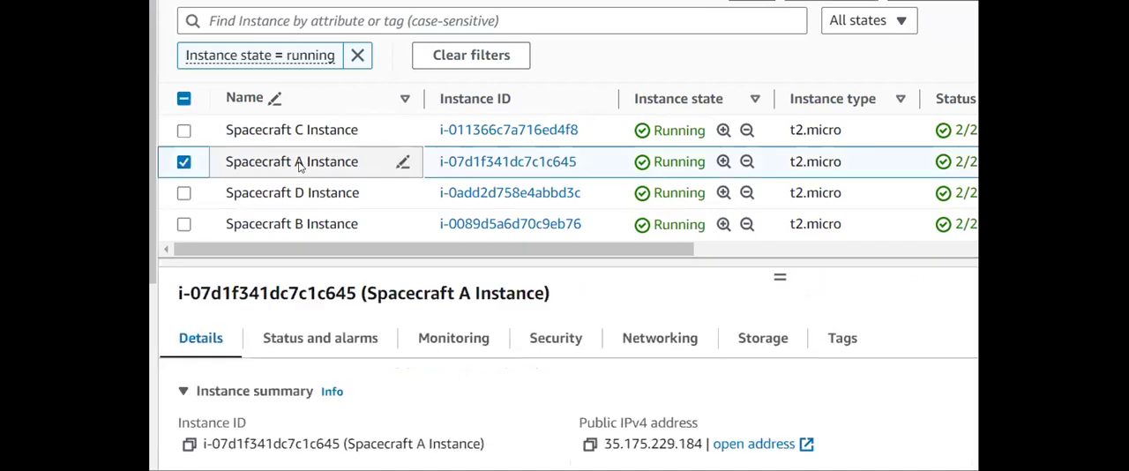
pyautogui.moveTo(778, 258); pyautogui.dragTo(779, 262)
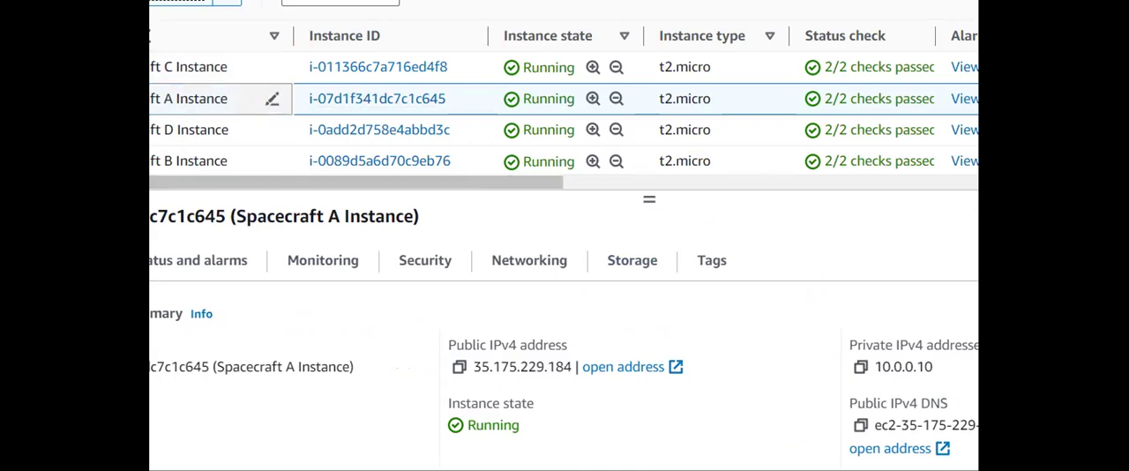
pyautogui.click(64, 98)
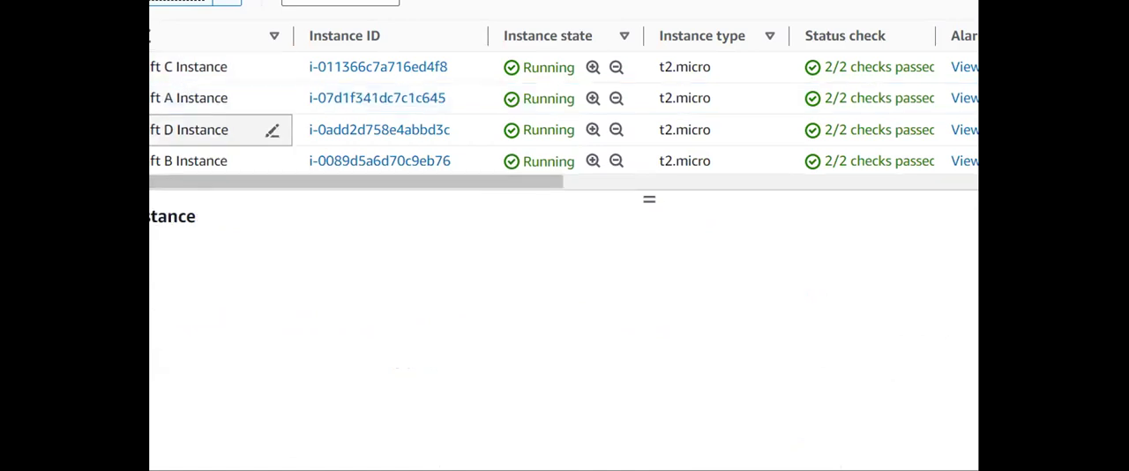
# - Copy the private IPv4 address of Spacecraft B Instance from its details
pyautogui.click(232, 168)
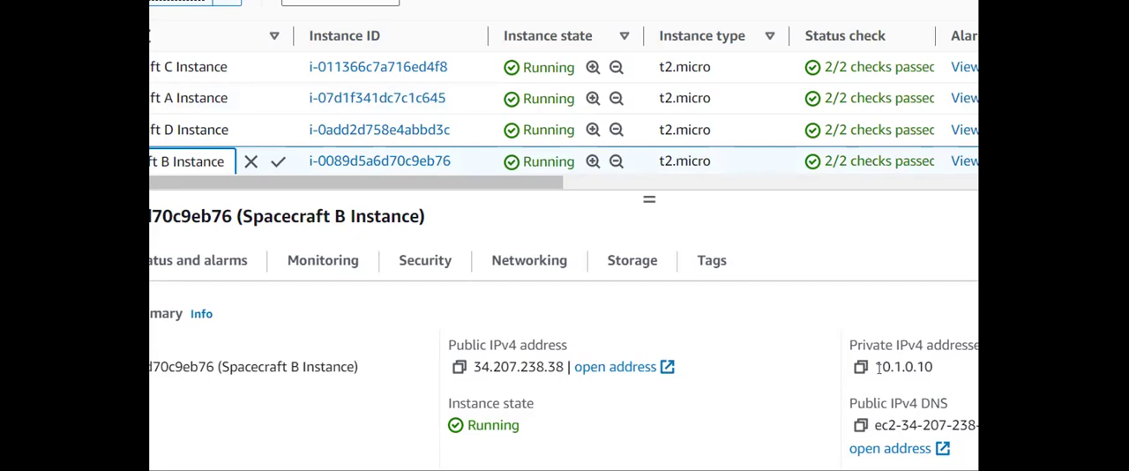
pyautogui.click(278, 166)
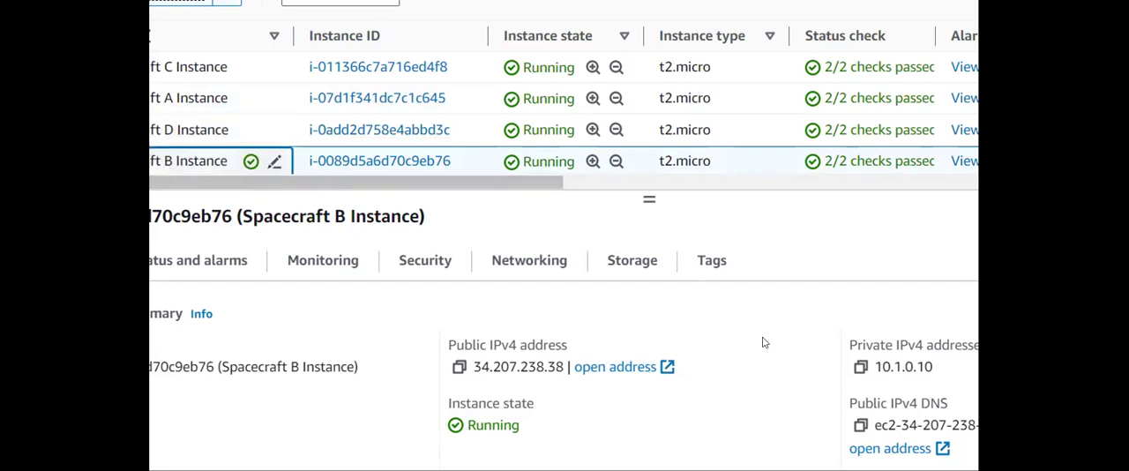
pyautogui.moveTo(885, 361); pyautogui.dragTo(900, 361)
pyautogui.click(897, 361)
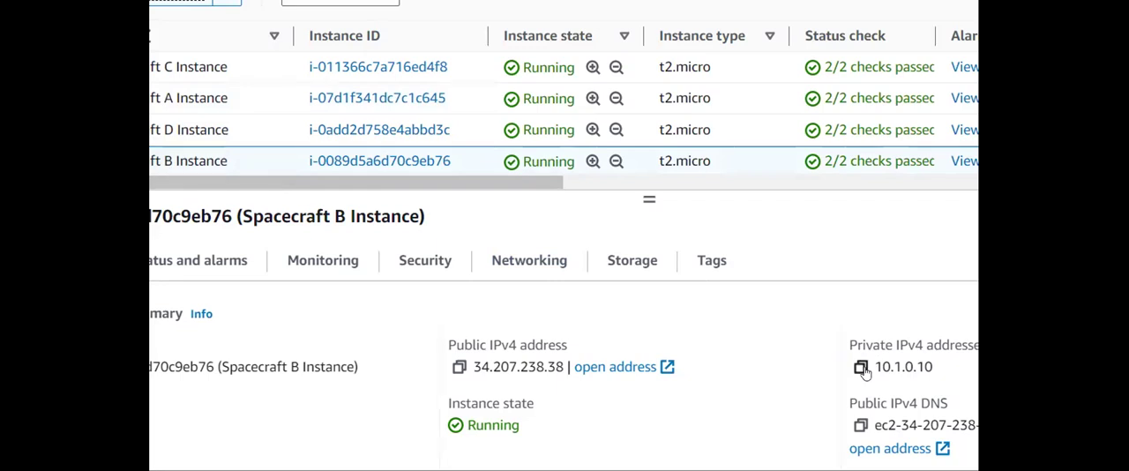
pyautogui.click(862, 368)
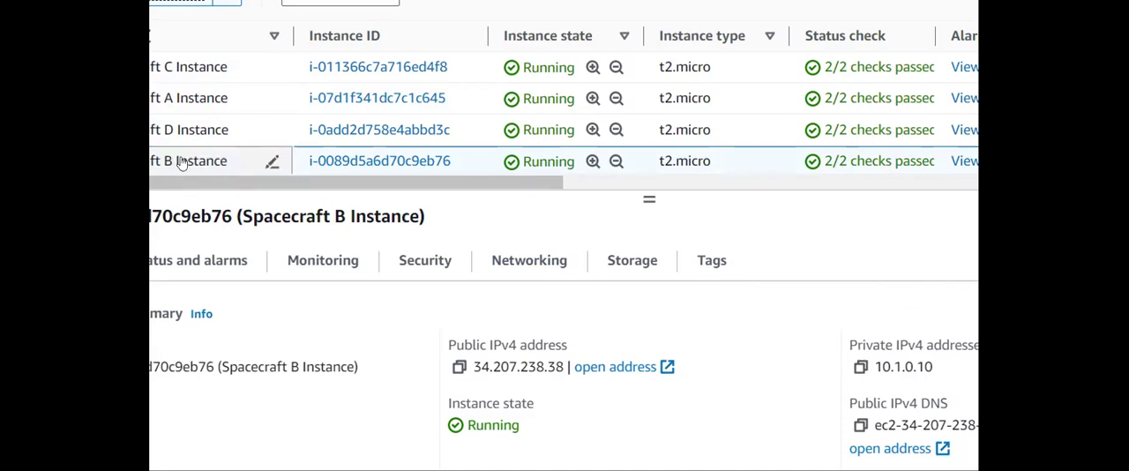
pyautogui.click(859, 367)
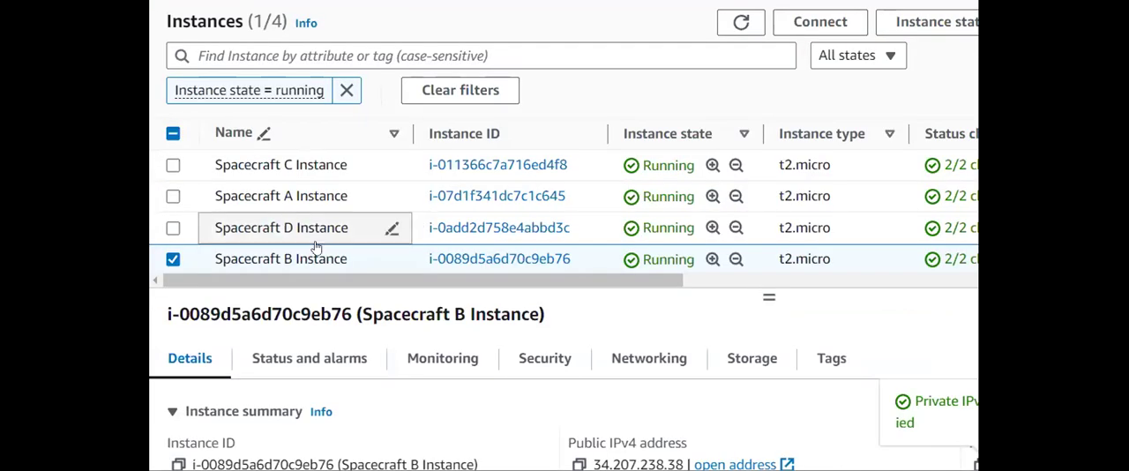
# - Connect to Spacecraft A Instance through Session Manager
pyautogui.click(173, 259)
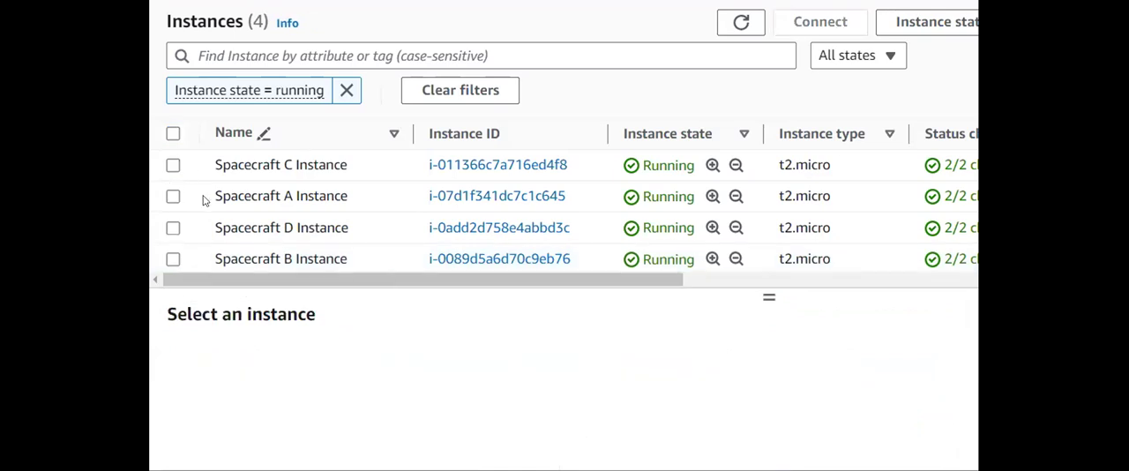
pyautogui.click(313, 199)
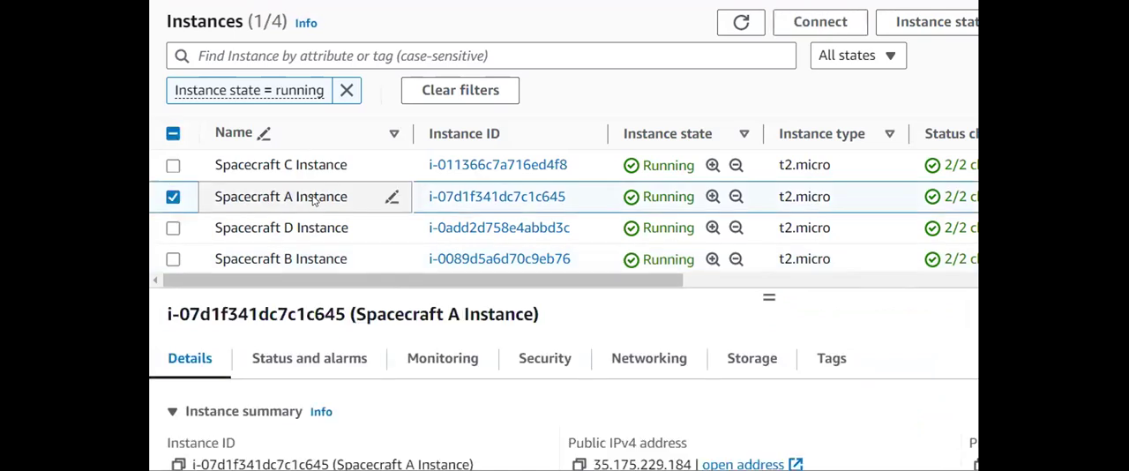
pyautogui.click(821, 14)
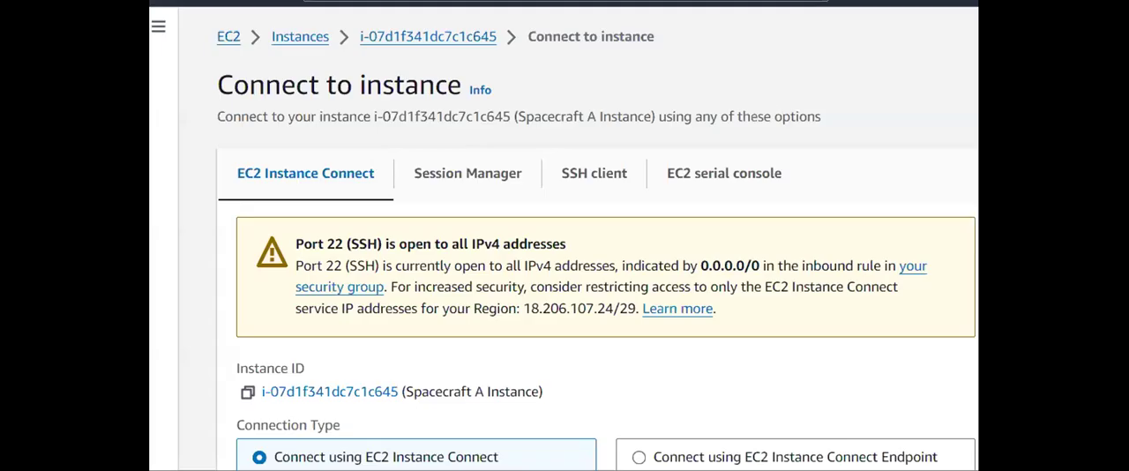
pyautogui.click(467, 173)
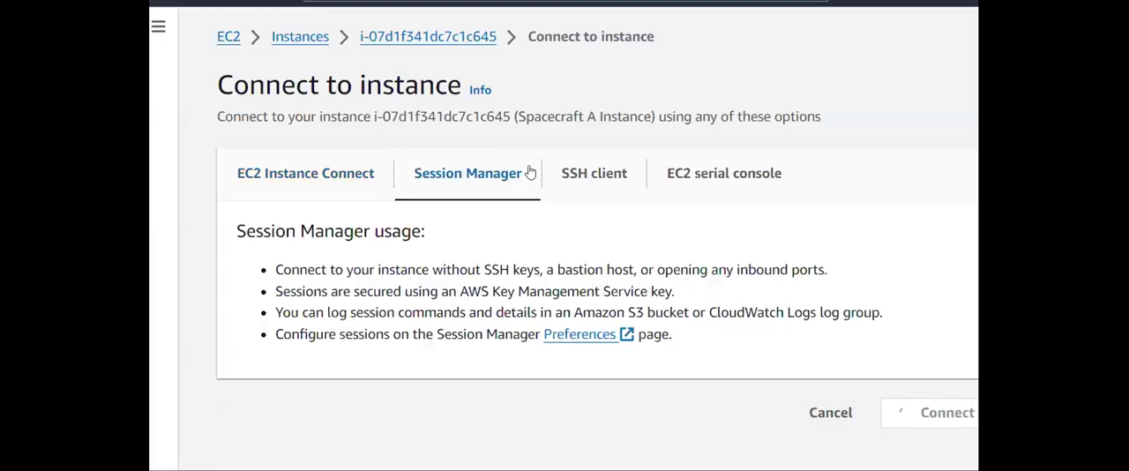
pyautogui.click(917, 422)
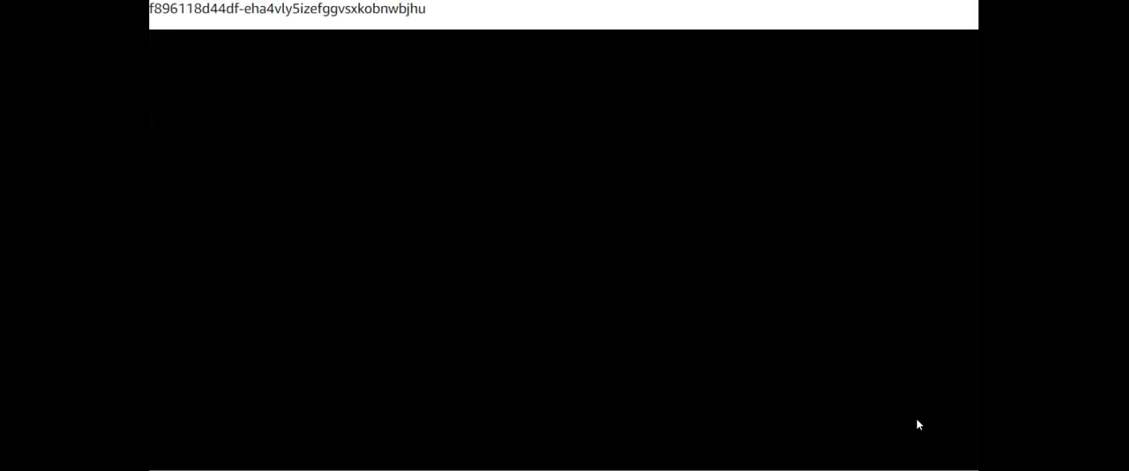
# - Ping 10.1.0.10 from the Spacecraft A Instance session and stop the ping after several replies
pyautogui.write('ping ')
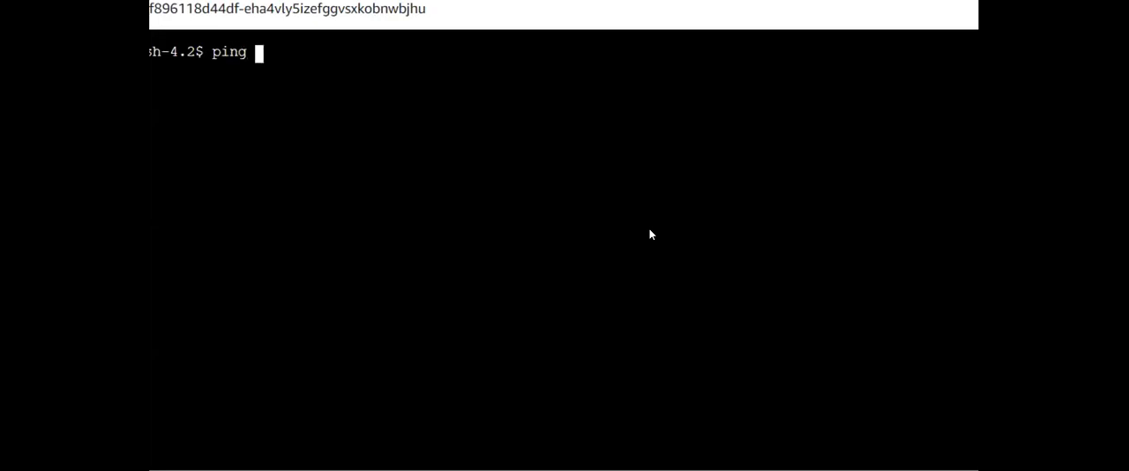
pyautogui.write('10.1.0.10')
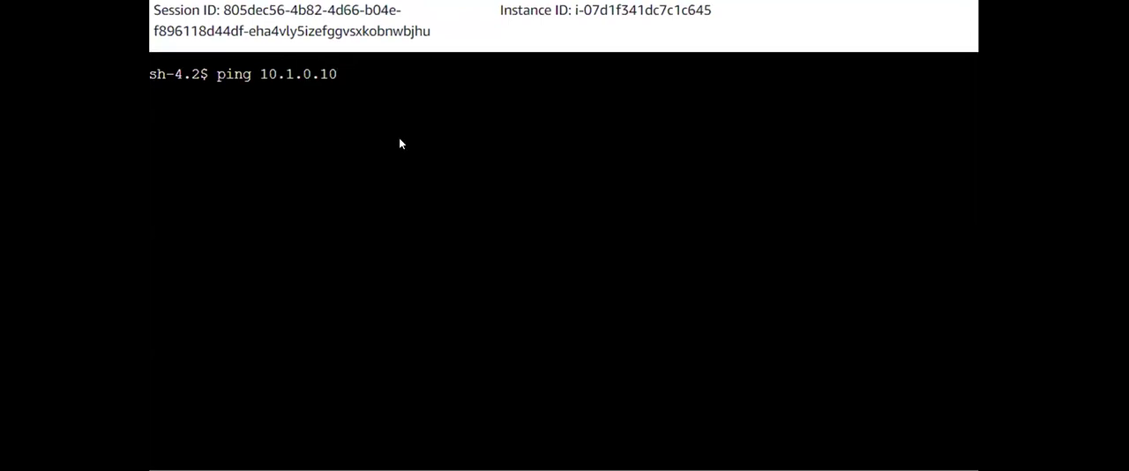
pyautogui.press('Return')
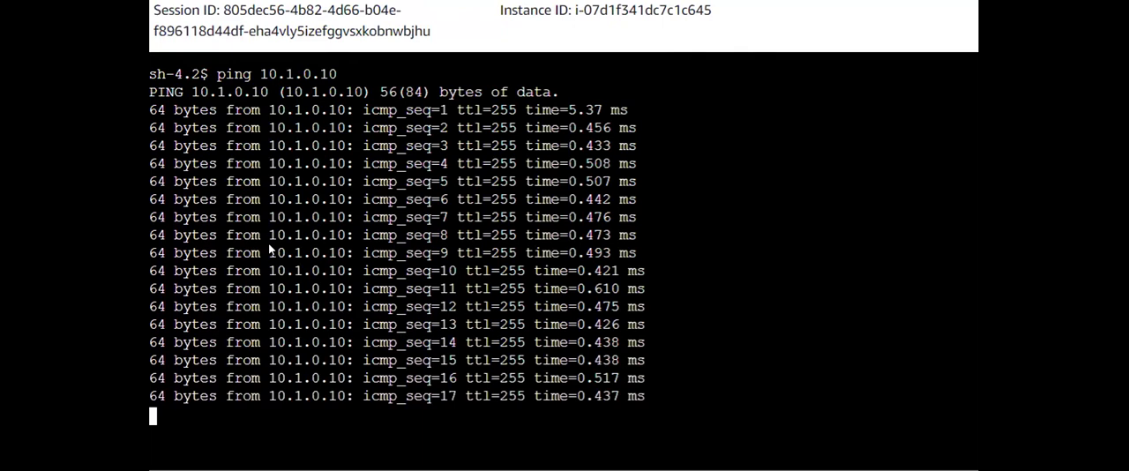
pyautogui.hotkey('ctrl', 'c')
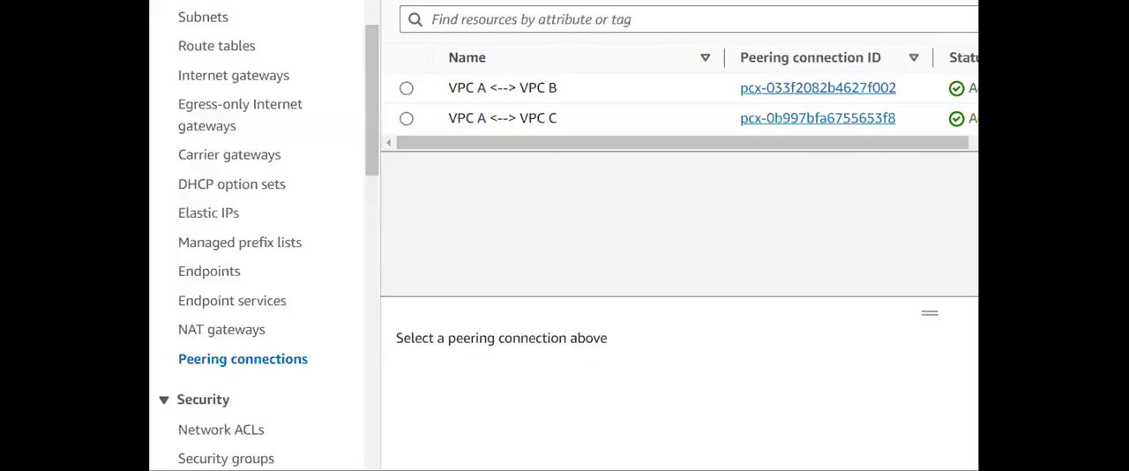
# - Delete the VPC A <--> VPC B peering connection together with its related route table entries, confirming with "delete"
pyautogui.scroll(5, 298, 186)
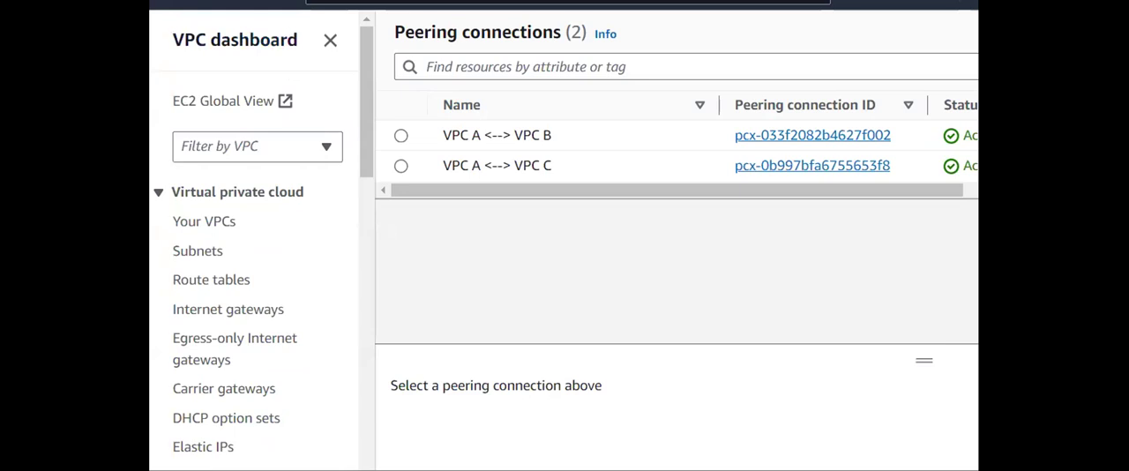
pyautogui.scroll(-3, 270, 283)
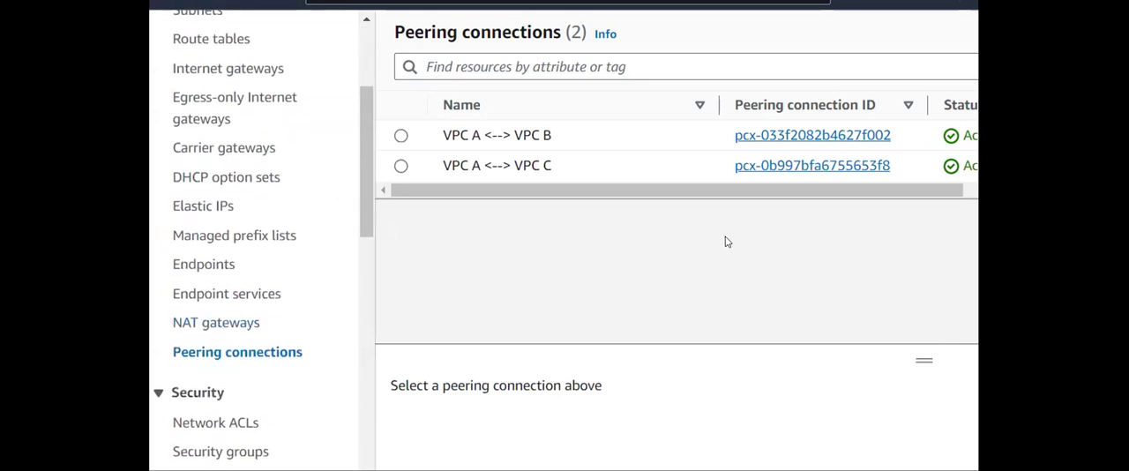
pyautogui.click(401, 137)
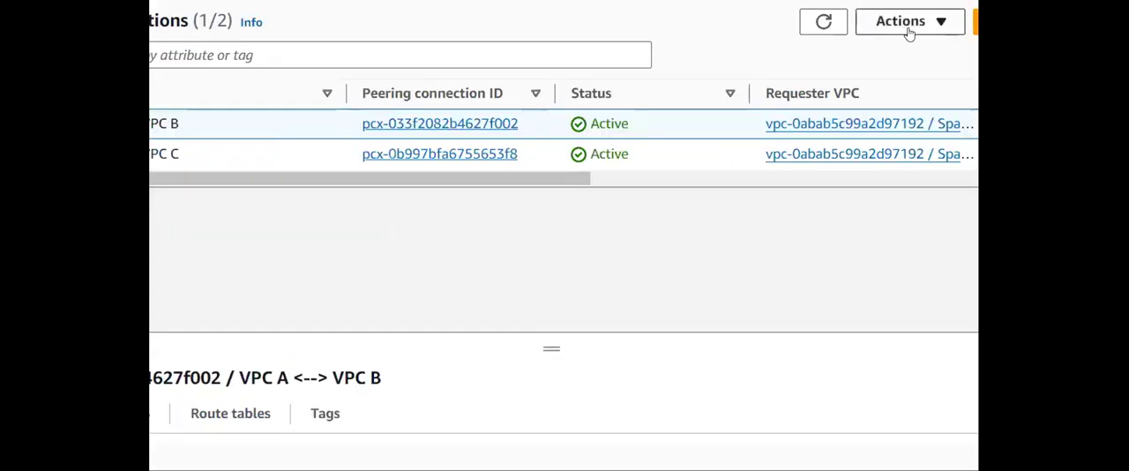
pyautogui.click(908, 27)
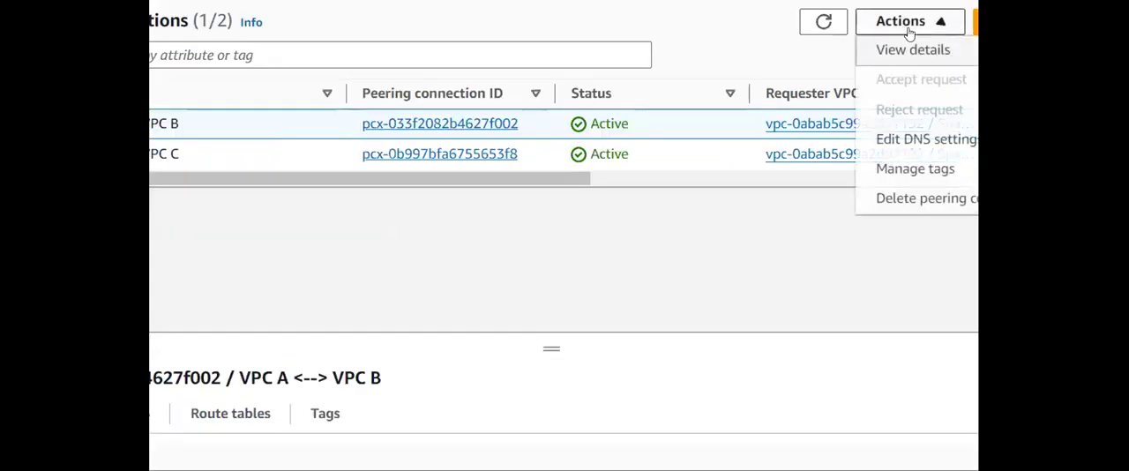
pyautogui.click(898, 209)
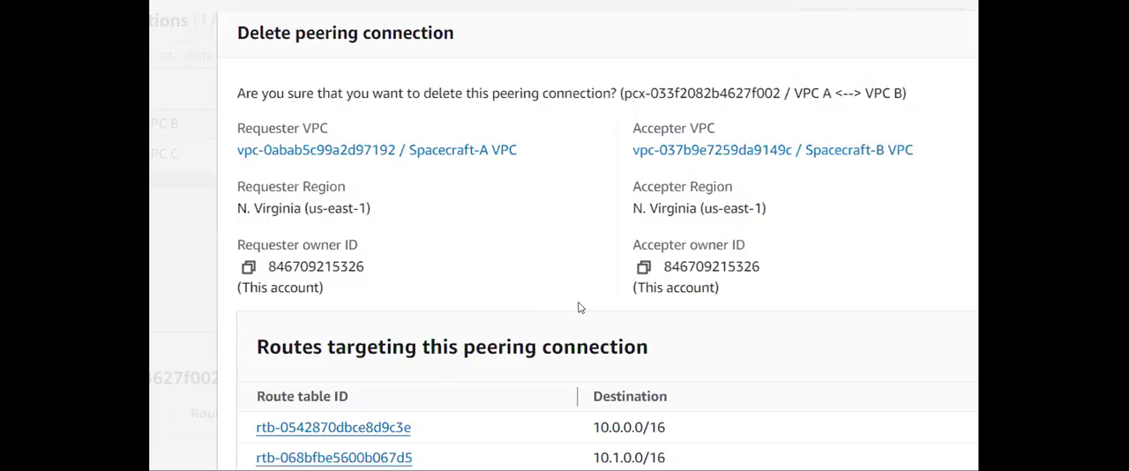
pyautogui.scroll(-3, 580, 307)
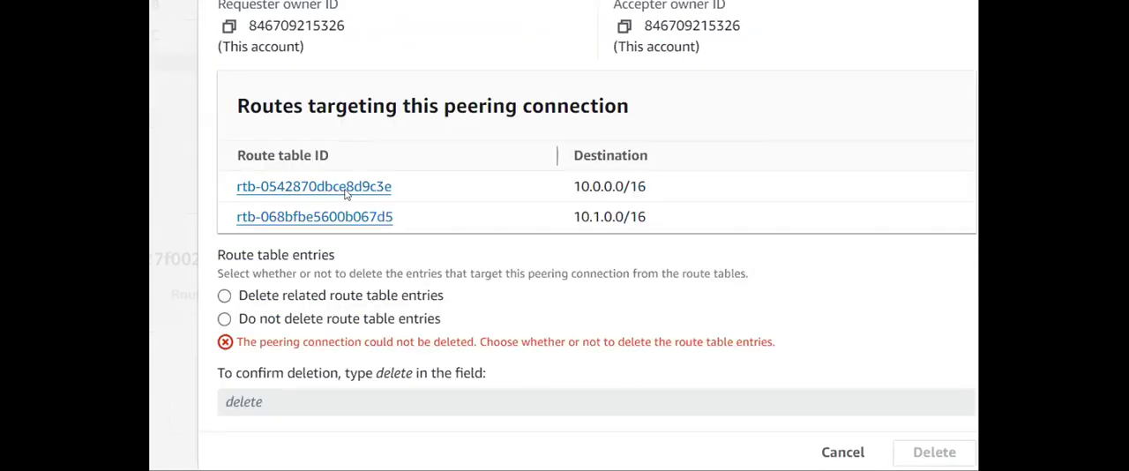
pyautogui.click(220, 298)
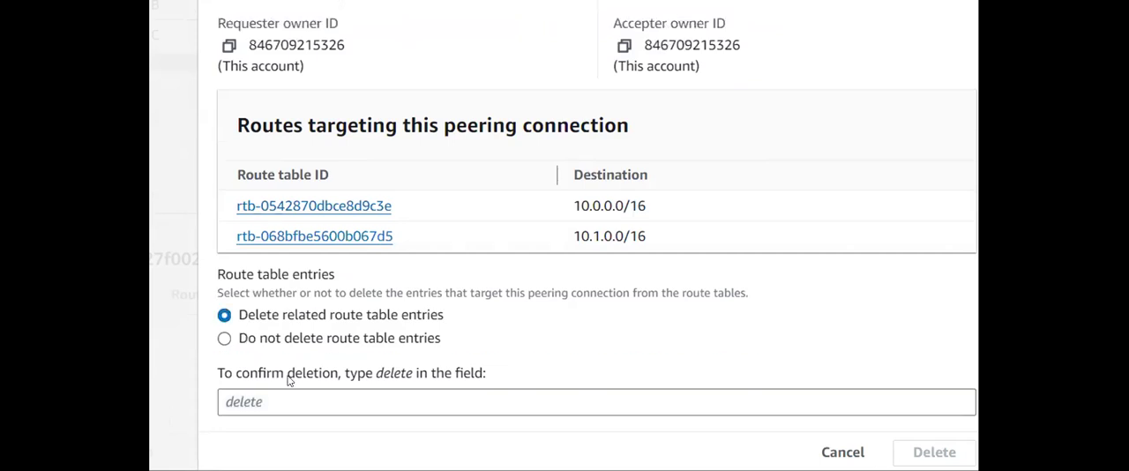
pyautogui.click(300, 399)
pyautogui.write('delete')
pyautogui.press('BackSpace')
pyautogui.press('BackSpace')
pyautogui.press('BackSpace')
pyautogui.write('e')
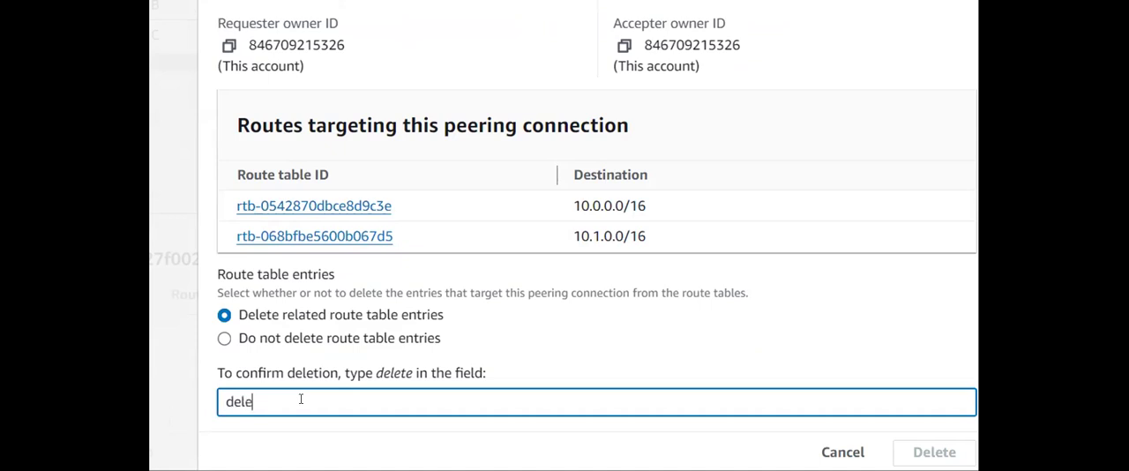
pyautogui.write('te')
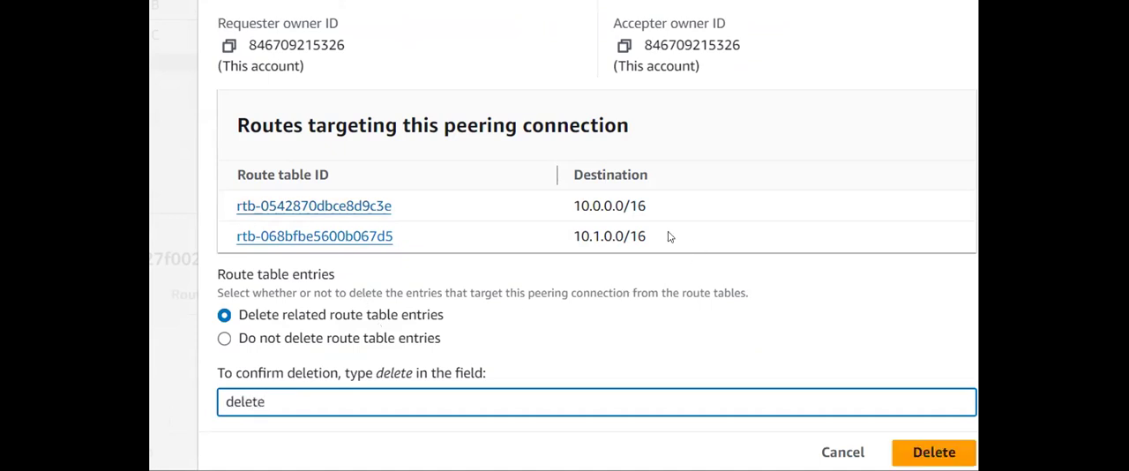
pyautogui.click(934, 452)
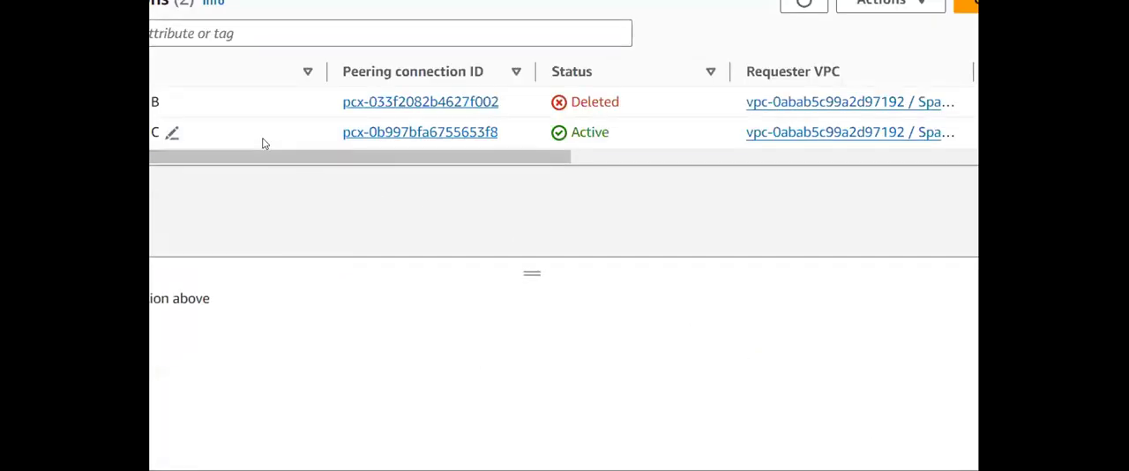
# - Delete the VPC A <--> VPC C peering connection together with its related route table entries, confirming with "delete"
pyautogui.click(262, 141)
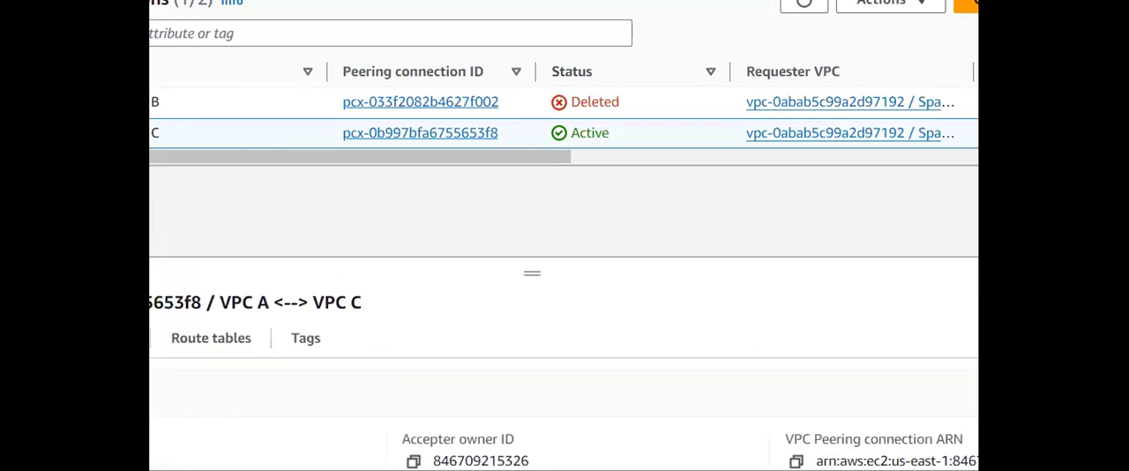
pyautogui.click(886, 5)
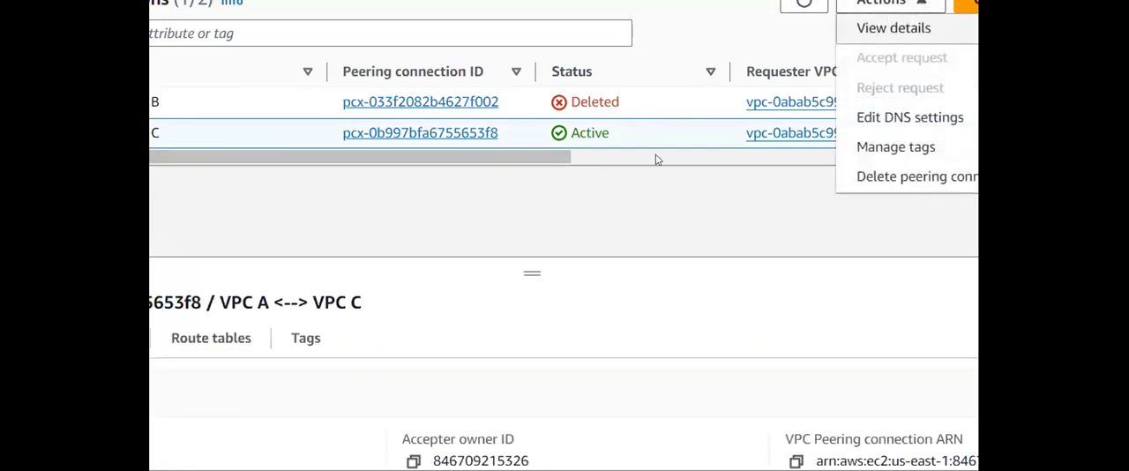
pyautogui.click(867, 177)
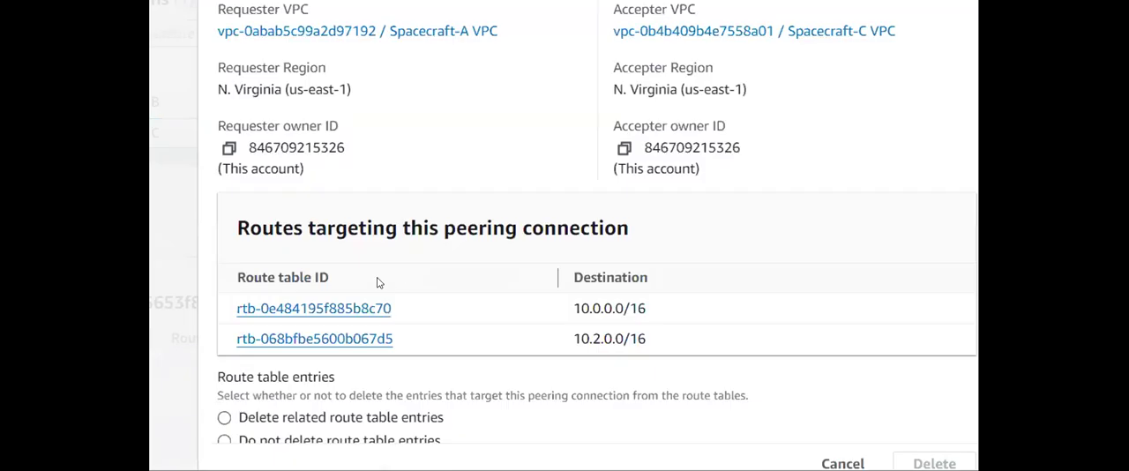
pyautogui.scroll(-1, 335, 304)
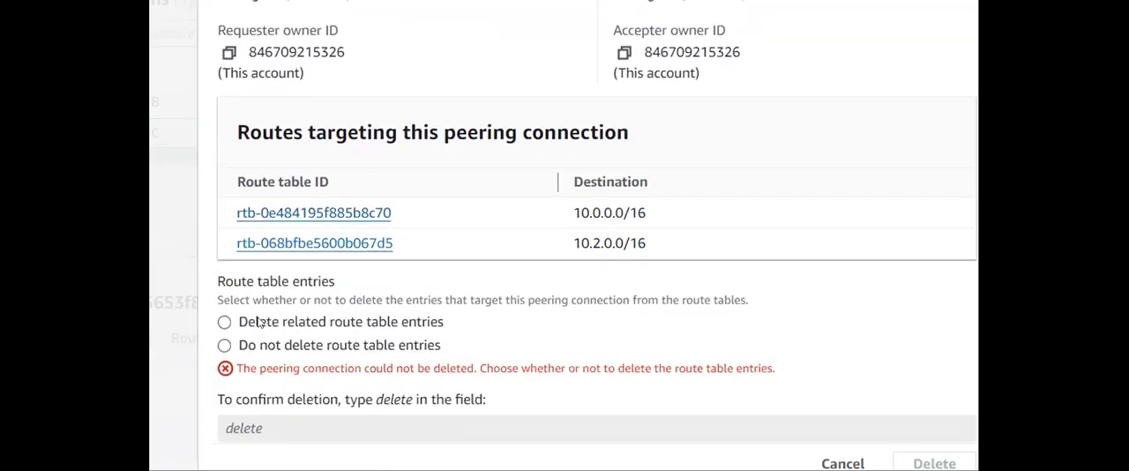
pyautogui.click(261, 323)
pyautogui.click(321, 410)
pyautogui.write('delete')
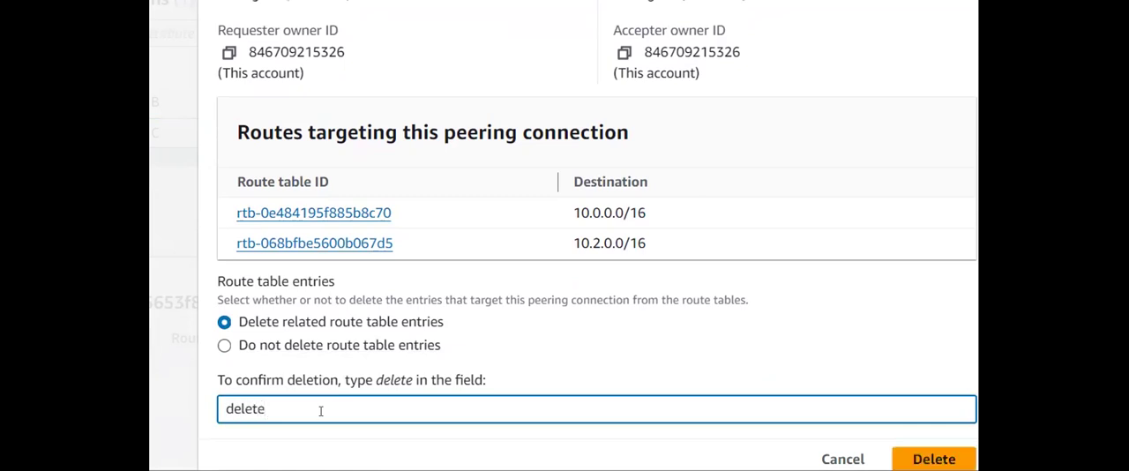
pyautogui.click(934, 458)
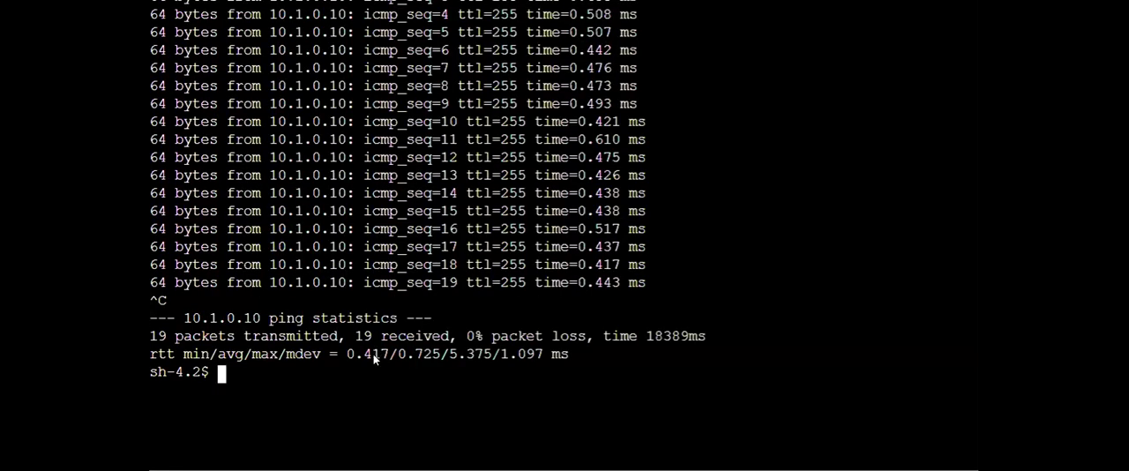
# - Ping 10.1.0.10 again from the Spacecraft A Instance session, stop the ping and check the packet statistics
pyautogui.press('Up')
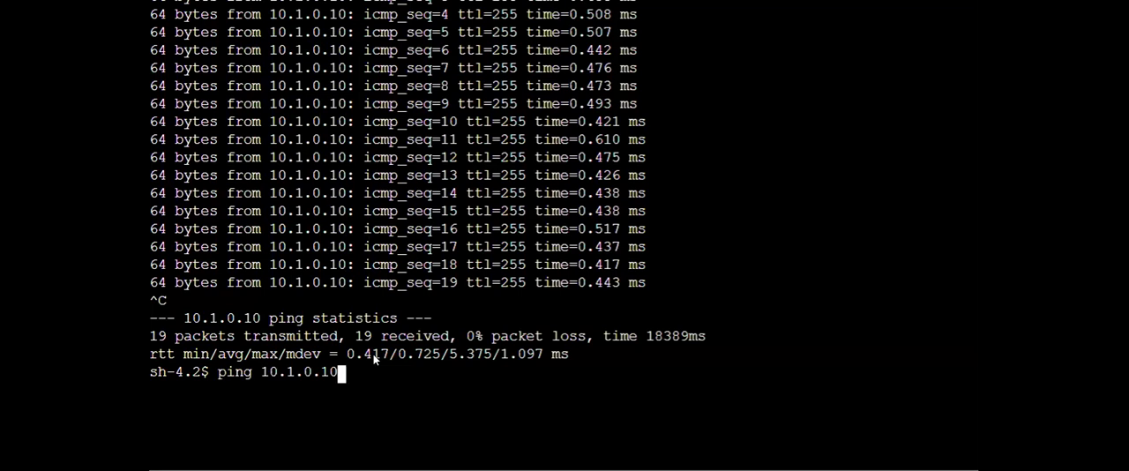
pyautogui.press('Return')
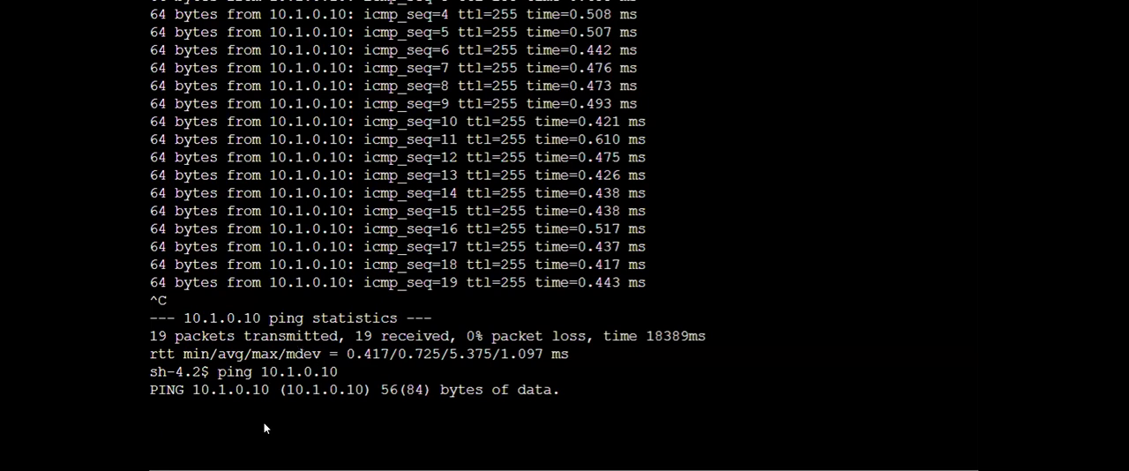
pyautogui.hotkey('ctrl', 'c')
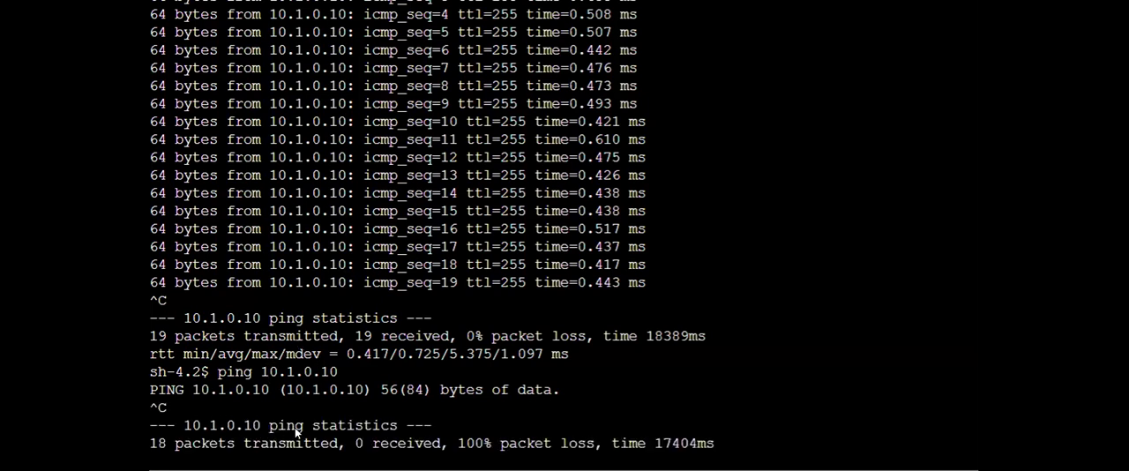
pyautogui.moveTo(173, 445); pyautogui.dragTo(326, 447)
pyautogui.click(326, 446)
pyautogui.moveTo(356, 426); pyautogui.dragTo(429, 443)
pyautogui.click(424, 442)
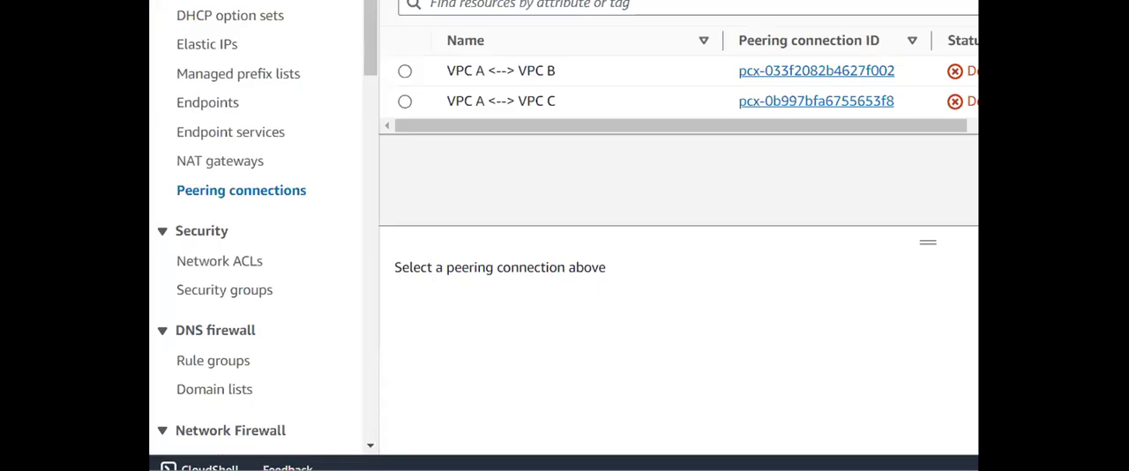
# - Find and open the Transit gateways page in the VPC console
pyautogui.scroll(-5, 290, 151)
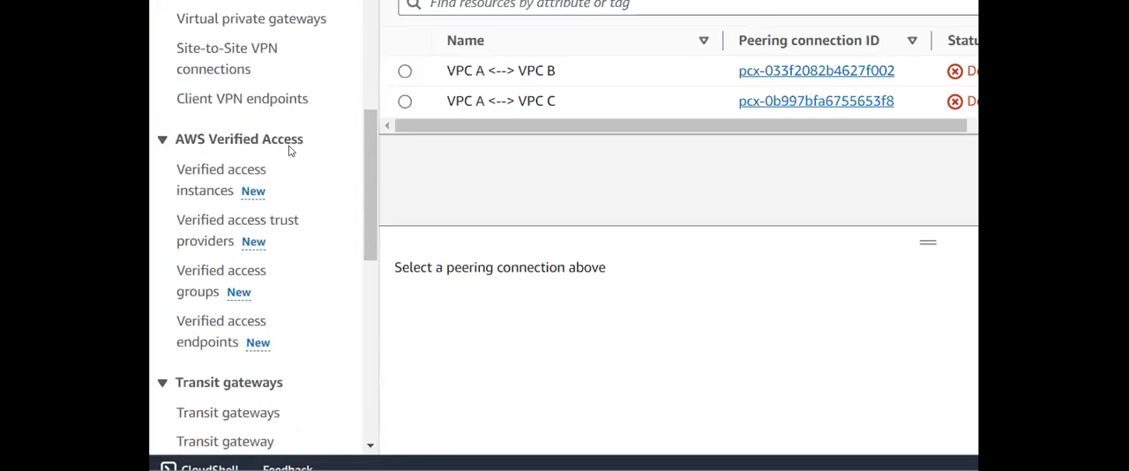
pyautogui.scroll(5, 289, 151)
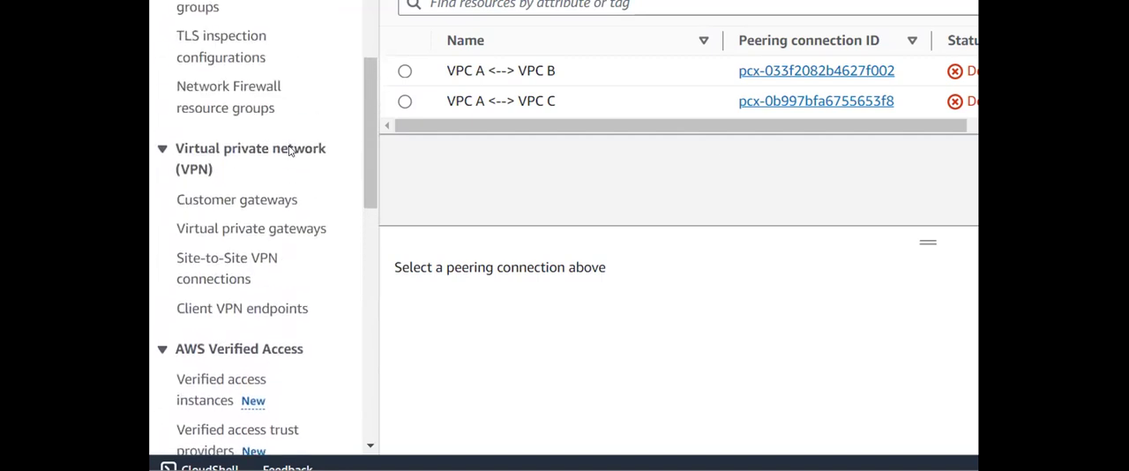
pyautogui.scroll(-7, 289, 151)
pyautogui.scroll(-2, 289, 151)
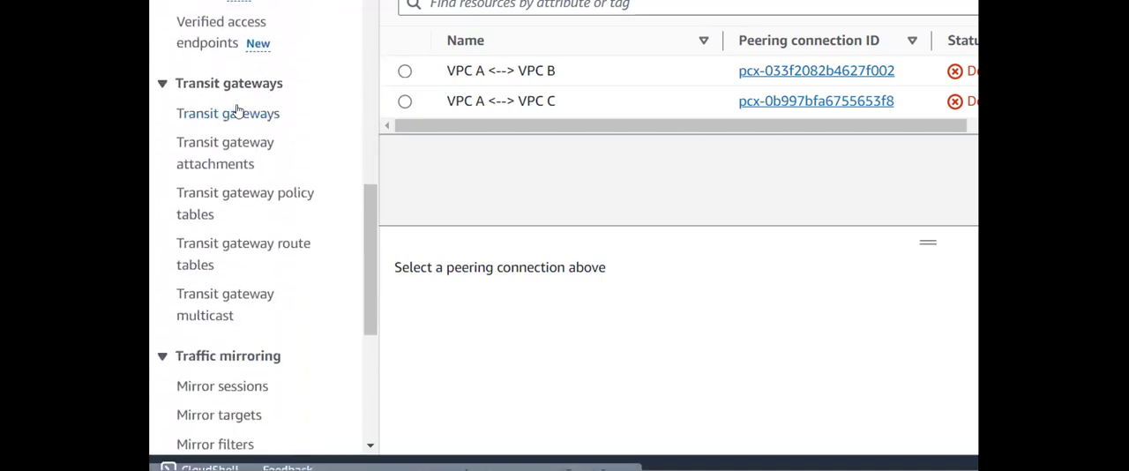
pyautogui.scroll(8, 241, 111)
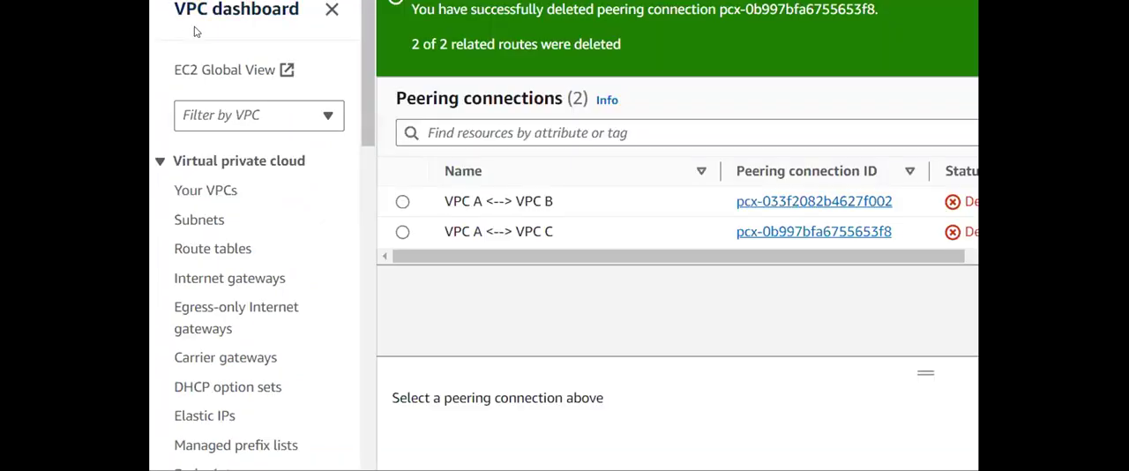
pyautogui.scroll(-5, 222, 78)
pyautogui.scroll(-7, 225, 212)
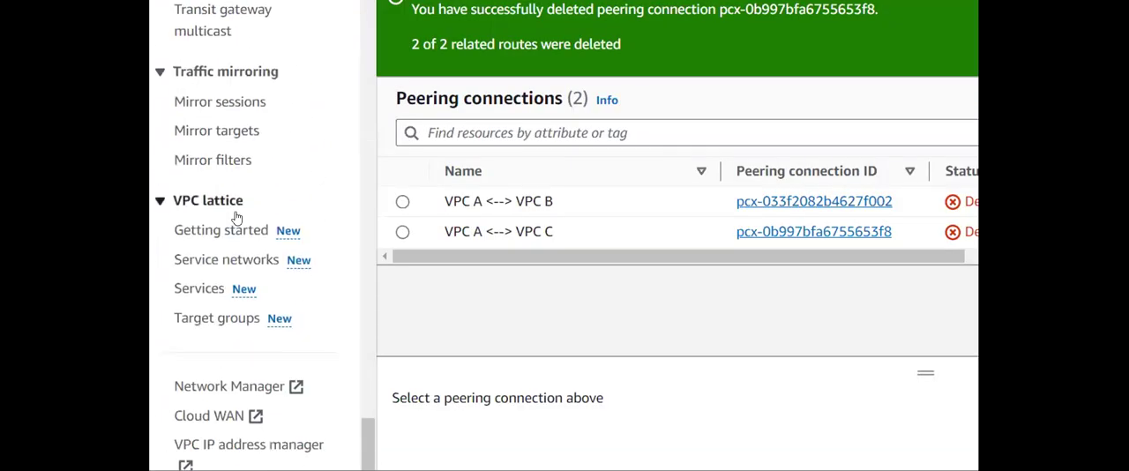
pyautogui.scroll(5, 233, 216)
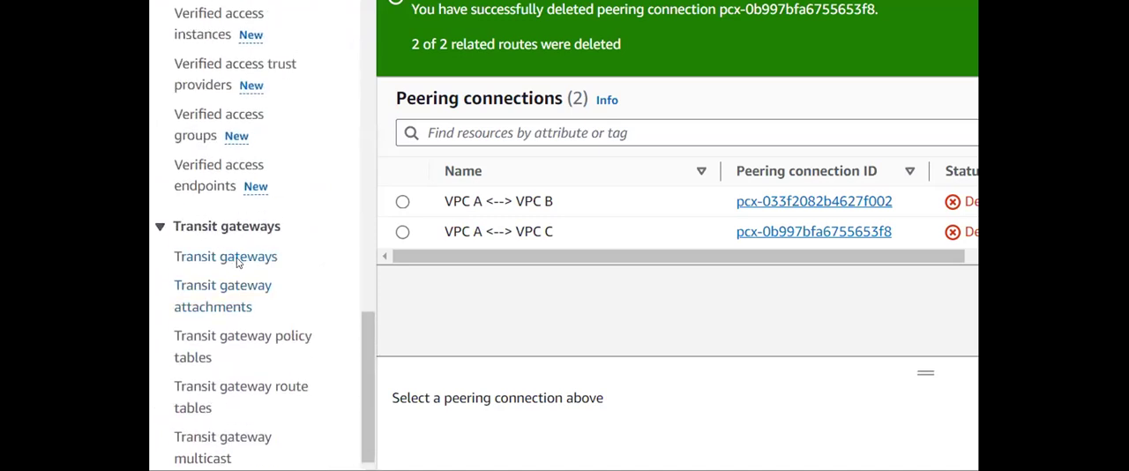
pyautogui.click(236, 263)
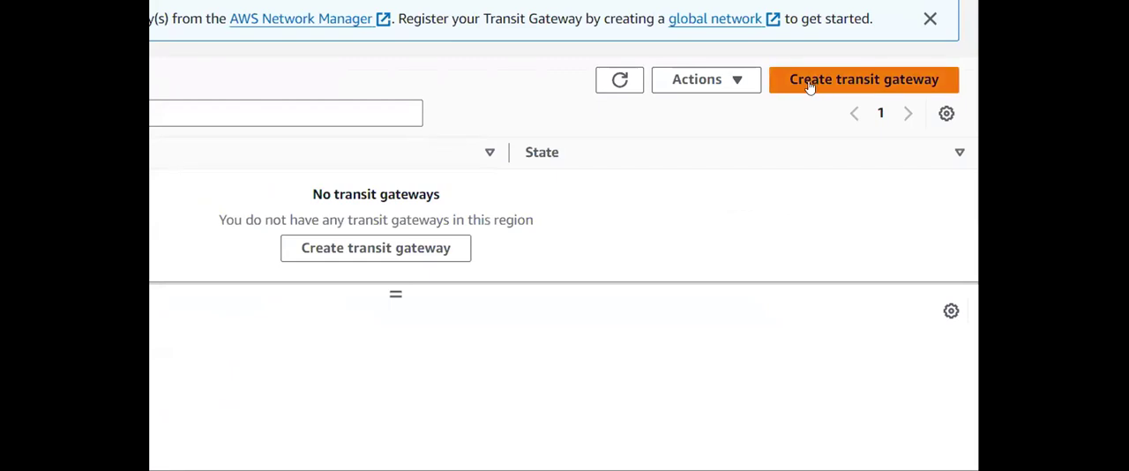
# - Start creating a transit gateway with the name tag tgw-1 and review its configuration options
pyautogui.click(810, 81)
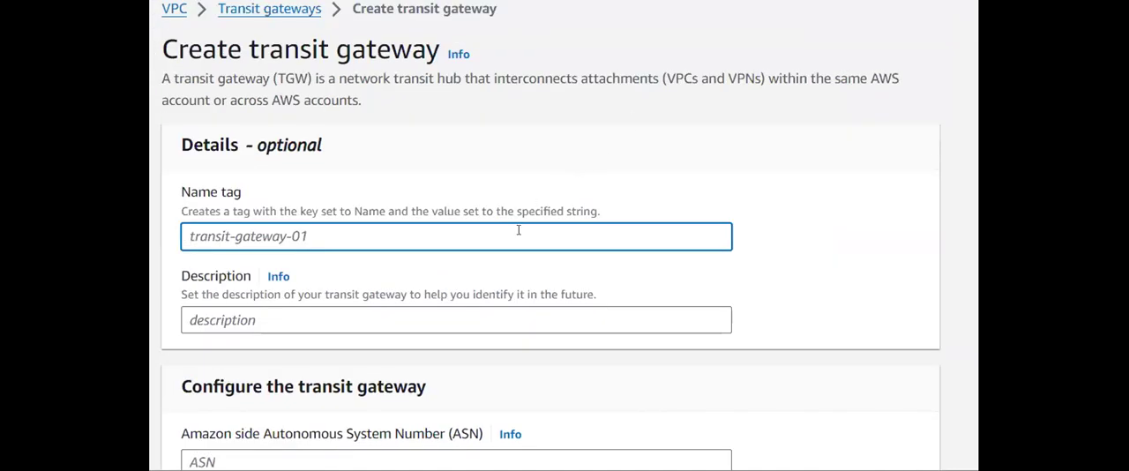
pyautogui.write('tgw-1')
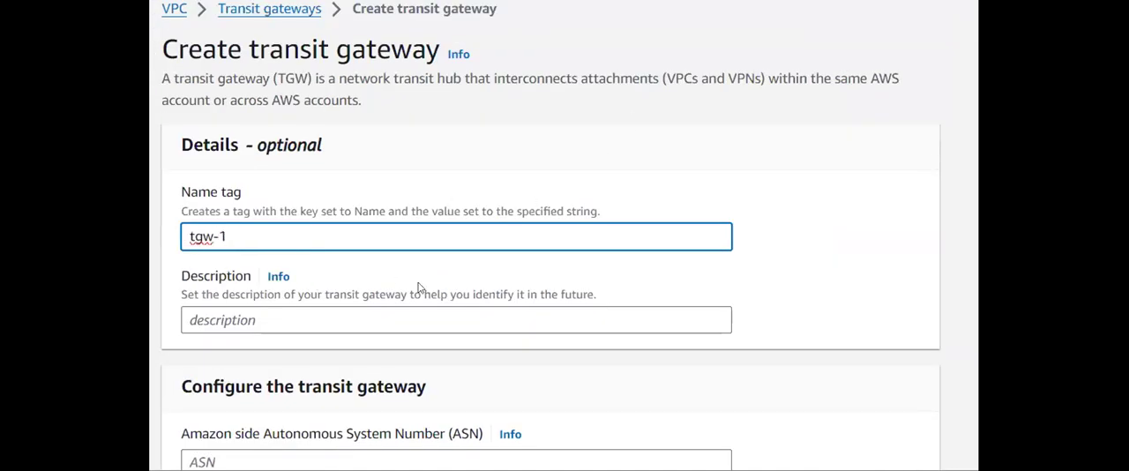
pyautogui.scroll(-3, 419, 284)
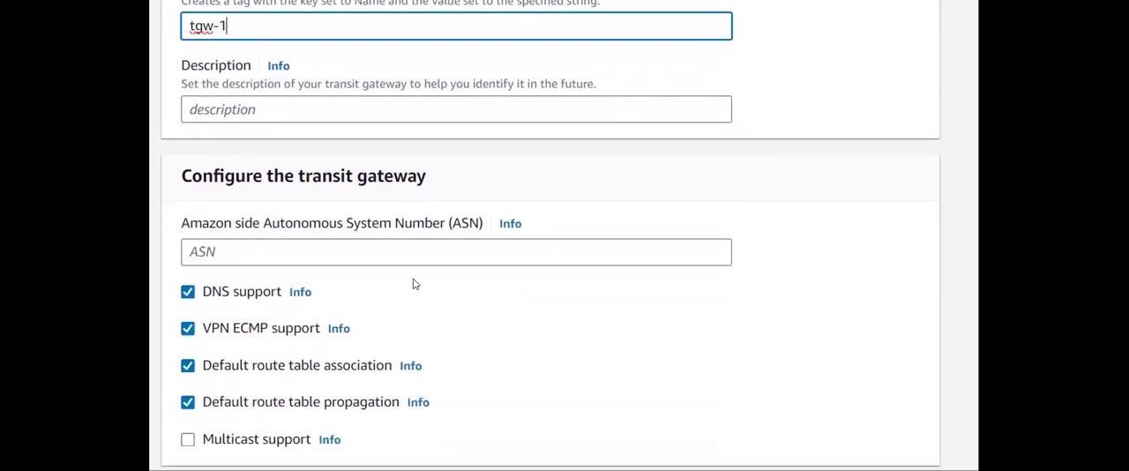
pyautogui.scroll(1, 410, 284)
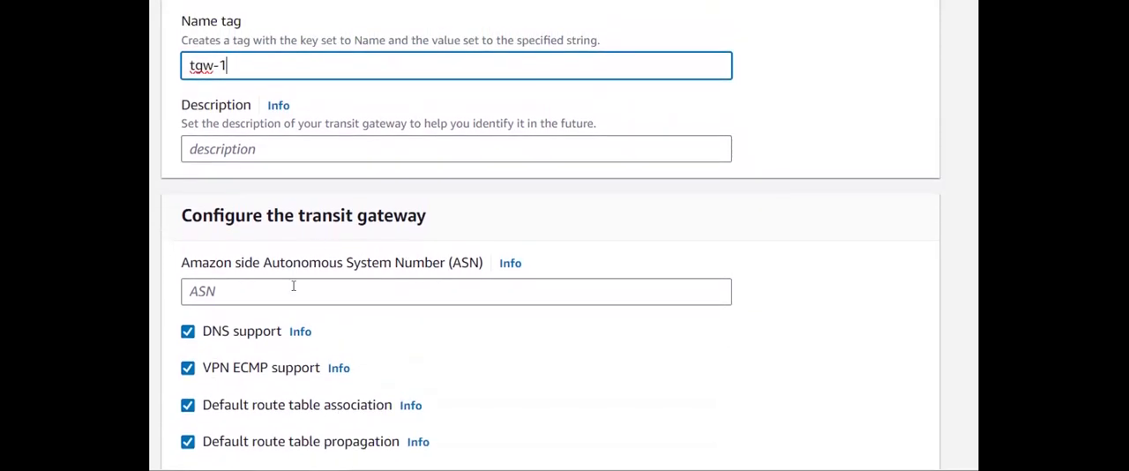
pyautogui.scroll(-3, 452, 259)
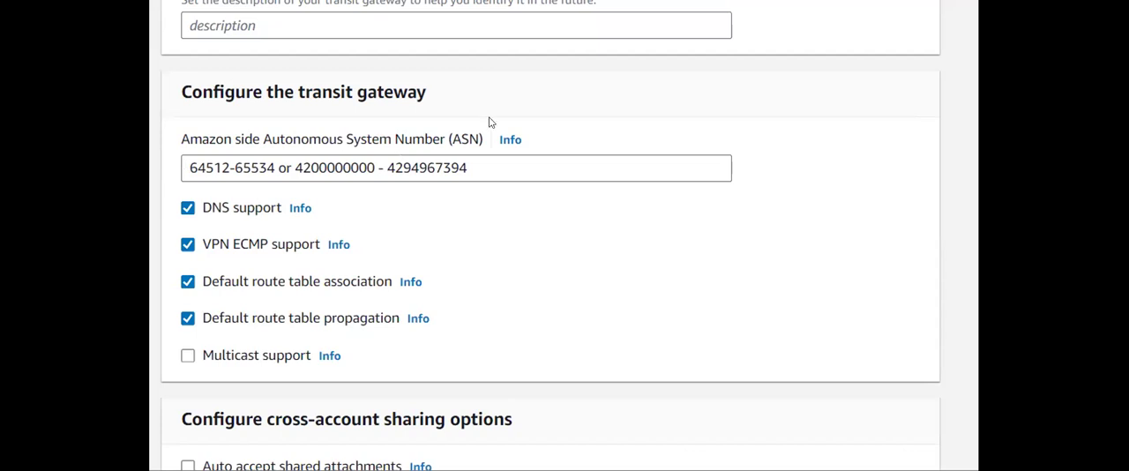
# - Check the allowed private ASN ranges in the help information for the Amazon side Autonomous System Number
pyautogui.moveTo(182, 167); pyautogui.dragTo(473, 162)
pyautogui.click(295, 167)
pyautogui.click(474, 163)
pyautogui.click(509, 142)
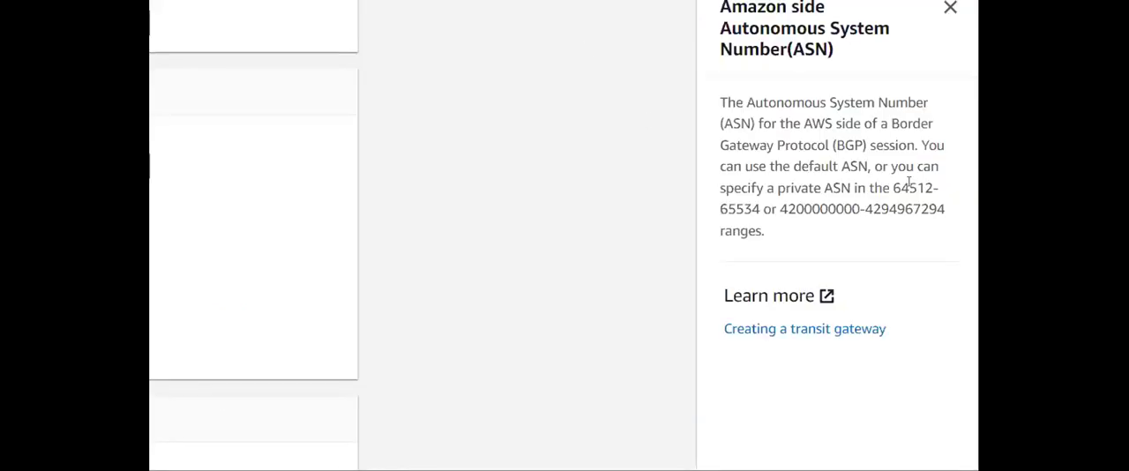
pyautogui.moveTo(893, 188); pyautogui.dragTo(973, 212)
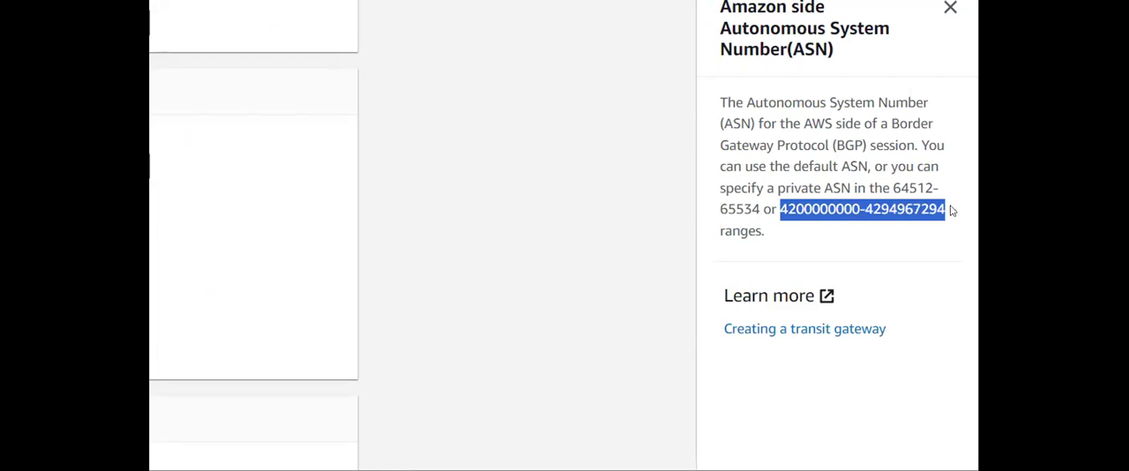
pyautogui.click(949, 206)
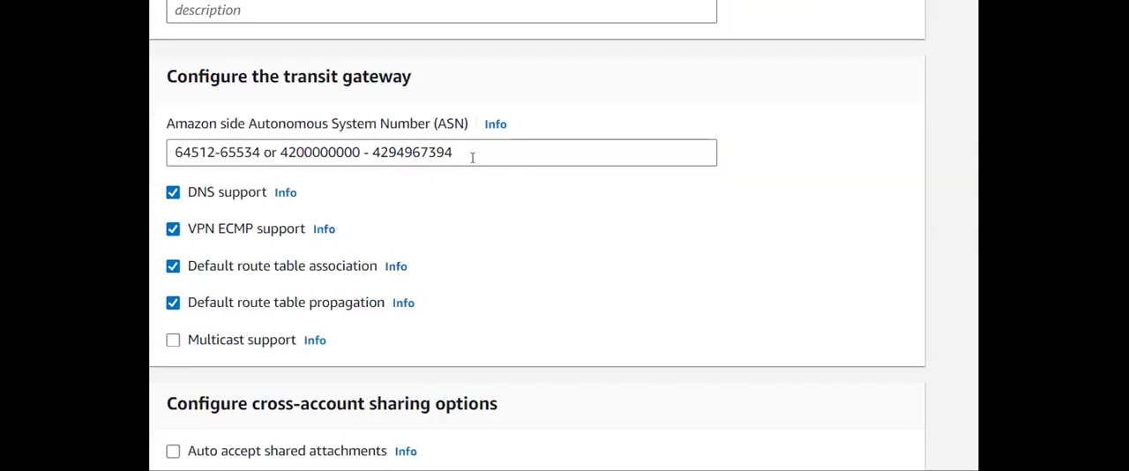
# - Set the Amazon side Autonomous System Number to 64512 by removing the rest of the ASN range text
pyautogui.click(472, 157)
pyautogui.moveTo(472, 157); pyautogui.dragTo(211, 137)
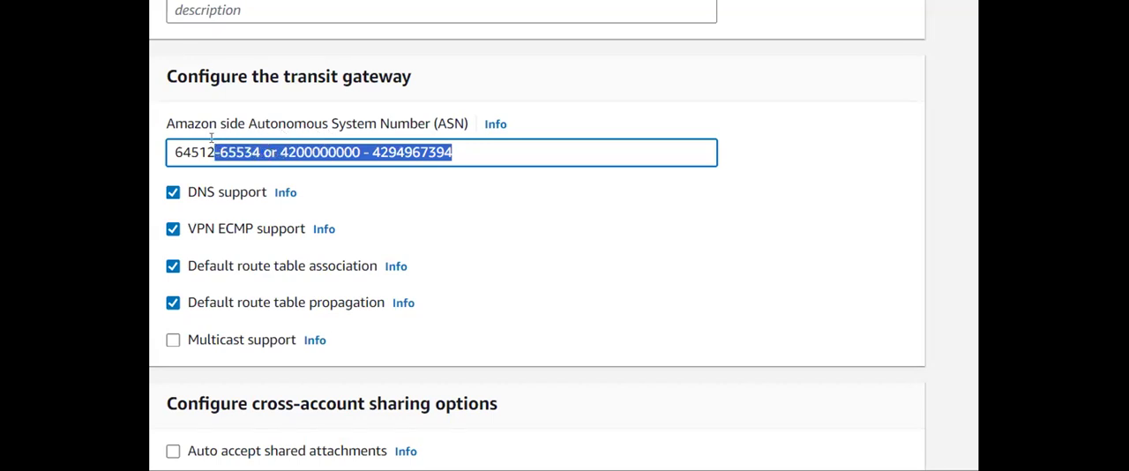
pyautogui.press('BackSpace')
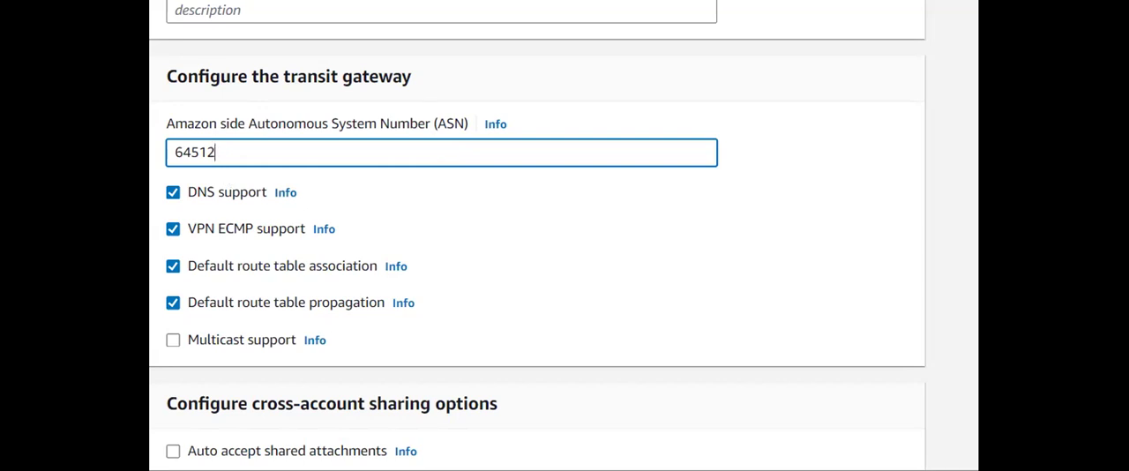
pyautogui.click(668, 2)
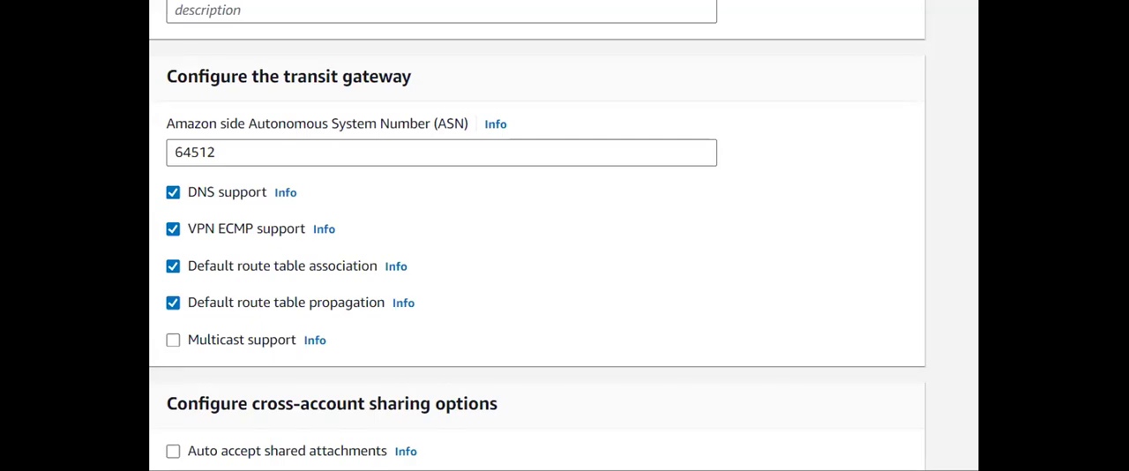
# - Create the transit gateway tgw-1 with the remaining default options and refresh the transit gateways list to check its state
pyautogui.scroll(-2, 863, 254)
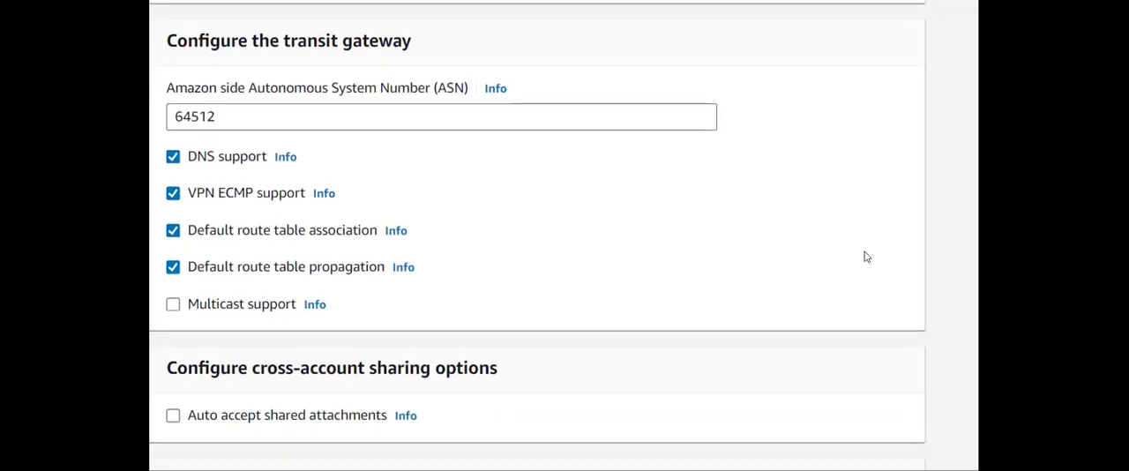
pyautogui.scroll(-3, 592, 322)
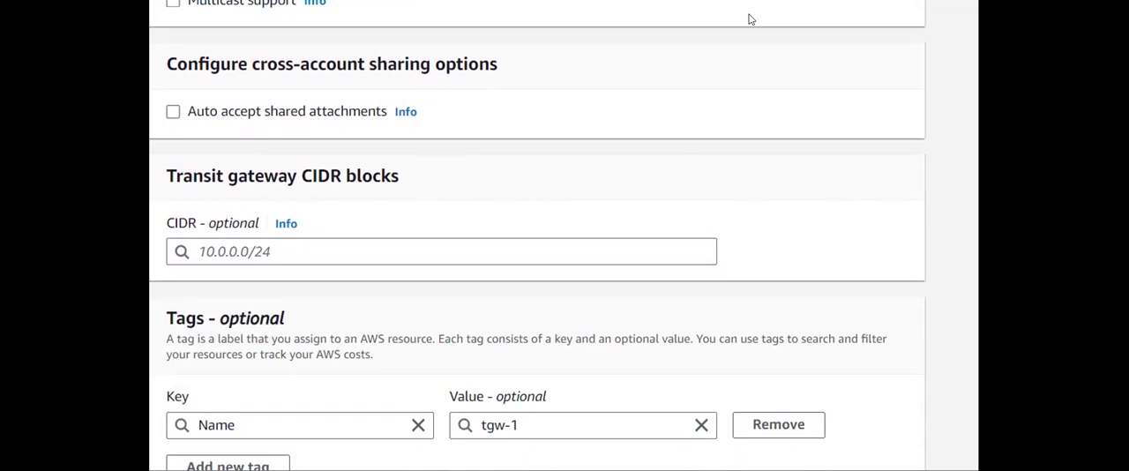
pyautogui.scroll(-2, 739, 267)
pyautogui.click(819, 457)
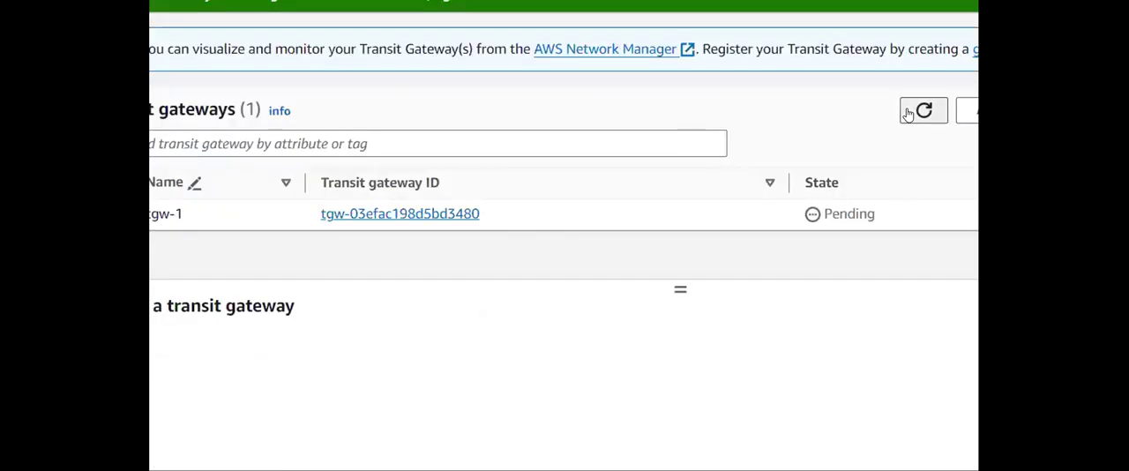
pyautogui.click(913, 112)
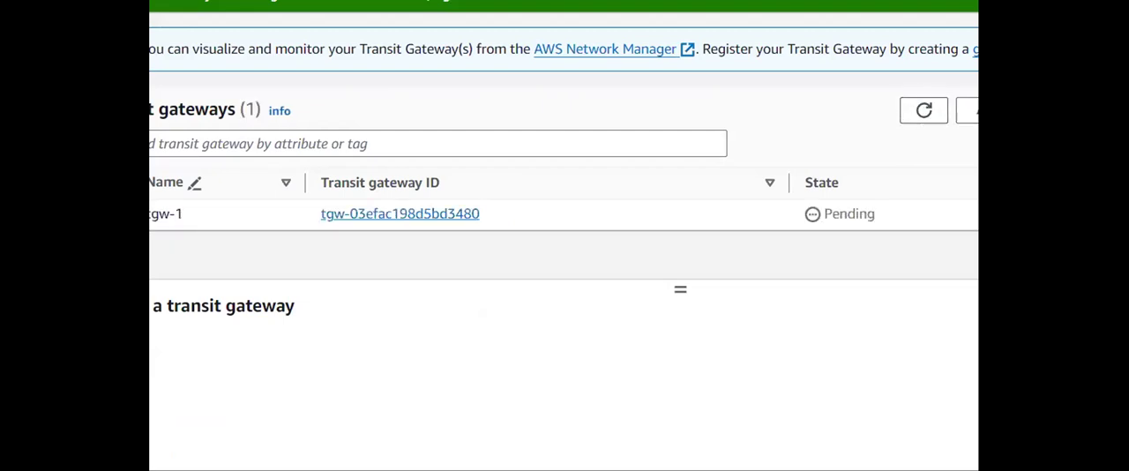
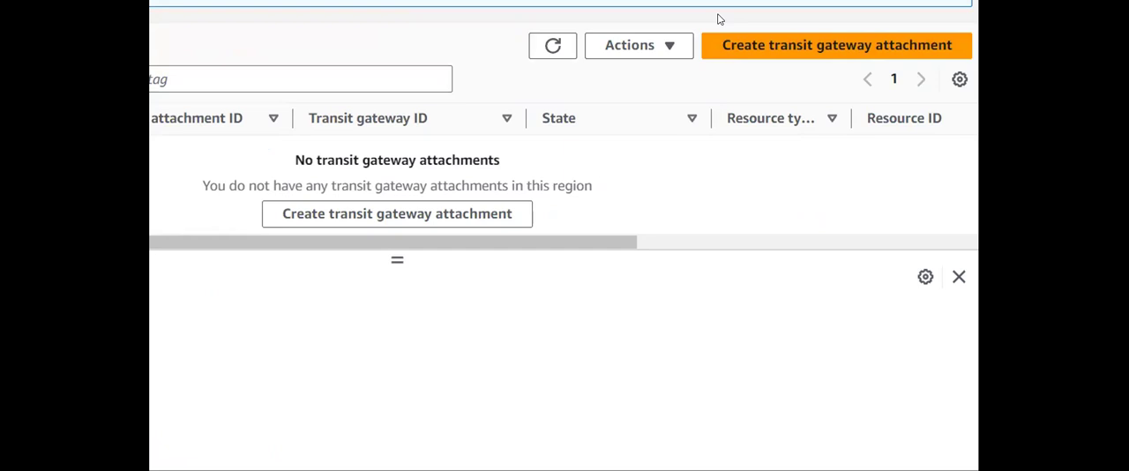
# - Start a VPC-type transit gateway attachment with the name tag vpc-d-attachment on transit gateway tgw-1
pyautogui.click(728, 46)
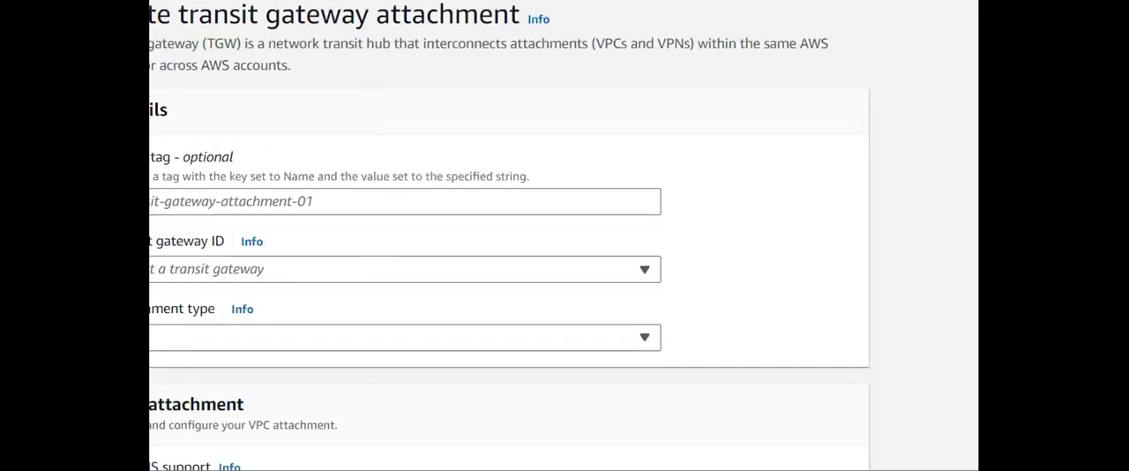
pyautogui.click(495, 237)
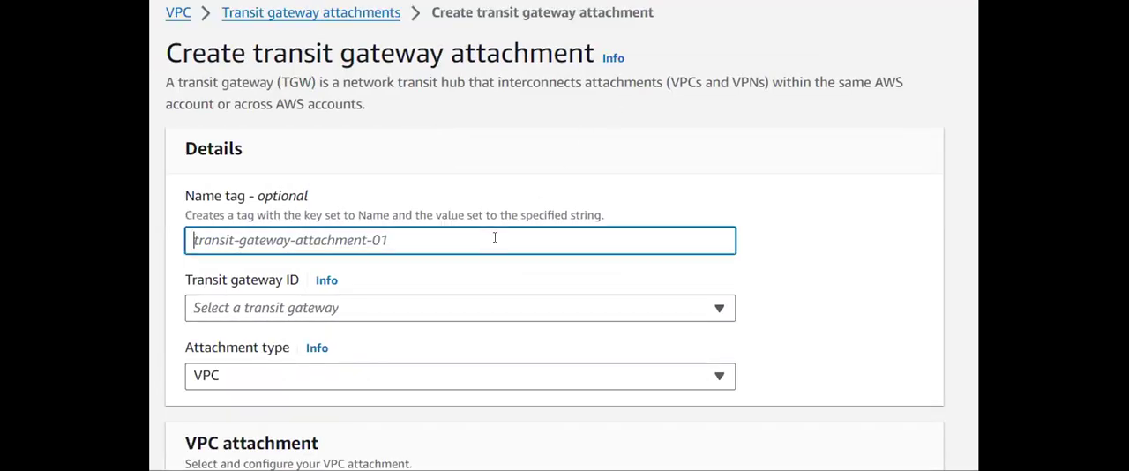
pyautogui.write('vpc-d')
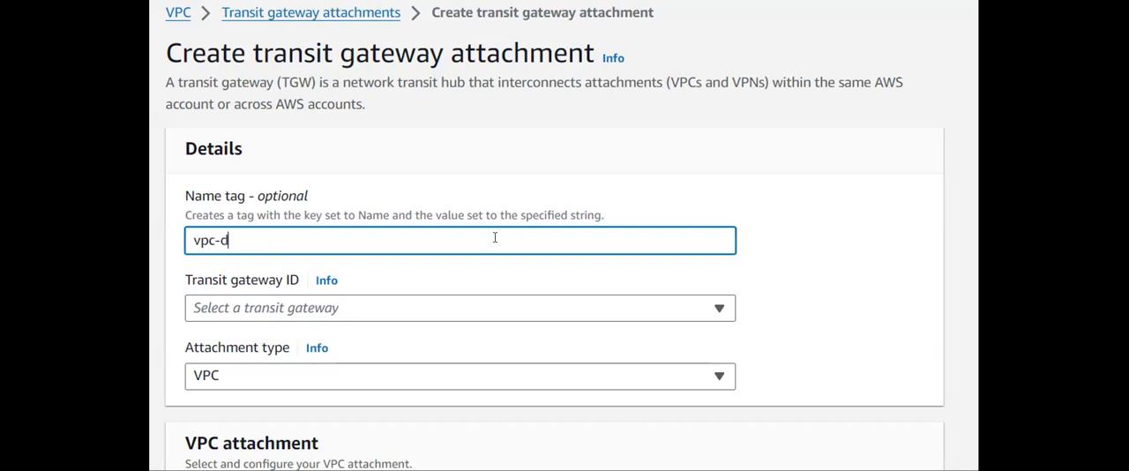
pyautogui.write('-attachment')
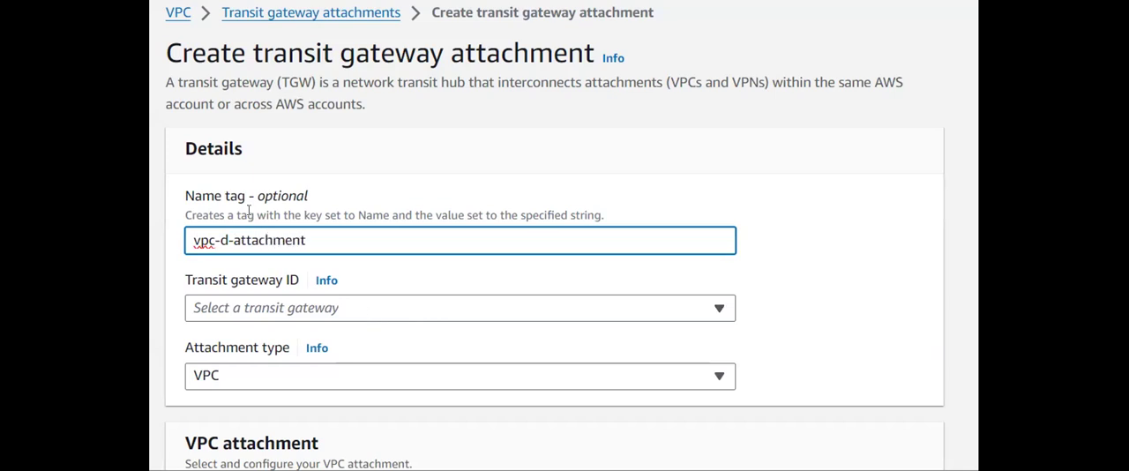
pyautogui.scroll(-1, 385, 262)
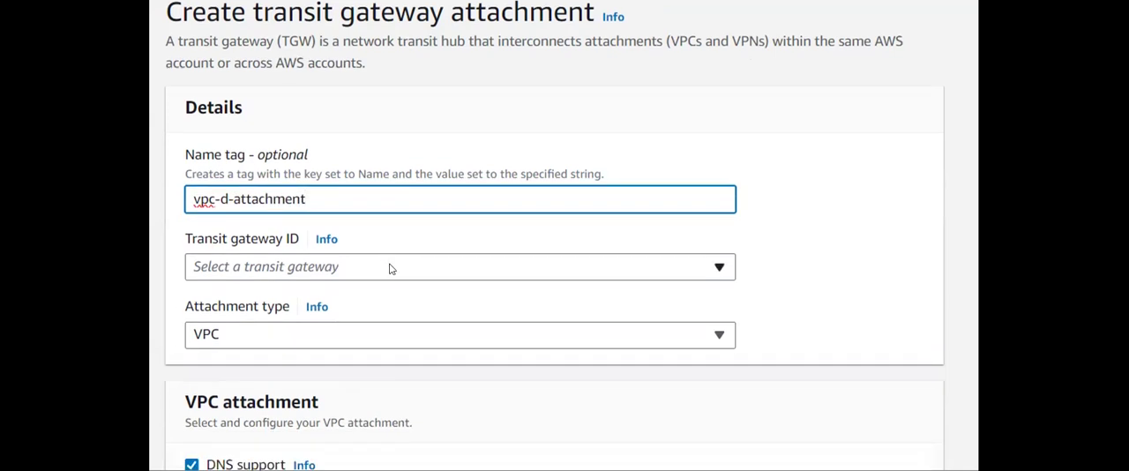
pyautogui.click(386, 269)
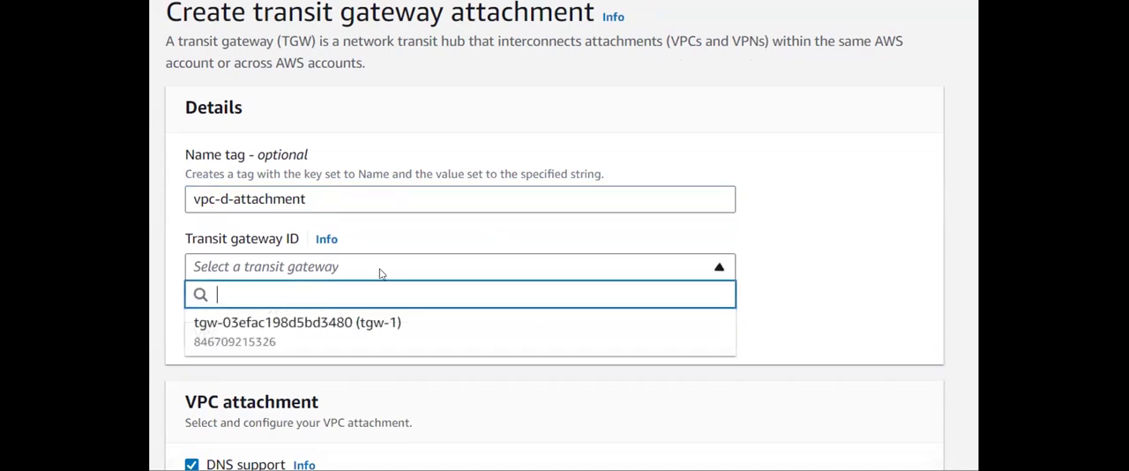
pyautogui.click(341, 330)
# - Choose the Spacecraft-D VPC as the VPC for the transit gateway attachment, keeping DNS support enabled
pyautogui.scroll(-3, 282, 269)
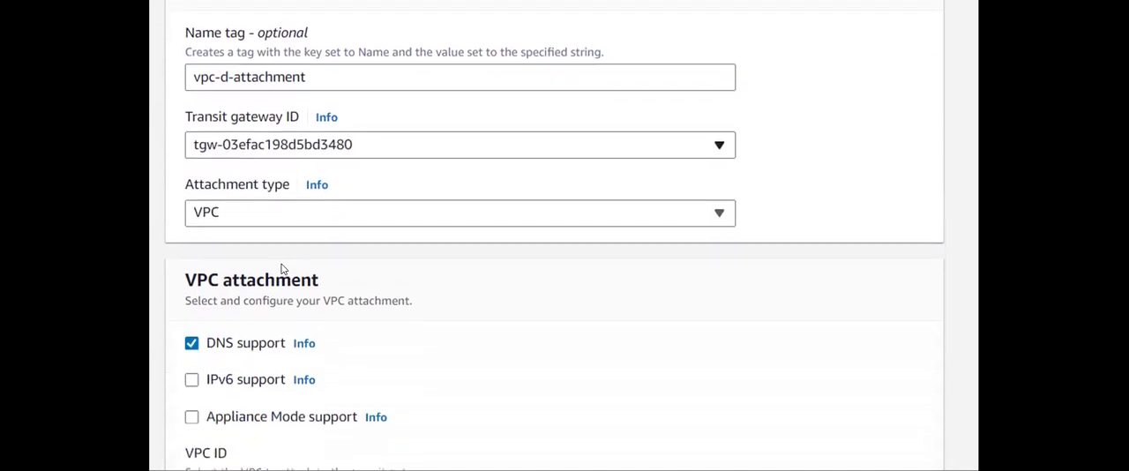
pyautogui.scroll(-4, 313, 262)
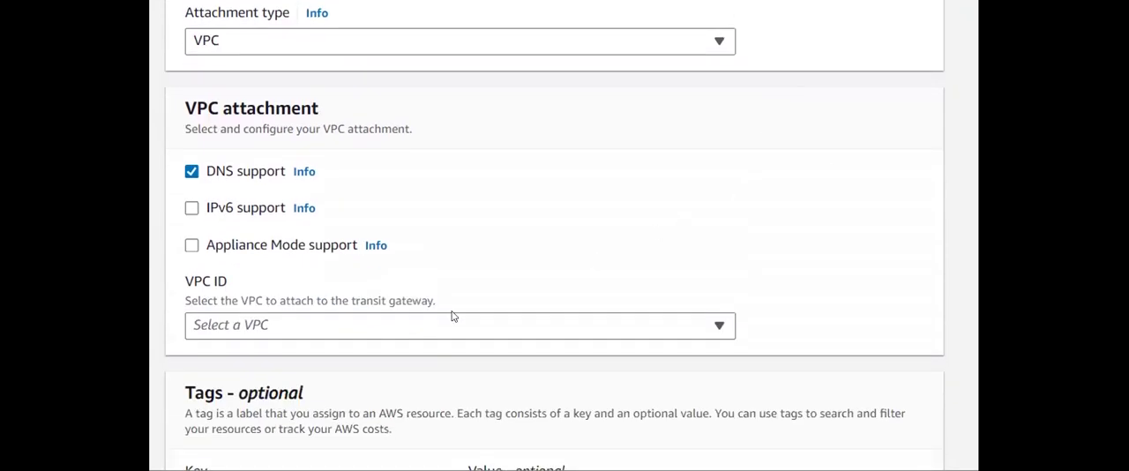
pyautogui.click(235, 324)
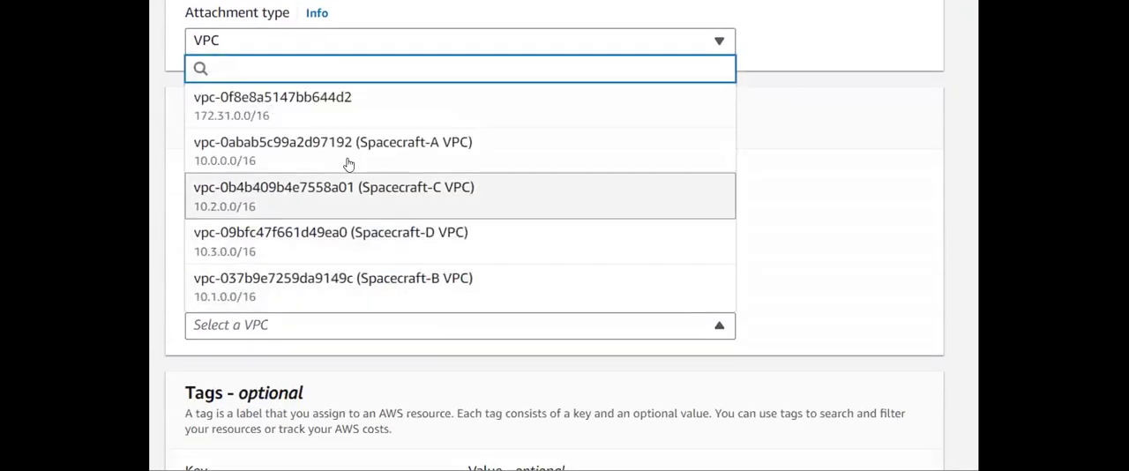
pyautogui.click(385, 248)
pyautogui.scroll(-3, 461, 330)
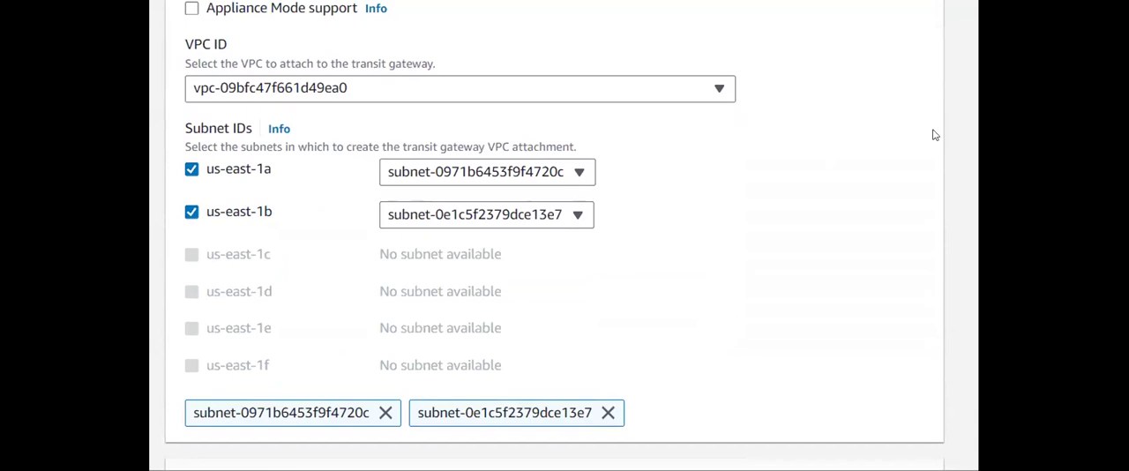
# - Check which subnets are offered for us-east-1a and us-east-1b in the Spacecraft-D VPC attachment settings
pyautogui.scroll(2, 705, 119)
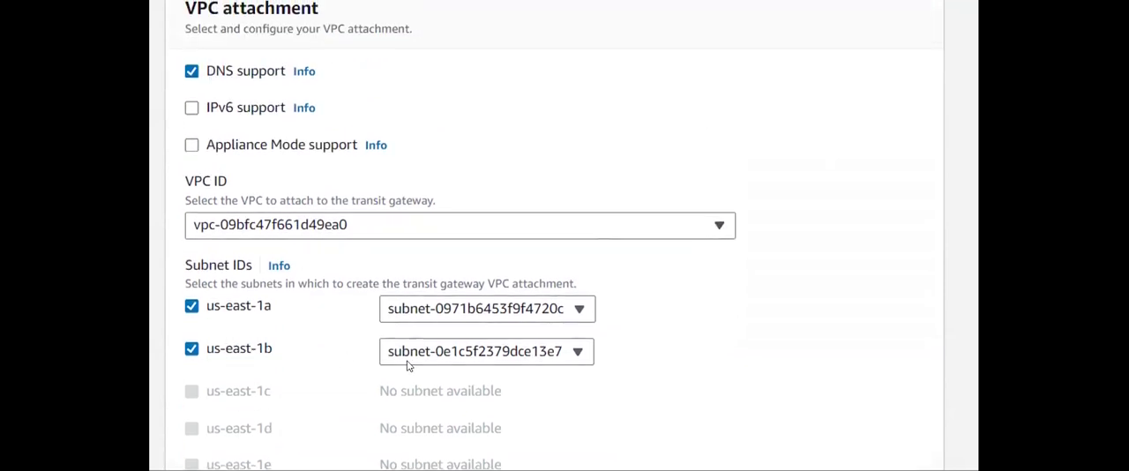
pyautogui.click(531, 314)
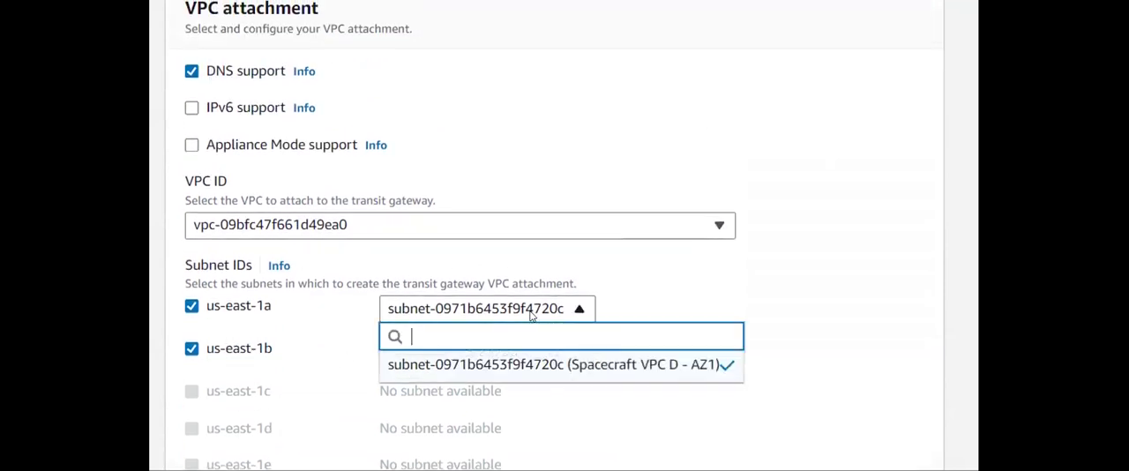
pyautogui.click(653, 312)
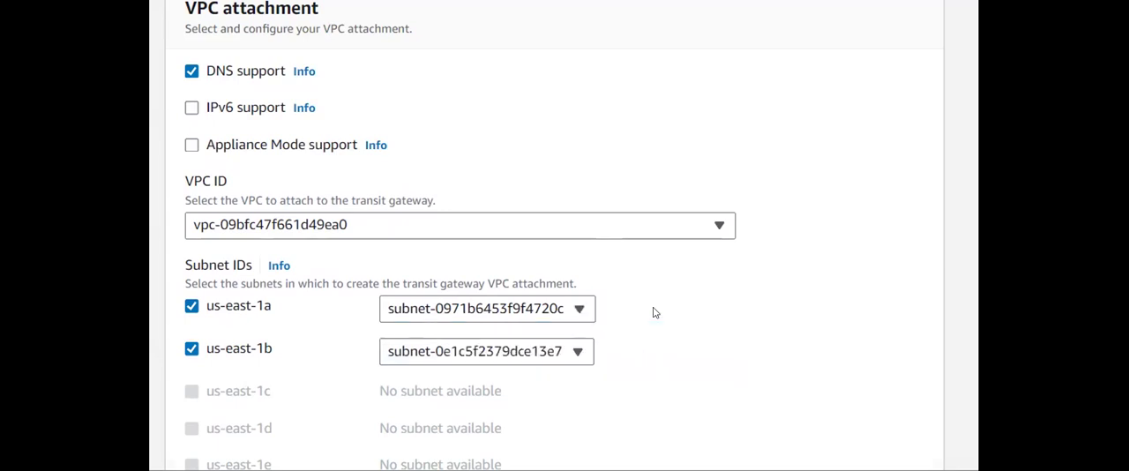
pyautogui.click(547, 353)
pyautogui.click(727, 304)
pyautogui.scroll(2, 626, 318)
pyautogui.scroll(5, 627, 318)
pyautogui.scroll(-6, 628, 319)
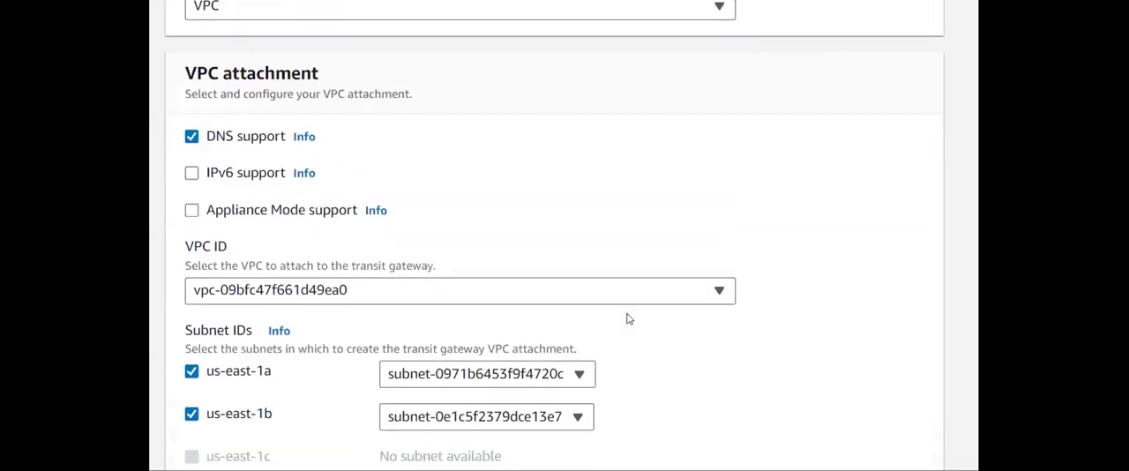
pyautogui.scroll(6, 712, 265)
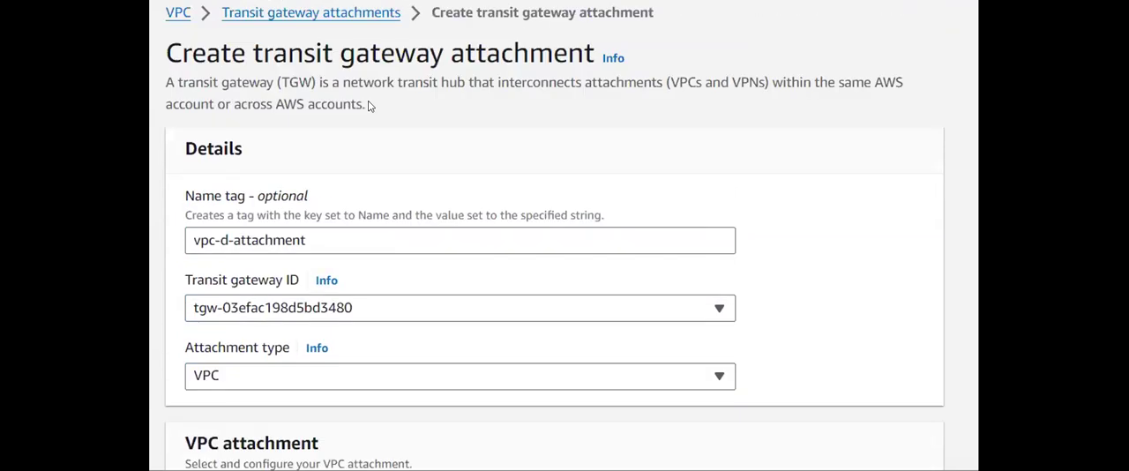
# - Leave the unfinished attachment and review the existing VPC subnets sorted by name, including their IPv4 CIDR ranges
pyautogui.click(281, 17)
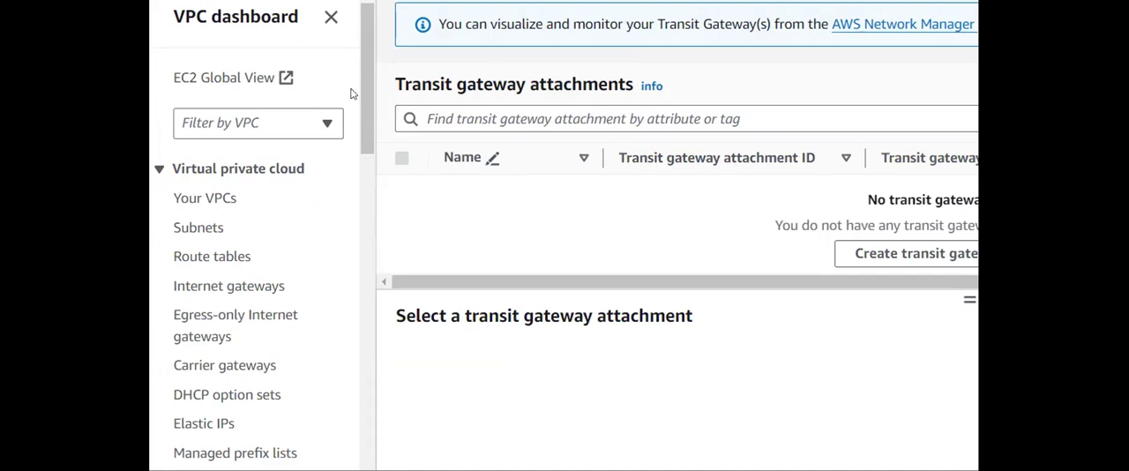
pyautogui.scroll(-1, 232, 259)
pyautogui.click(198, 201)
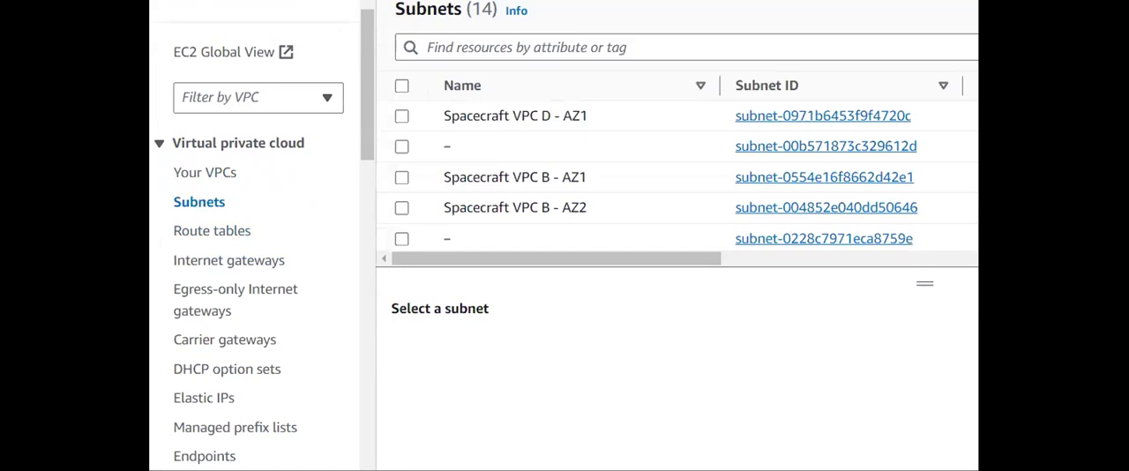
pyautogui.click(671, 92)
pyautogui.scroll(-3, 537, 185)
pyautogui.scroll(3, 537, 185)
pyautogui.scroll(-2, 537, 185)
pyautogui.scroll(-3, 538, 187)
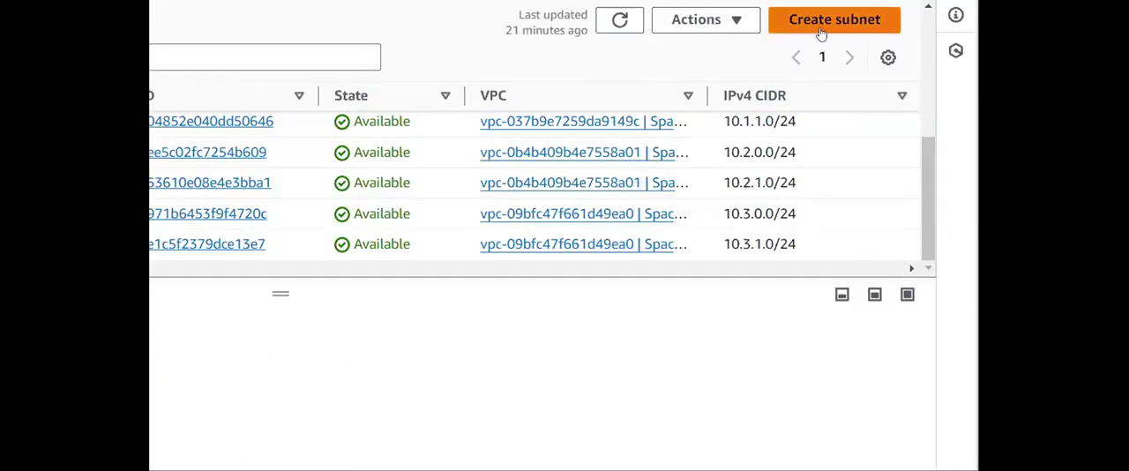
# - Start creating a subnet in the Spacecraft-D VPC
pyautogui.click(962, 30)
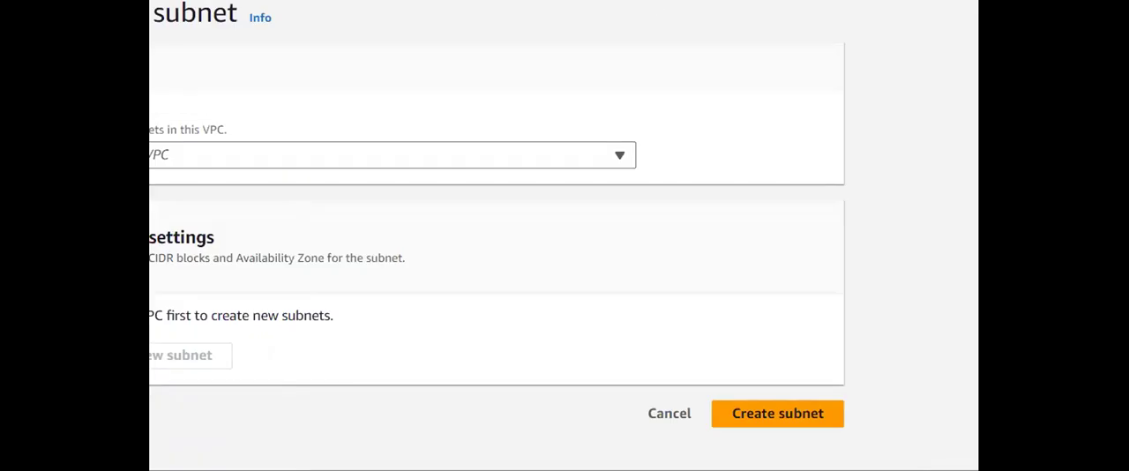
pyautogui.click(450, 154)
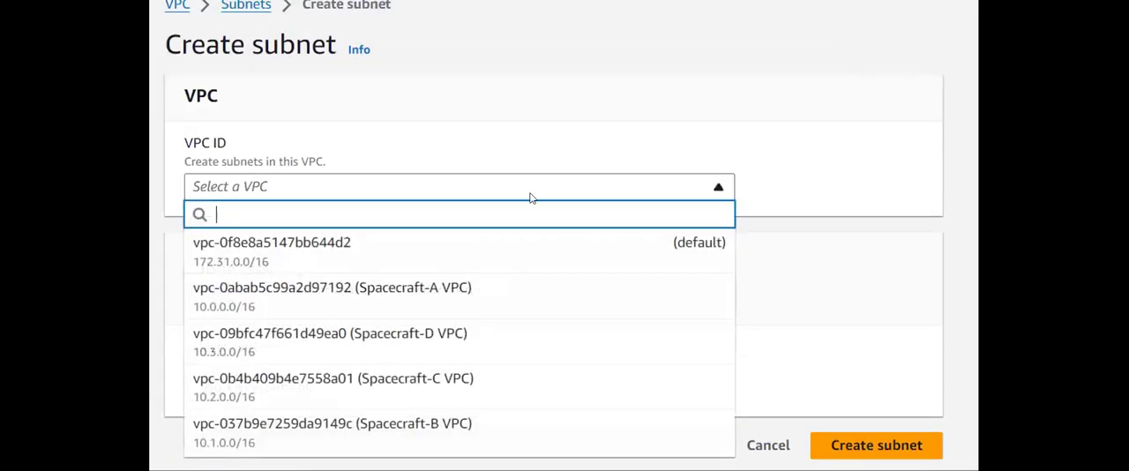
pyautogui.click(419, 355)
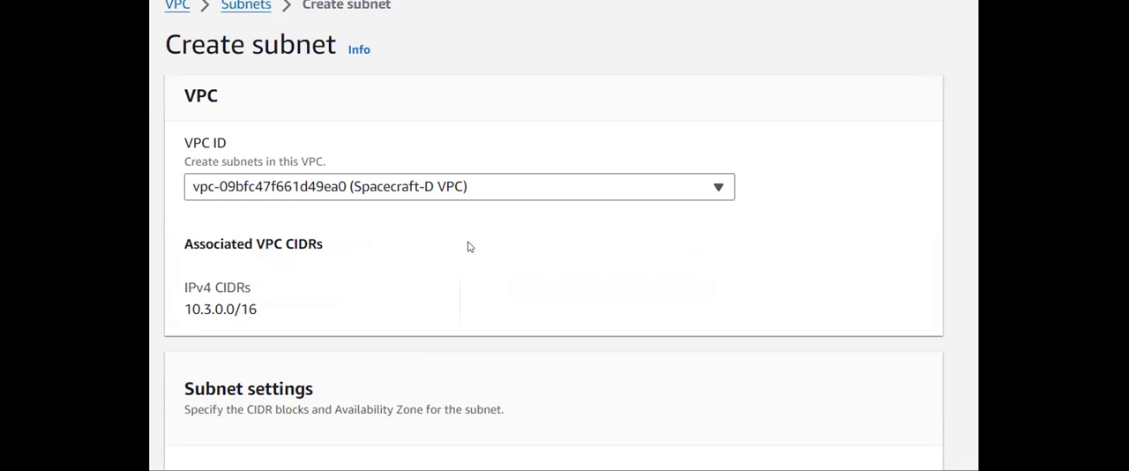
# - Name the new subnet subnet-1a
pyautogui.scroll(-1, 469, 248)
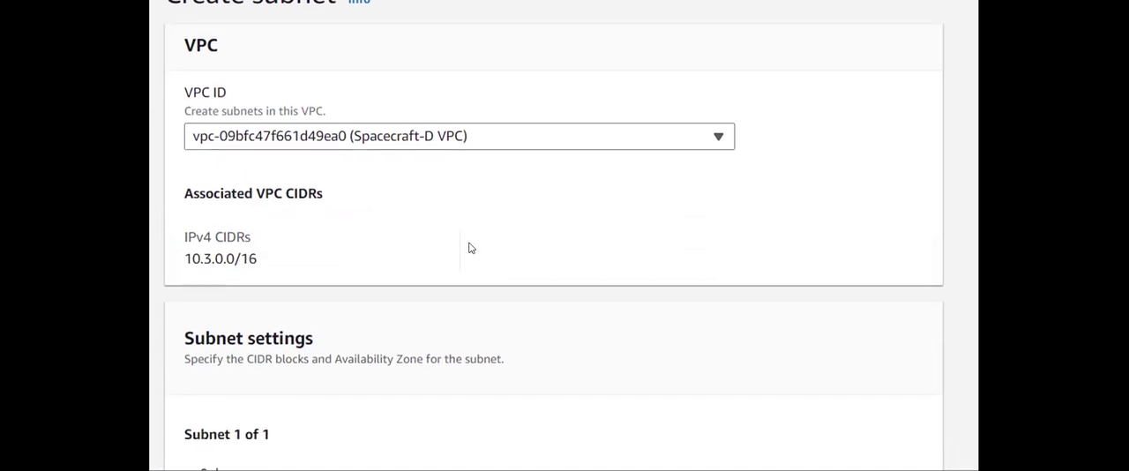
pyautogui.scroll(-4, 469, 248)
pyautogui.click(429, 195)
pyautogui.write('subne')
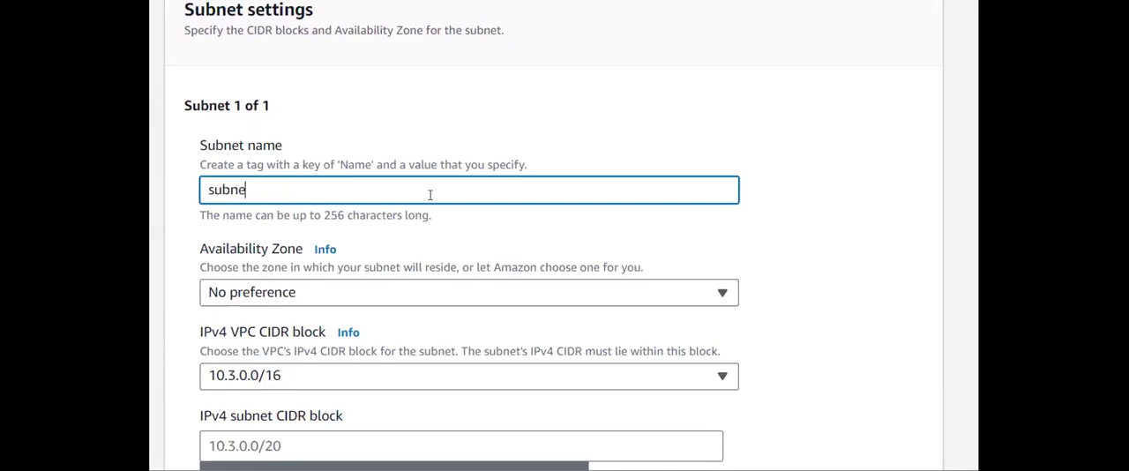
pyautogui.write('t-1')
pyautogui.write('-')
pyautogui.write('1a')
pyautogui.press('BackSpace')
pyautogui.press('BackSpace')
pyautogui.press('BackSpace')
pyautogui.press('BackSpace')
pyautogui.write('1a')
# - Set the new subnet's IPv4 subnet CIDR block to 10.3.0.0/28
pyautogui.scroll(-2, 406, 229)
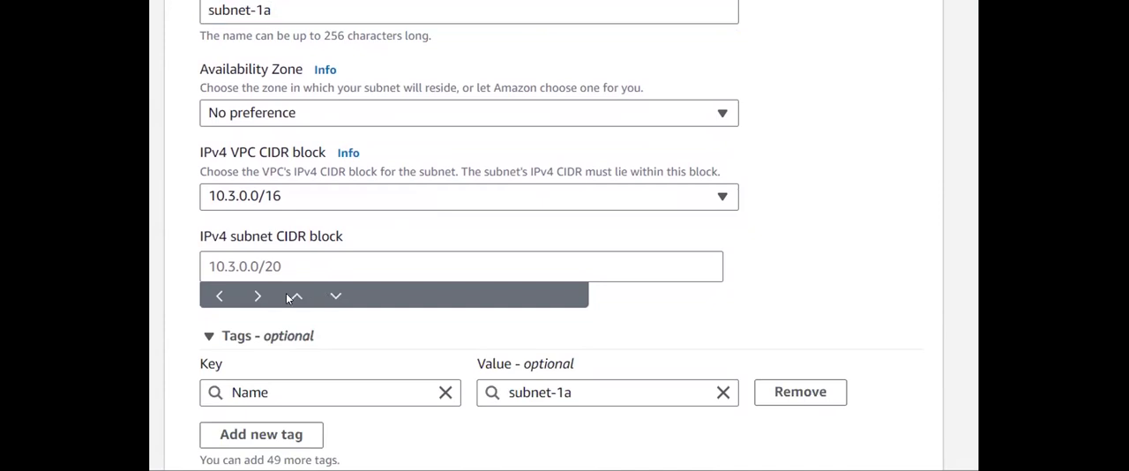
pyautogui.click(246, 265)
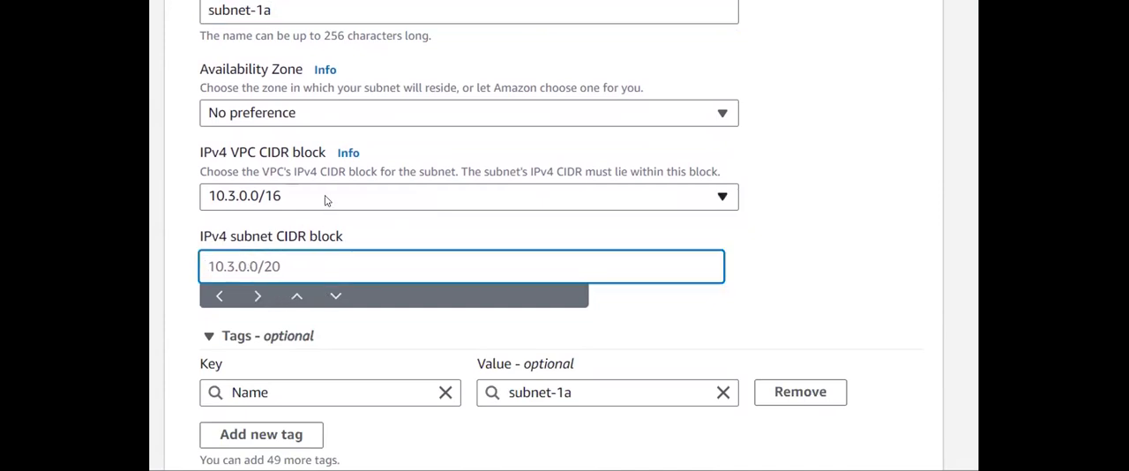
pyautogui.write('10.3.0.0/')
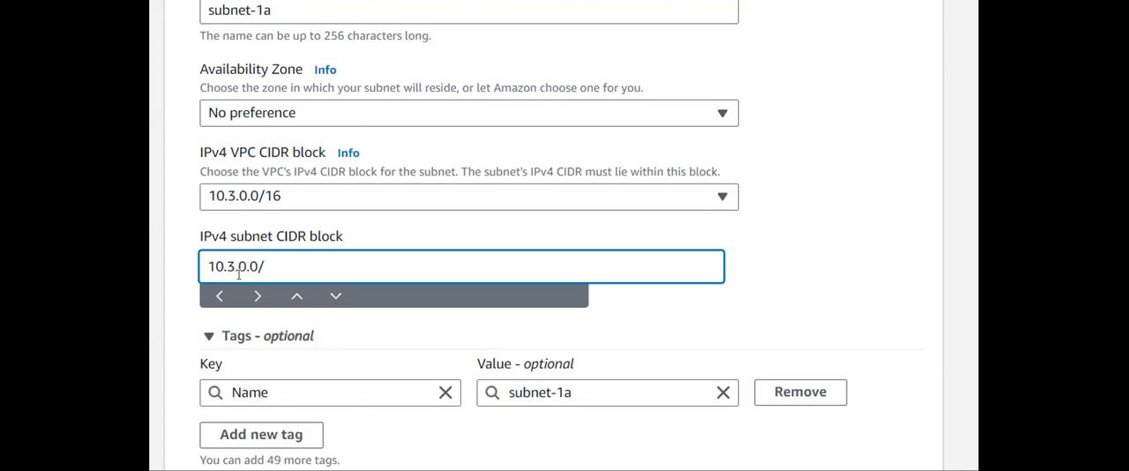
pyautogui.write('28')
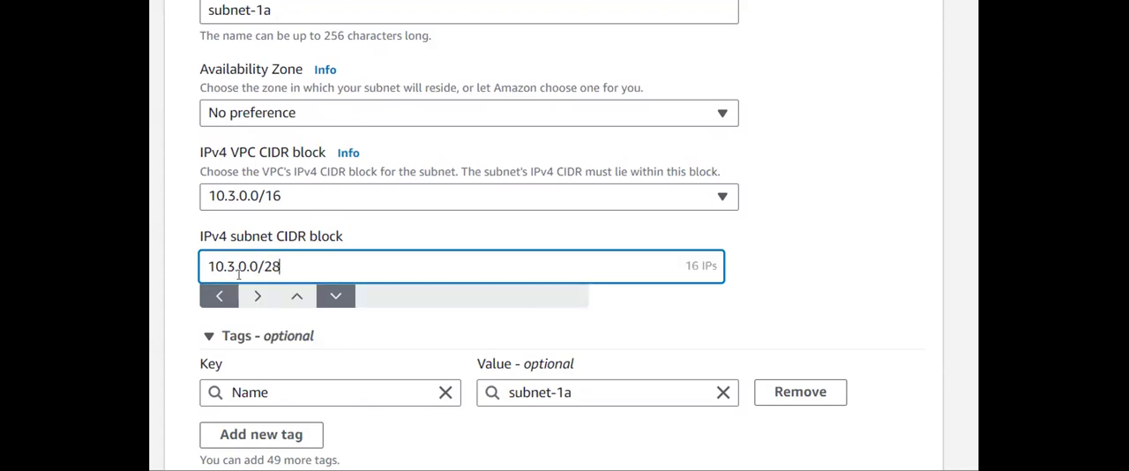
pyautogui.tripleClick(341, 275)
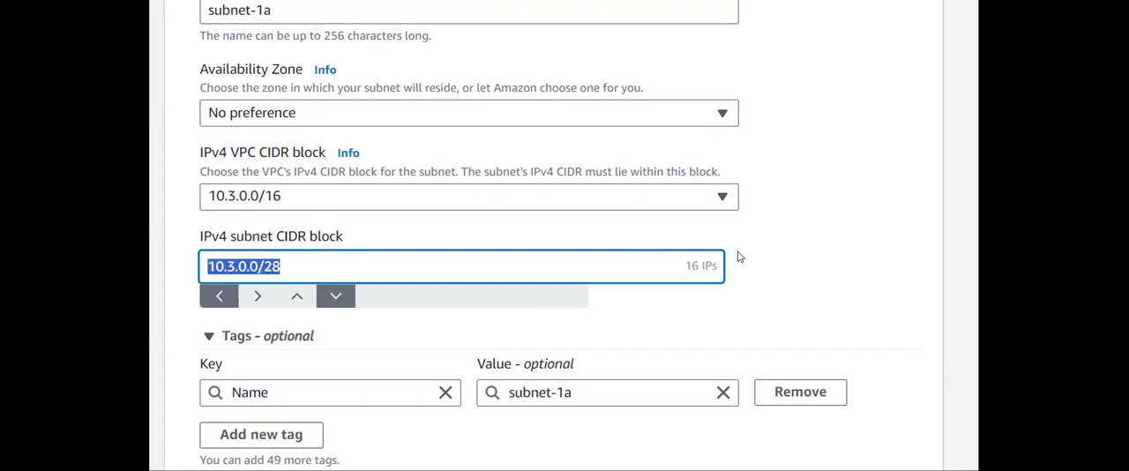
pyautogui.click(755, 300)
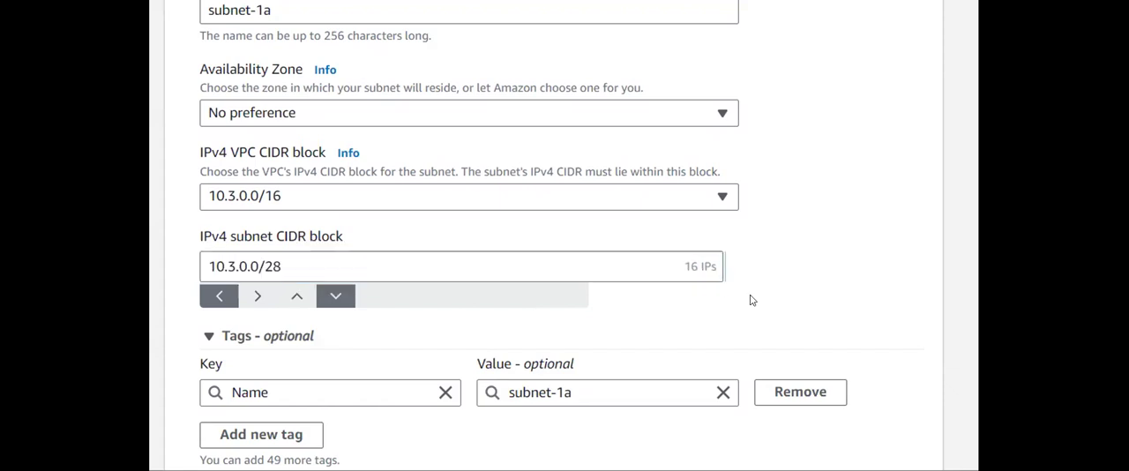
# - Rename the new subnet to VPC-D-subnet-1a through its Name tag value and review the subnet settings
pyautogui.scroll(10, 648, 261)
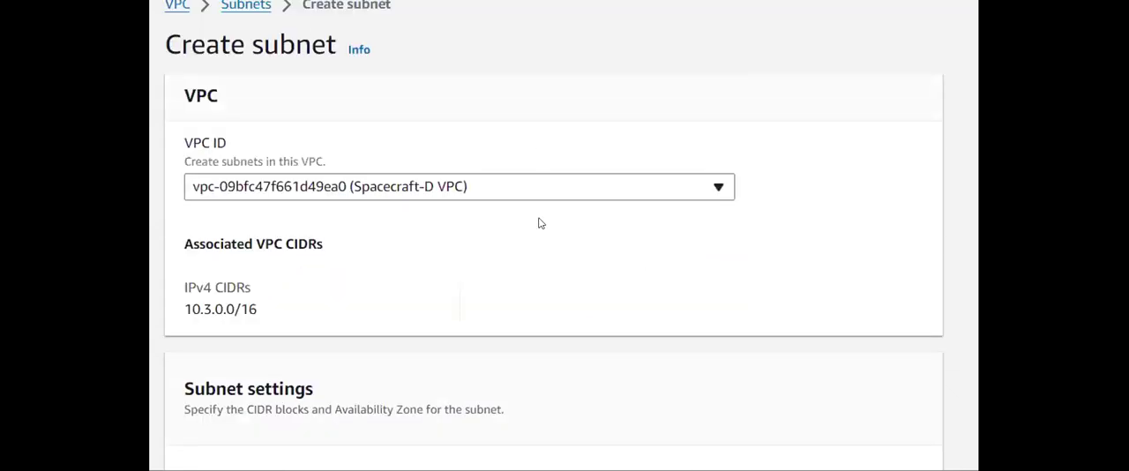
pyautogui.scroll(-8, 537, 221)
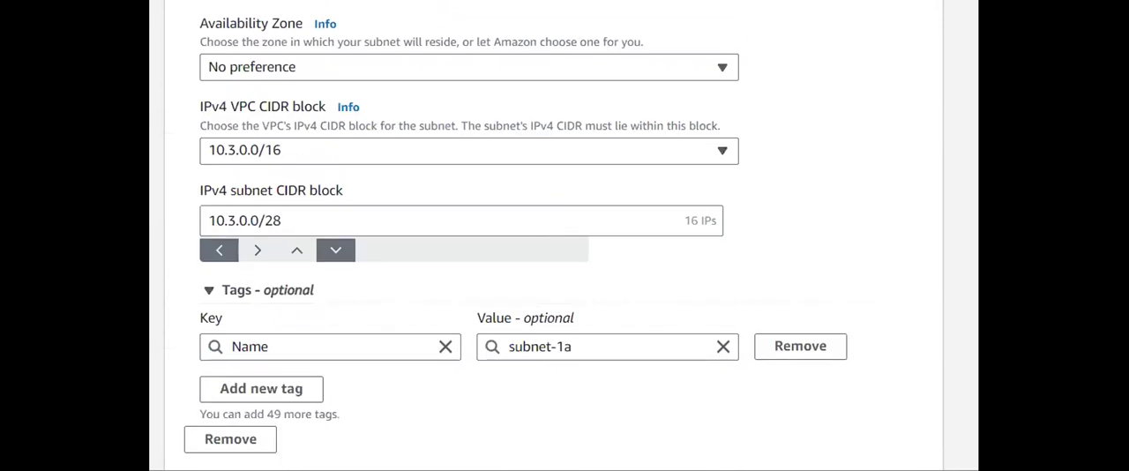
pyautogui.scroll(-2, 606, 267)
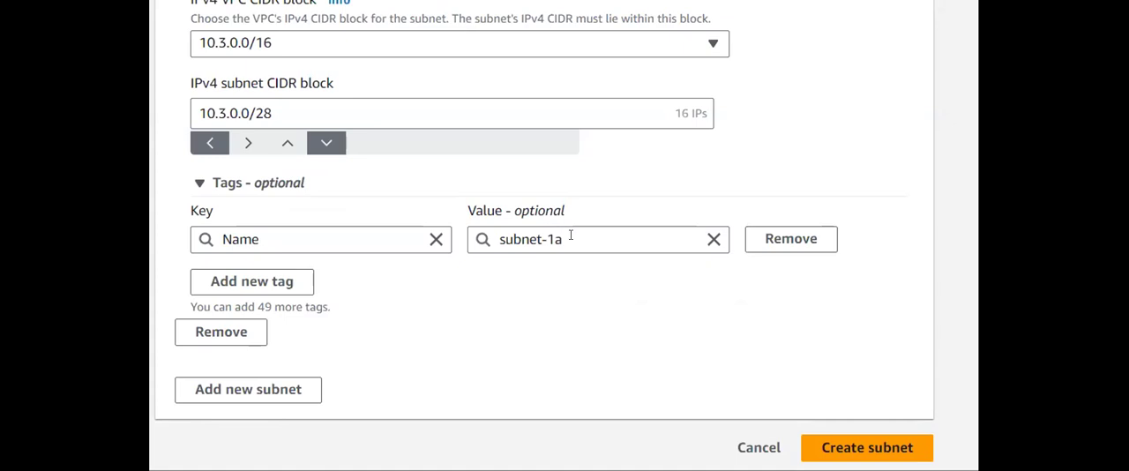
pyautogui.click(571, 235)
pyautogui.press('Left')
pyautogui.press('Left')
pyautogui.press('Left')
pyautogui.press('Left')
pyautogui.press('Left')
pyautogui.press('Right')
pyautogui.press('Delete')
pyautogui.press('BackSpace')
pyautogui.press('BackSpace')
pyautogui.press('BackSpace')
pyautogui.press('BackSpace')
pyautogui.press('BackSpace')
pyautogui.write('VPC')
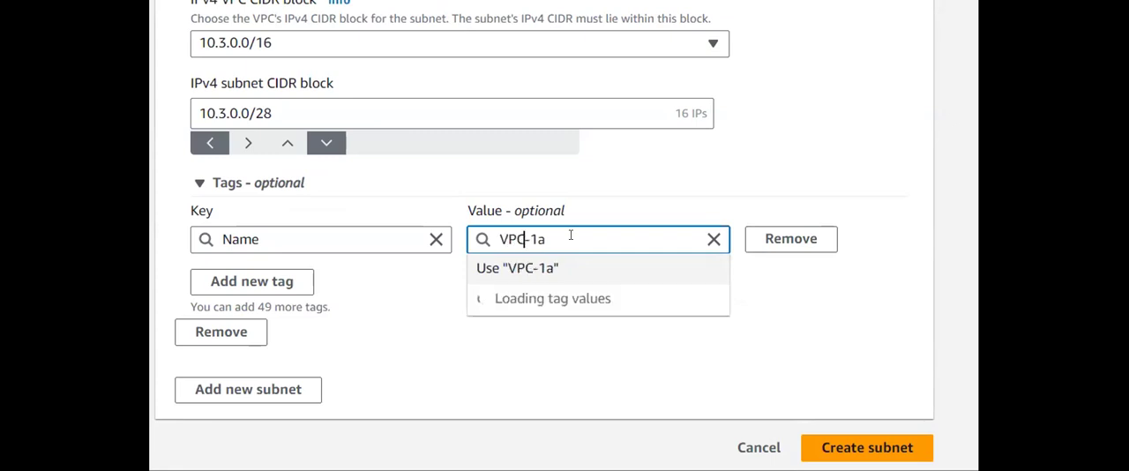
pyautogui.write('-D')
pyautogui.write('-')
pyautogui.press('BackSpace')
pyautogui.write('-subnet-')
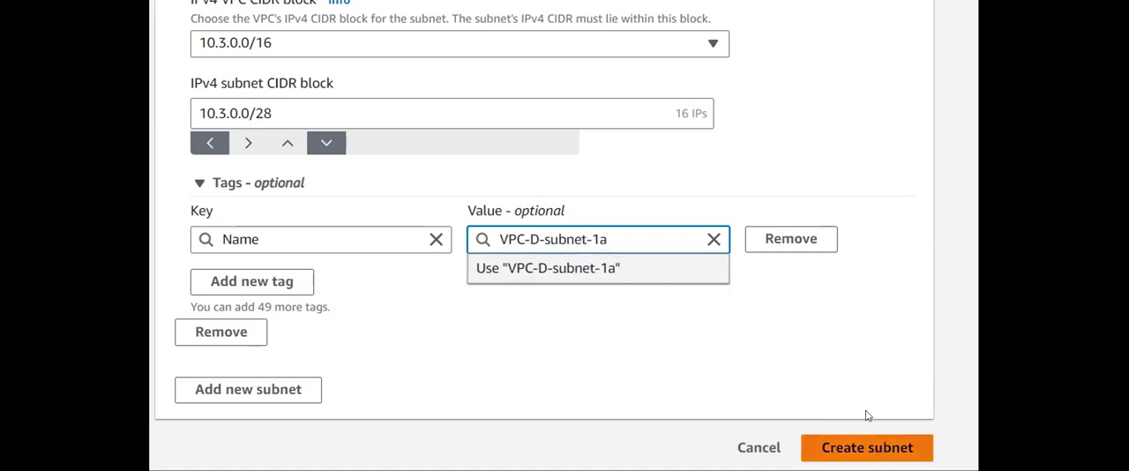
pyautogui.scroll(7, 805, 360)
pyautogui.scroll(-6, 805, 360)
pyautogui.scroll(5, 805, 360)
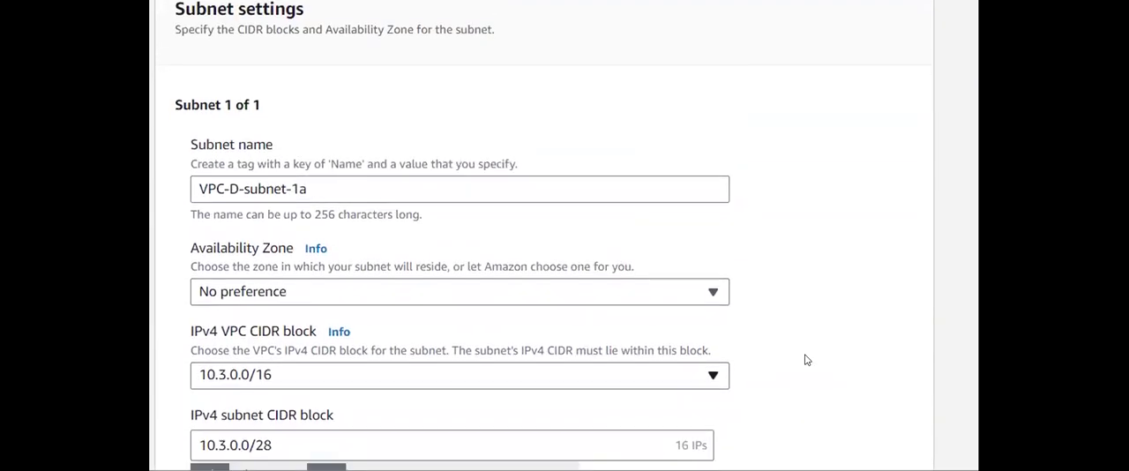
# - Try to create the VPC-D-subnet-1a subnet with the CIDR block 10.3.0.0/28
pyautogui.scroll(-2, 774, 319)
pyautogui.scroll(-3, 574, 194)
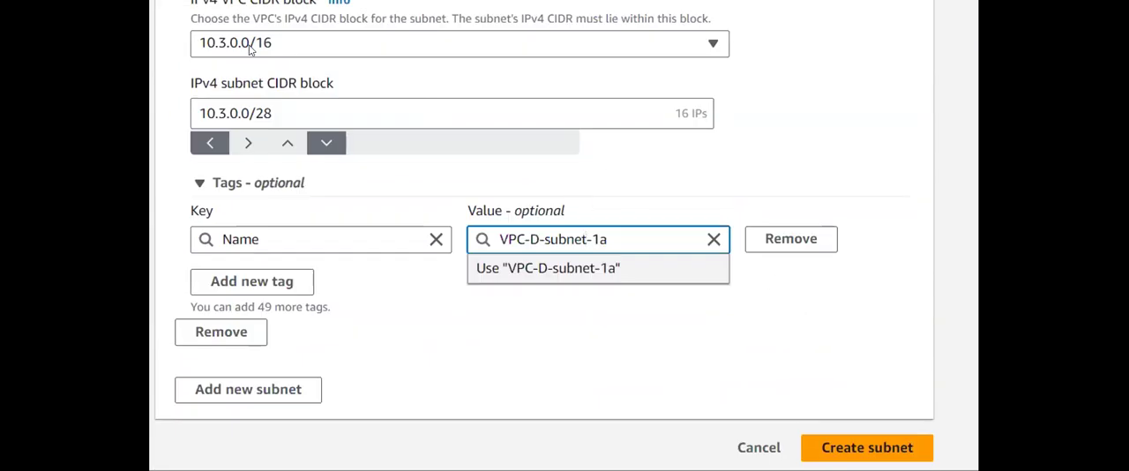
pyautogui.click(897, 436)
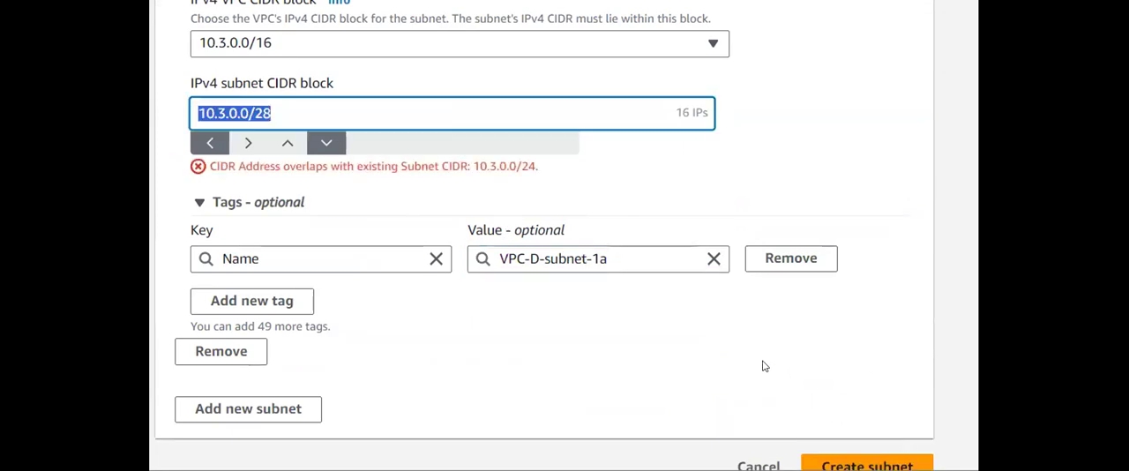
# - Change the IPv4 subnet CIDR block to 10.3.2.0/28 and create the VPC-D-subnet-1a subnet
pyautogui.click(396, 107)
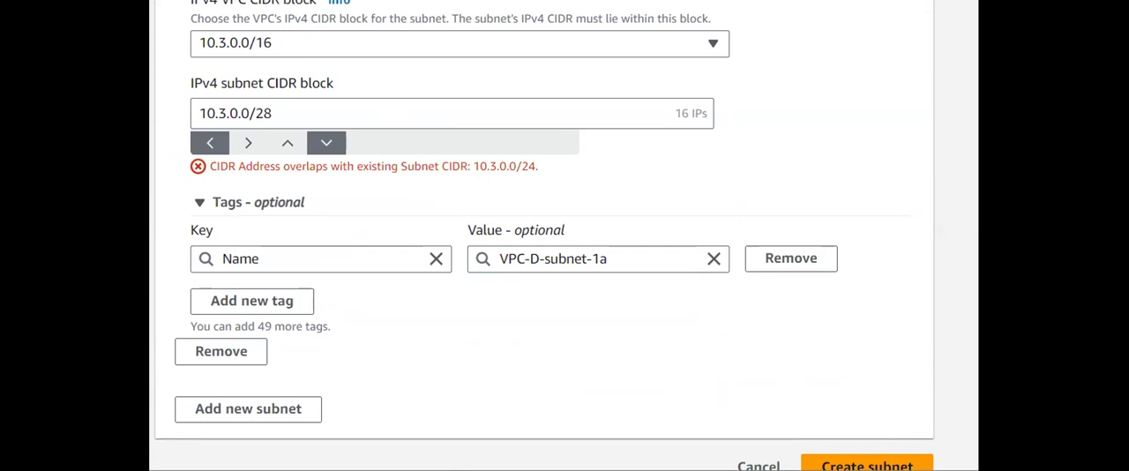
pyautogui.click(234, 112)
pyautogui.press('BackSpace')
pyautogui.press('BackSpace')
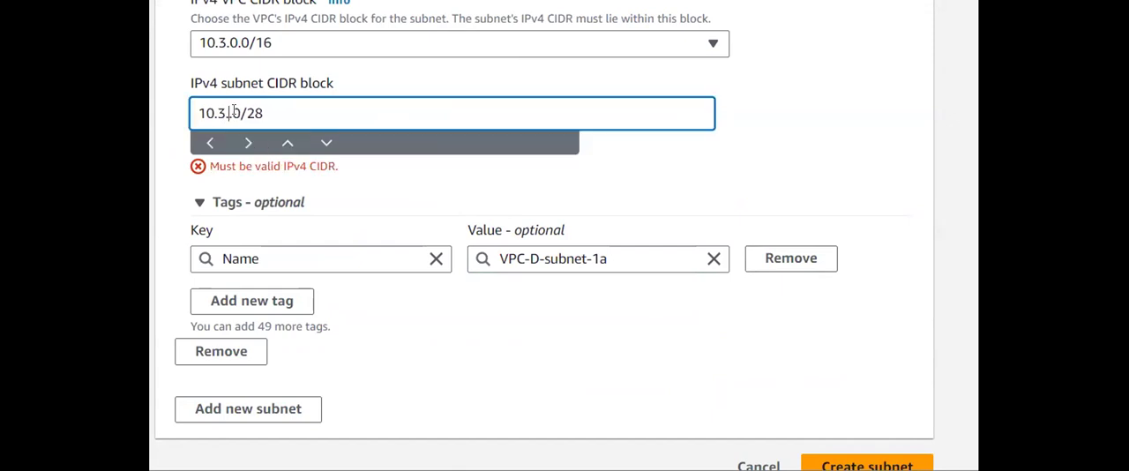
pyautogui.write('.2')
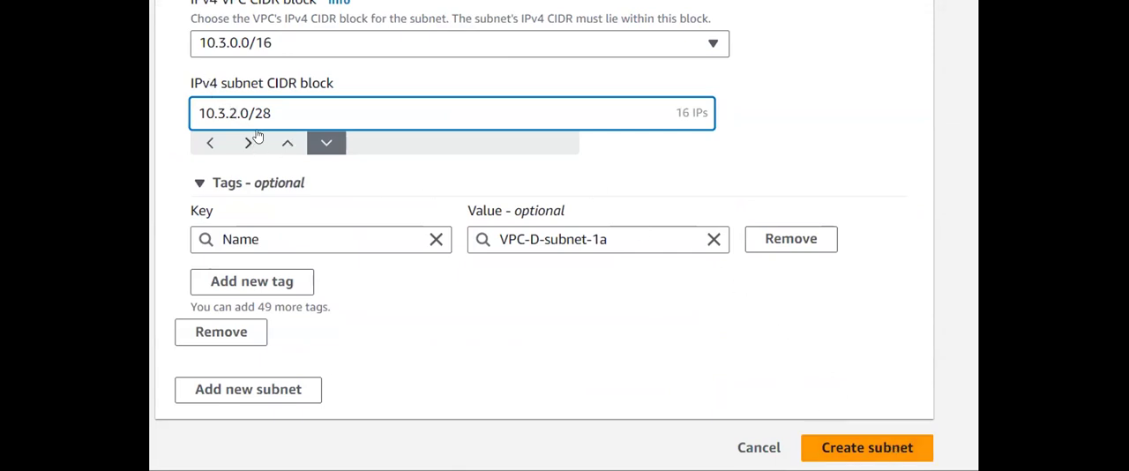
pyautogui.moveTo(233, 112); pyautogui.dragTo(168, 111)
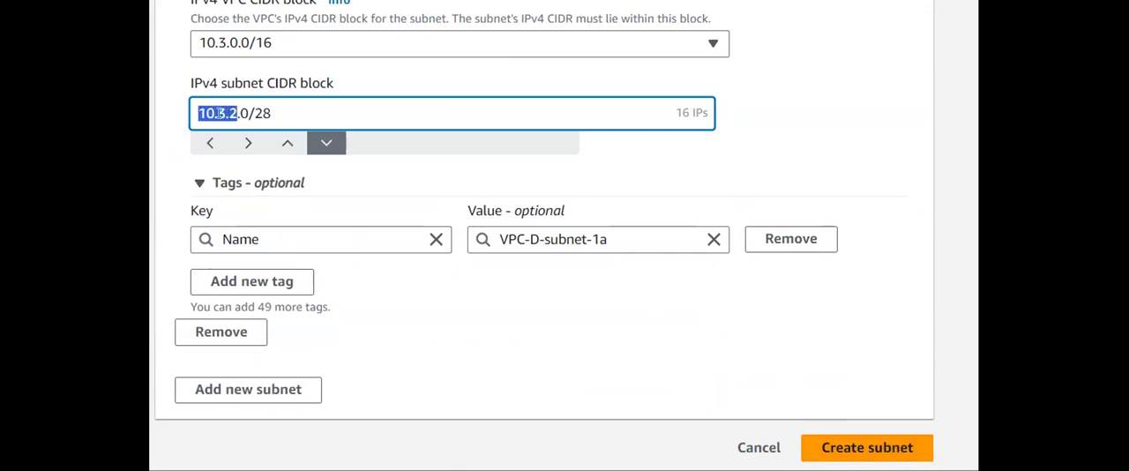
pyautogui.click(827, 162)
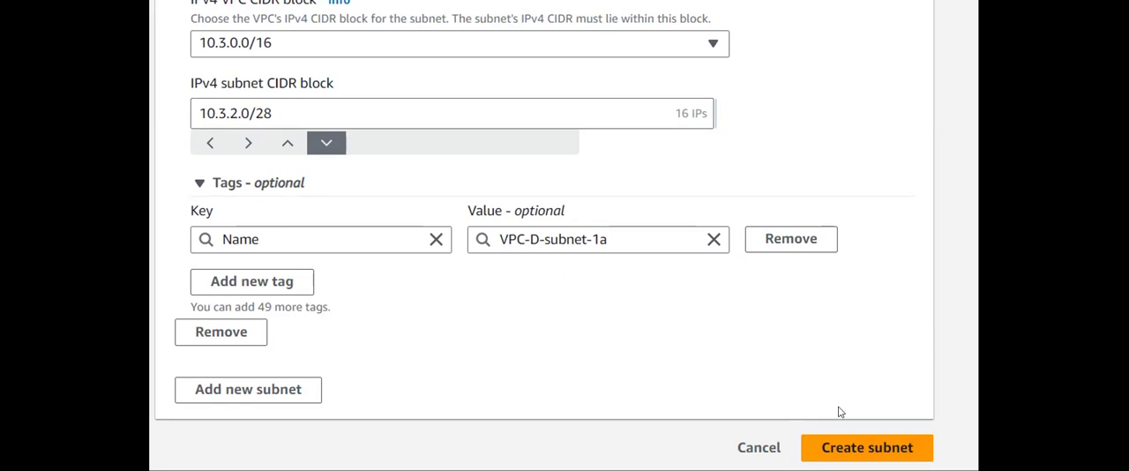
pyautogui.click(854, 447)
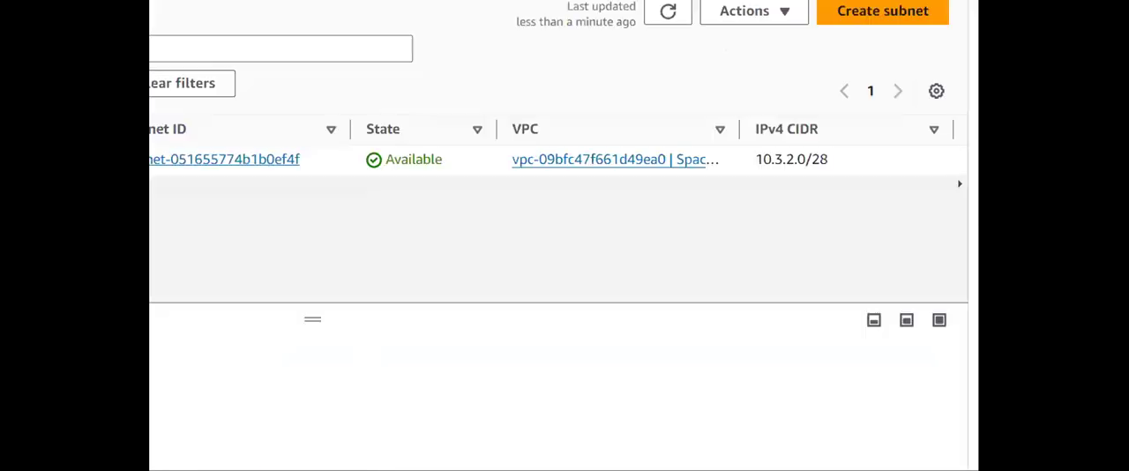
# - Start creating another subnet and choose the Spacecraft-D VPC for it
pyautogui.click(940, 17)
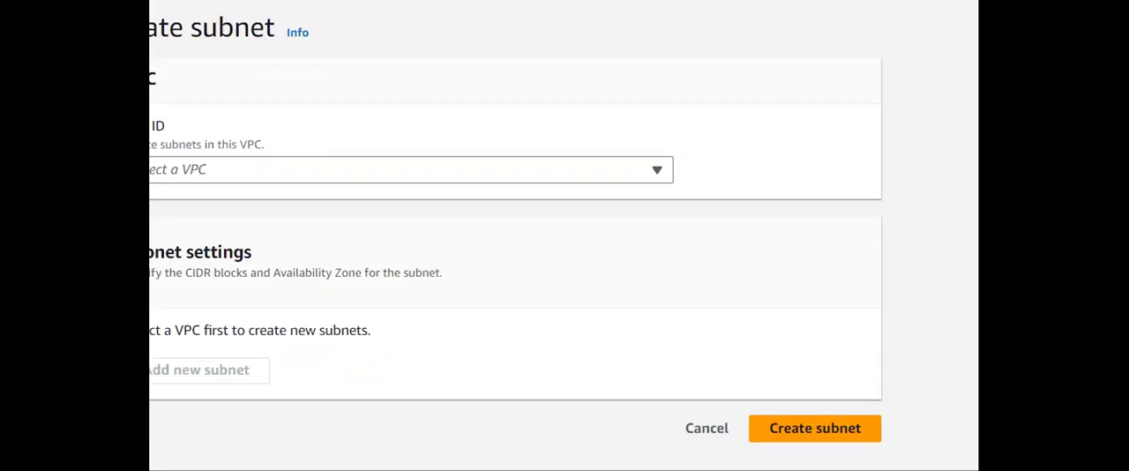
pyautogui.click(526, 175)
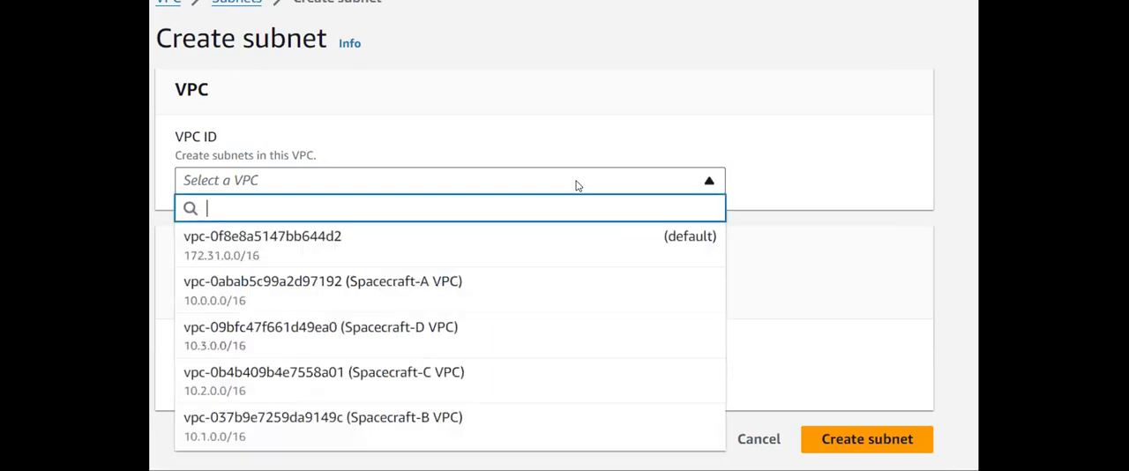
pyautogui.click(490, 353)
pyautogui.scroll(-3, 340, 341)
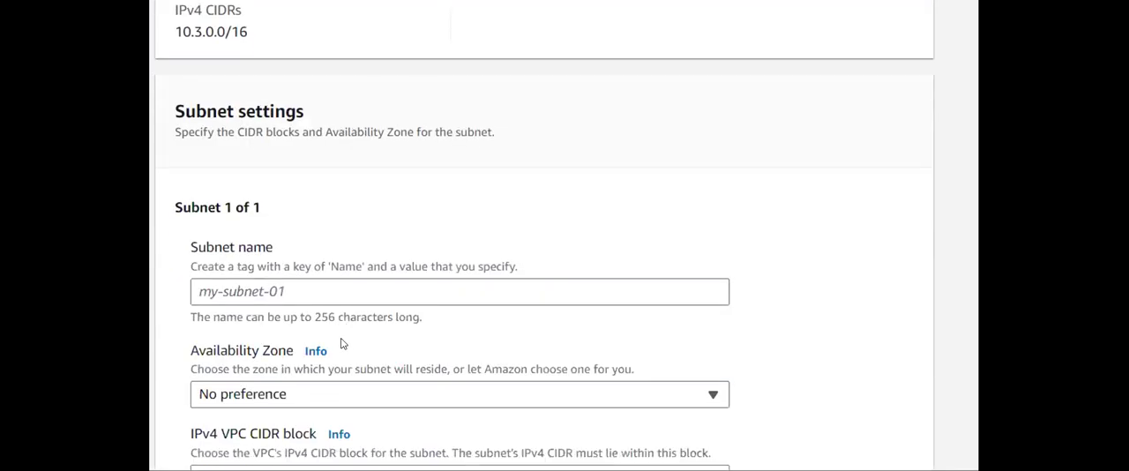
# - Name the second Spacecraft-D subnet VPC-d-subnet-1b
pyautogui.scroll(-1, 342, 343)
pyautogui.click(384, 270)
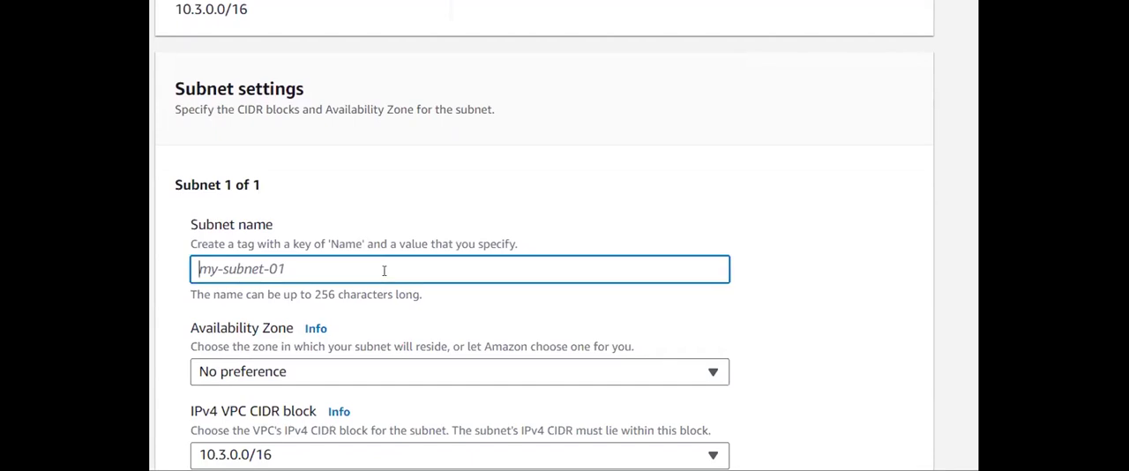
pyautogui.write('VP')
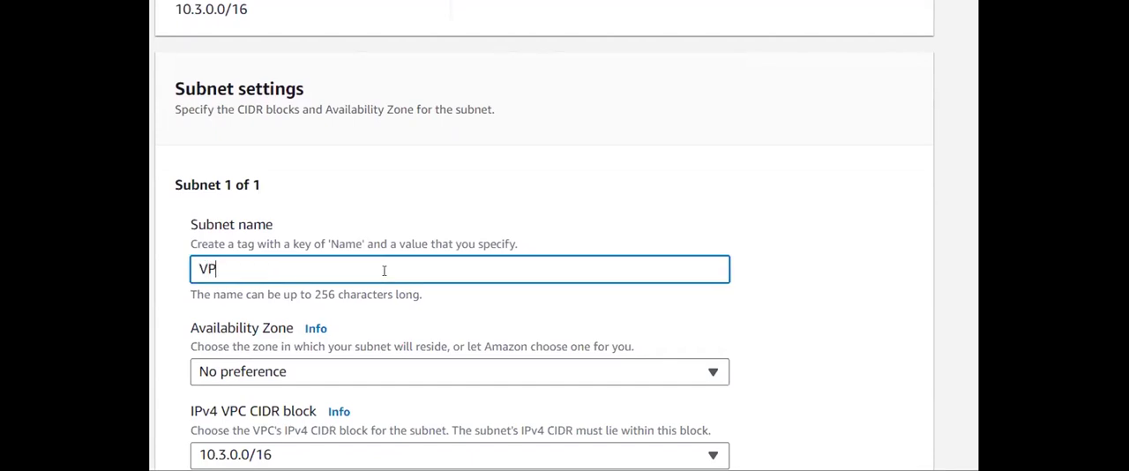
pyautogui.write('C-d-subnet-1b')
# - Set the IPv4 subnet CIDR block of VPC-d-subnet-1b to 10.3.3.0/28
pyautogui.scroll(-2, 383, 270)
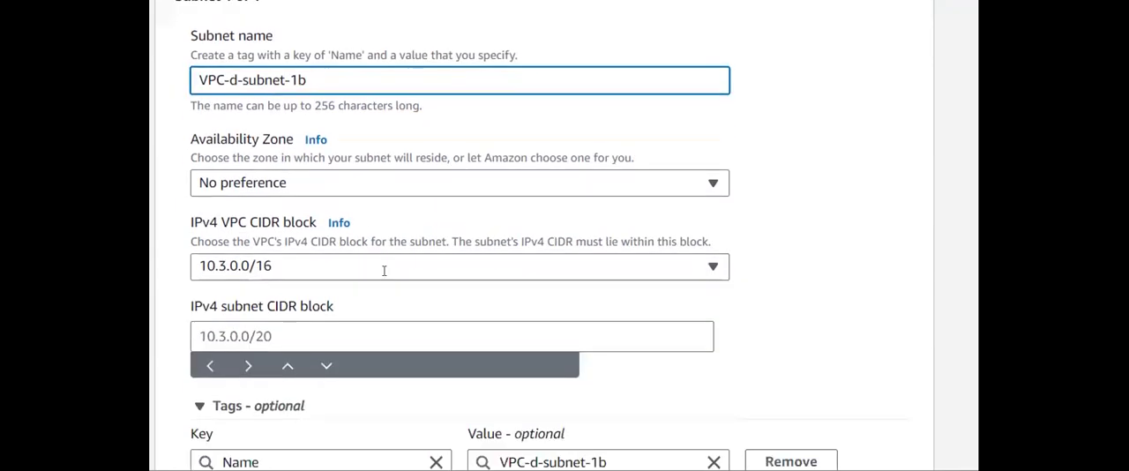
pyautogui.click(344, 310)
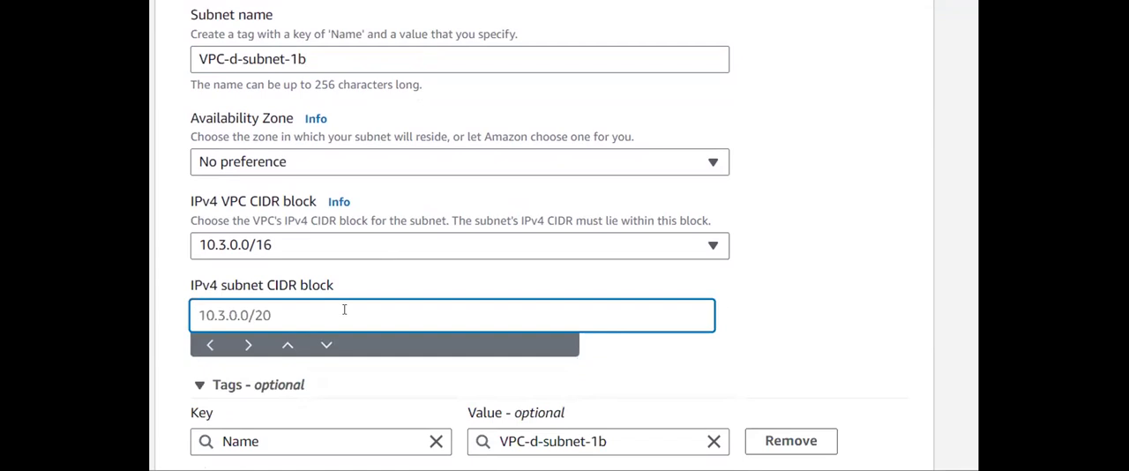
pyautogui.write('10.3.0.0/28')
pyautogui.click(234, 313)
pyautogui.press('BackSpace')
pyautogui.write('3')
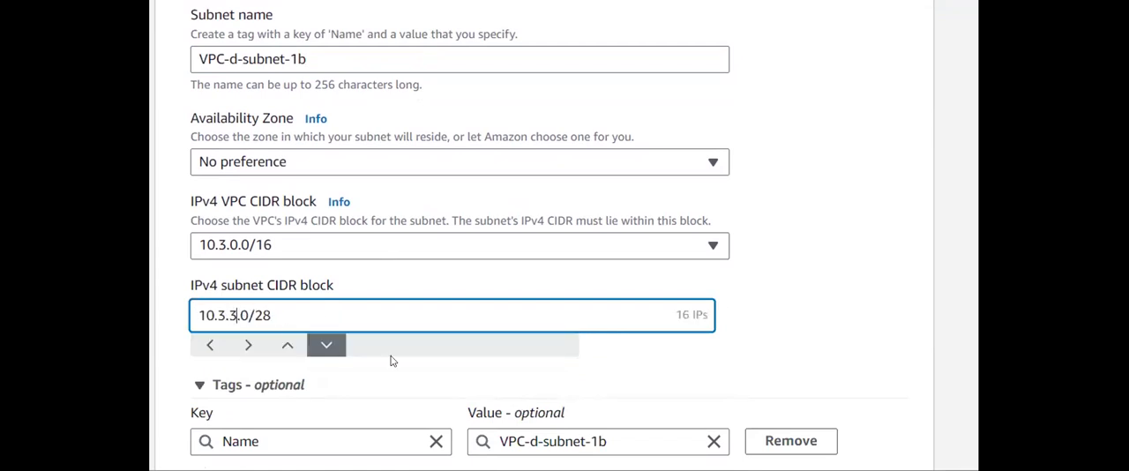
pyautogui.scroll(-1, 466, 373)
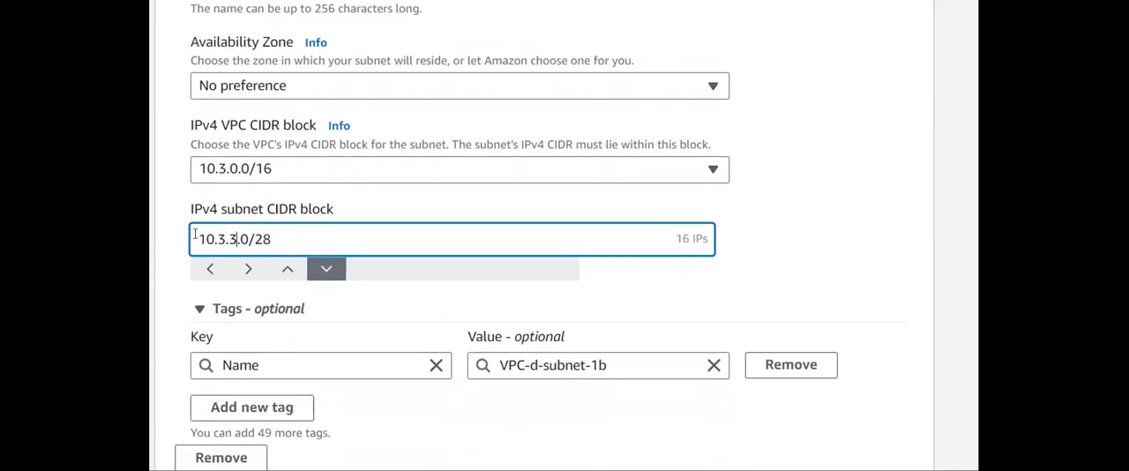
pyautogui.moveTo(195, 234); pyautogui.dragTo(231, 235)
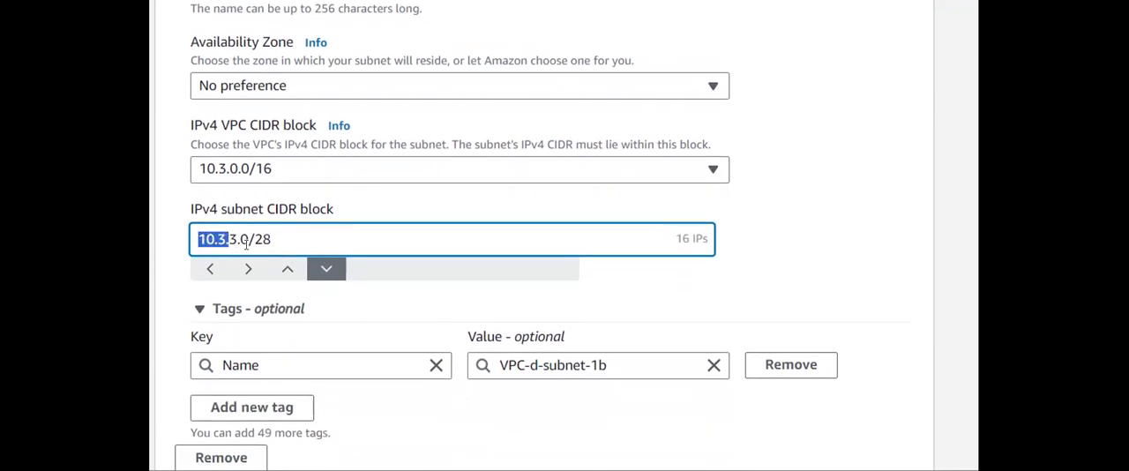
pyautogui.click(429, 227)
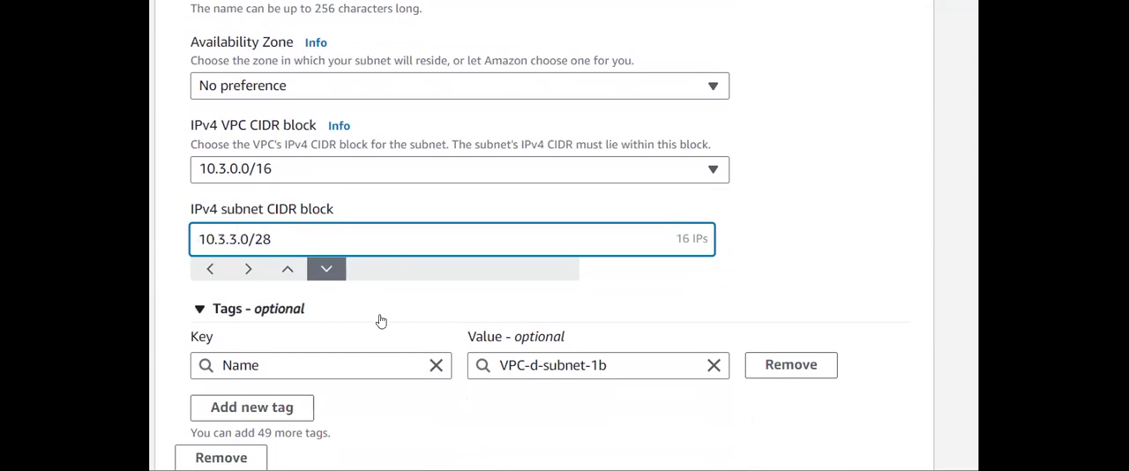
# - Create the VPC-d-subnet-1b subnet and clear the filter on the subnet list to show all subnets
pyautogui.scroll(-1, 468, 306)
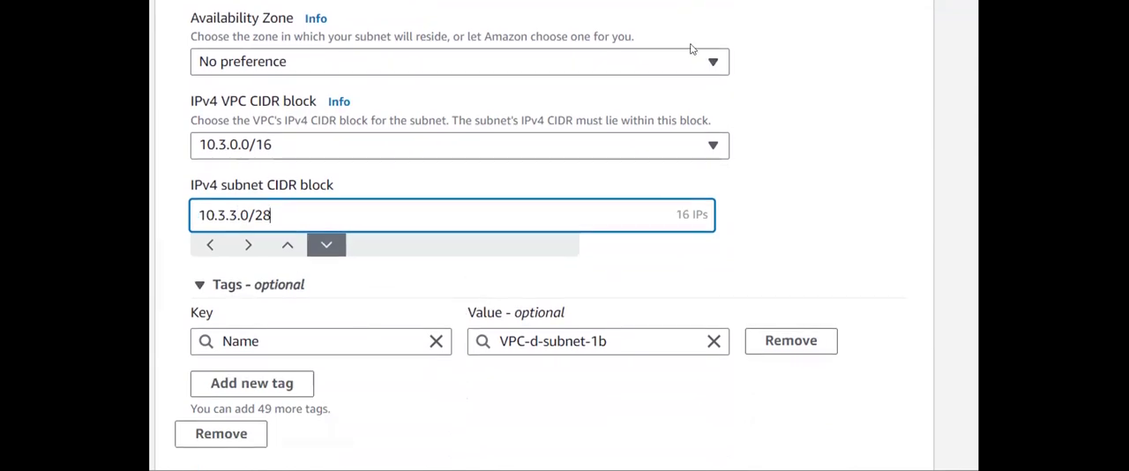
pyautogui.scroll(-1, 695, 95)
pyautogui.click(895, 444)
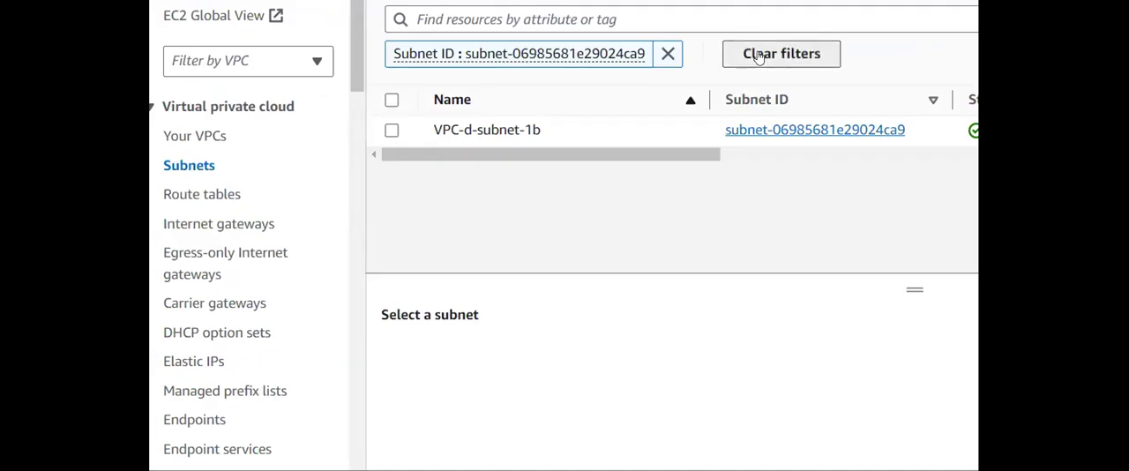
pyautogui.click(758, 53)
pyautogui.scroll(-5, 706, 150)
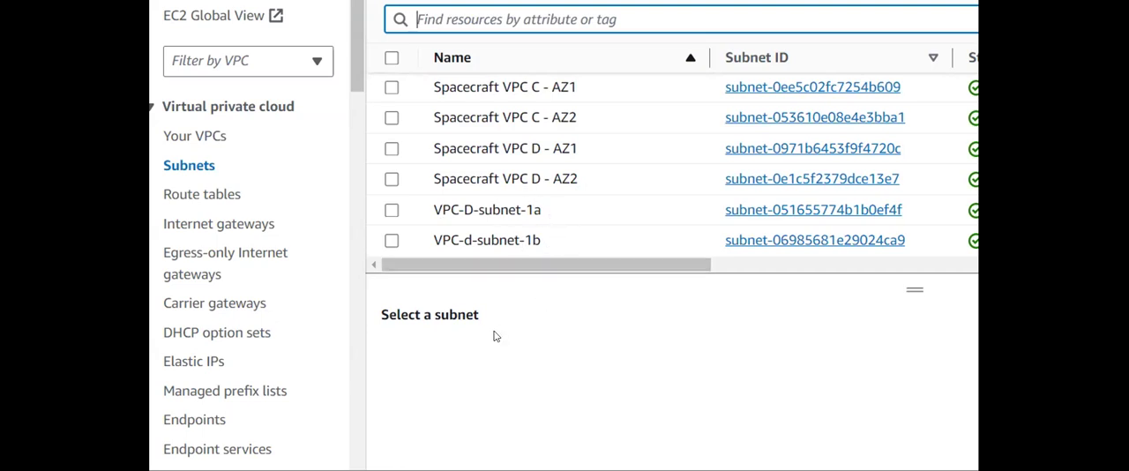
# - Go to the transit gateway attachments and start creating a new attachment
pyautogui.scroll(-8, 289, 255)
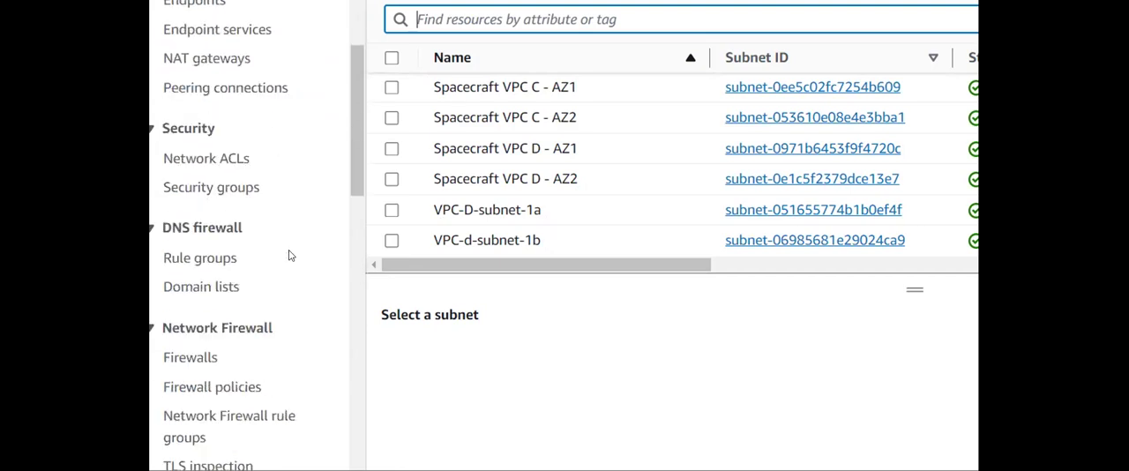
pyautogui.scroll(-3, 284, 235)
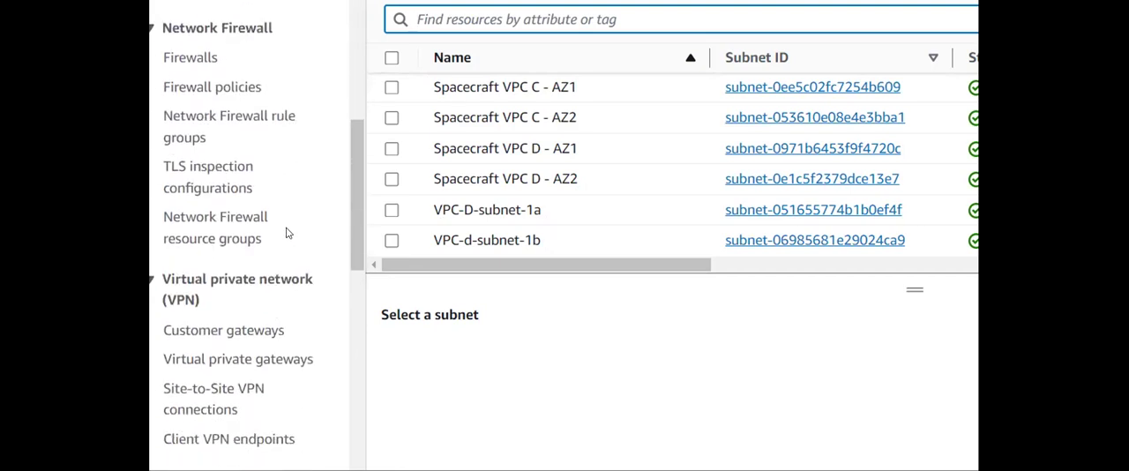
pyautogui.scroll(-1, 284, 234)
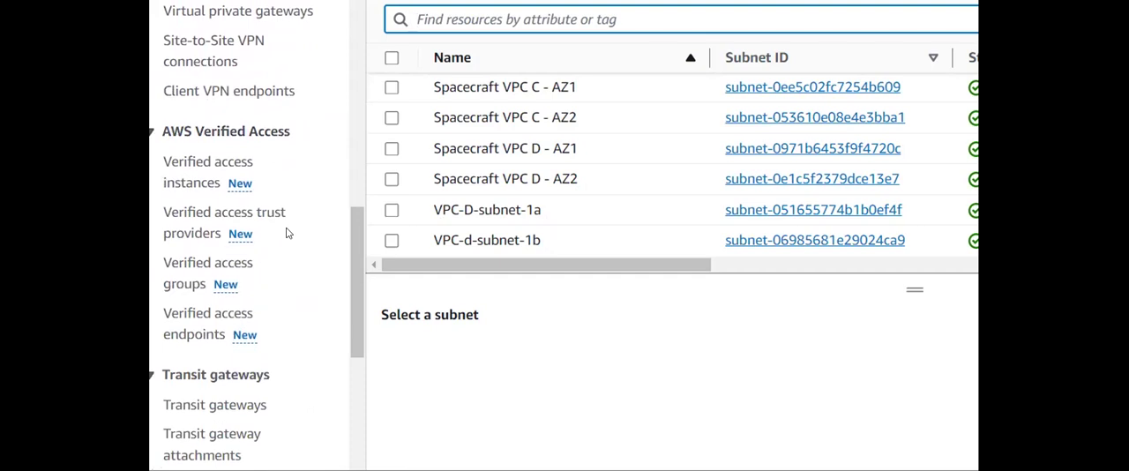
pyautogui.scroll(-3, 285, 233)
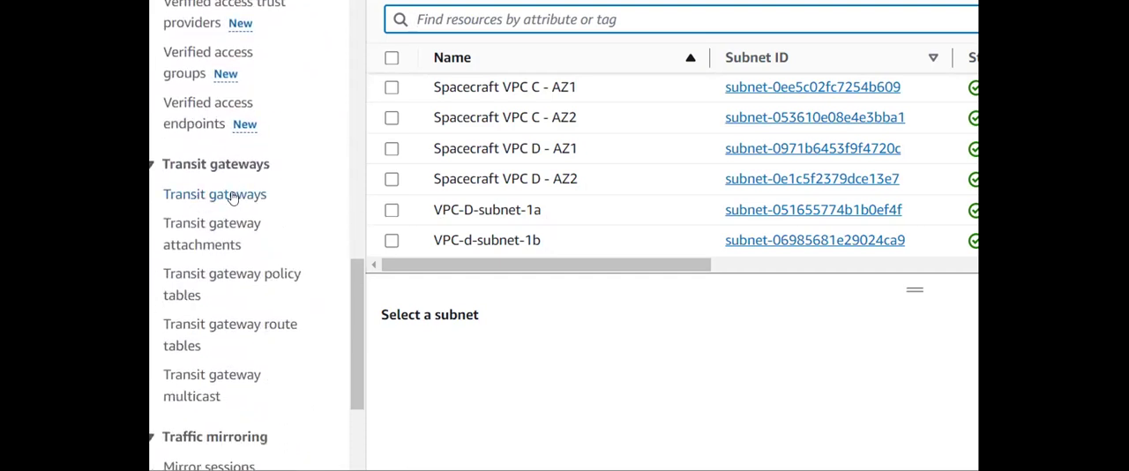
pyautogui.click(199, 235)
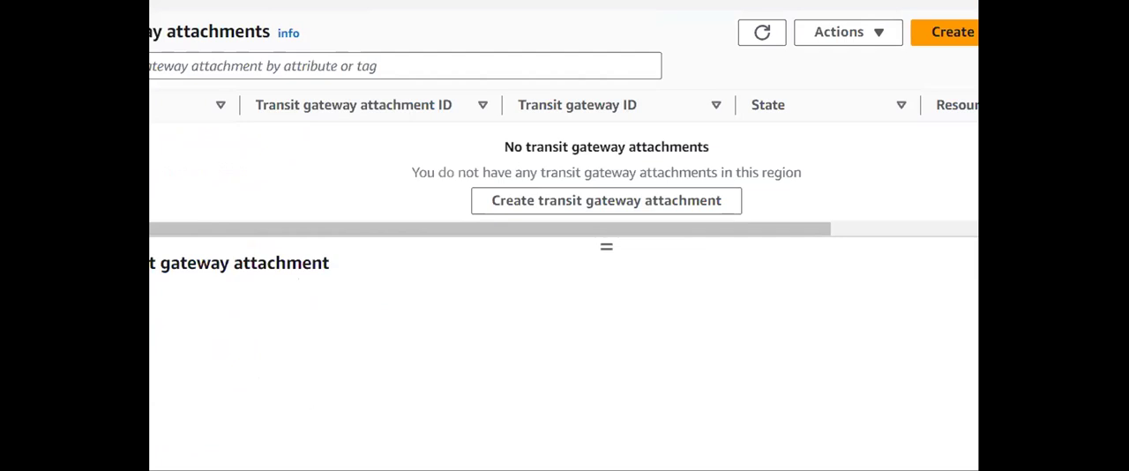
pyautogui.click(753, 39)
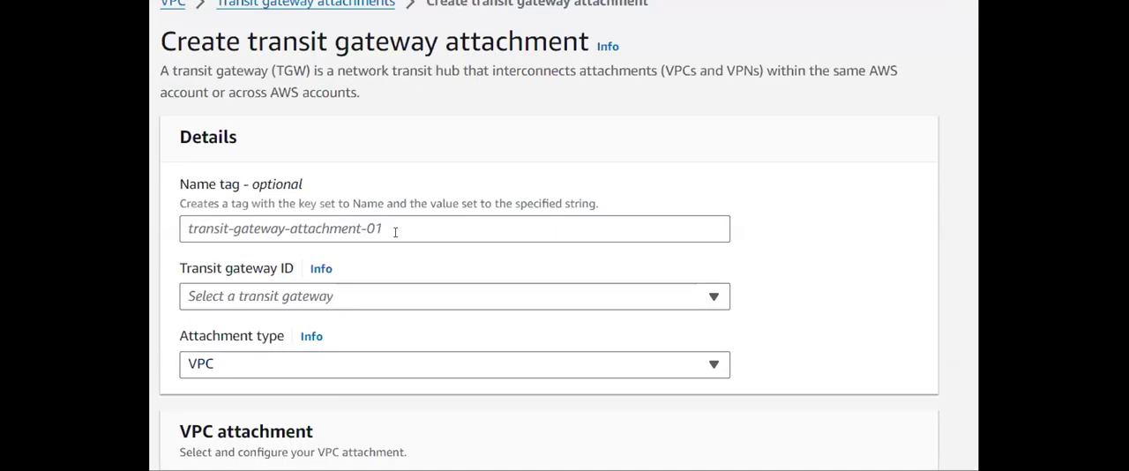
# - Set the Name tag of the new transit gateway attachment to vpc-d-attachment
pyautogui.click(395, 231)
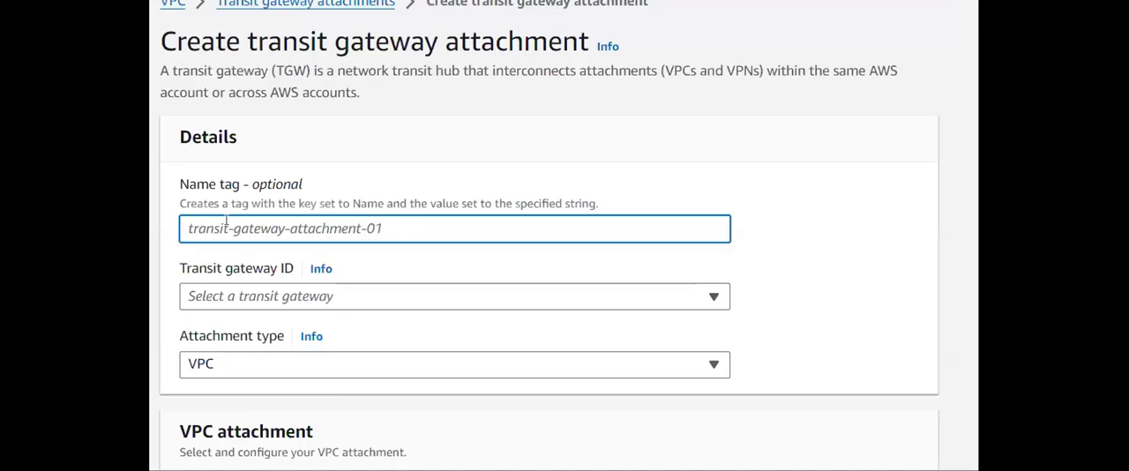
pyautogui.write('vpc-d')
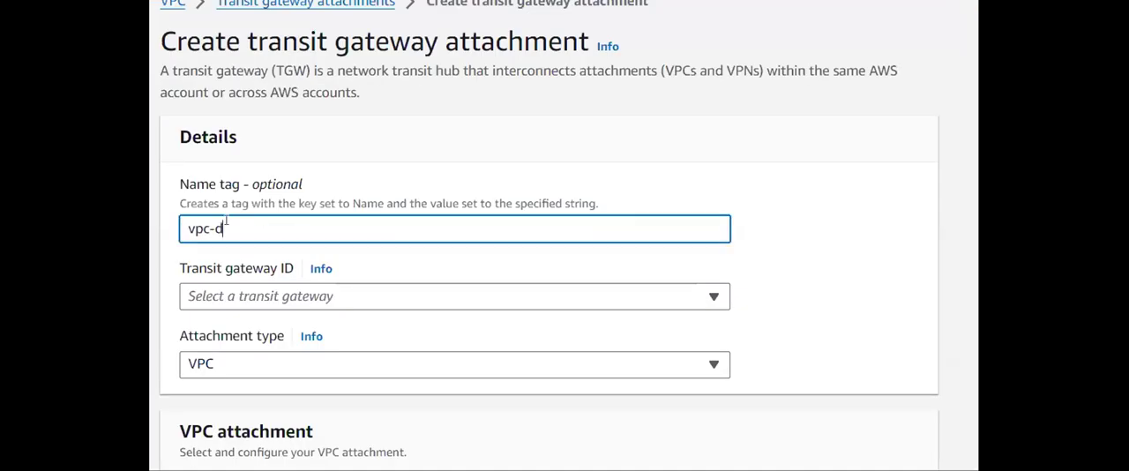
pyautogui.write('-attachemnt')
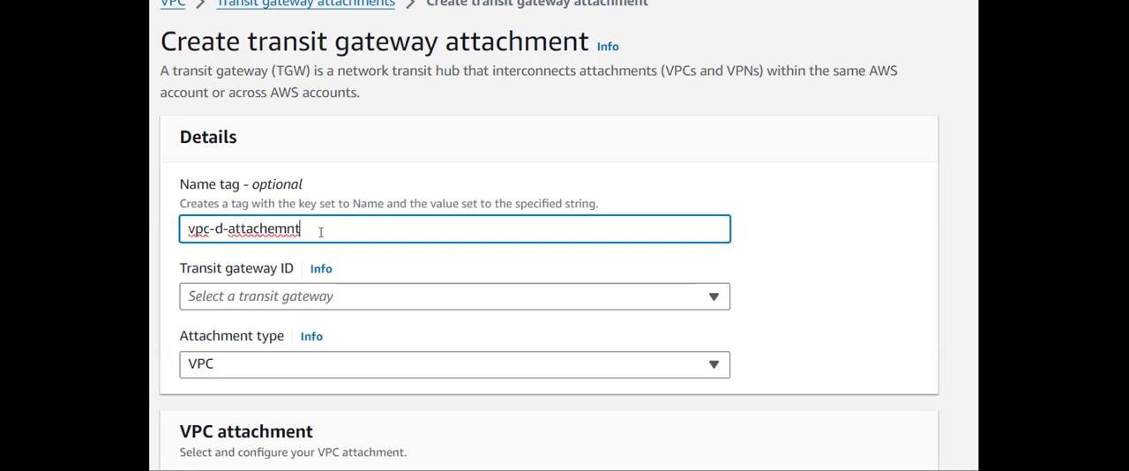
pyautogui.press('Left')
pyautogui.press('Left')
pyautogui.write('e')
pyautogui.press('Left')
pyautogui.press('Left')
pyautogui.press('BackSpace')
pyautogui.press('BackSpace')
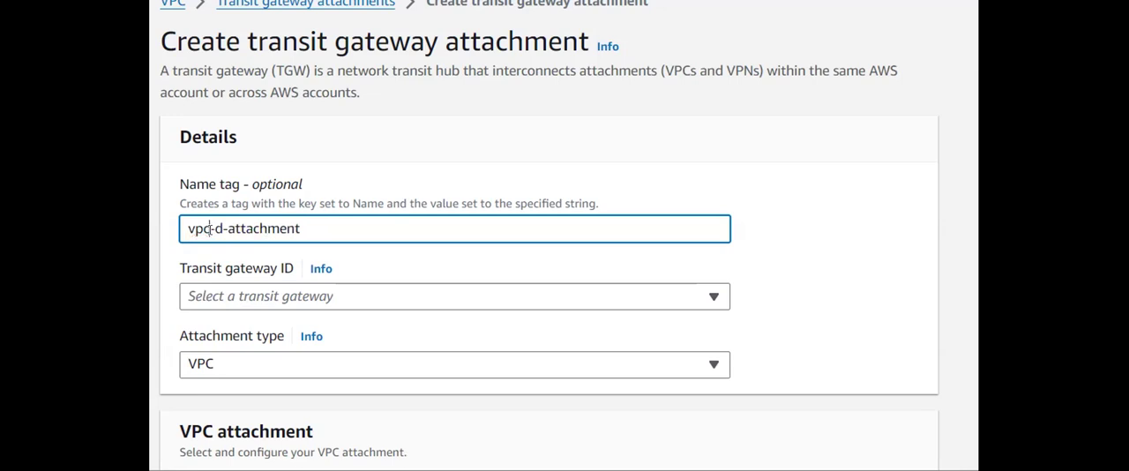
# - Select tgw-1 as the transit gateway for the vpc-d-attachment
pyautogui.scroll(-2, 264, 194)
pyautogui.click(278, 150)
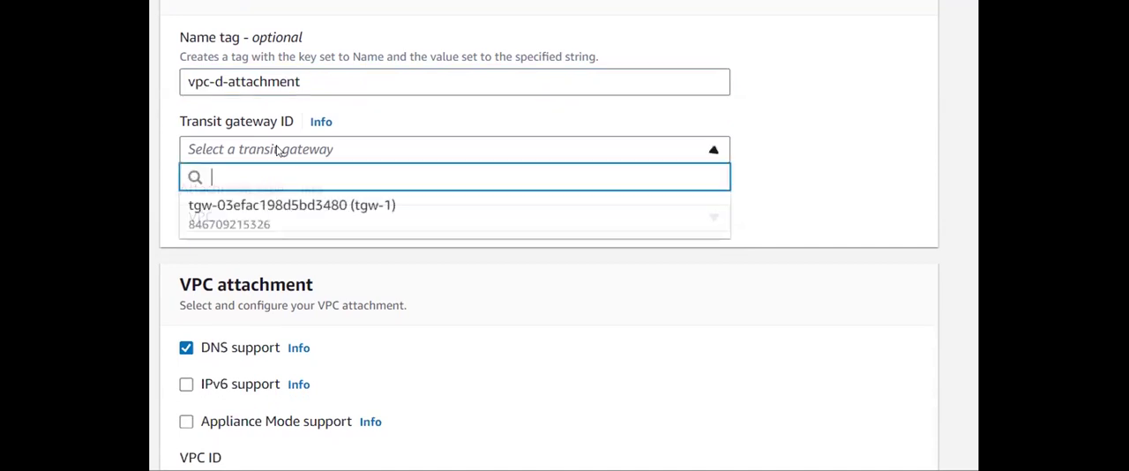
pyautogui.click(295, 210)
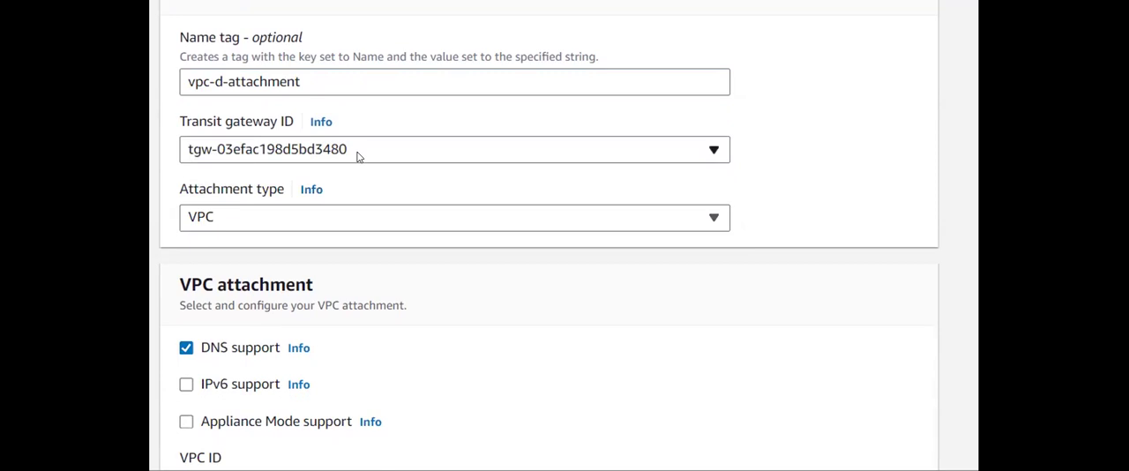
pyautogui.scroll(-1, 357, 157)
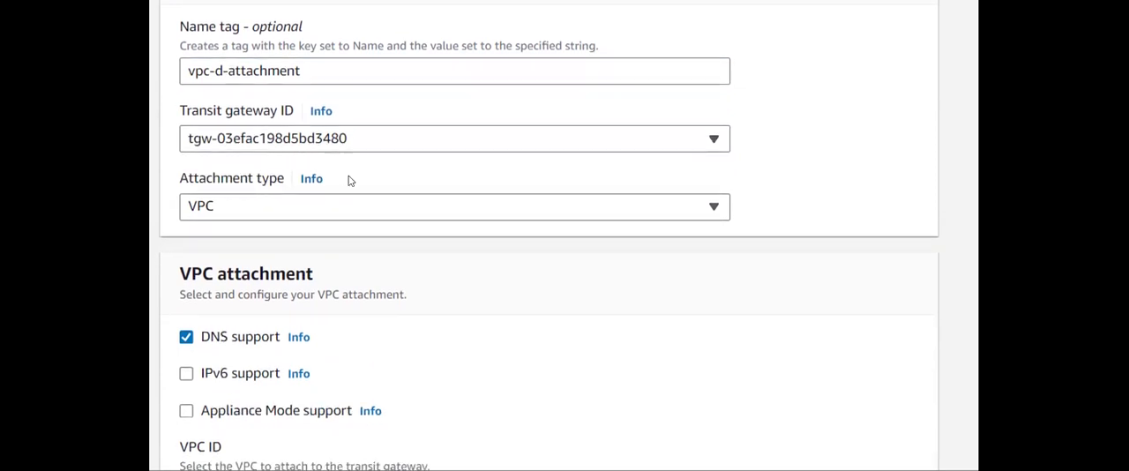
# - Keep VPC as the attachment type and select the Spacecraft-D VPC as the VPC to attach
pyautogui.click(370, 210)
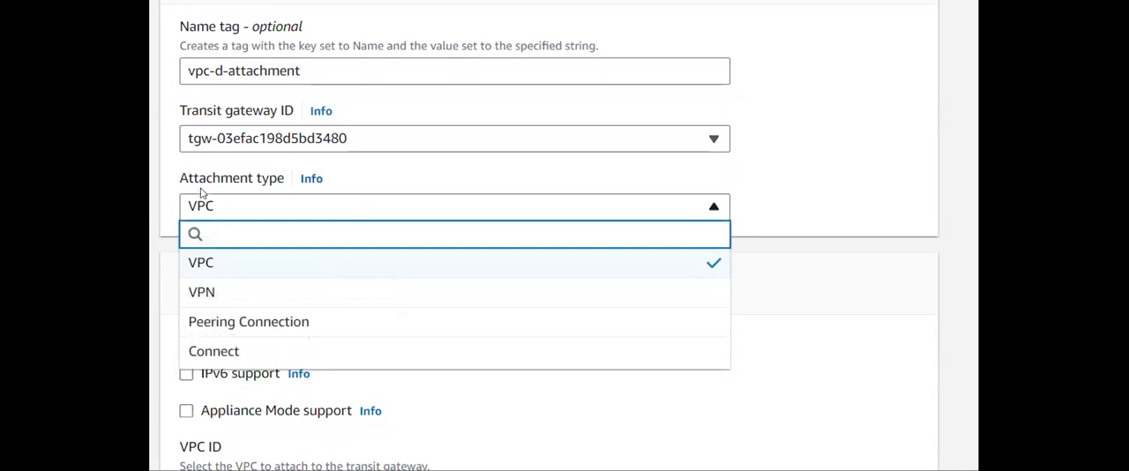
pyautogui.click(370, 182)
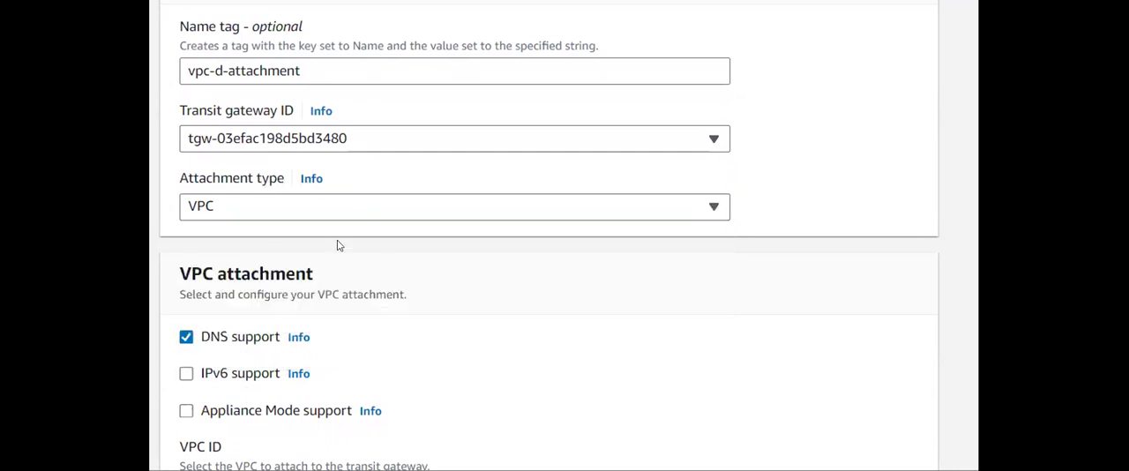
pyautogui.scroll(-3, 375, 257)
pyautogui.click(293, 284)
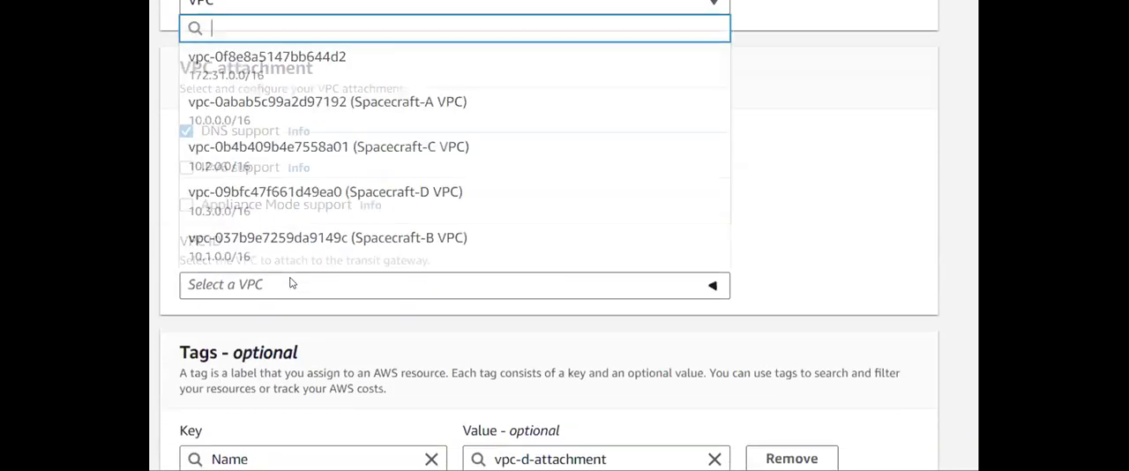
pyautogui.click(379, 209)
pyautogui.scroll(-3, 441, 254)
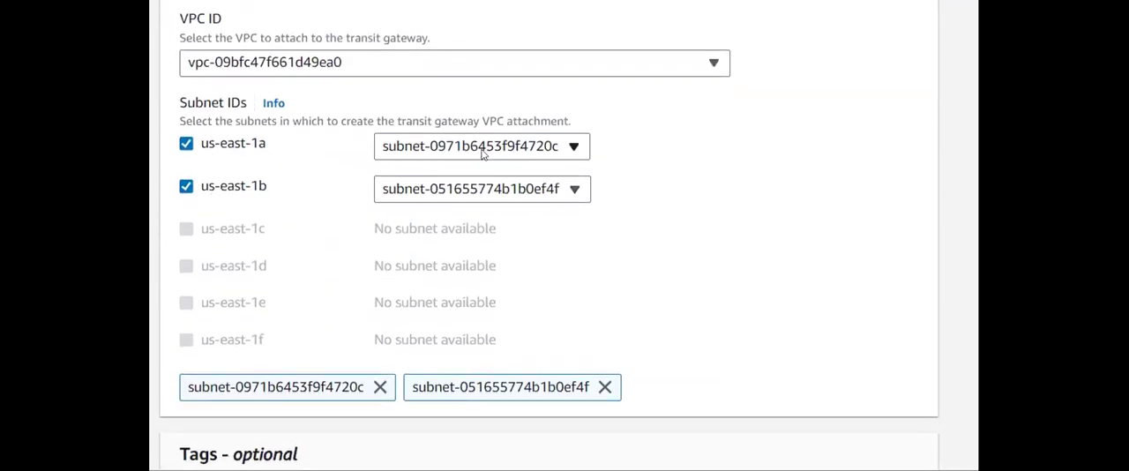
# - Assign VPC-d-subnet-1b to us-east-1a and keep VPC-D-subnet-1a for us-east-1b in the attachment's subnets
pyautogui.click(481, 151)
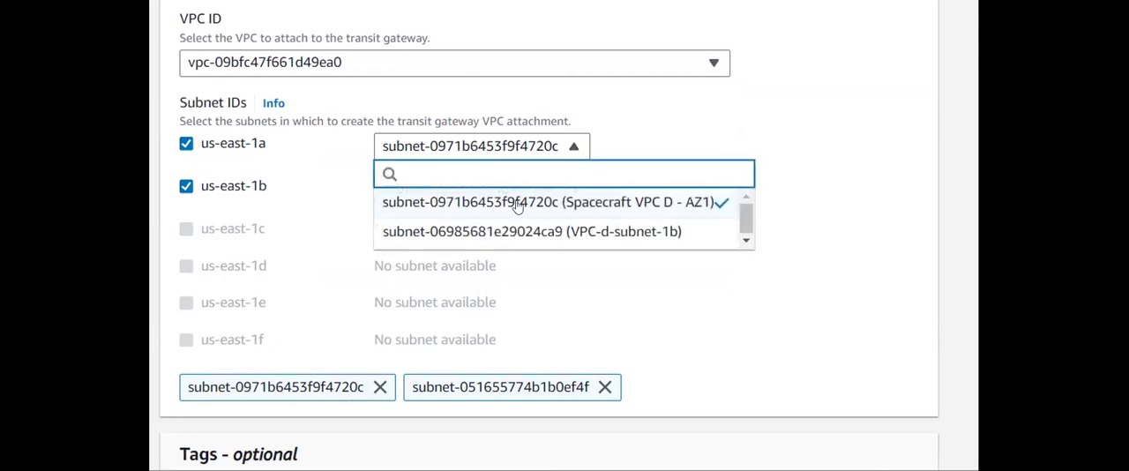
pyautogui.click(564, 233)
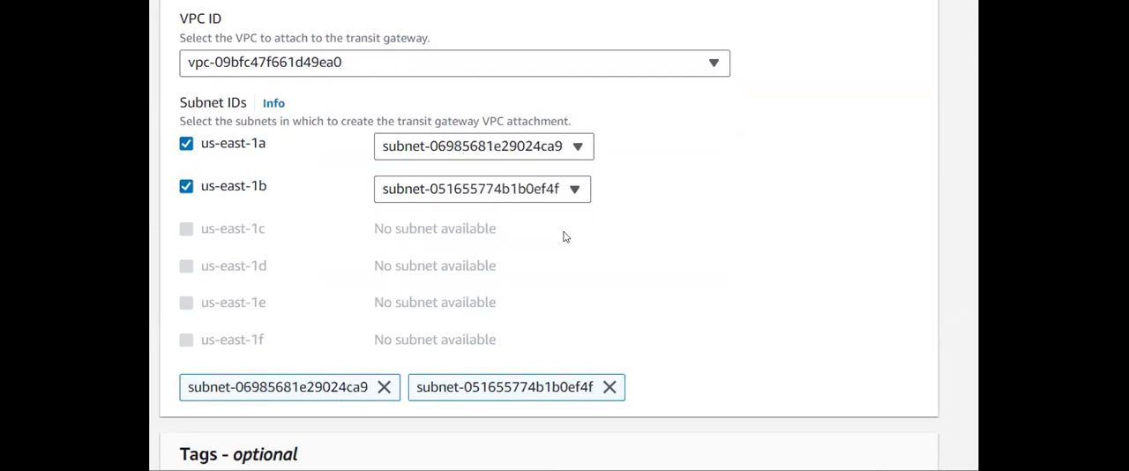
pyautogui.click(524, 194)
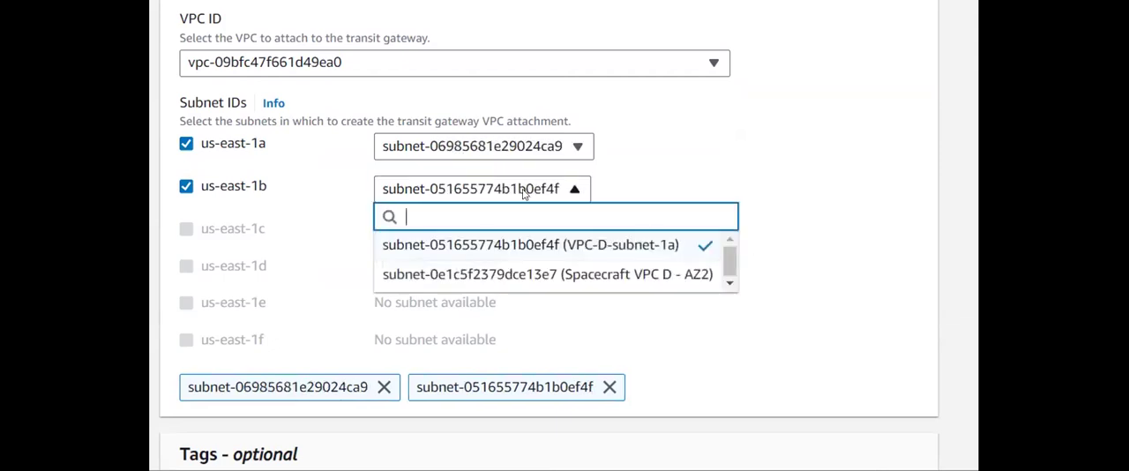
pyautogui.click(556, 252)
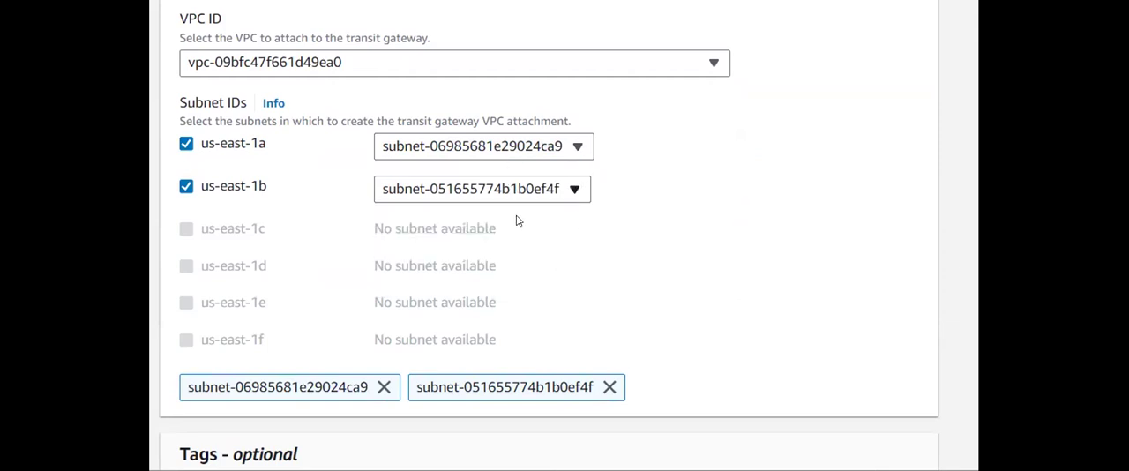
pyautogui.click(556, 150)
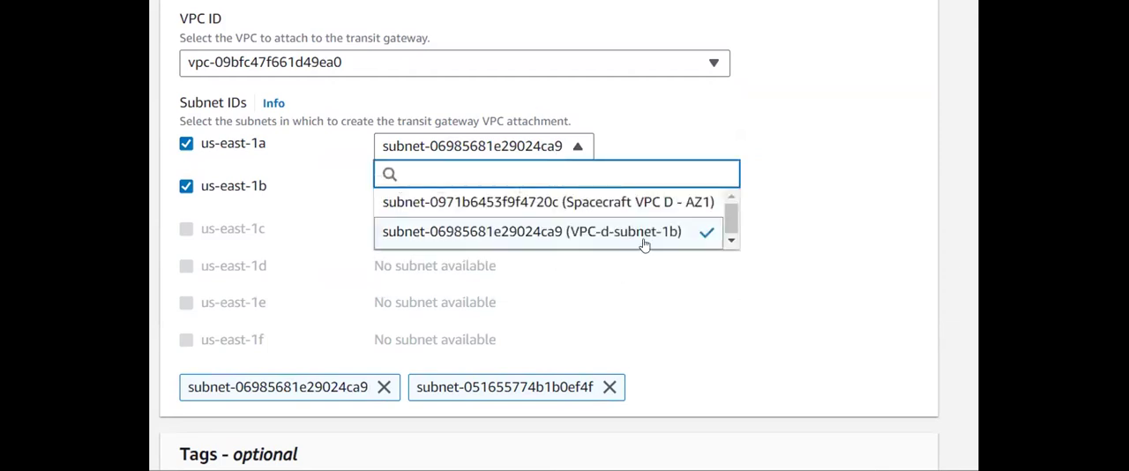
pyautogui.click(664, 263)
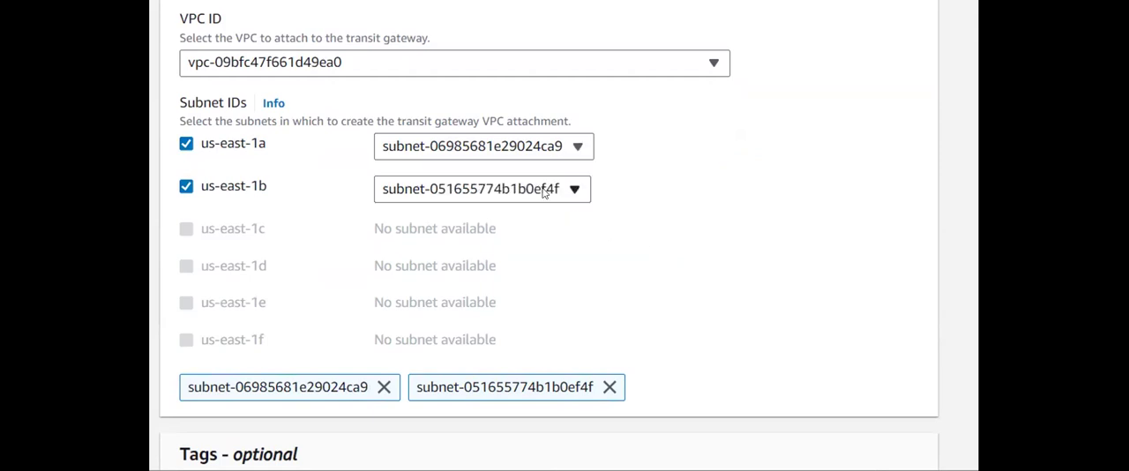
pyautogui.click(547, 193)
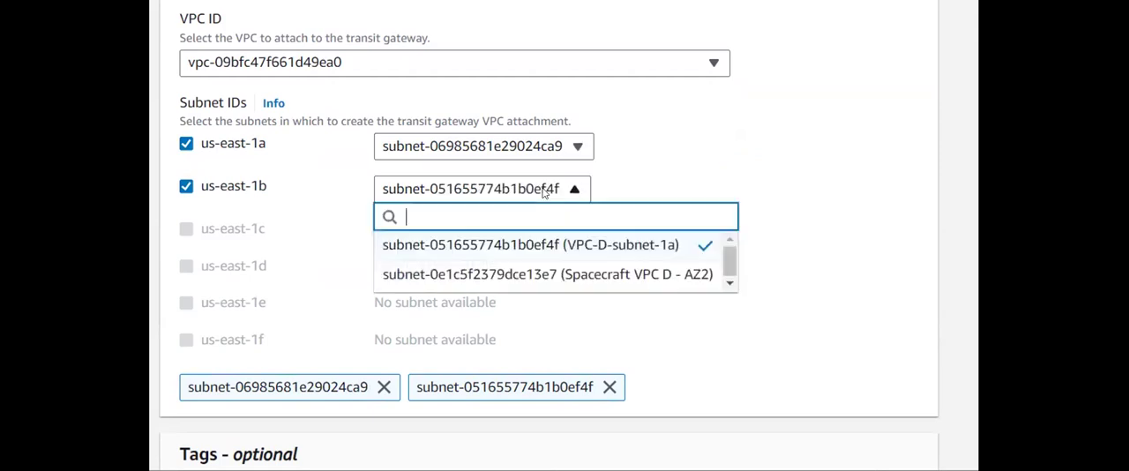
pyautogui.click(669, 160)
# - Create the vpc-d-attachment transit gateway attachment
pyautogui.scroll(-3, 653, 257)
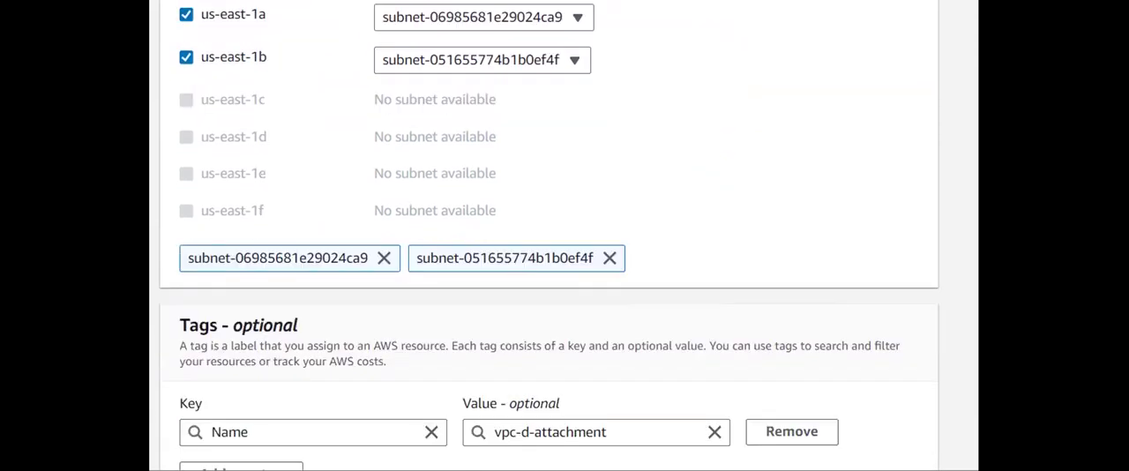
pyautogui.scroll(-2, 723, 79)
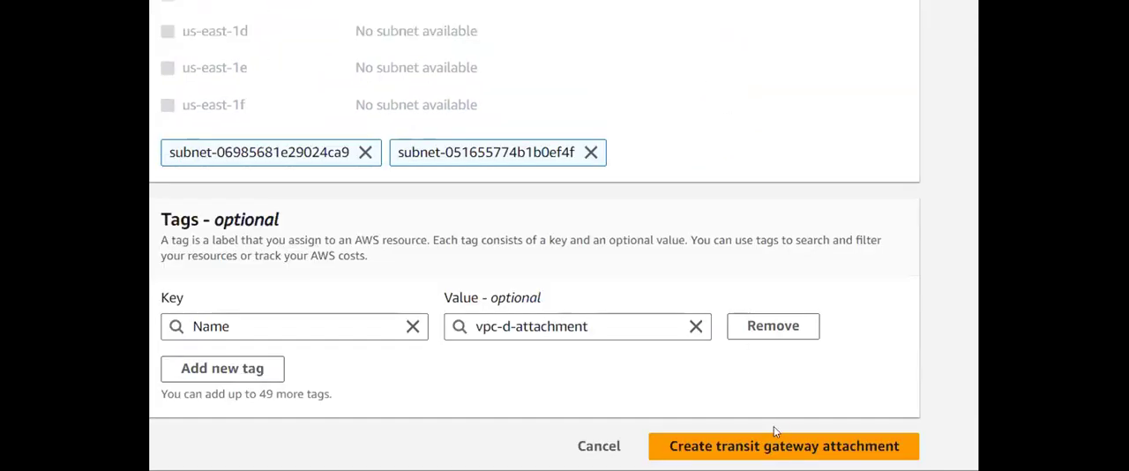
pyautogui.click(783, 447)
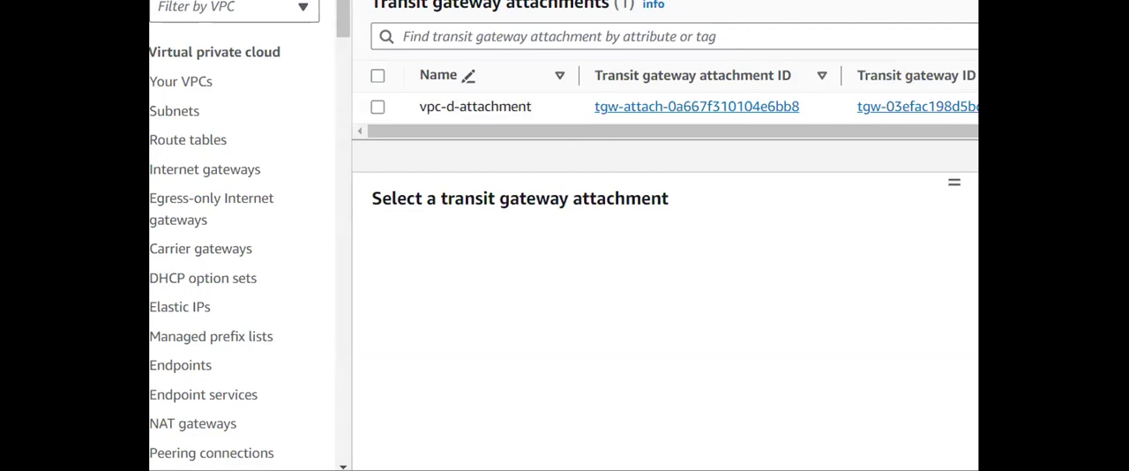
# - Start another transit gateway attachment and set its Name tag to VPC-a-attachment
pyautogui.click(871, 25)
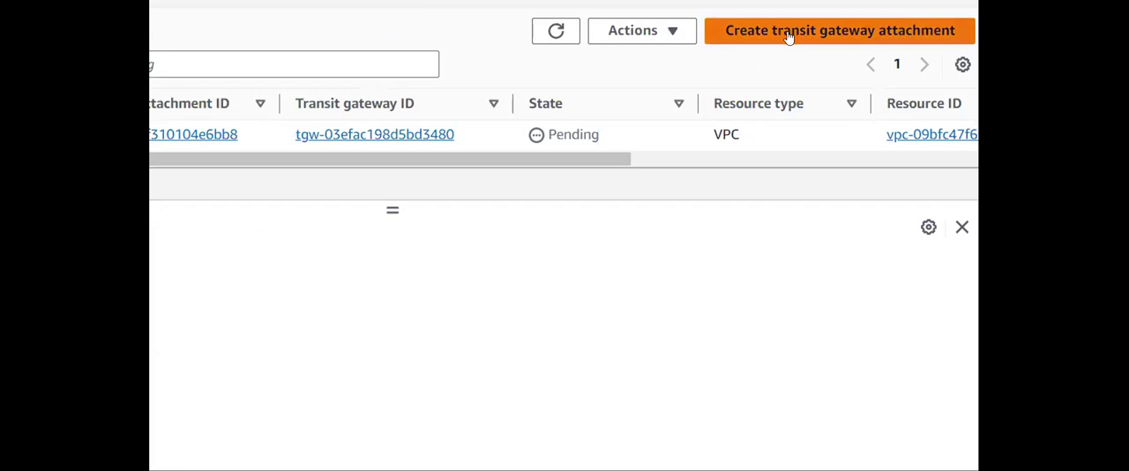
pyautogui.click(789, 35)
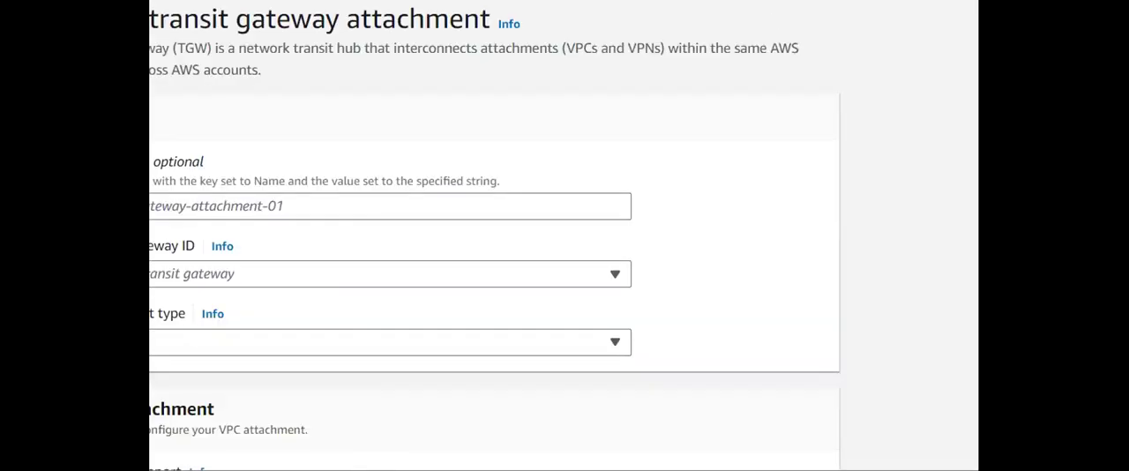
pyautogui.click(483, 237)
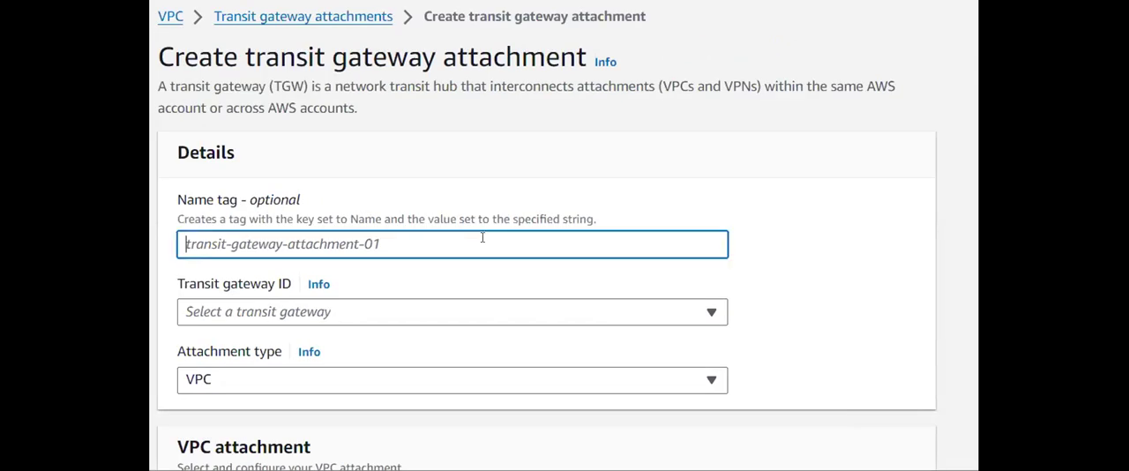
pyautogui.write('VPC-a-attachment')
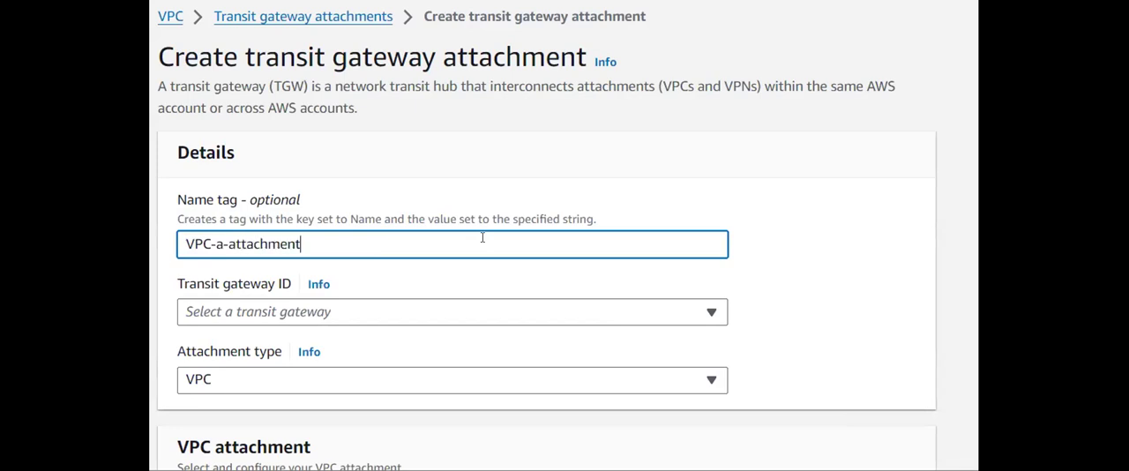
# - Select tgw-1 as the transit gateway and the Spacecraft-A VPC as the VPC to attach
pyautogui.scroll(-2, 483, 237)
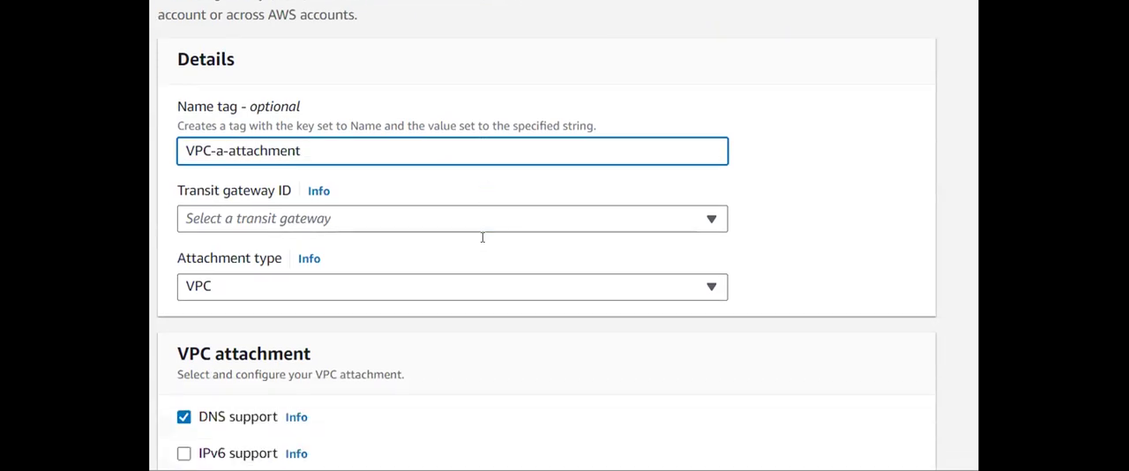
pyautogui.click(454, 187)
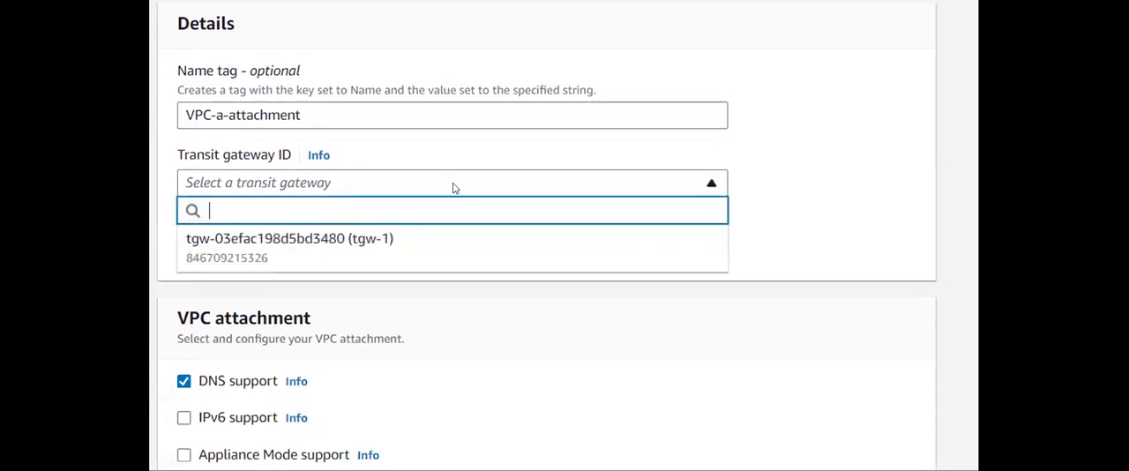
pyautogui.click(297, 242)
pyautogui.scroll(-1, 377, 225)
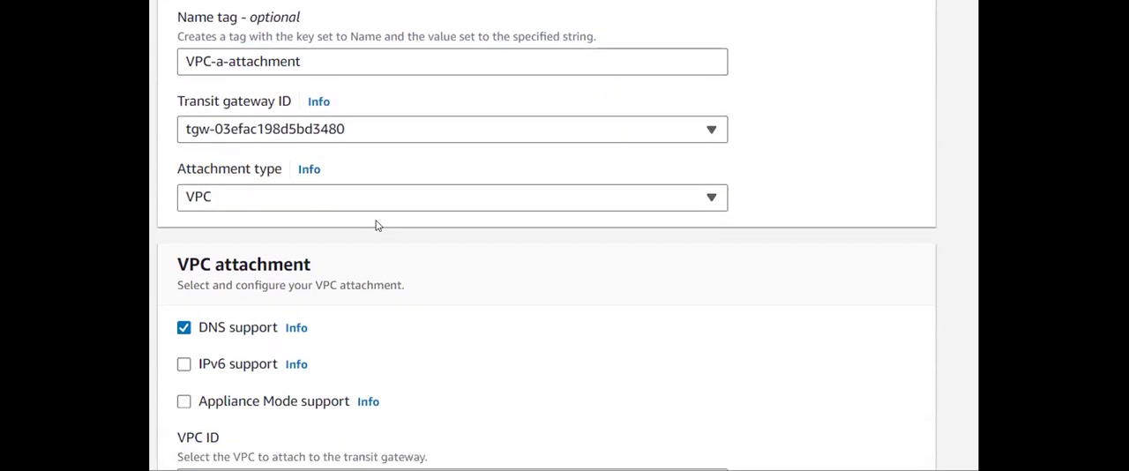
pyautogui.scroll(-3, 366, 231)
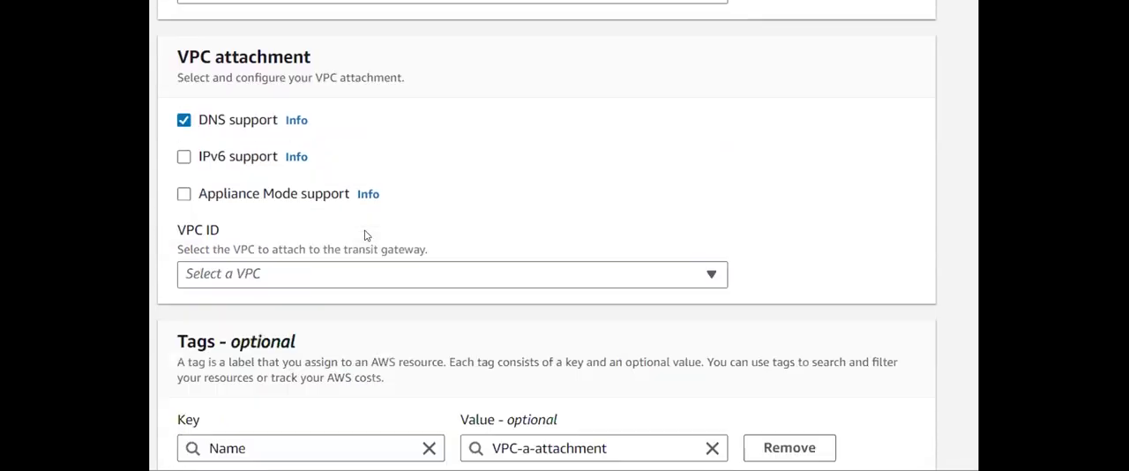
pyautogui.click(337, 279)
pyautogui.click(377, 380)
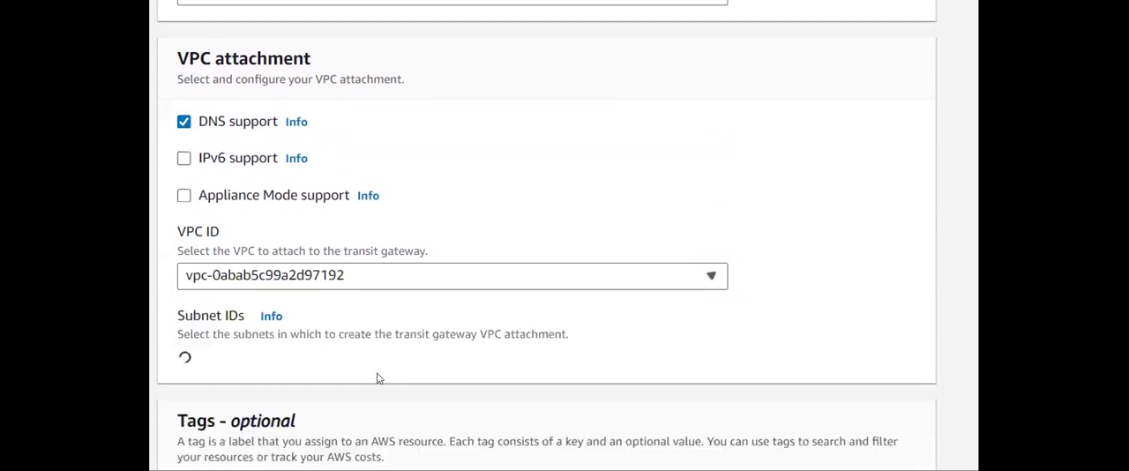
# - Create the VPC-a-attachment with the preselected us-east-1a and us-east-1b subnets
pyautogui.scroll(-3, 428, 353)
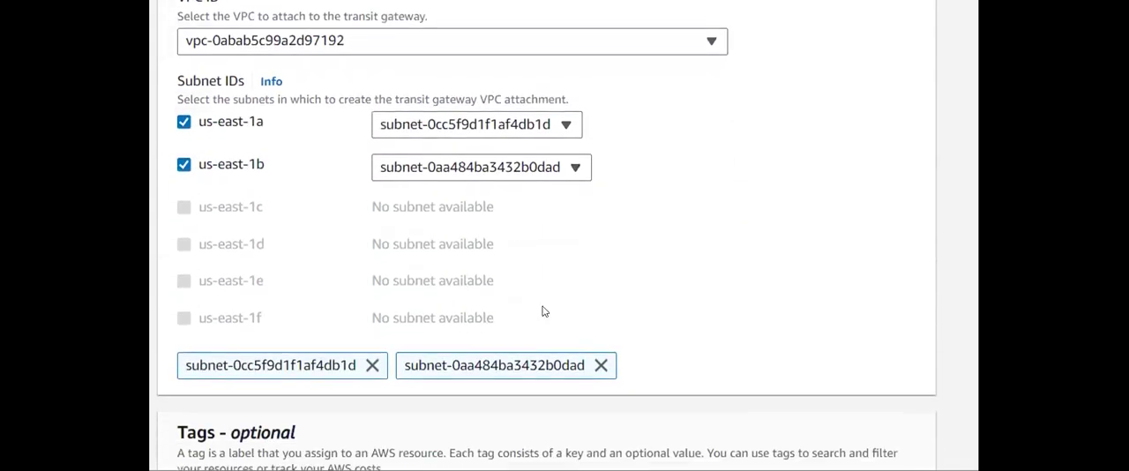
pyautogui.scroll(-1, 542, 312)
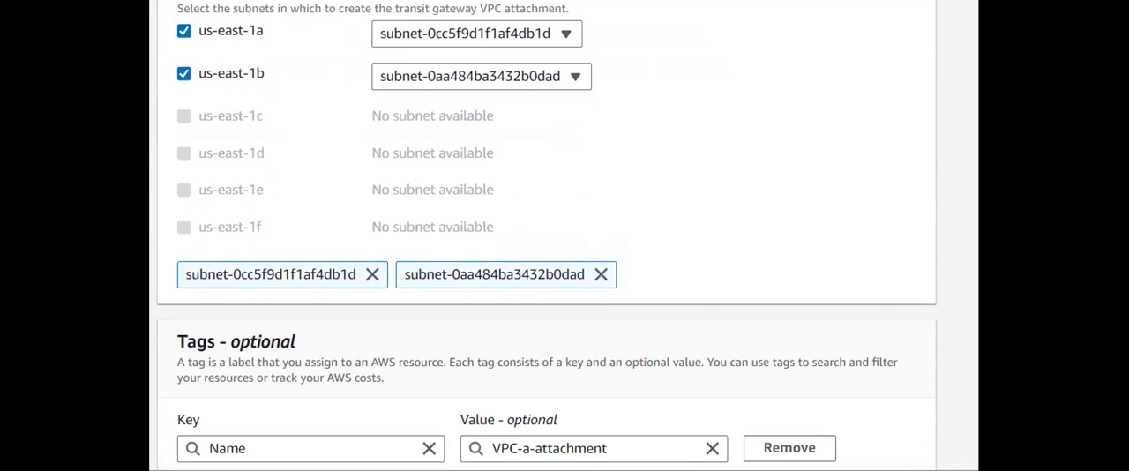
pyautogui.scroll(-1, 656, 42)
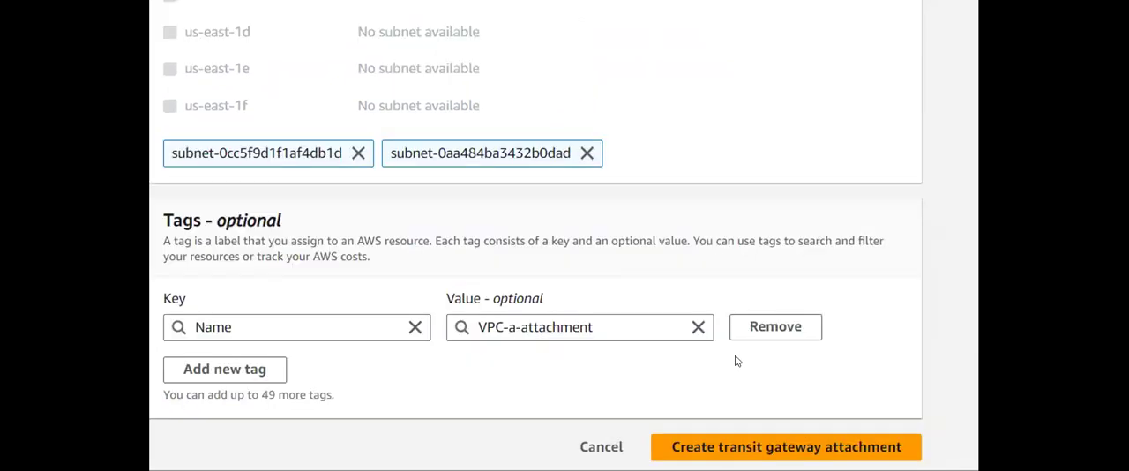
pyautogui.click(749, 444)
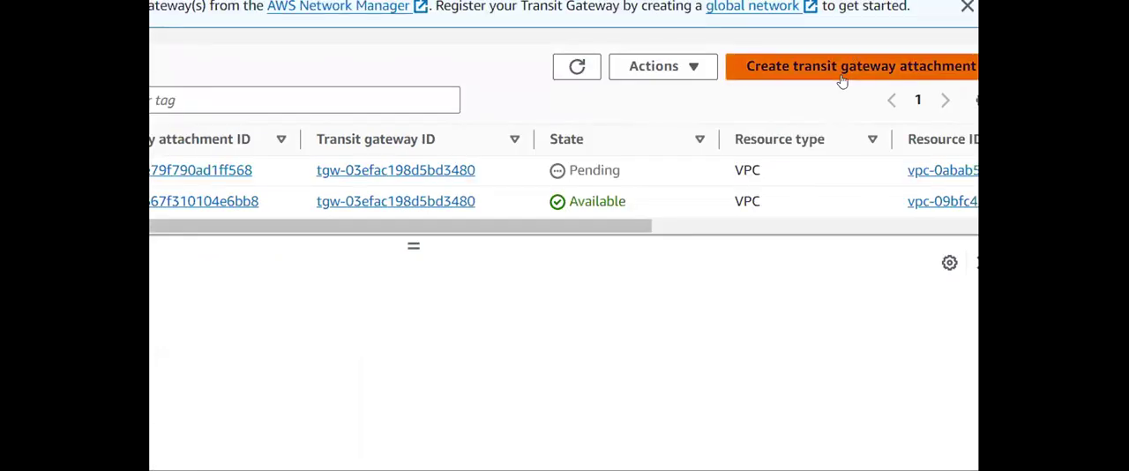
# - Start another transit gateway attachment and set its Name tag to vpc-b-attachment
pyautogui.click(842, 71)
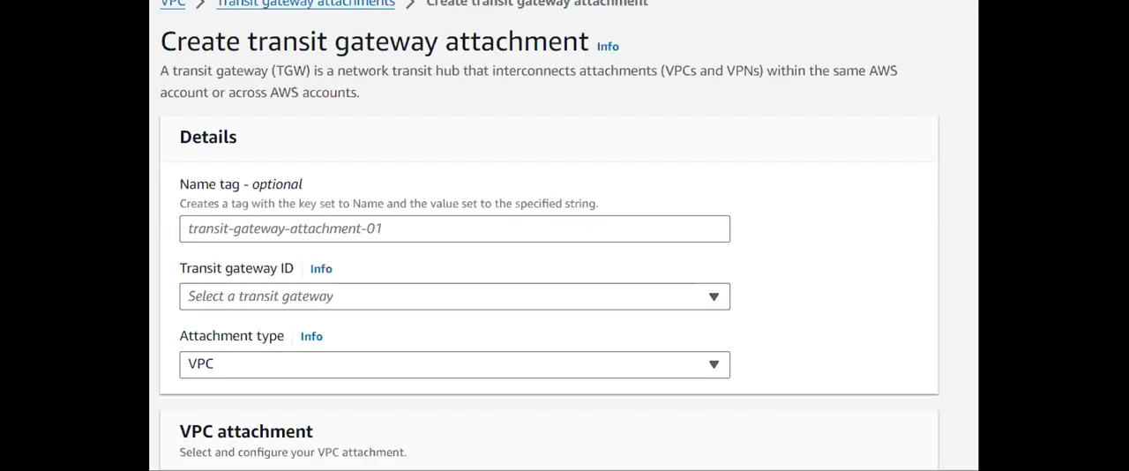
pyautogui.click(416, 224)
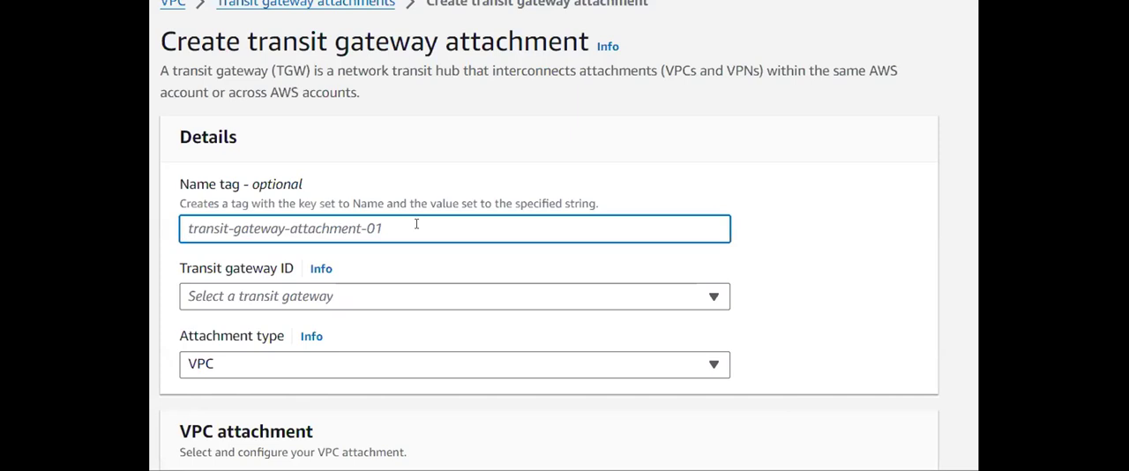
pyautogui.write('vpc-')
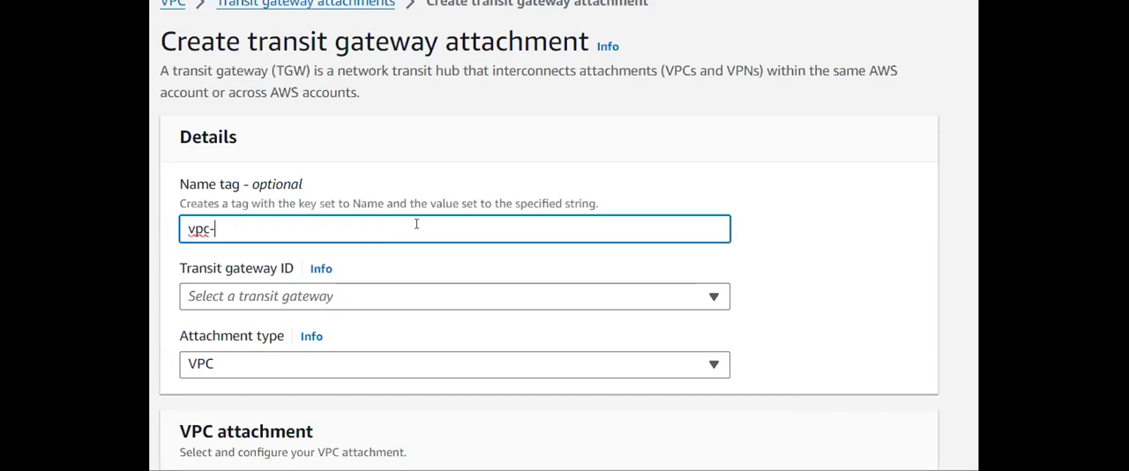
pyautogui.write('b-attachment')
# - Select tgw-1 as the transit gateway and the Spacecraft-B VPC as the VPC to attach
pyautogui.scroll(-4, 416, 224)
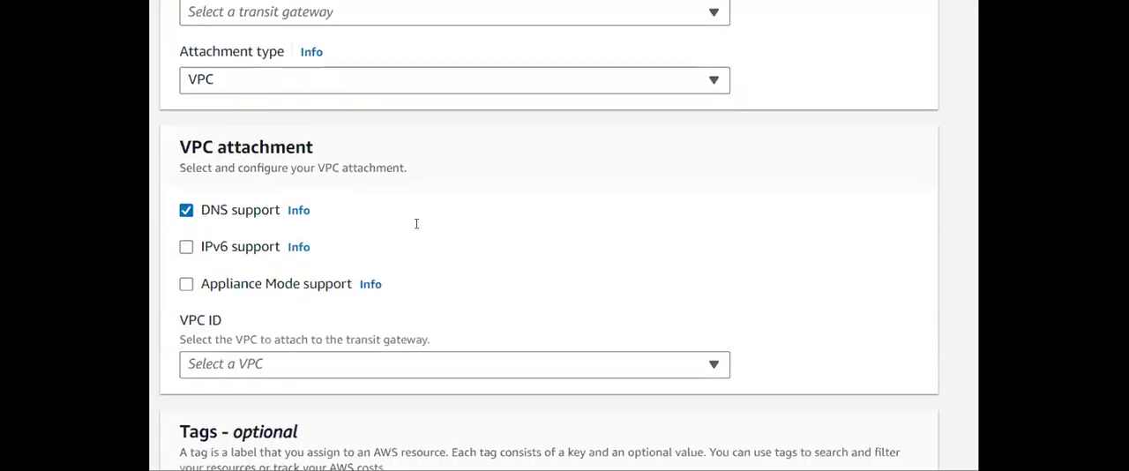
pyautogui.scroll(2, 416, 222)
pyautogui.click(438, 163)
pyautogui.click(408, 219)
pyautogui.scroll(-3, 423, 285)
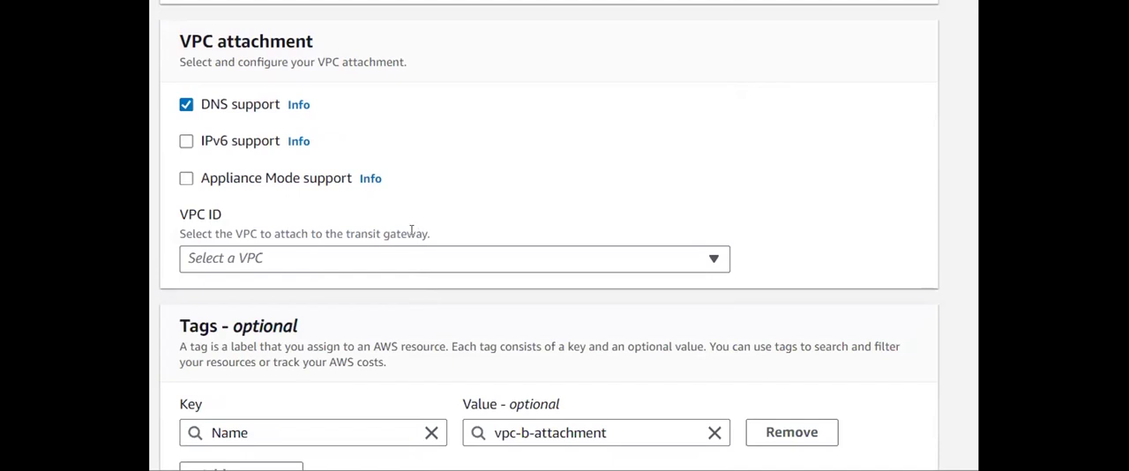
pyautogui.click(416, 257)
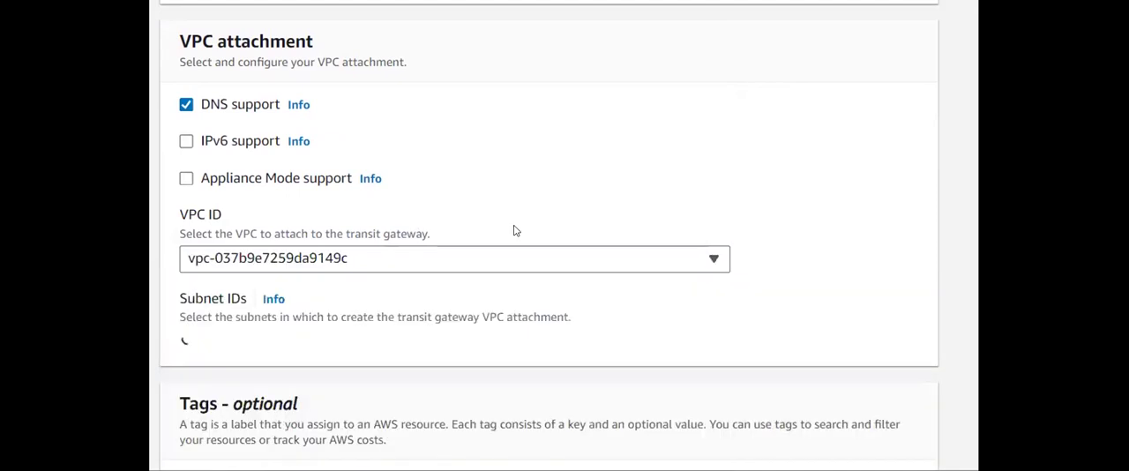
# - Create the vpc-b-attachment with the preselected us-east-1a and us-east-1b subnets
pyautogui.scroll(-5, 515, 231)
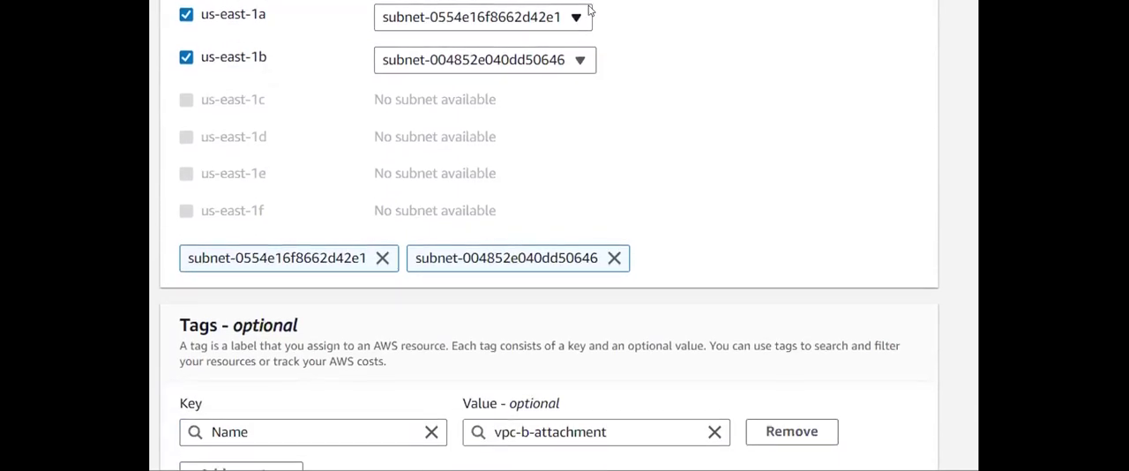
pyautogui.scroll(-2, 598, 48)
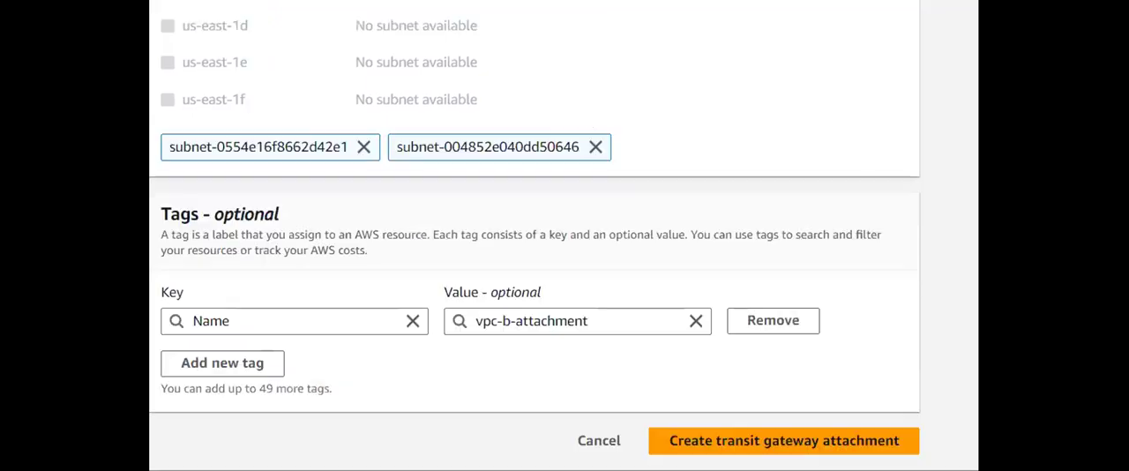
pyautogui.click(730, 441)
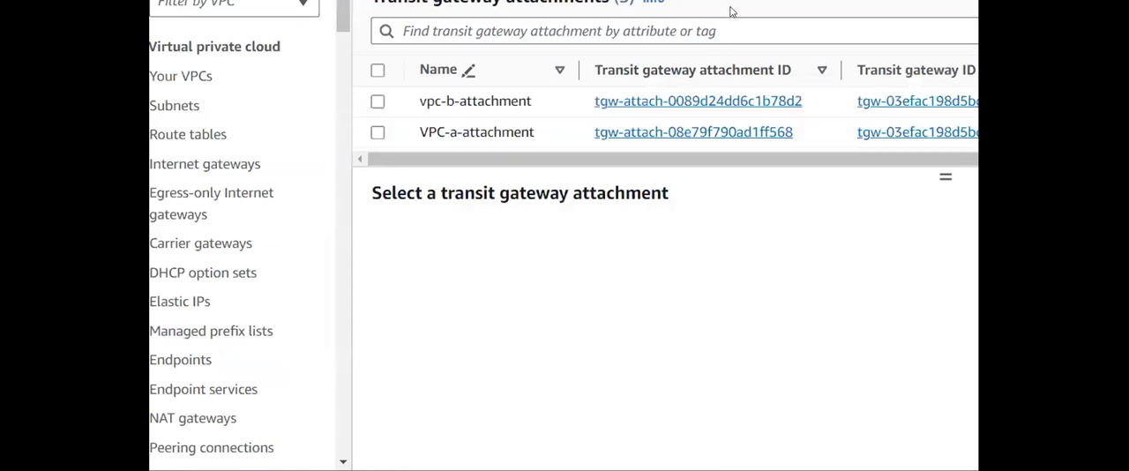
# - Start another transit gateway attachment and set its Name tag to vpc-c-attachment
pyautogui.moveTo(937, 173); pyautogui.dragTo(950, 222)
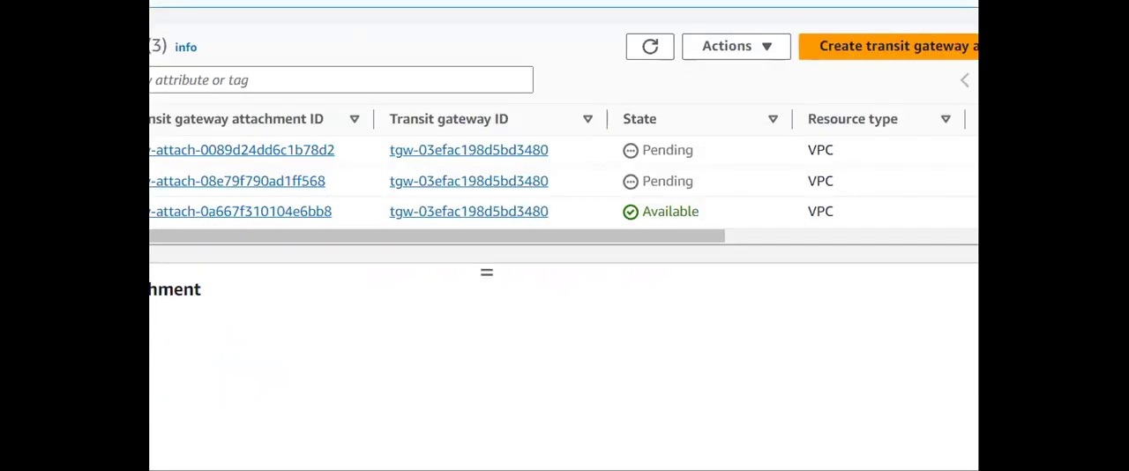
pyautogui.click(883, 51)
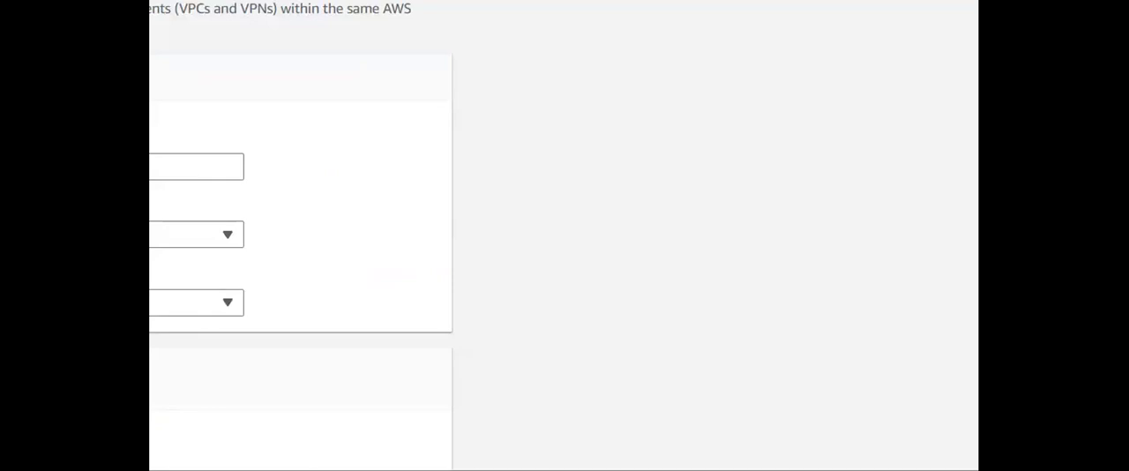
pyautogui.click(497, 214)
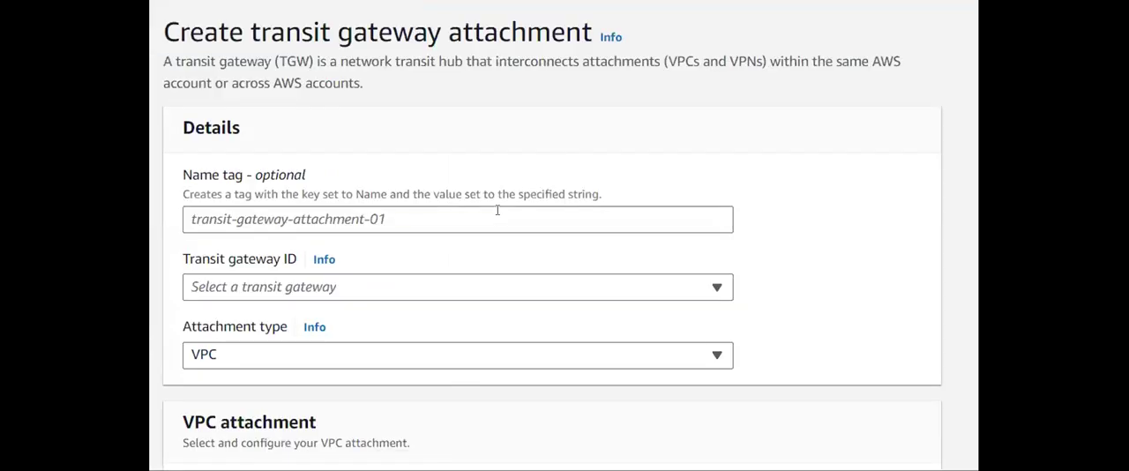
pyautogui.write('vpc-c')
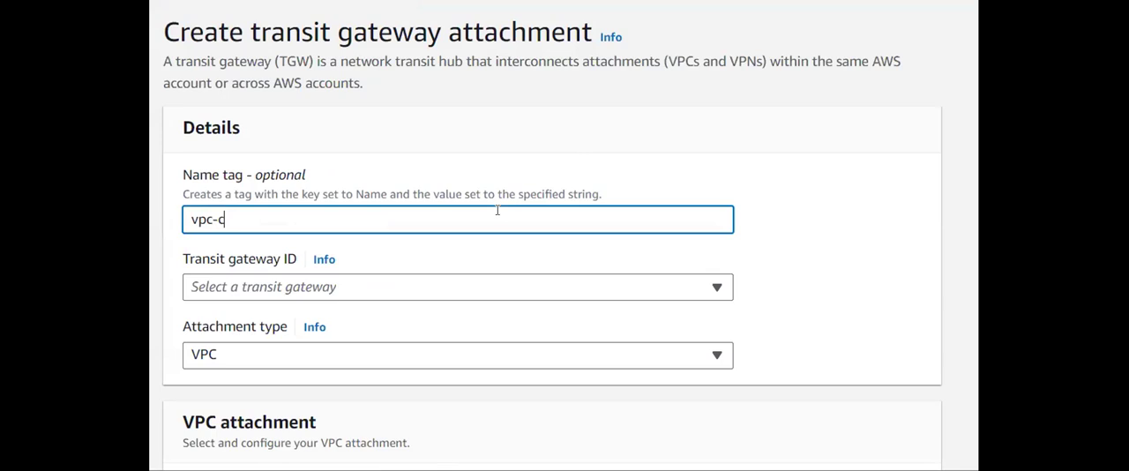
pyautogui.write('-attachemnt')
pyautogui.scroll(-2, 497, 212)
pyautogui.press('Left')
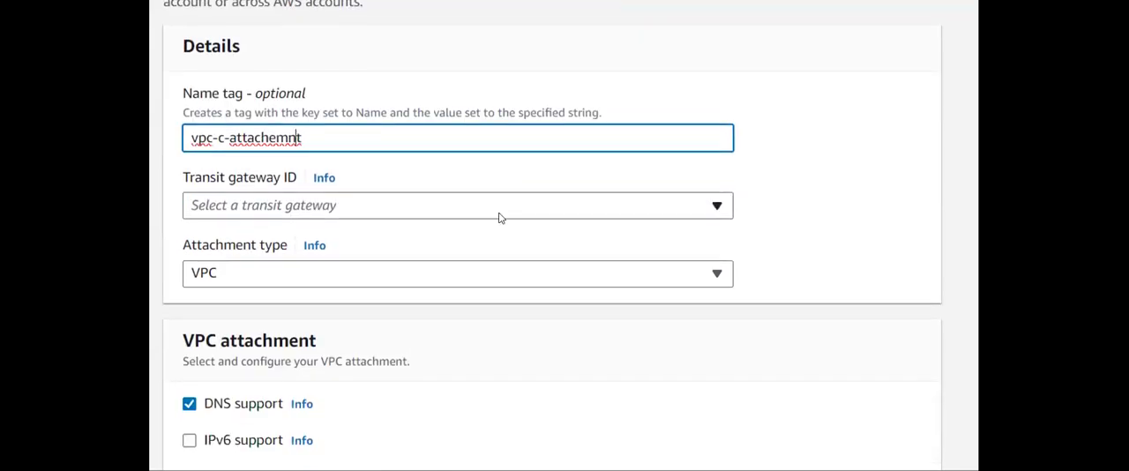
pyautogui.press('BackSpace')
pyautogui.write('e')
# - Select tgw-1 as the transit gateway and the Spacecraft-C VPC as the VPC to attach
pyautogui.click(483, 211)
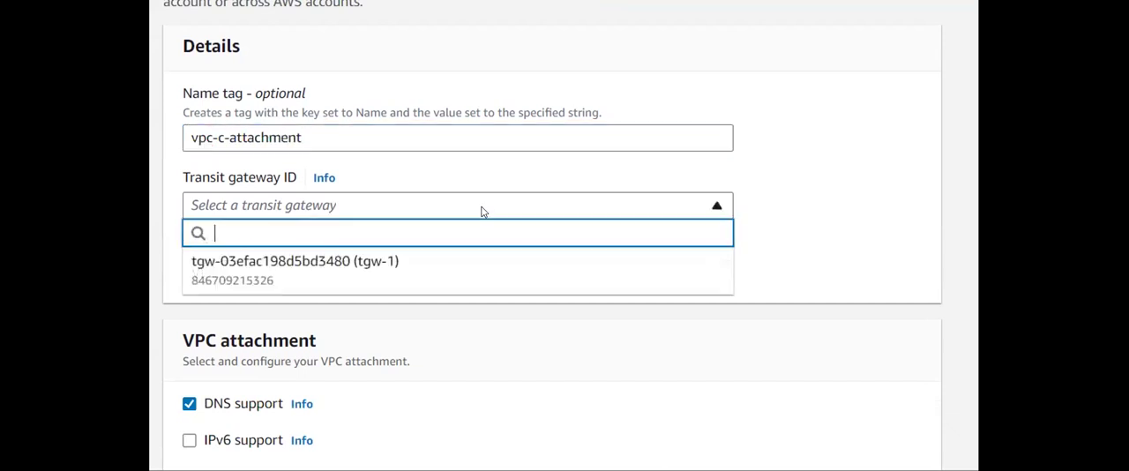
pyautogui.click(490, 265)
pyautogui.scroll(-3, 481, 318)
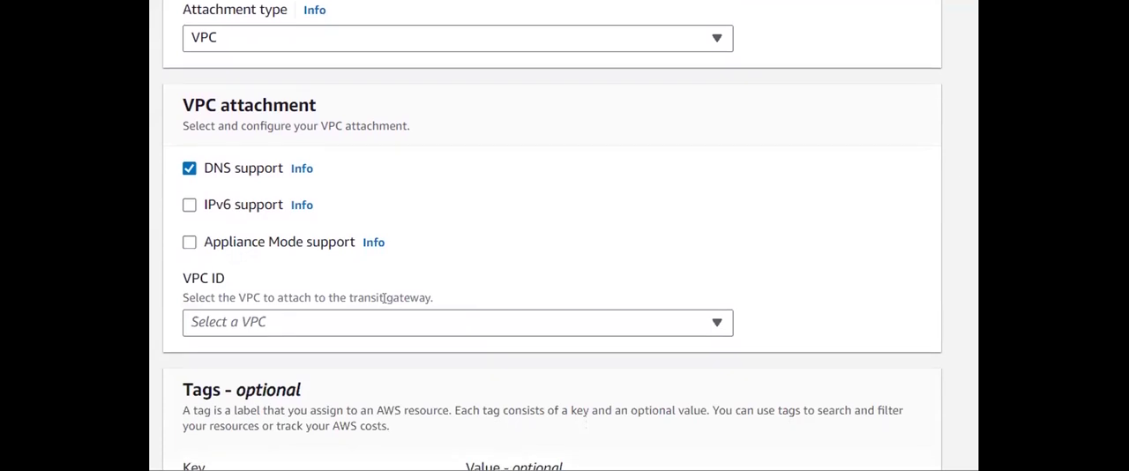
pyautogui.click(381, 327)
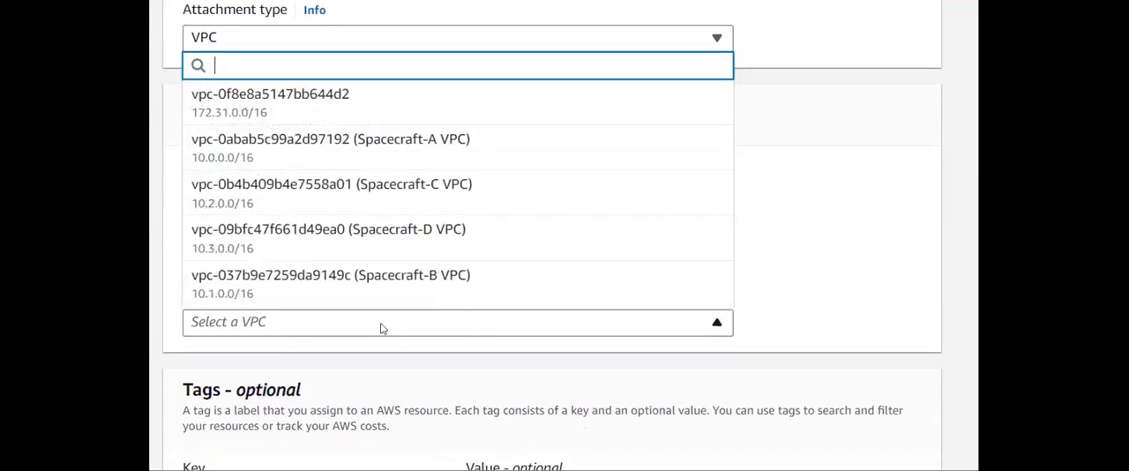
pyautogui.click(434, 200)
# - Create the vpc-c-attachment with the preselected us-east-1a and us-east-1b subnets, and refresh the attachments list
pyautogui.scroll(-2, 476, 282)
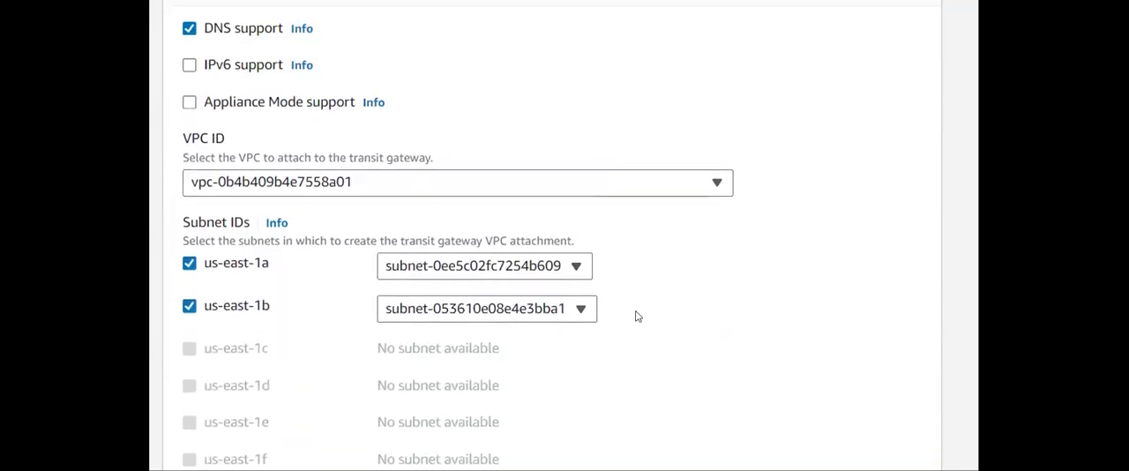
pyautogui.scroll(-3, 637, 315)
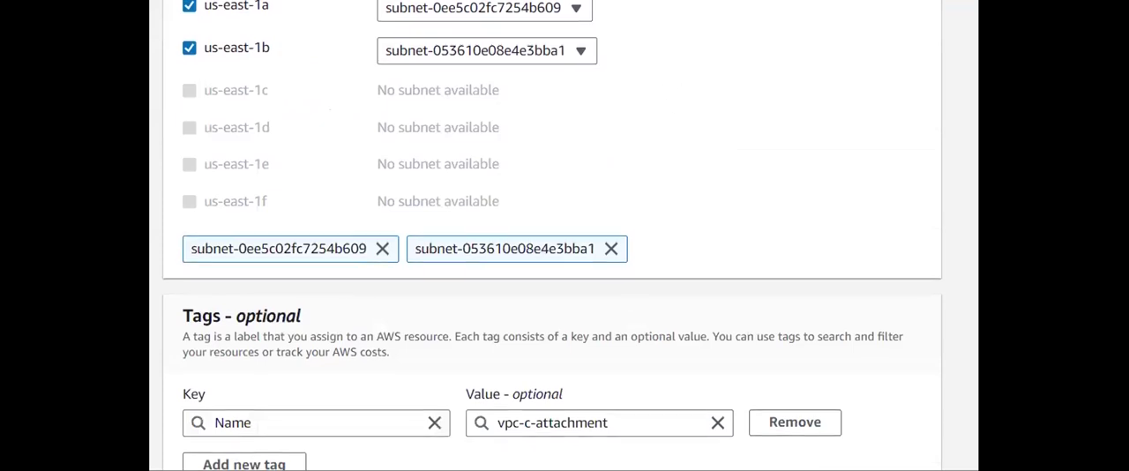
pyautogui.scroll(-1, 651, 20)
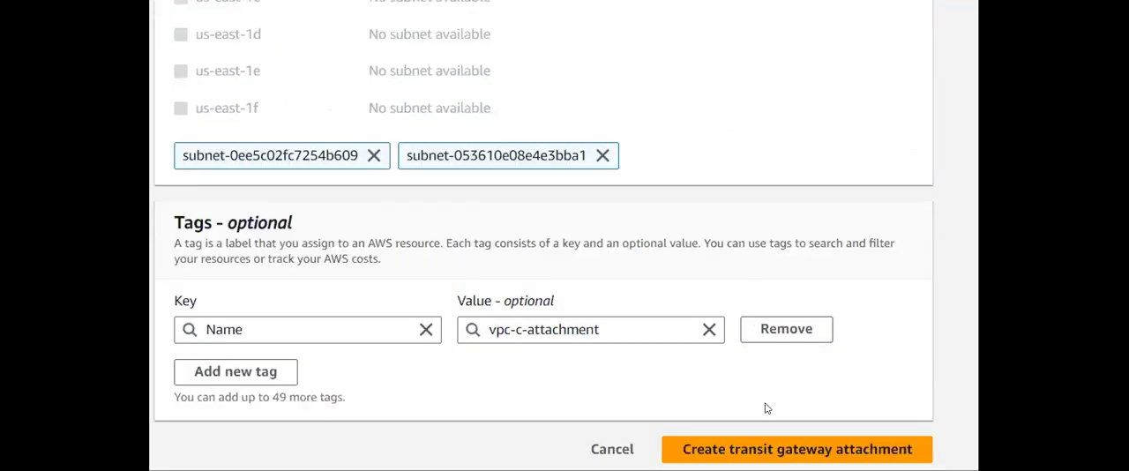
pyautogui.click(794, 449)
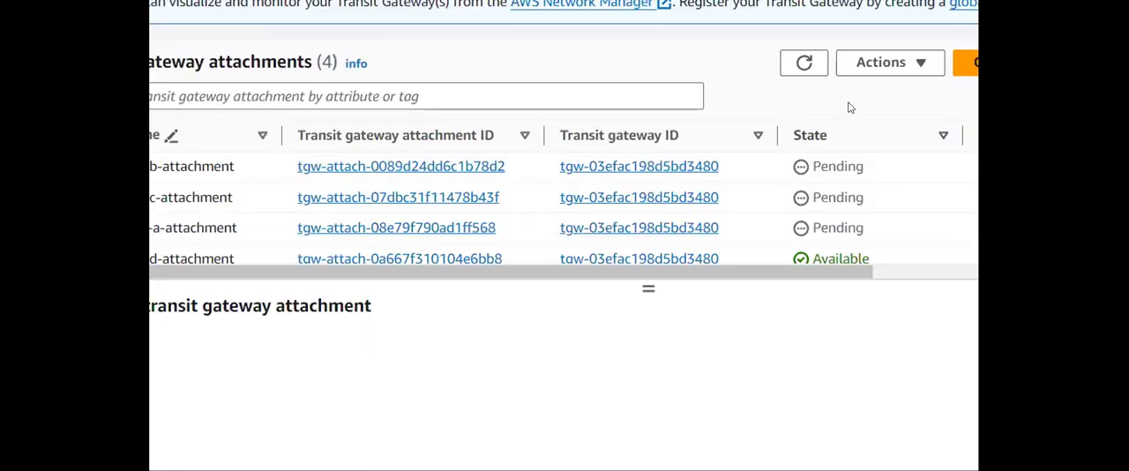
pyautogui.click(821, 61)
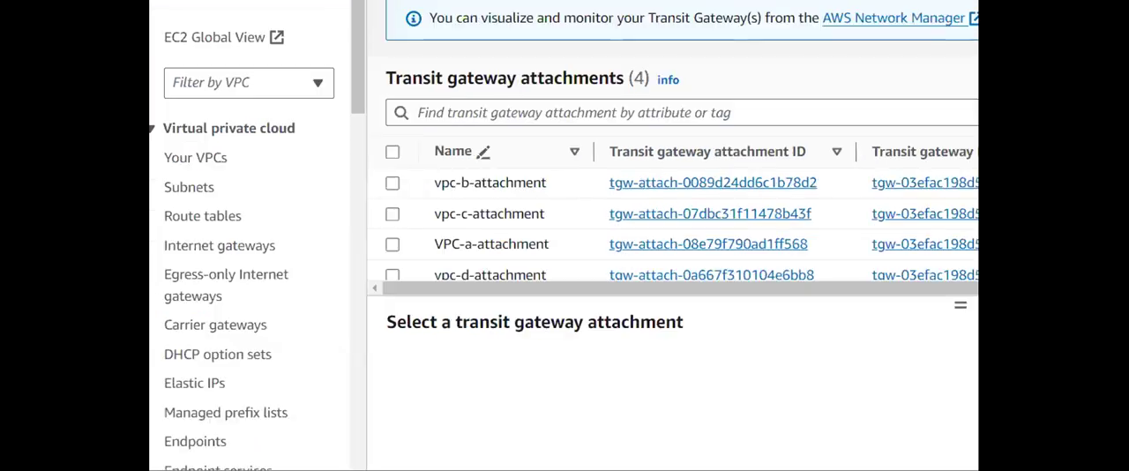
# - Open the Subnets list and review the subnets of Spacecraft VPCs A, B, C and D
pyautogui.click(188, 187)
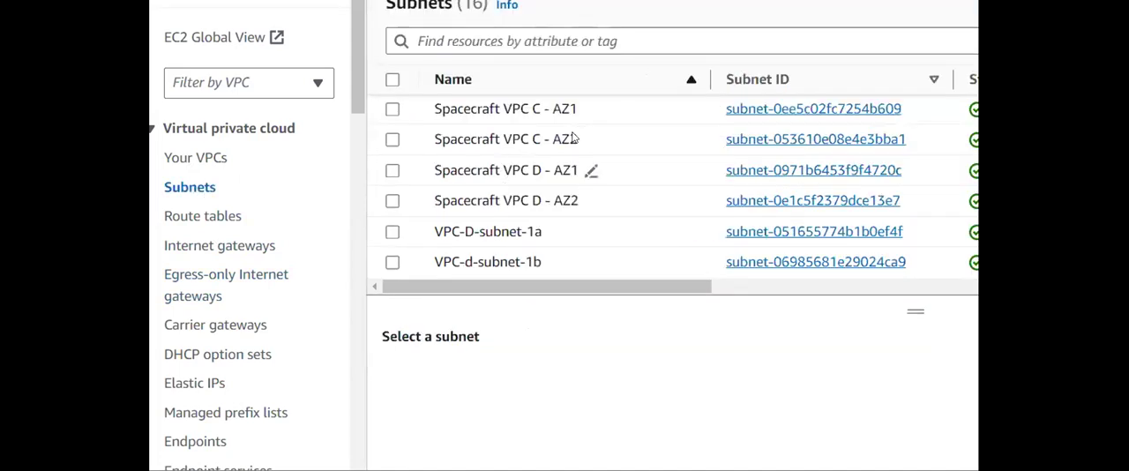
pyautogui.scroll(3, 492, 249)
pyautogui.scroll(1, 492, 250)
pyautogui.scroll(-4, 492, 249)
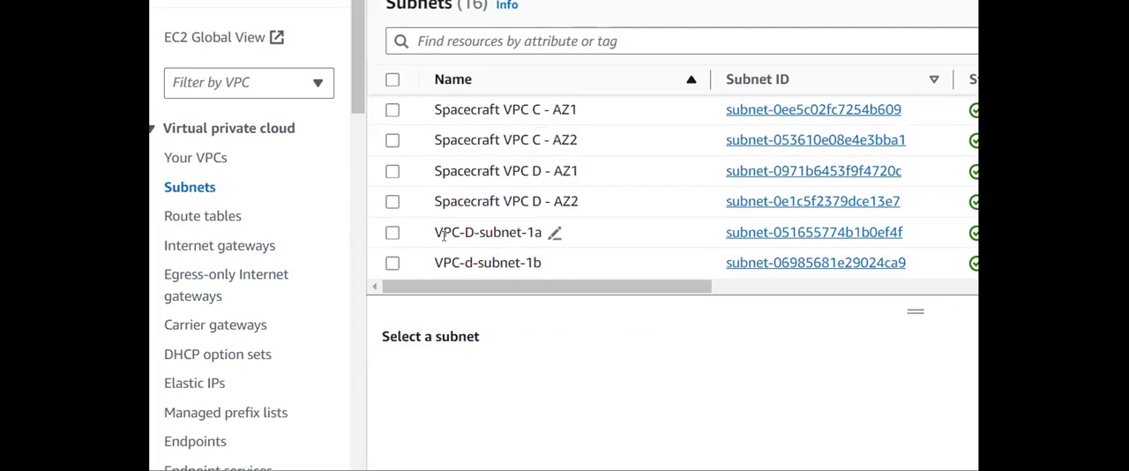
pyautogui.scroll(4, 572, 219)
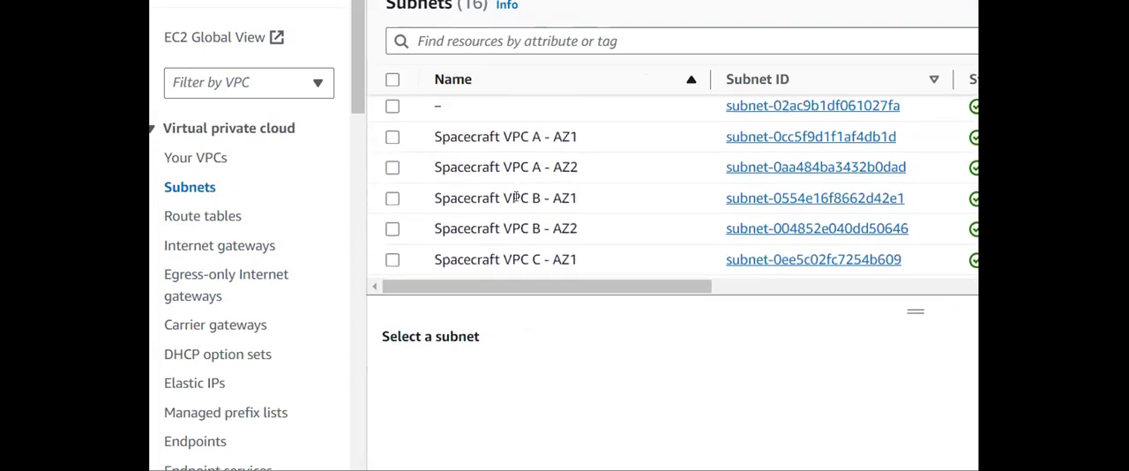
pyautogui.scroll(-4, 564, 219)
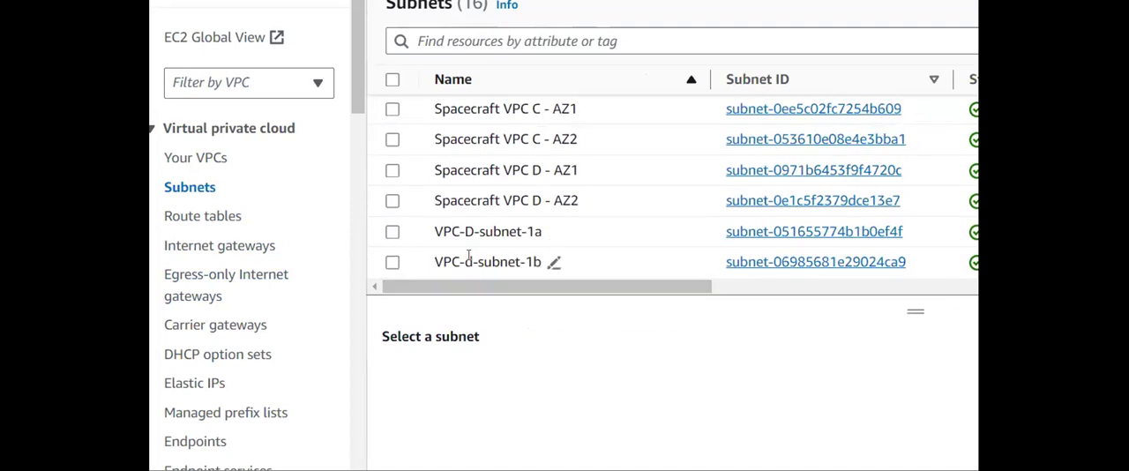
pyautogui.scroll(4, 490, 249)
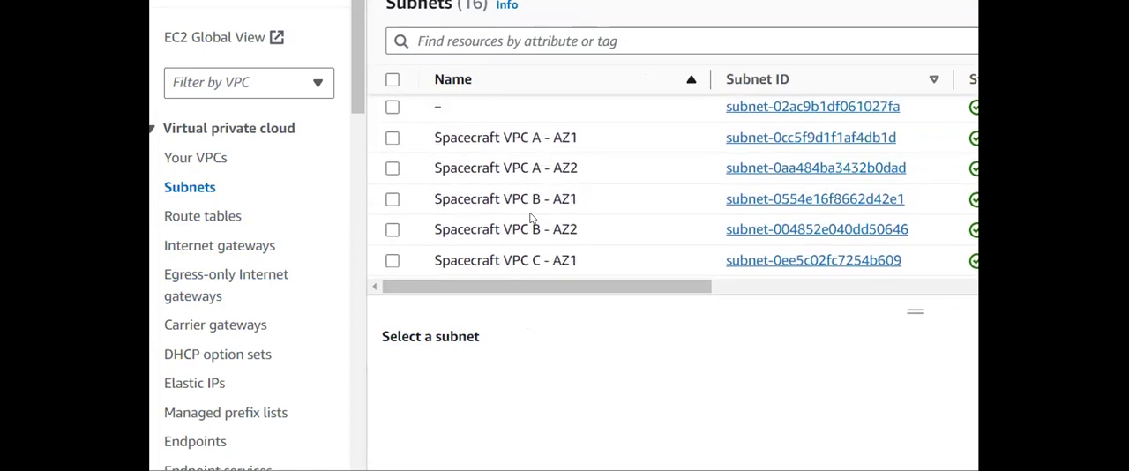
pyautogui.scroll(-2, 530, 218)
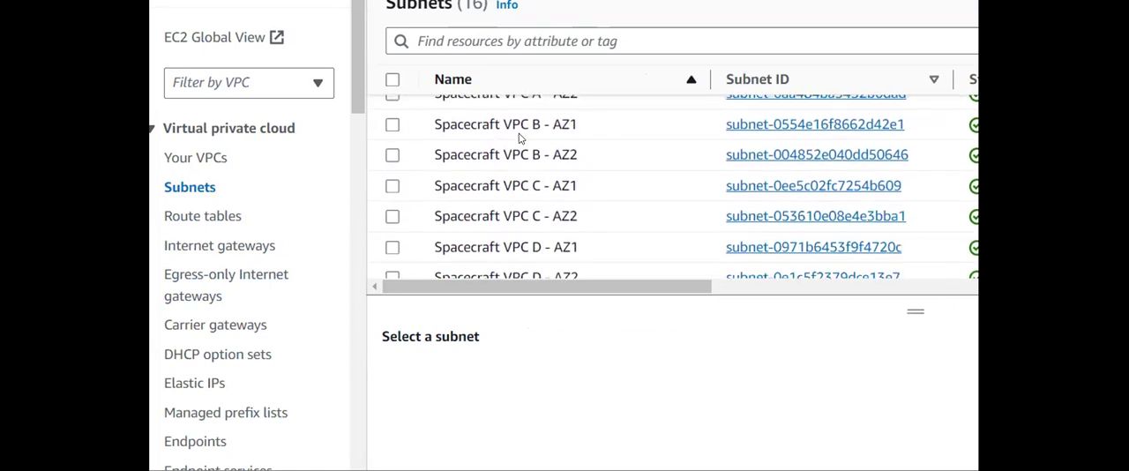
pyautogui.scroll(-2, 521, 137)
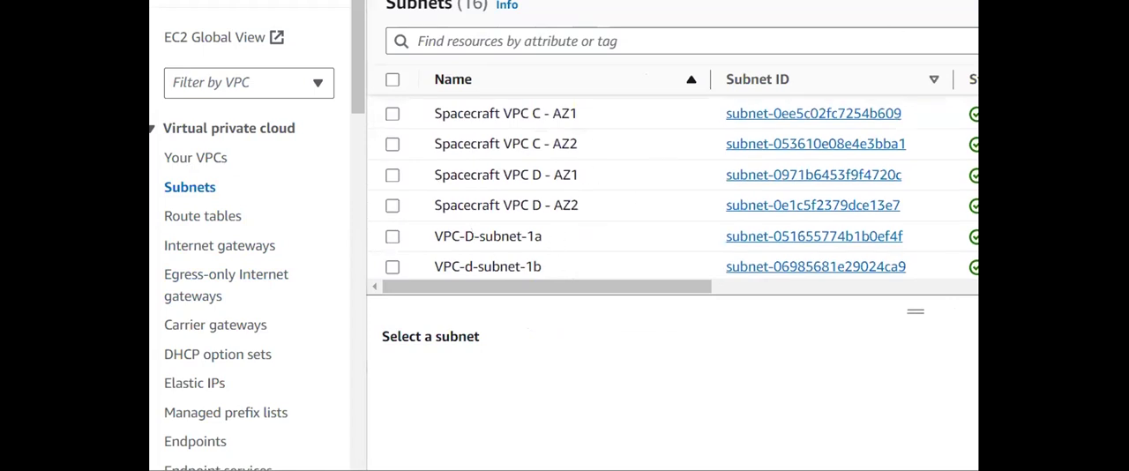
# - Examine the route table of the VPC-D-subnet-1a subnet
pyautogui.click(392, 239)
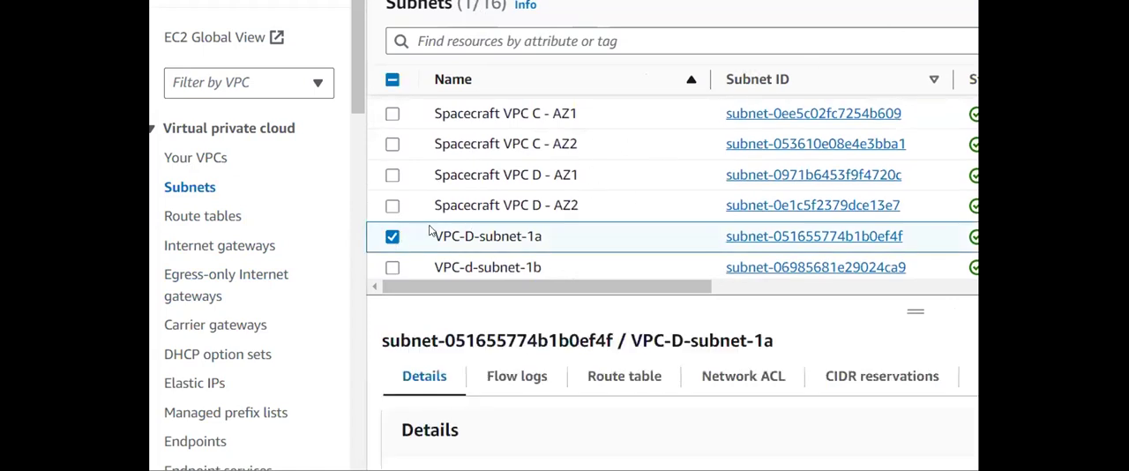
pyautogui.click(600, 377)
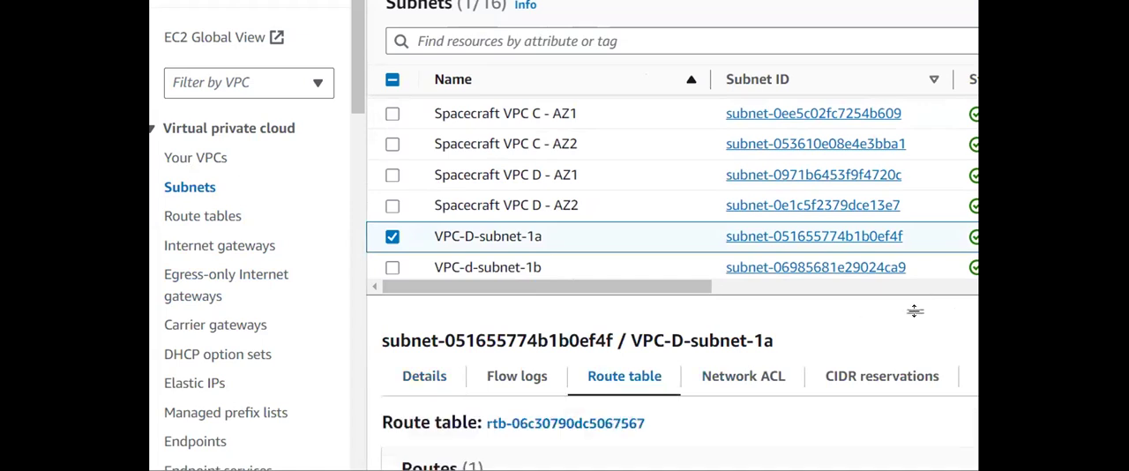
pyautogui.moveTo(915, 310); pyautogui.dragTo(915, 184)
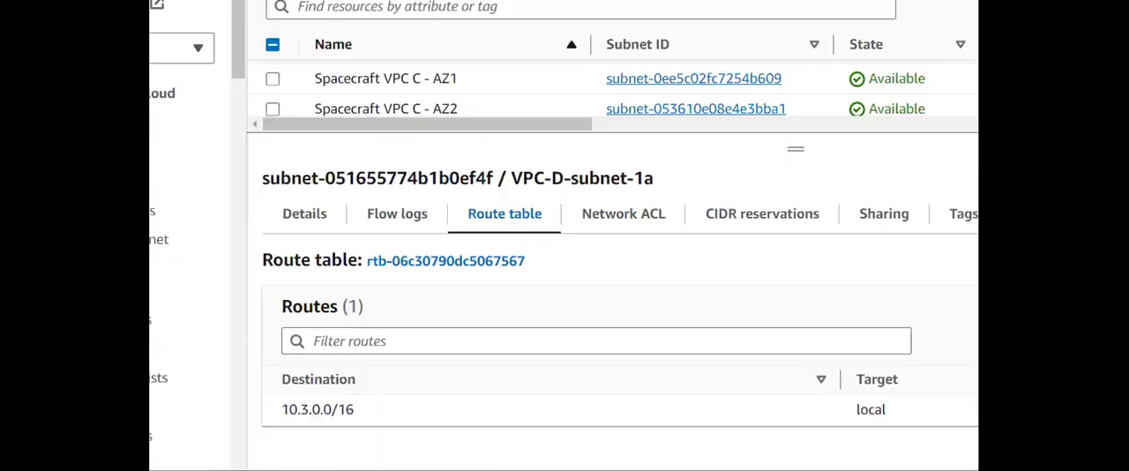
# - Check the IPv4 CIDR and route table of the Spacecraft VPC B - AZ1 subnet, and deselect the subnet
pyautogui.moveTo(791, 142); pyautogui.dragTo(796, 218)
pyautogui.scroll(-2, 544, 133)
pyautogui.scroll(5, 544, 134)
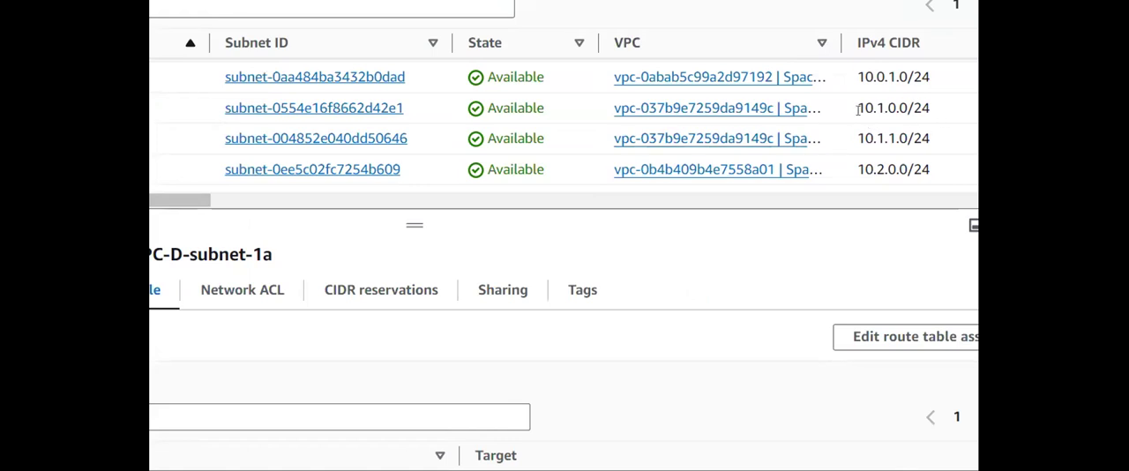
pyautogui.moveTo(858, 108); pyautogui.dragTo(906, 107)
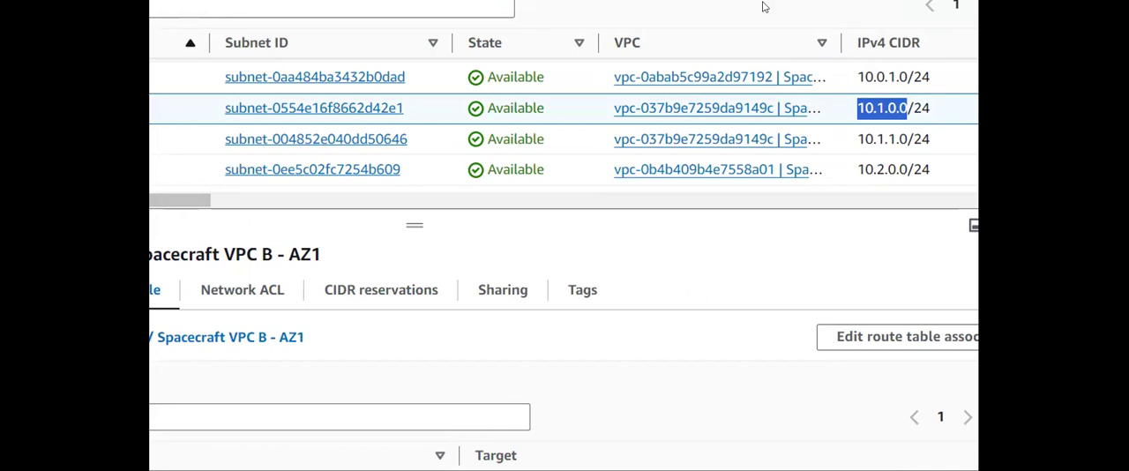
pyautogui.click(187, 98)
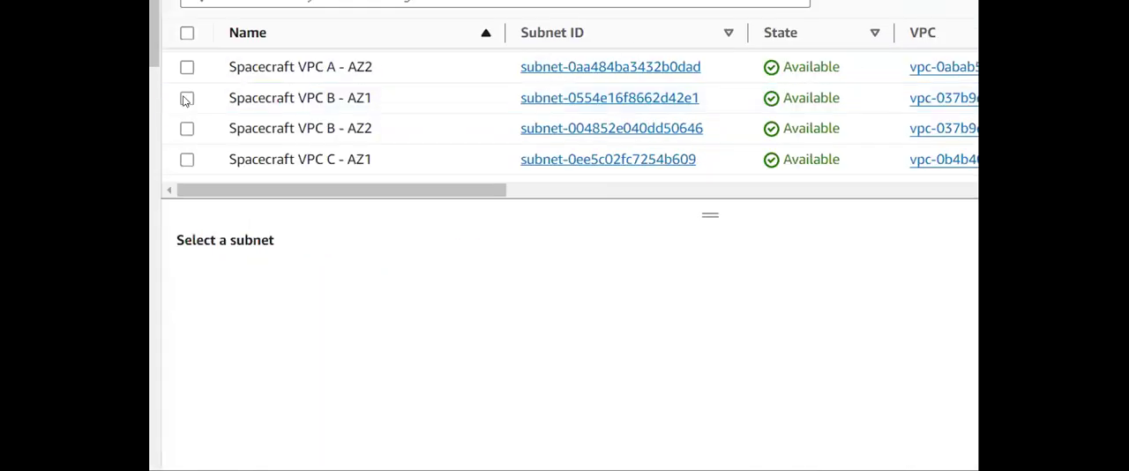
pyautogui.scroll(-3, 206, 156)
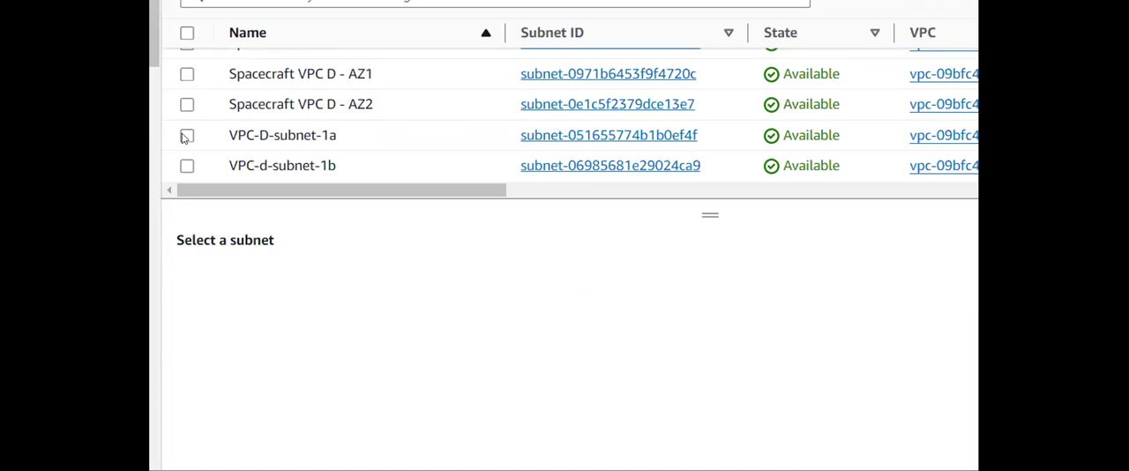
# - Open the route table linked to VPC-D-subnet-1a in the route tables list and display its routes
pyautogui.click(186, 137)
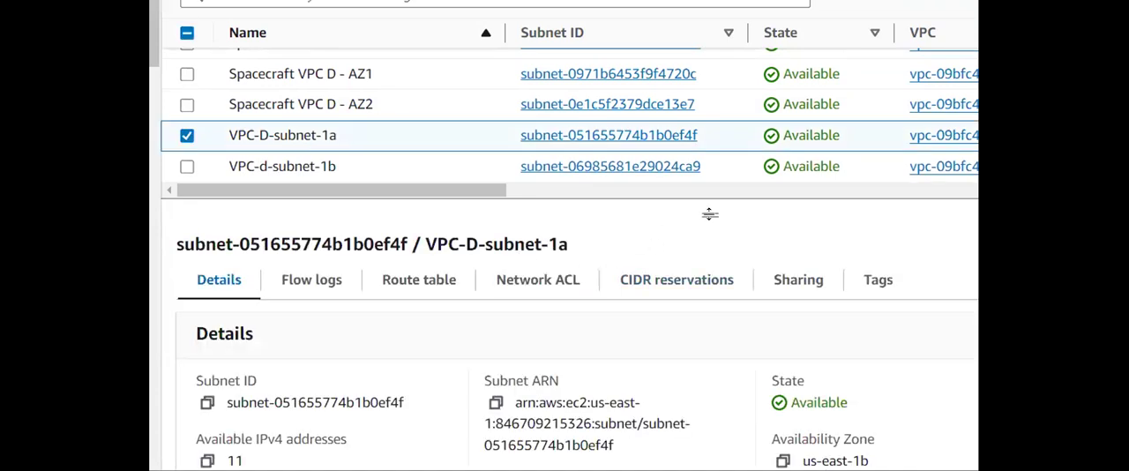
pyautogui.moveTo(710, 215); pyautogui.dragTo(709, 163)
pyautogui.click(393, 231)
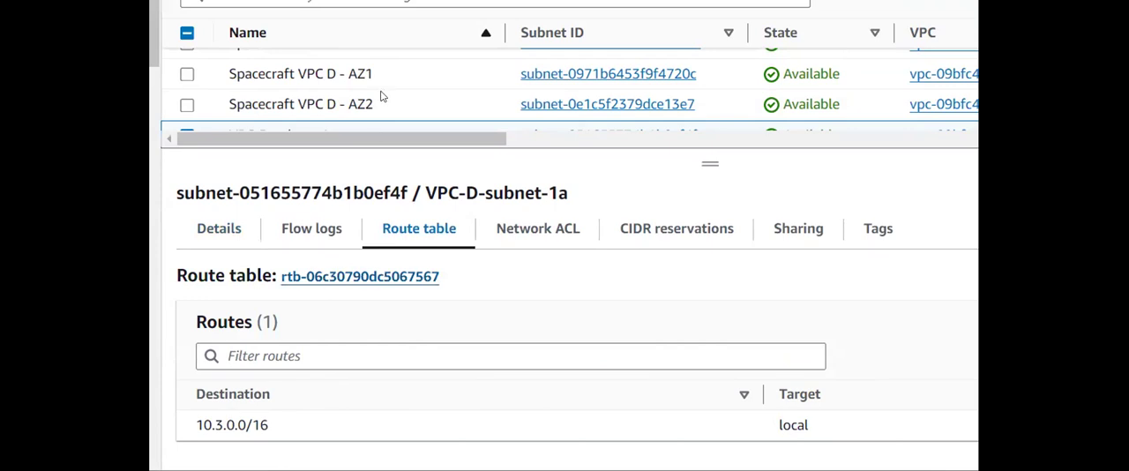
pyautogui.scroll(-1, 381, 96)
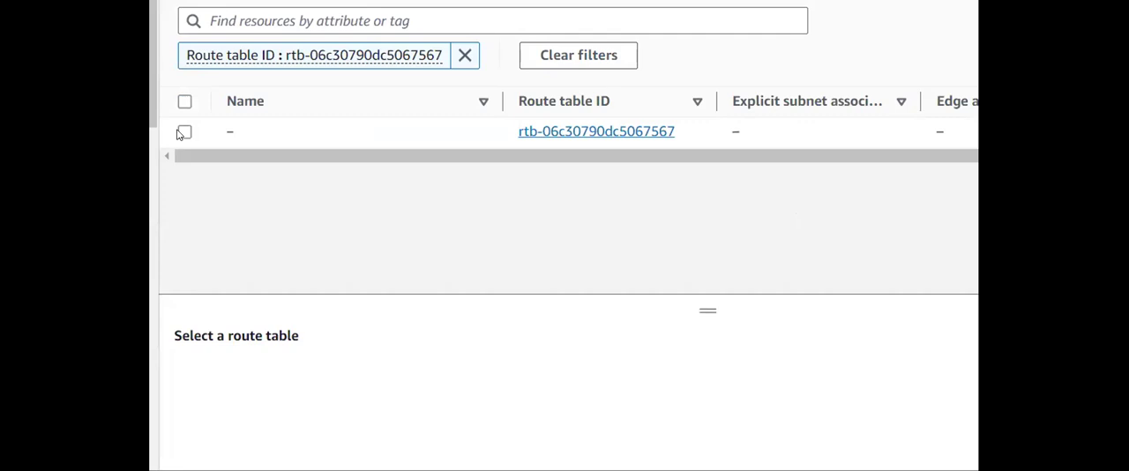
pyautogui.click(183, 132)
pyautogui.moveTo(696, 306); pyautogui.dragTo(707, 212)
pyautogui.click(291, 281)
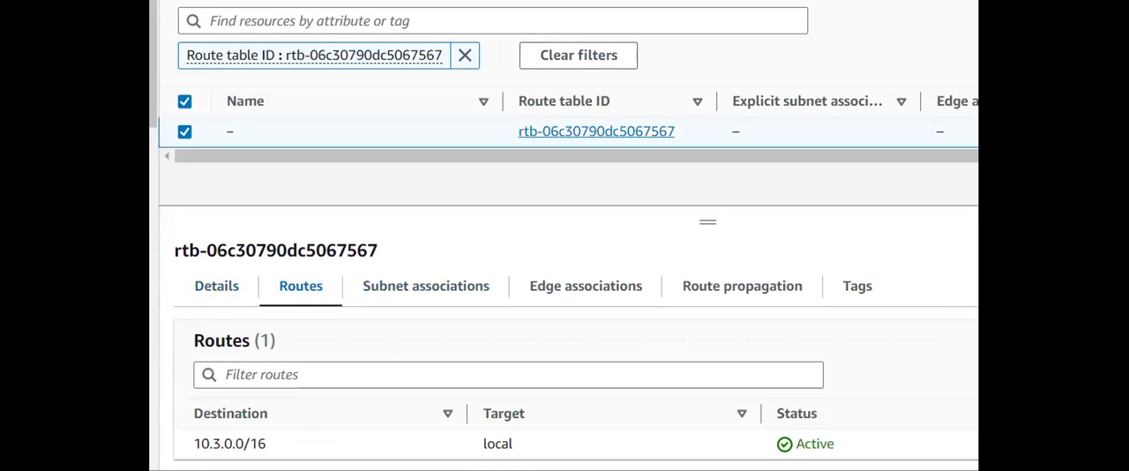
# - Add a route with destination 10.1.0.0/16 to the route table used by VPC-D-subnet-1a
pyautogui.click(940, 262)
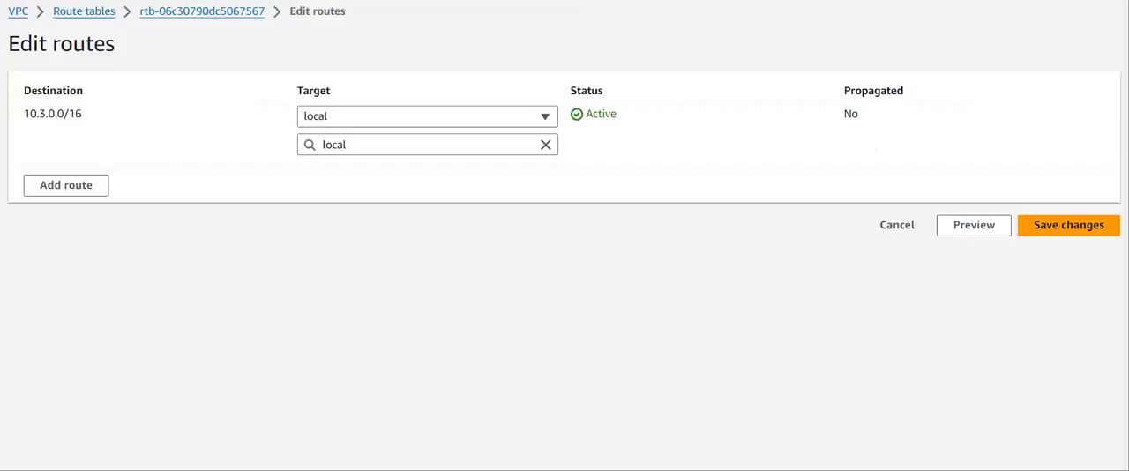
pyautogui.click(38, 186)
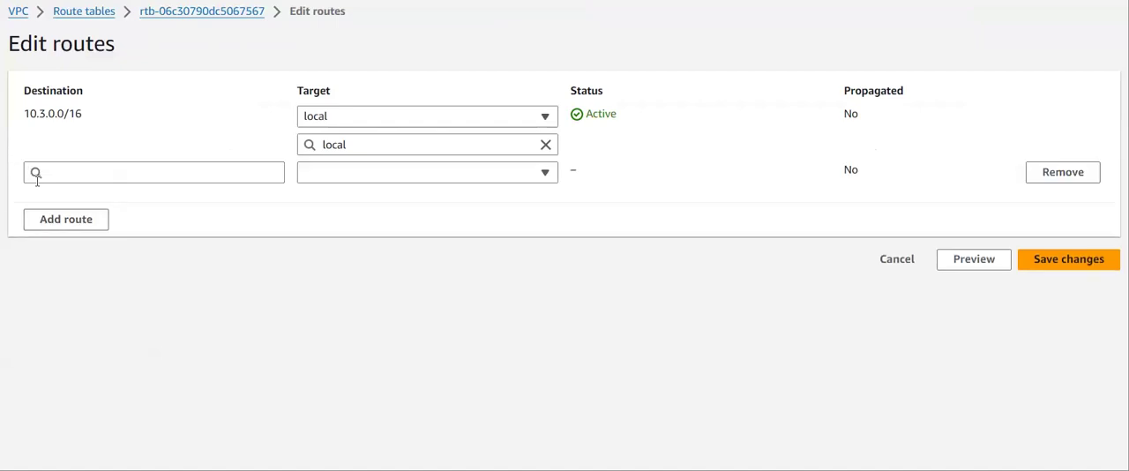
pyautogui.click(55, 172)
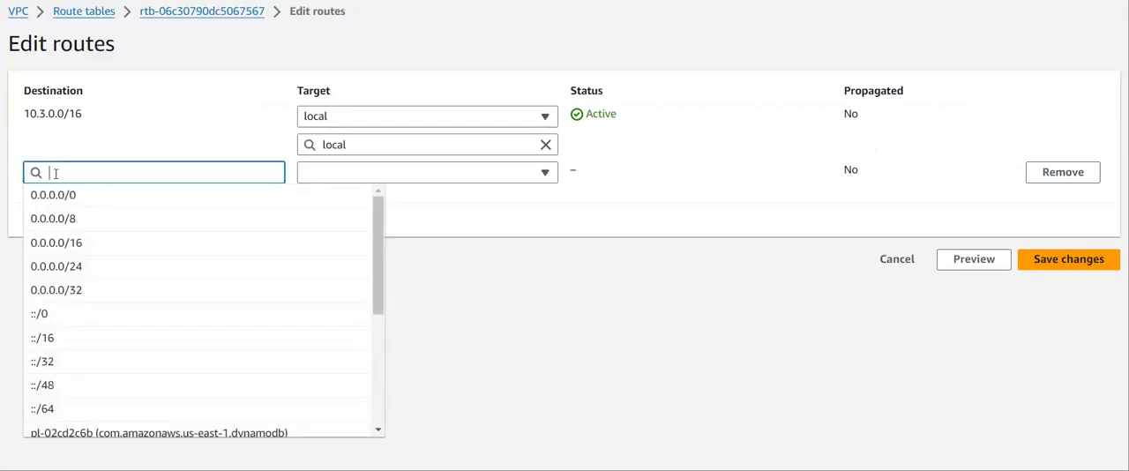
pyautogui.write('10')
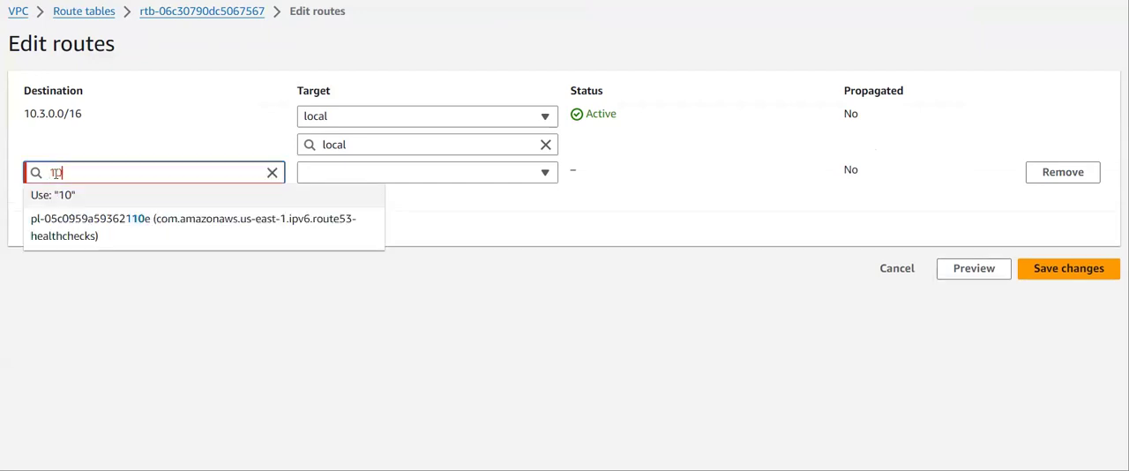
pyautogui.write('.1')
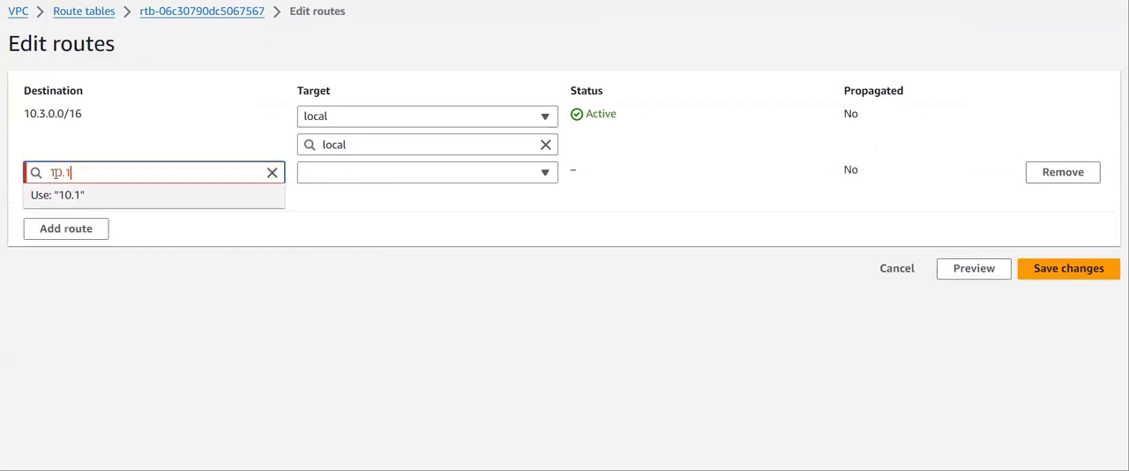
pyautogui.write('.0.0/16')
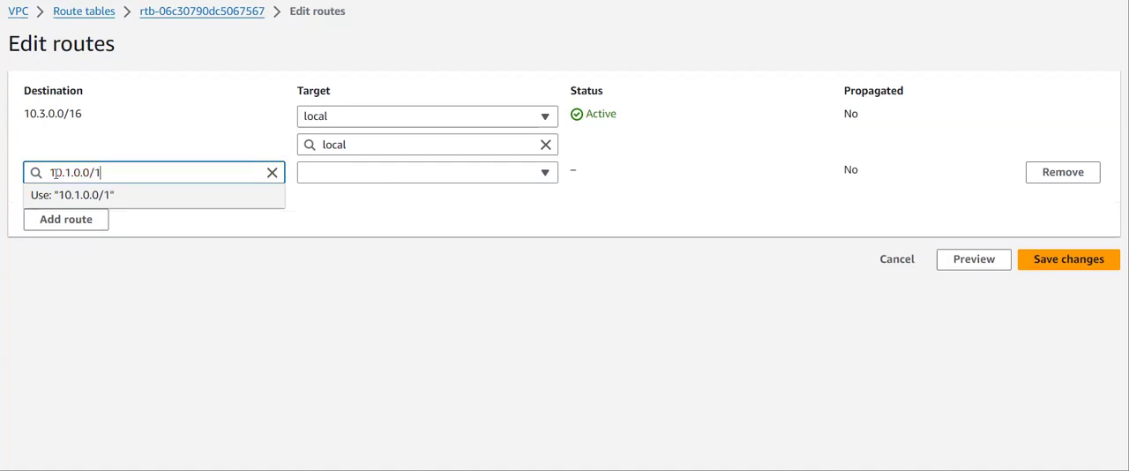
# - Target the 10.1.0.0/16 route at Transit Gateway tgw-03efac198d5bd3480 and save the route changes
pyautogui.click(344, 176)
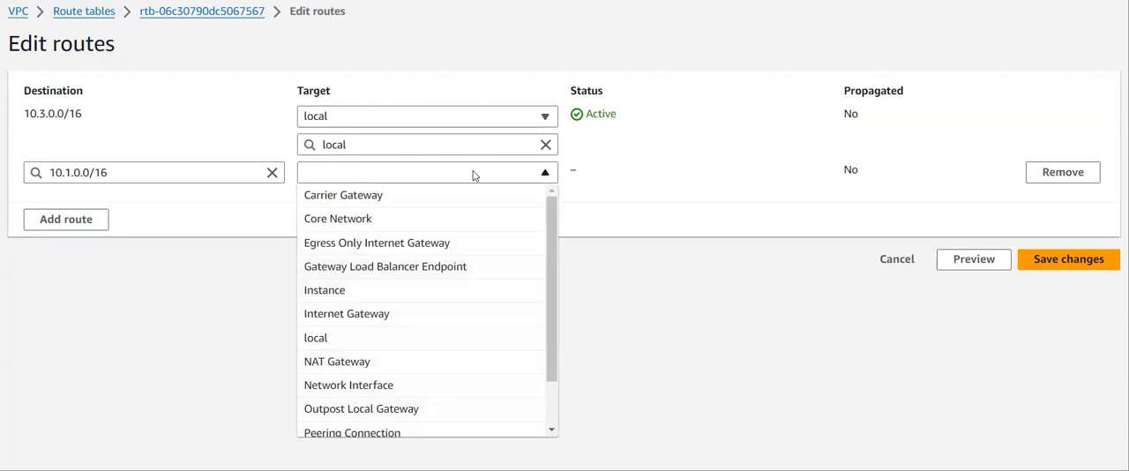
pyautogui.press('t')
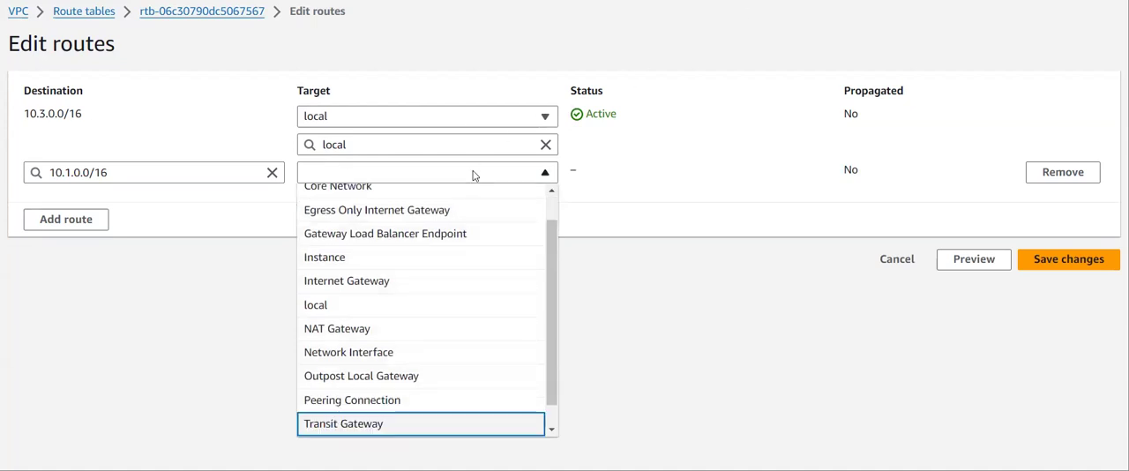
pyautogui.click(363, 426)
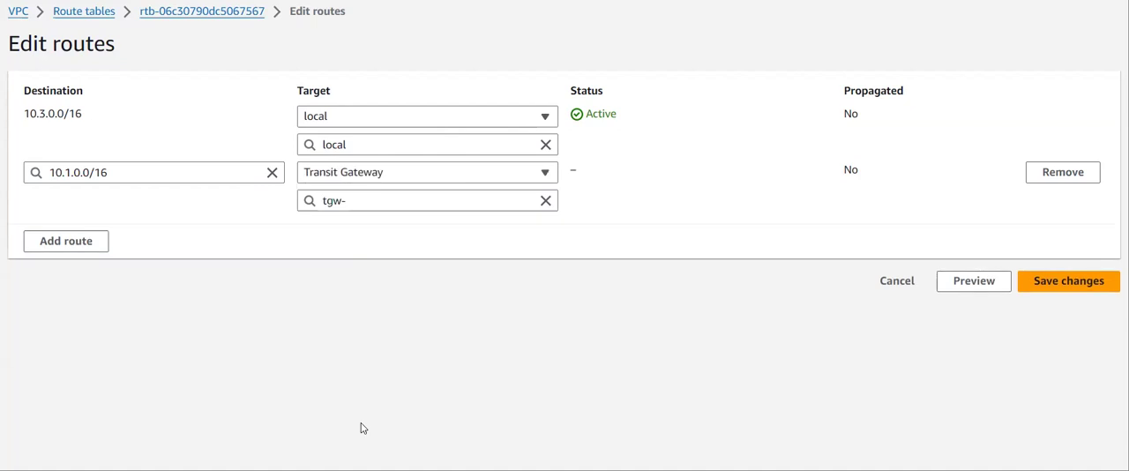
pyautogui.click(403, 201)
pyautogui.click(396, 248)
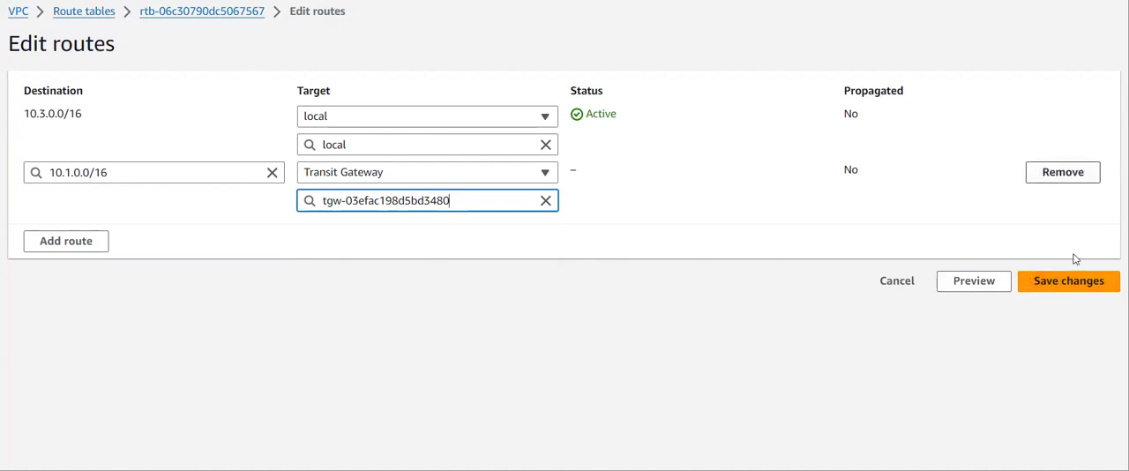
pyautogui.click(1073, 281)
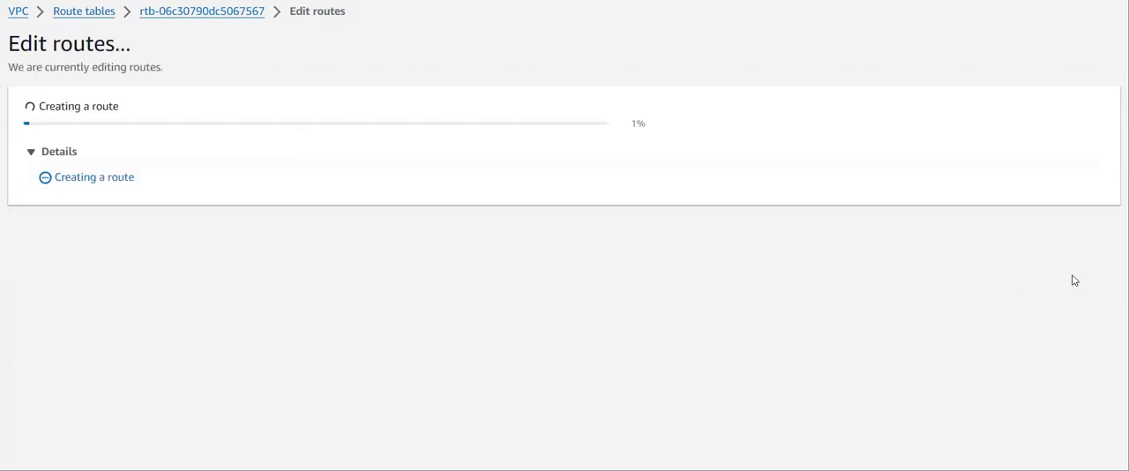
# - Sort the subnets by name and check the destination and target of the transit gateway route for VPC-D-subnet-1a
pyautogui.scroll(-1, 517, 294)
pyautogui.scroll(1, 517, 293)
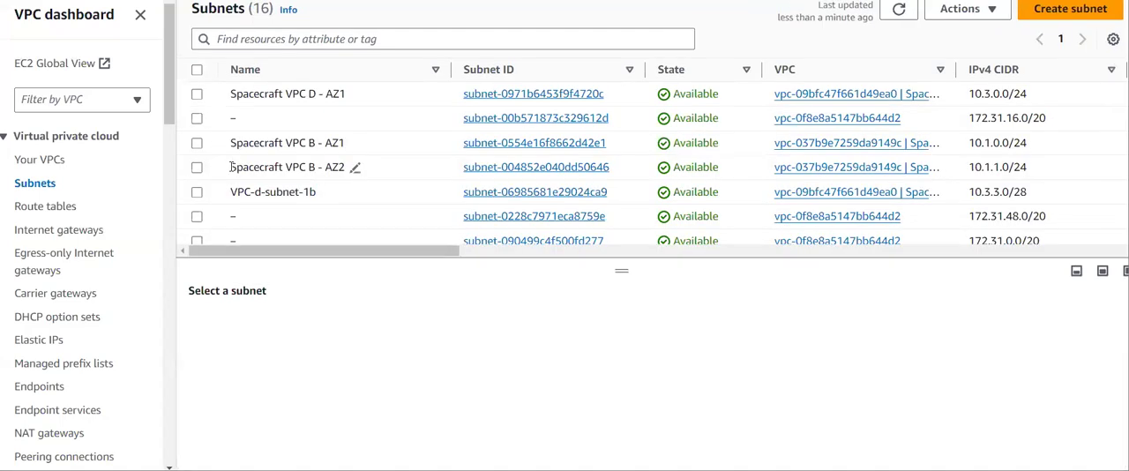
pyautogui.click(367, 80)
pyautogui.scroll(-5, 327, 141)
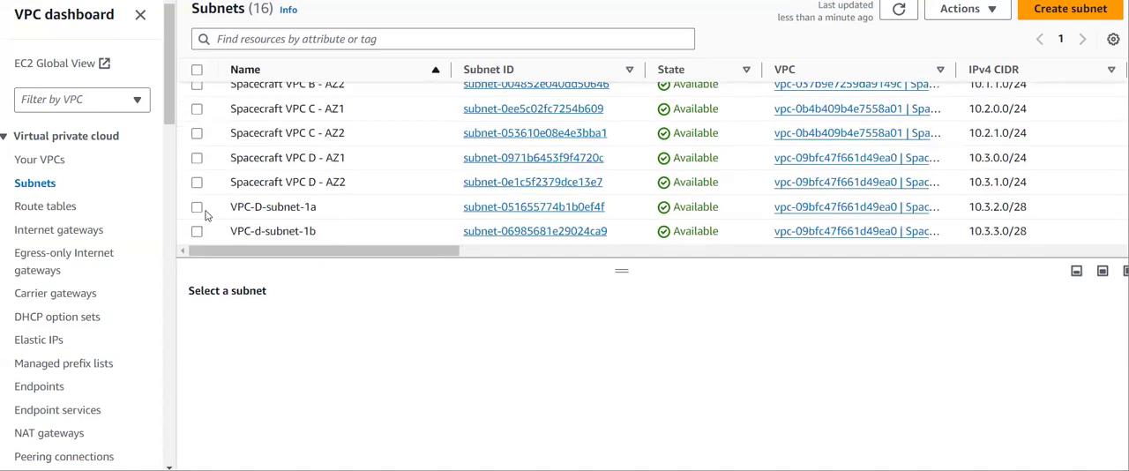
pyautogui.click(197, 207)
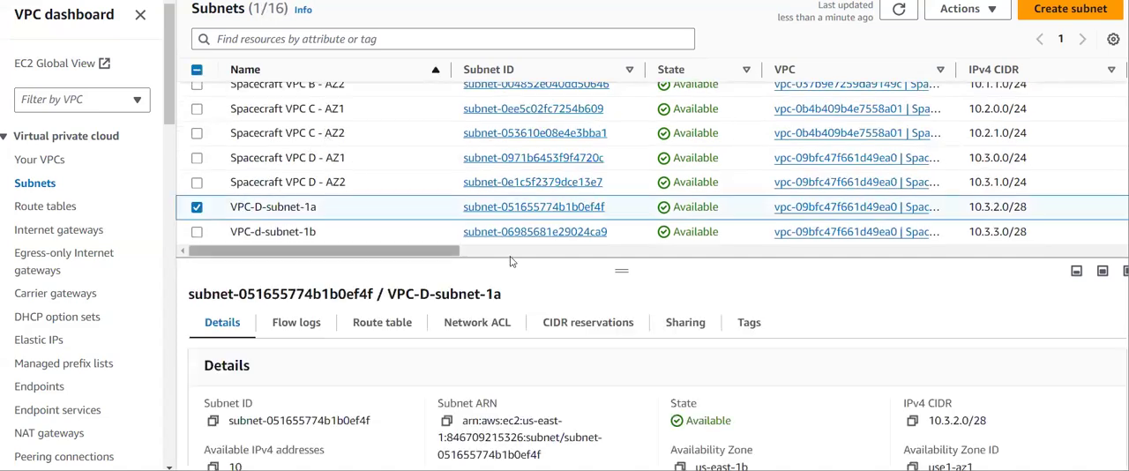
pyautogui.click(371, 325)
pyautogui.scroll(-1, 605, 430)
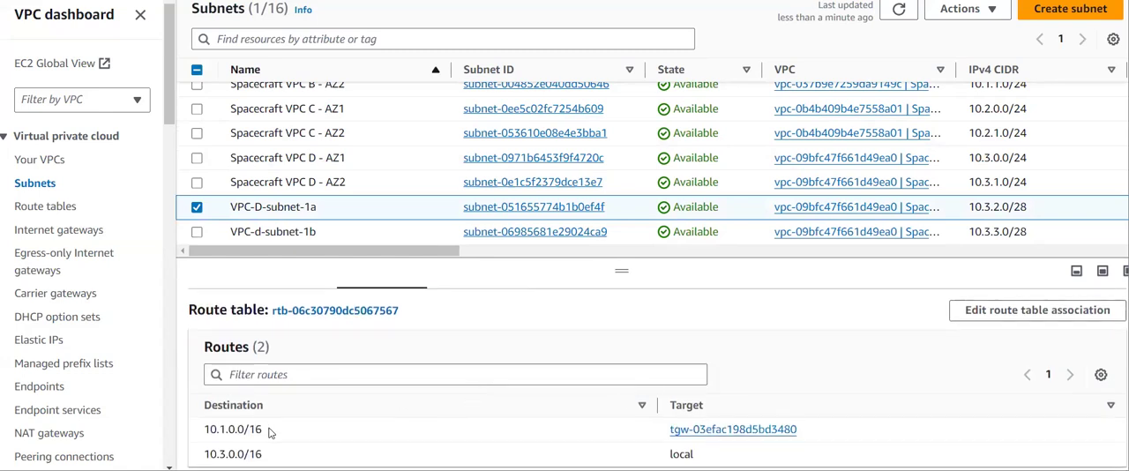
pyautogui.moveTo(267, 430); pyautogui.dragTo(201, 429)
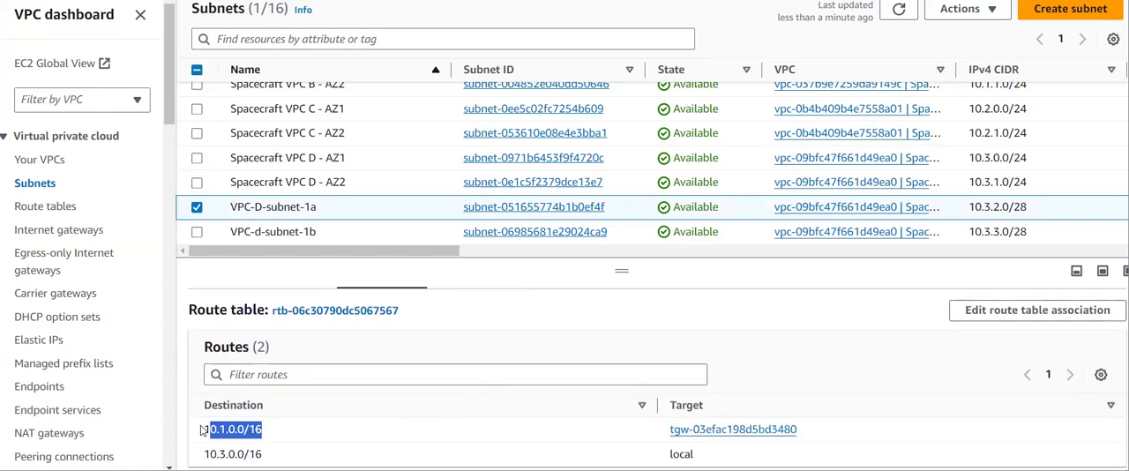
pyautogui.click(829, 432)
pyautogui.moveTo(829, 433); pyautogui.dragTo(643, 430)
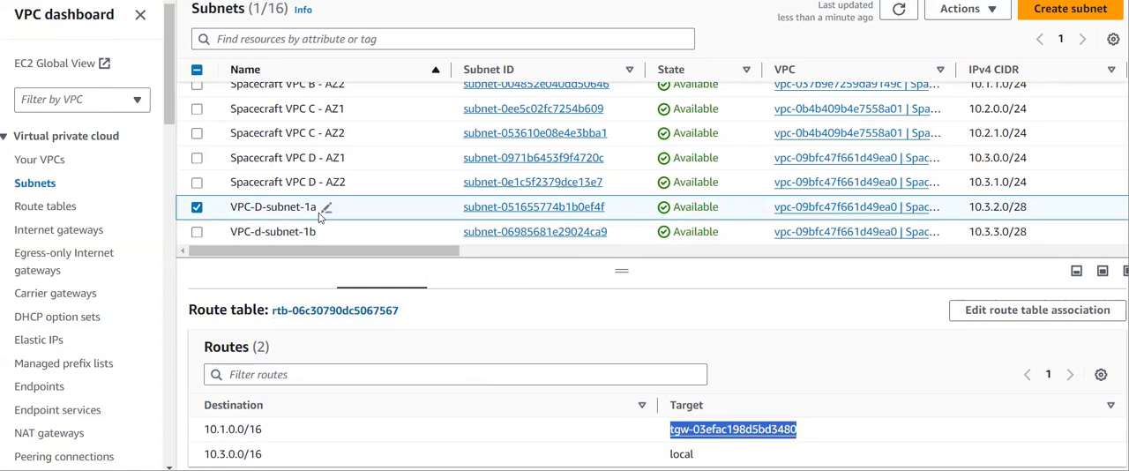
# - Select VPC-d-subnet-1b instead of VPC-D-subnet-1a and examine its route table in an enlarged details pane
pyautogui.click(198, 208)
pyautogui.click(196, 232)
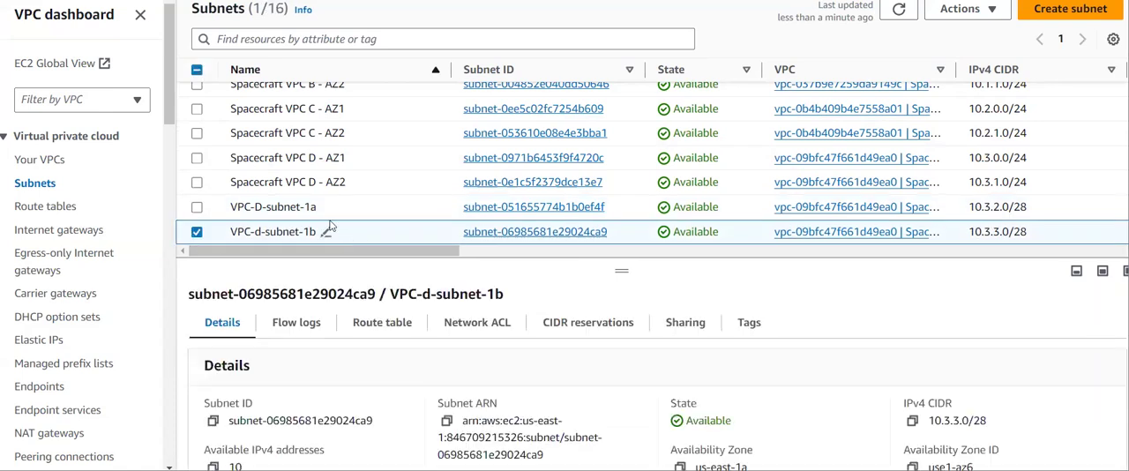
pyautogui.moveTo(622, 270); pyautogui.dragTo(622, 198)
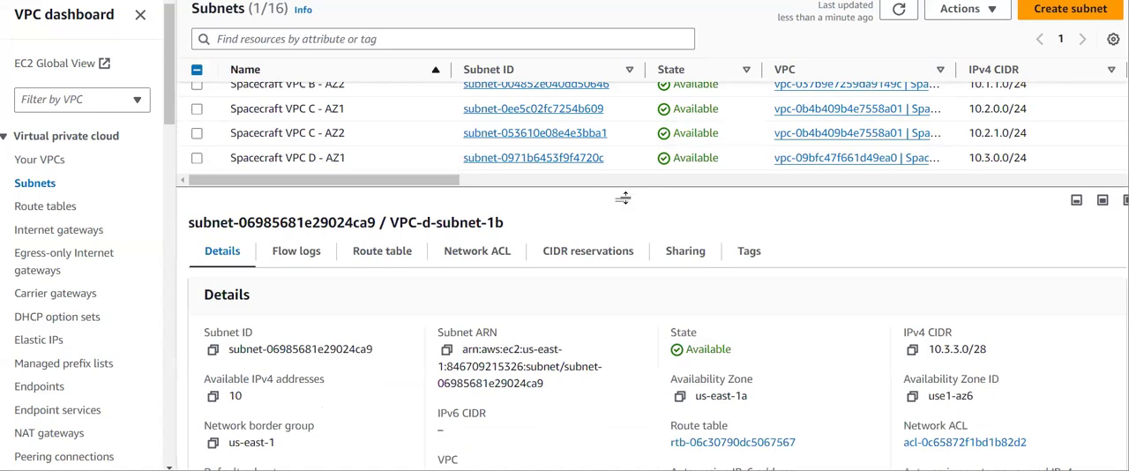
pyautogui.click(371, 251)
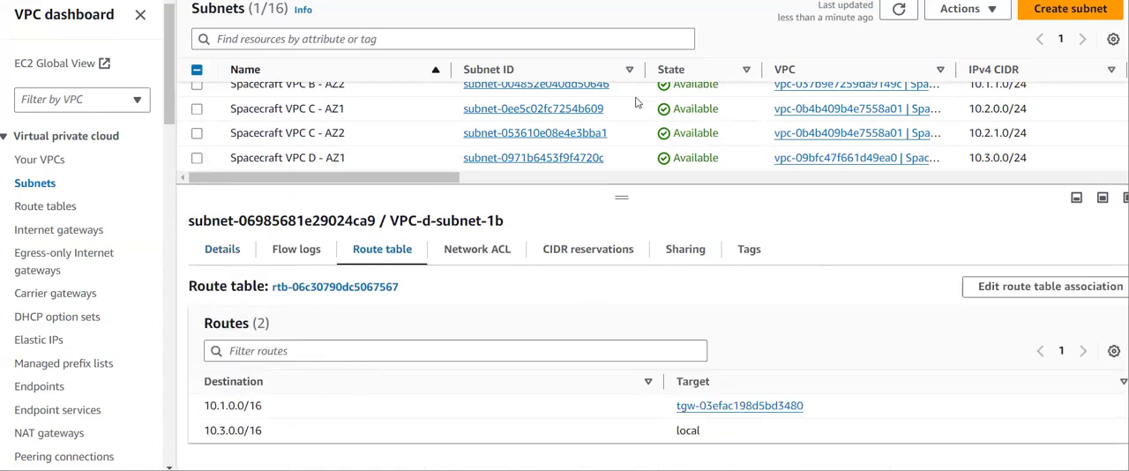
pyautogui.scroll(-2, 605, 143)
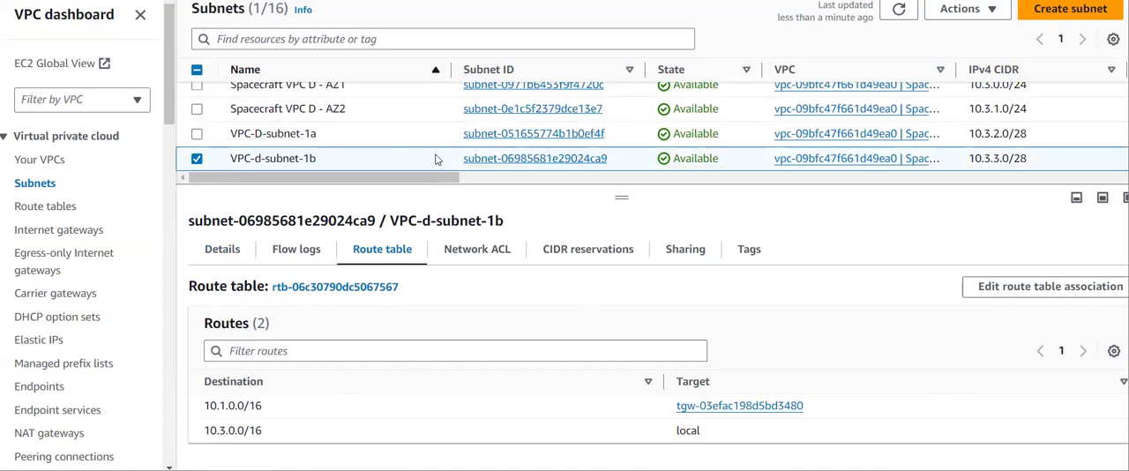
# - Compare the route tables of VPC-D-subnet-1a and VPC-d-subnet-1b once more, leaving both subnets deselected
pyautogui.click(197, 159)
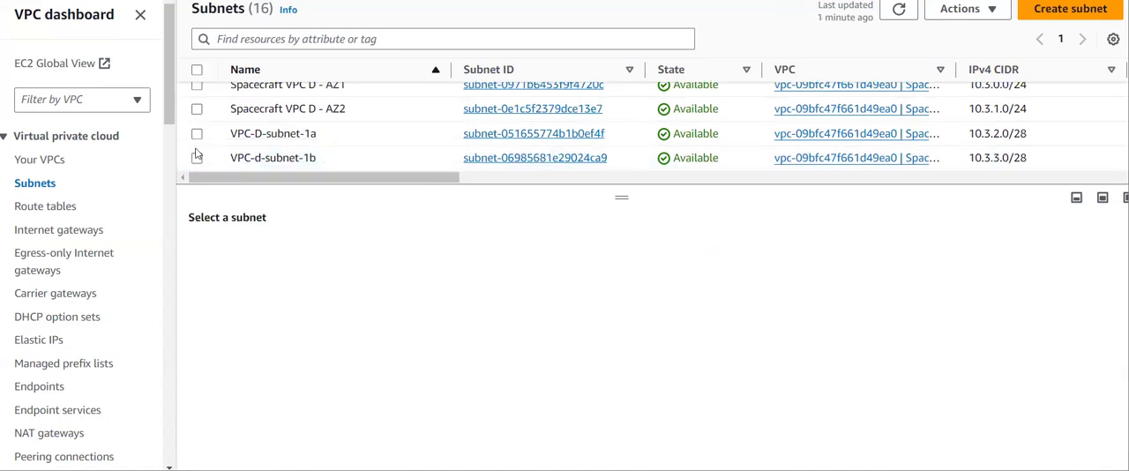
pyautogui.click(197, 134)
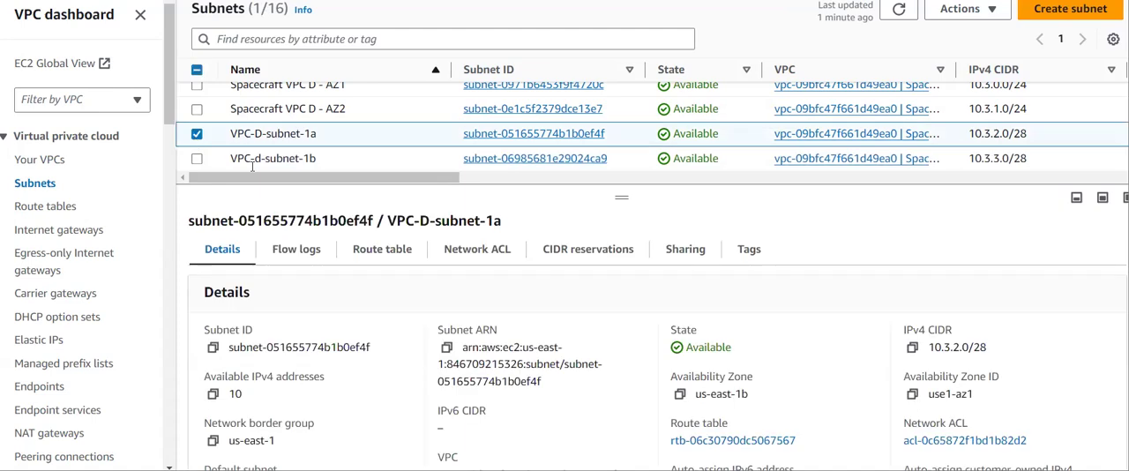
pyautogui.click(335, 252)
pyautogui.click(378, 251)
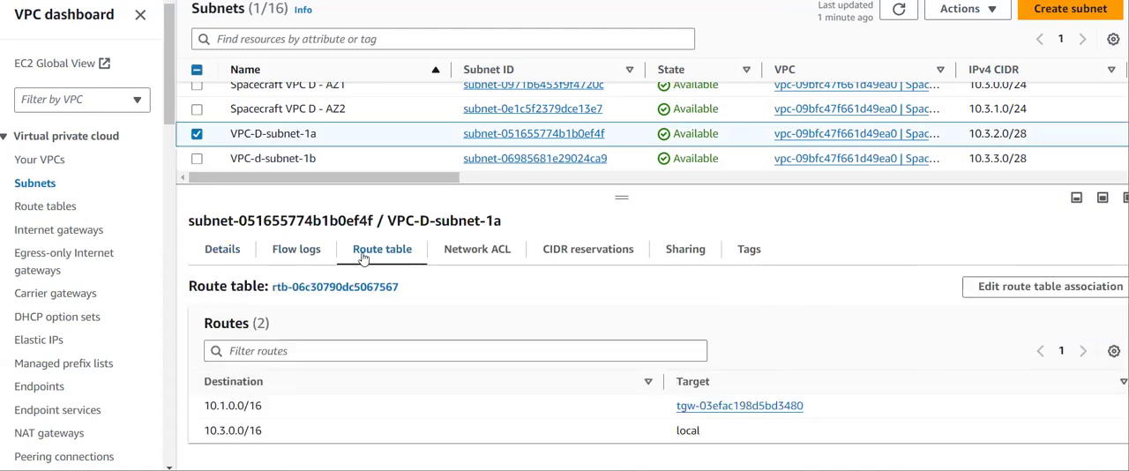
pyautogui.click(197, 134)
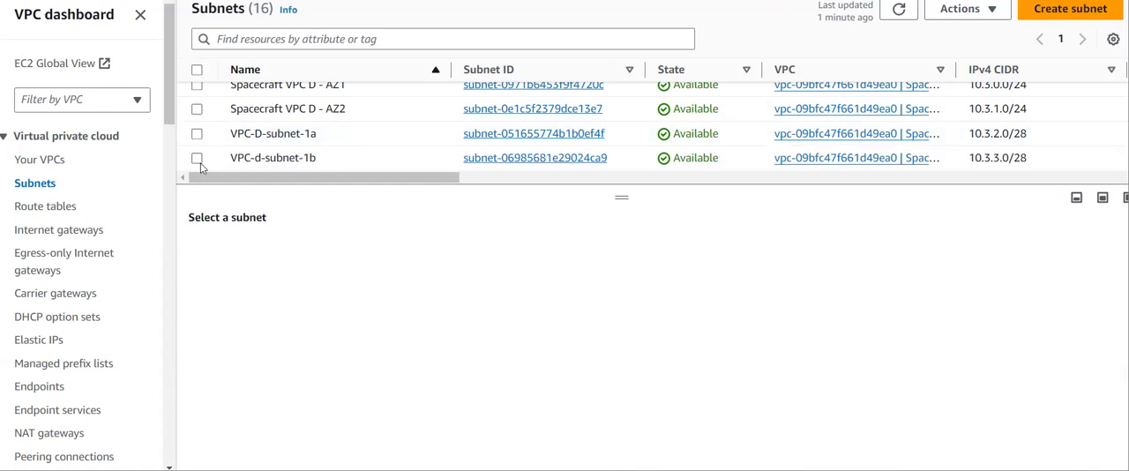
pyautogui.click(196, 157)
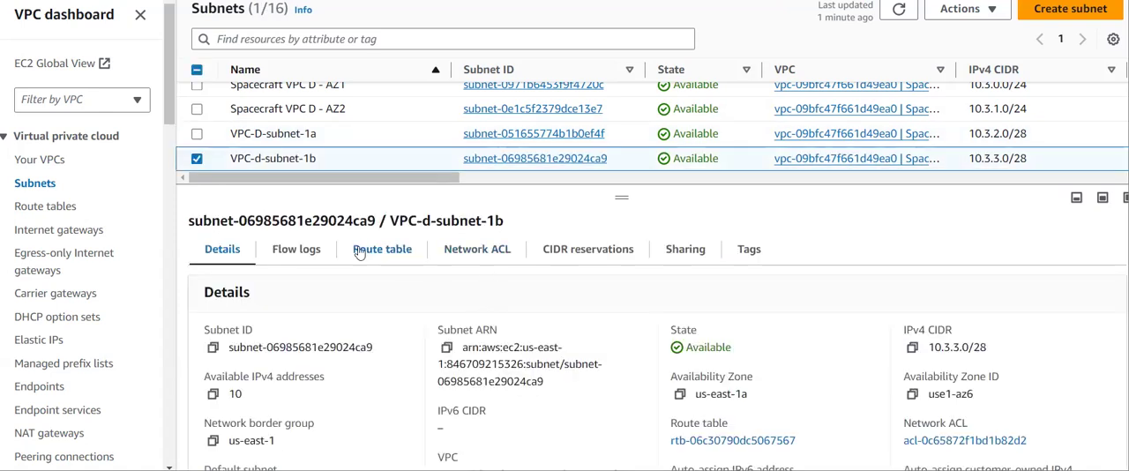
pyautogui.click(359, 252)
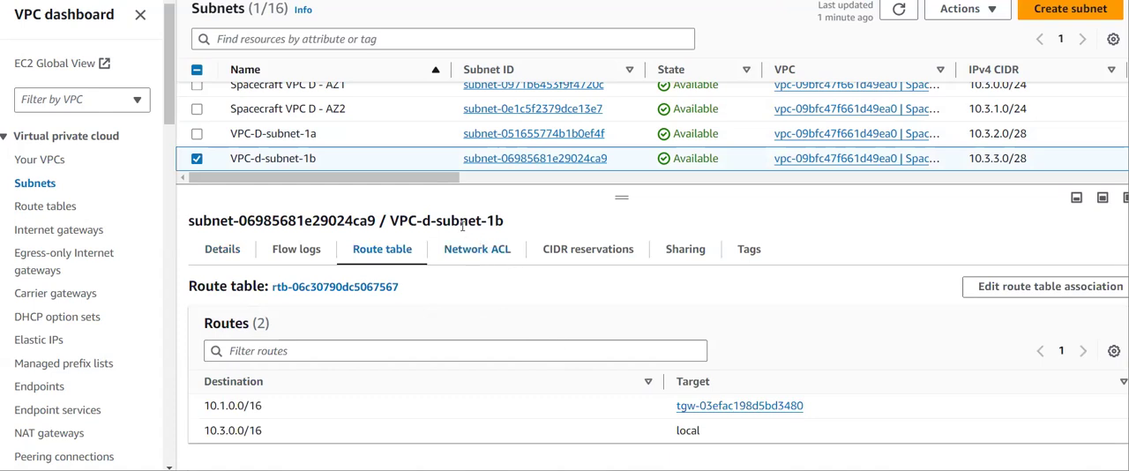
pyautogui.click(196, 158)
# - Select the Spacecraft VPC B - AZ1 subnet and examine the routes in its route table
pyautogui.scroll(1, 269, 153)
pyautogui.scroll(3, 269, 154)
pyautogui.scroll(1, 269, 156)
pyautogui.scroll(-1, 283, 157)
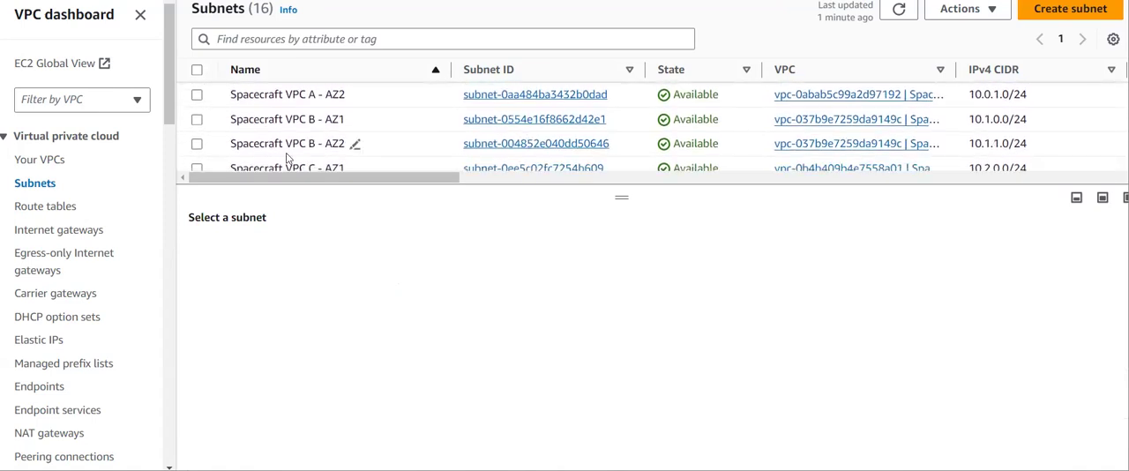
pyautogui.click(197, 121)
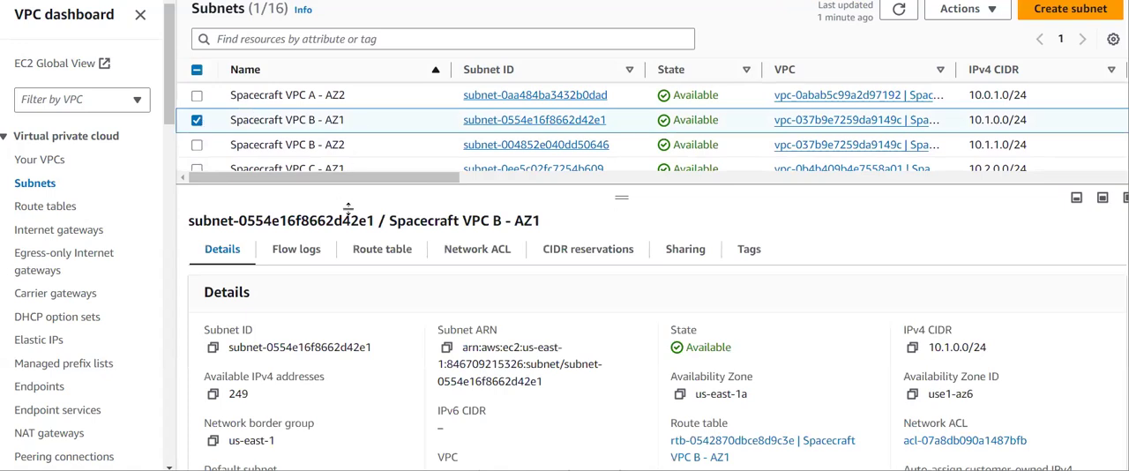
pyautogui.click(368, 251)
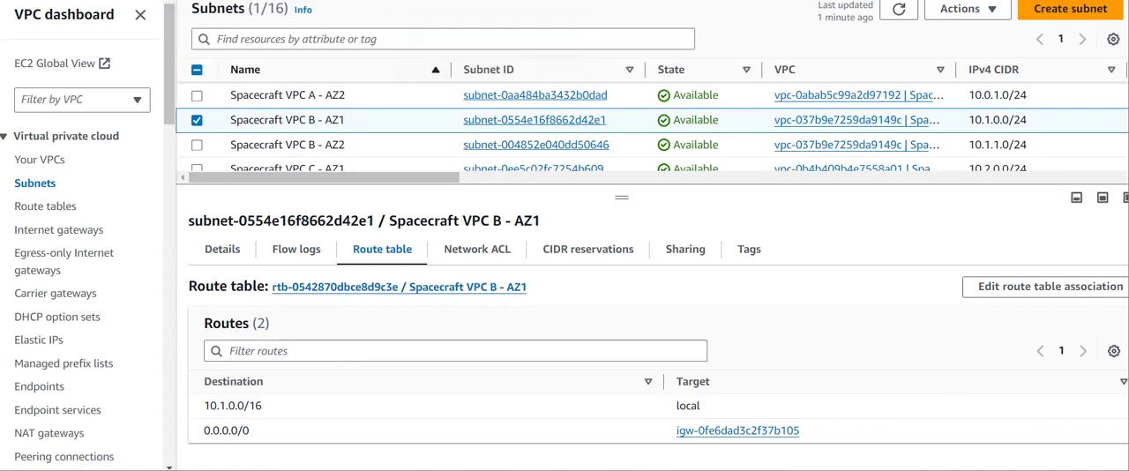
# - Open the Spacecraft VPC B - AZ1 route table from its subnet and open its routes for editing
pyautogui.click(399, 287)
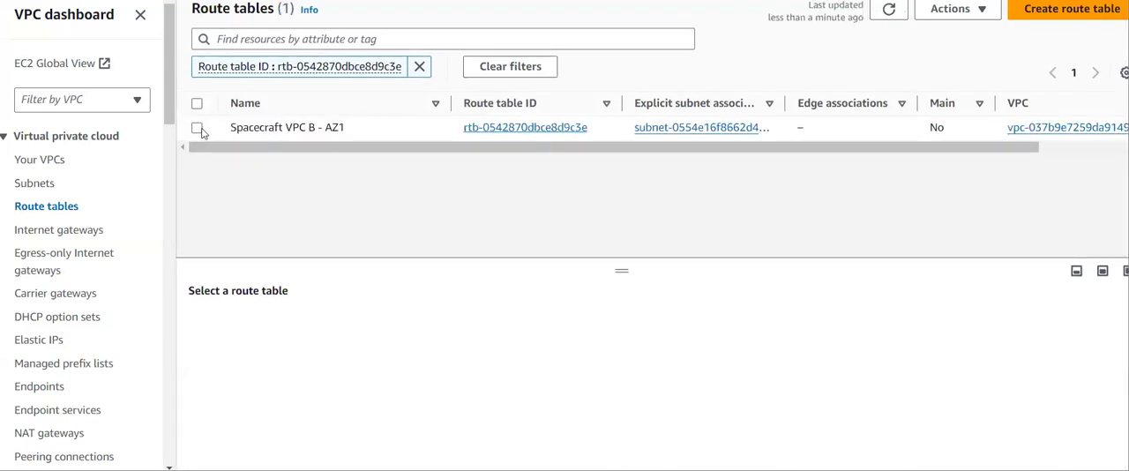
pyautogui.click(198, 128)
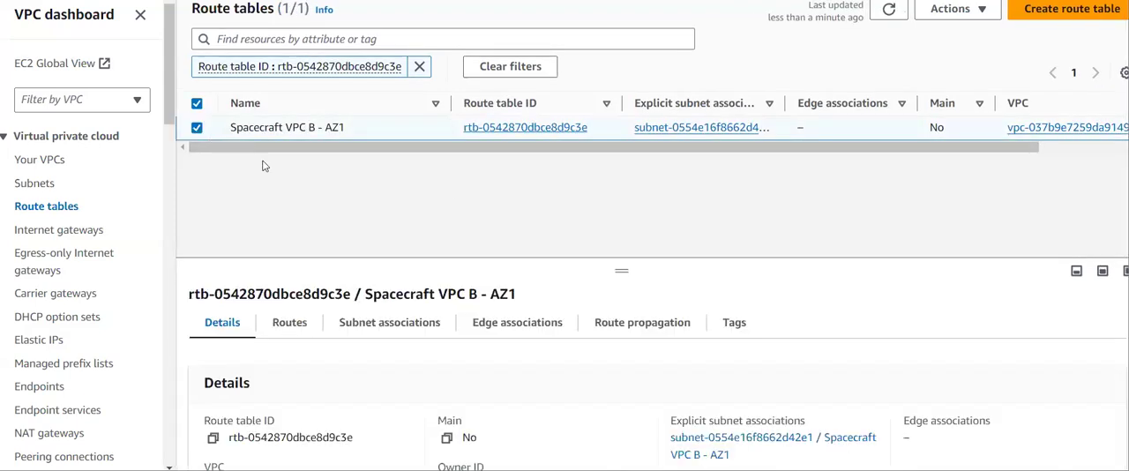
pyautogui.click(288, 324)
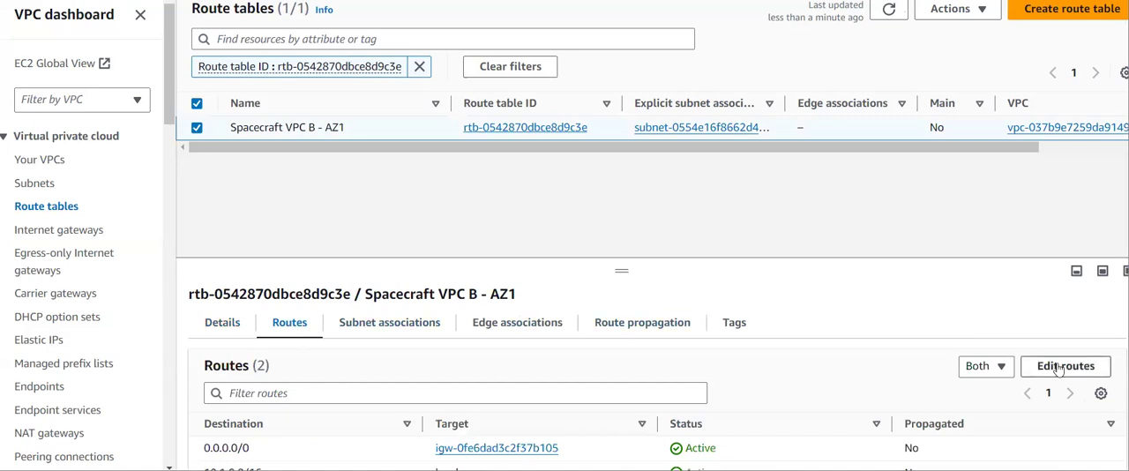
pyautogui.moveTo(611, 268); pyautogui.dragTo(600, 159)
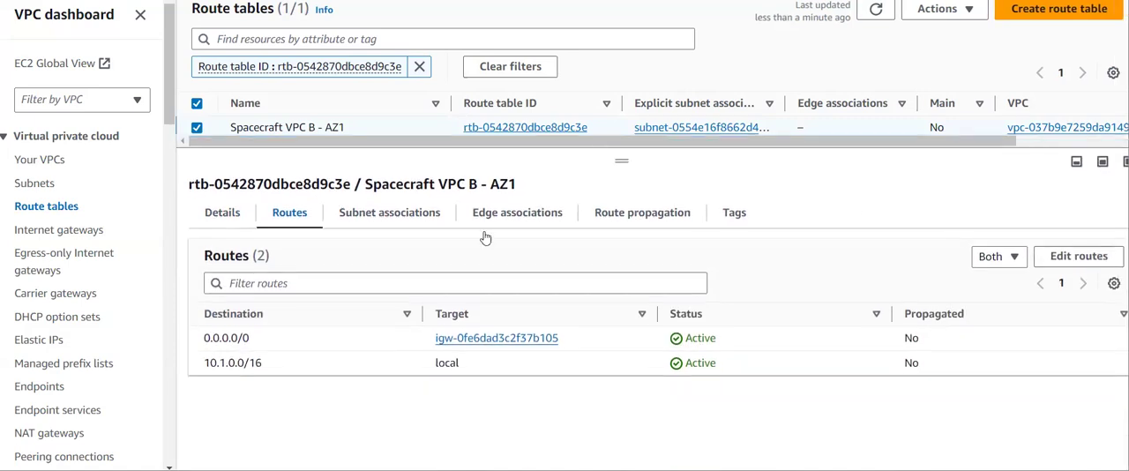
pyautogui.click(1090, 260)
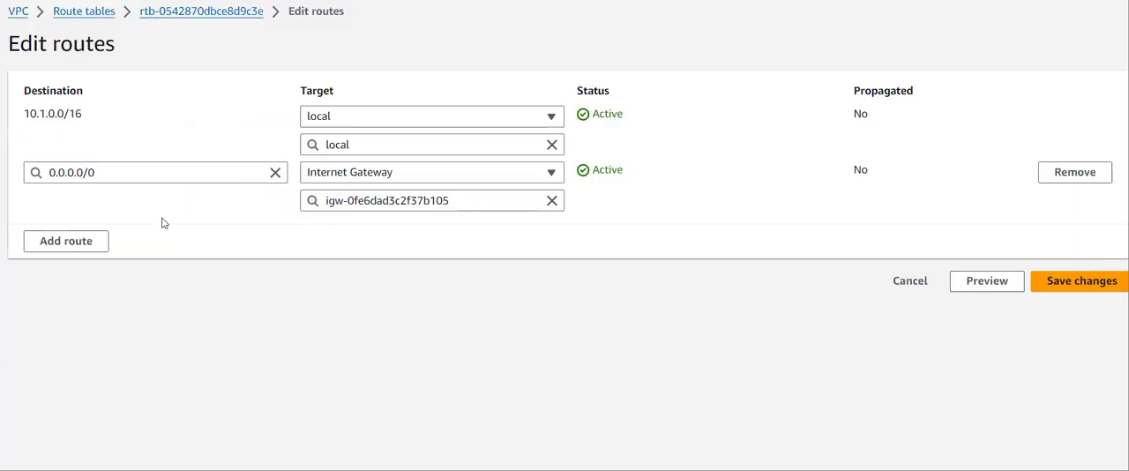
# - Add a new route to the Spacecraft VPC B - AZ1 route table and begin its destination with 10
pyautogui.click(87, 243)
pyautogui.click(101, 231)
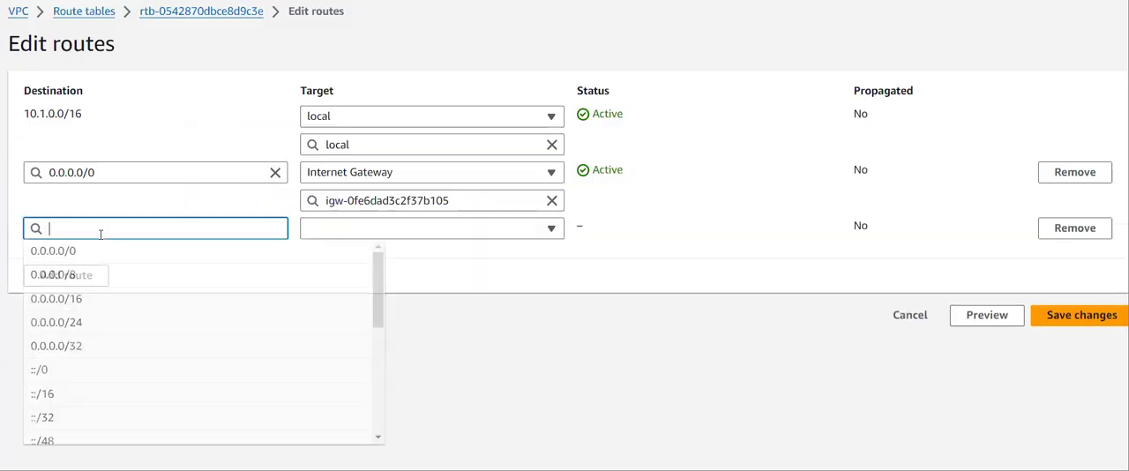
pyautogui.write('10.0')
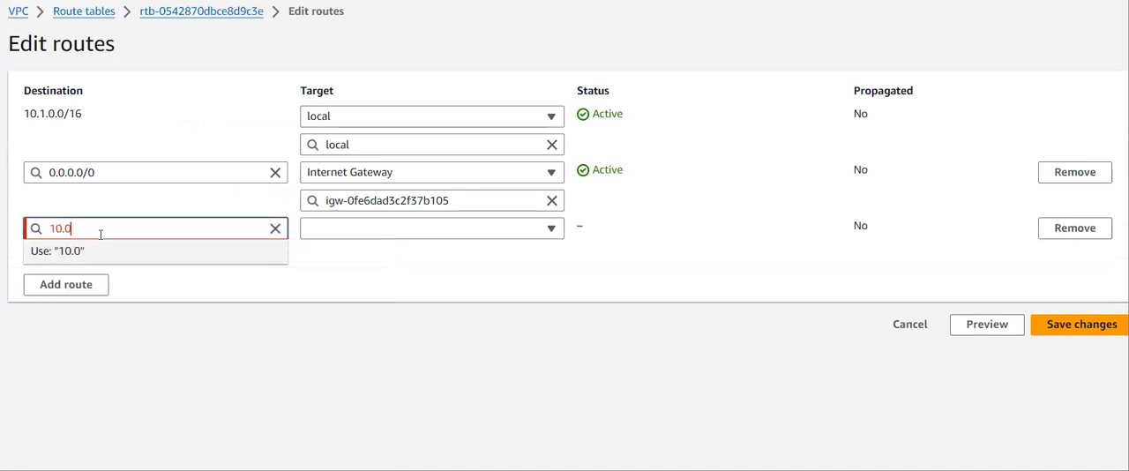
pyautogui.press('BackSpace')
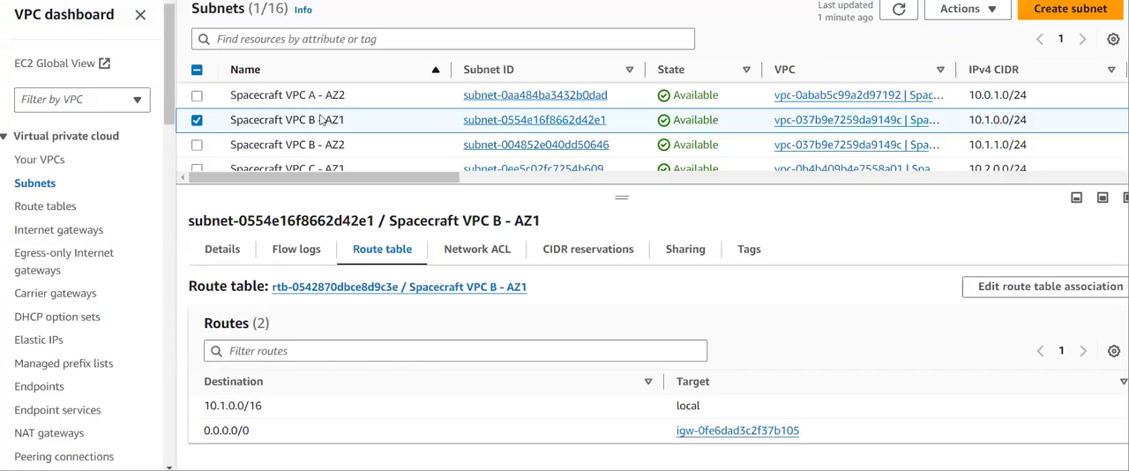
# - Check the IPv4 CIDRs of the VPC D subnets in the subnet list, leaving only VPC-D-subnet-1a selected
pyautogui.scroll(-5, 336, 123)
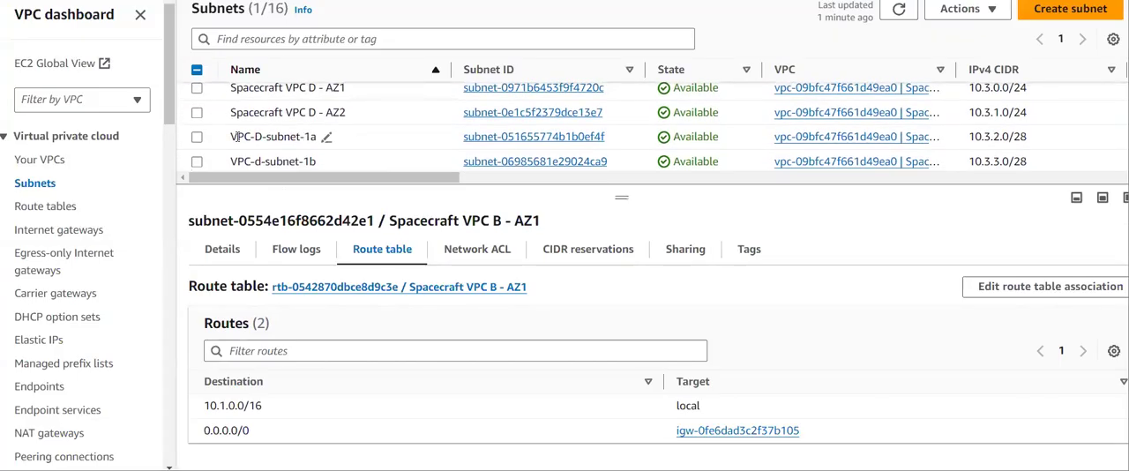
pyautogui.click(197, 114)
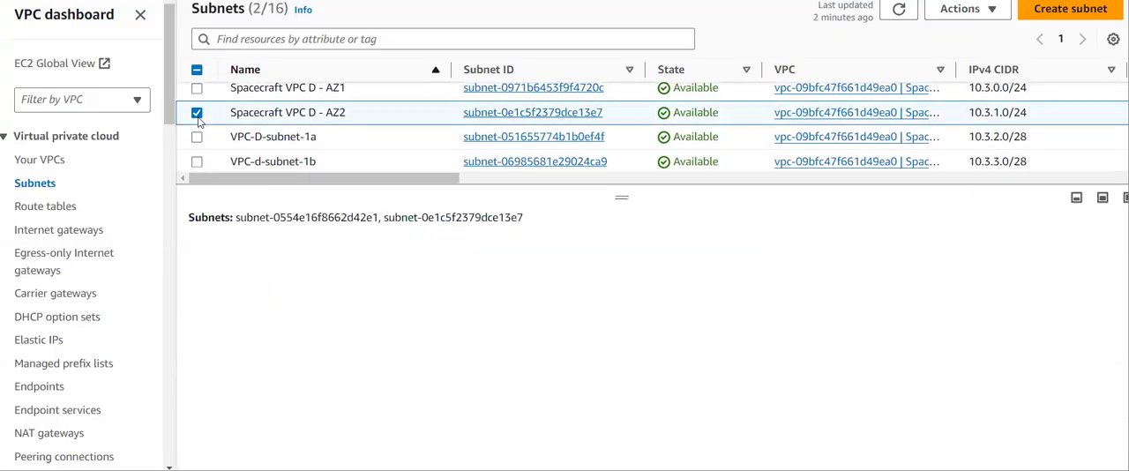
pyautogui.click(196, 70)
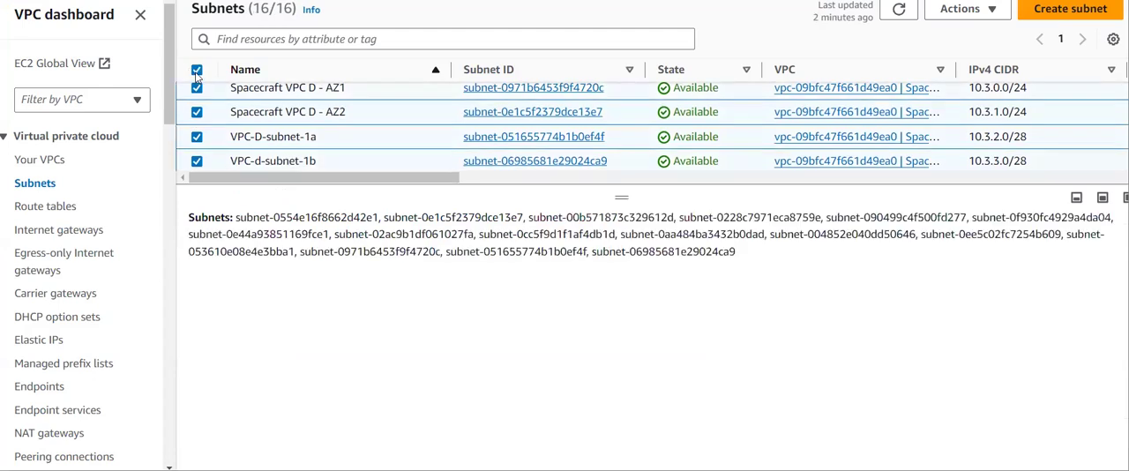
pyautogui.click(197, 71)
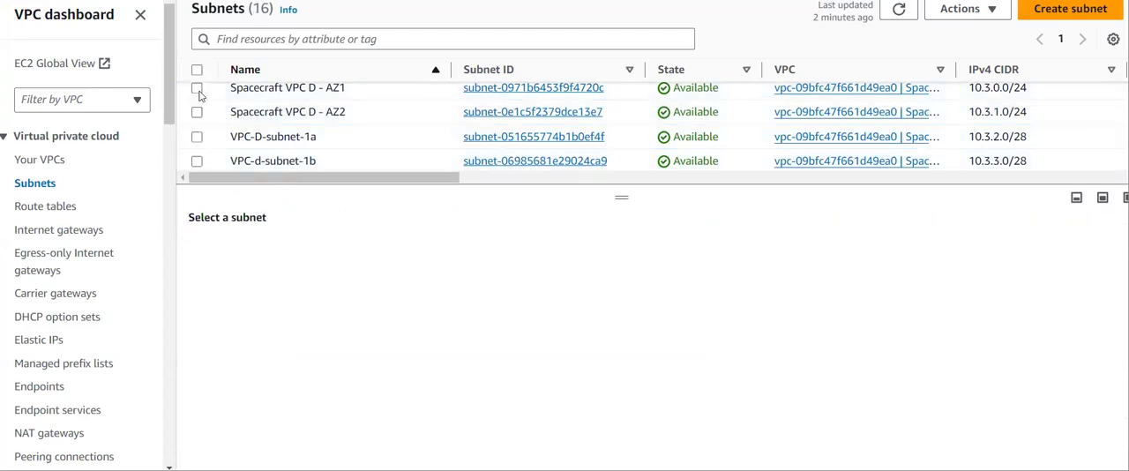
pyautogui.click(196, 136)
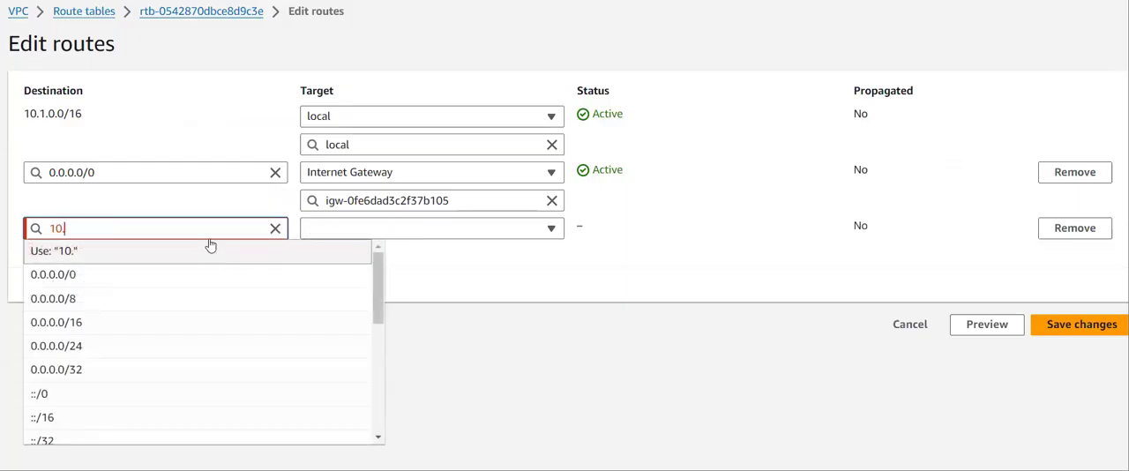
# - Complete the destination of the new Spacecraft VPC B - AZ1 route as 10.3.0.0/16
pyautogui.write('3.')
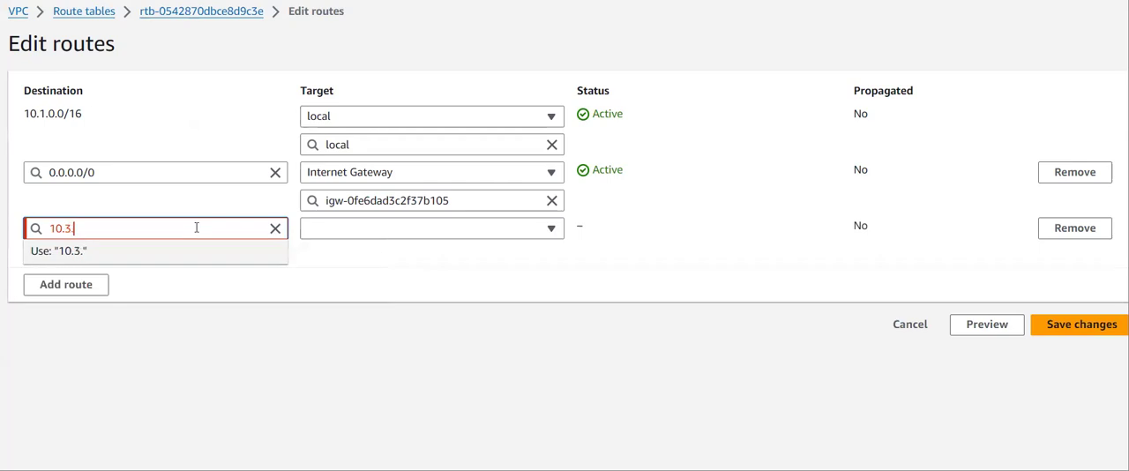
pyautogui.write('0.0/16')
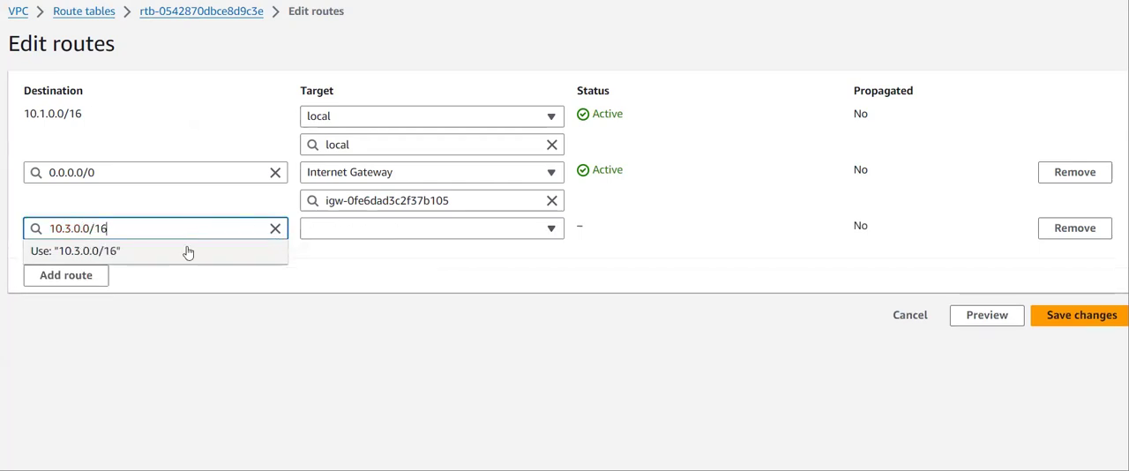
pyautogui.click(107, 254)
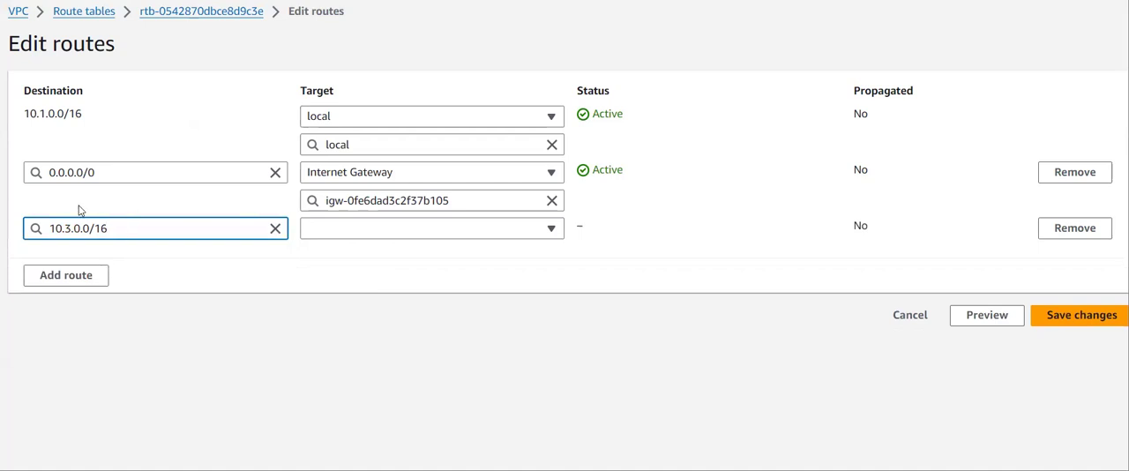
# - Target the 10.3.0.0/16 route at transit gateway tgw-03efac198d5bd3480 (vpc-b-attachment) and save the route table changes
pyautogui.click(323, 230)
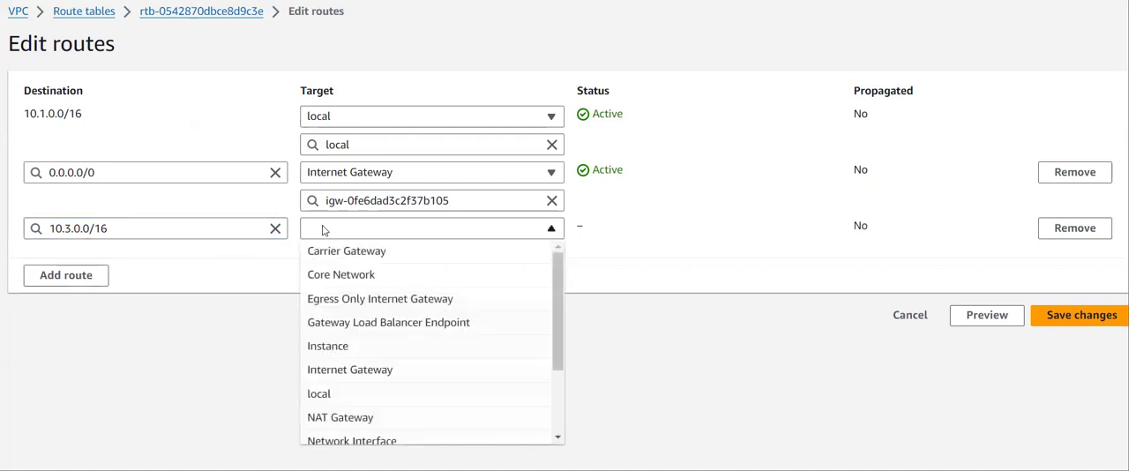
pyautogui.scroll(-1, 388, 432)
pyautogui.click(386, 432)
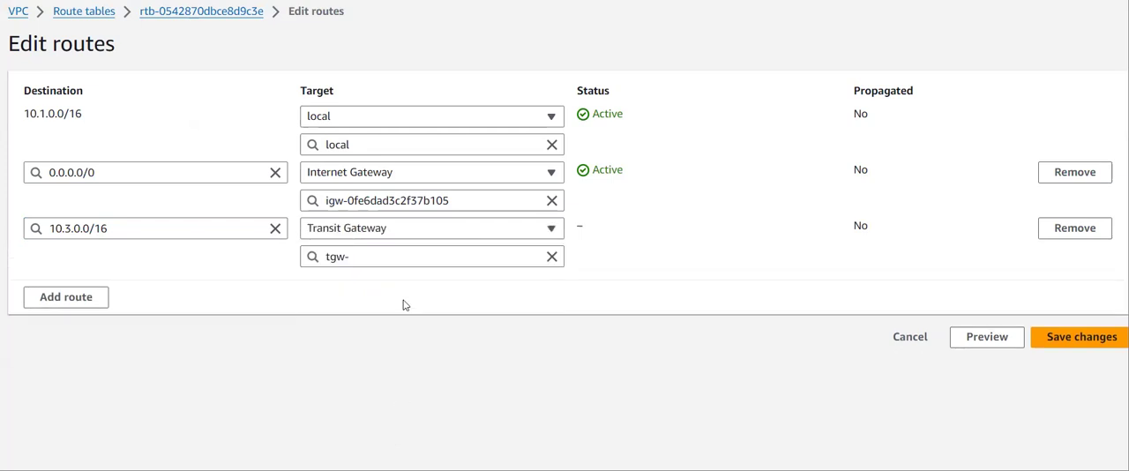
pyautogui.click(394, 256)
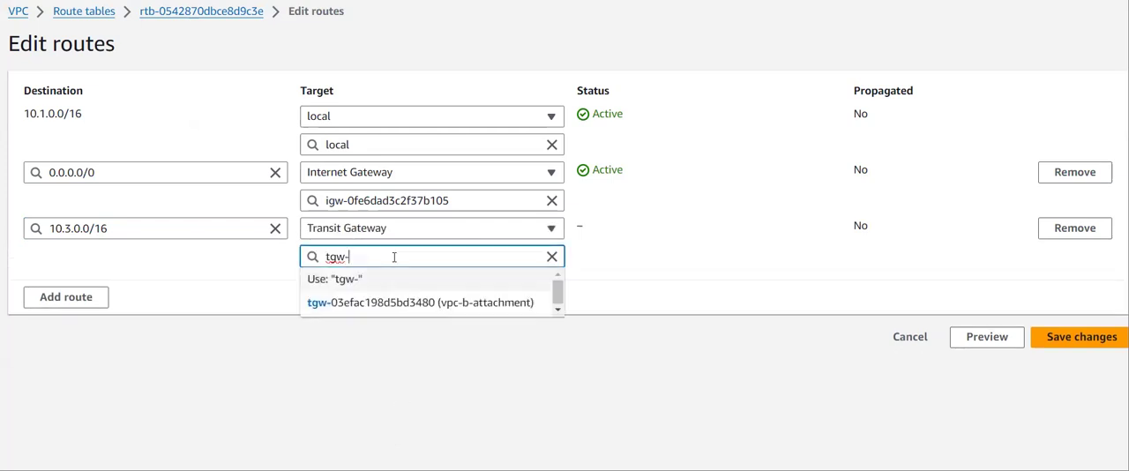
pyautogui.click(415, 302)
pyautogui.click(1065, 345)
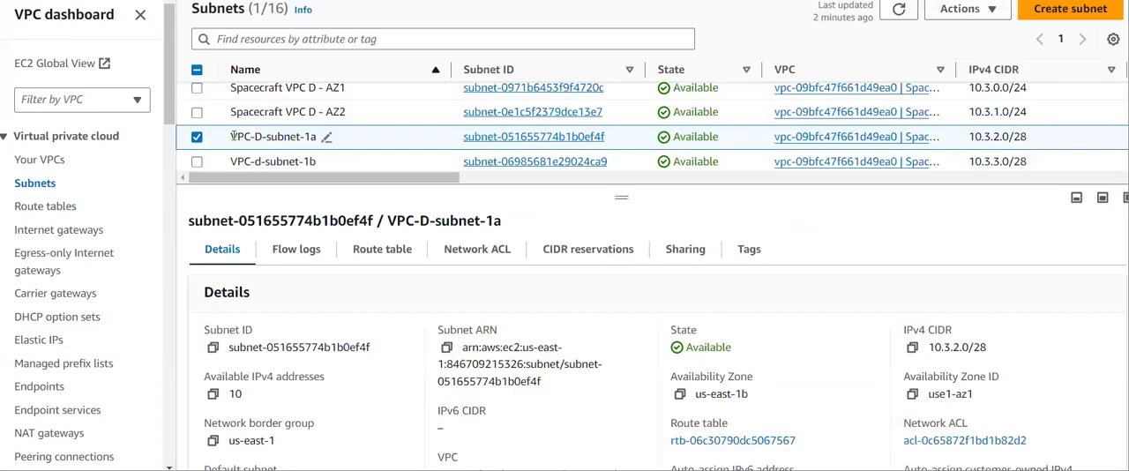
# - Select the Spacecraft VPC B - AZ2 subnet instead of VPC-D-subnet-1a and open its route table
pyautogui.click(196, 140)
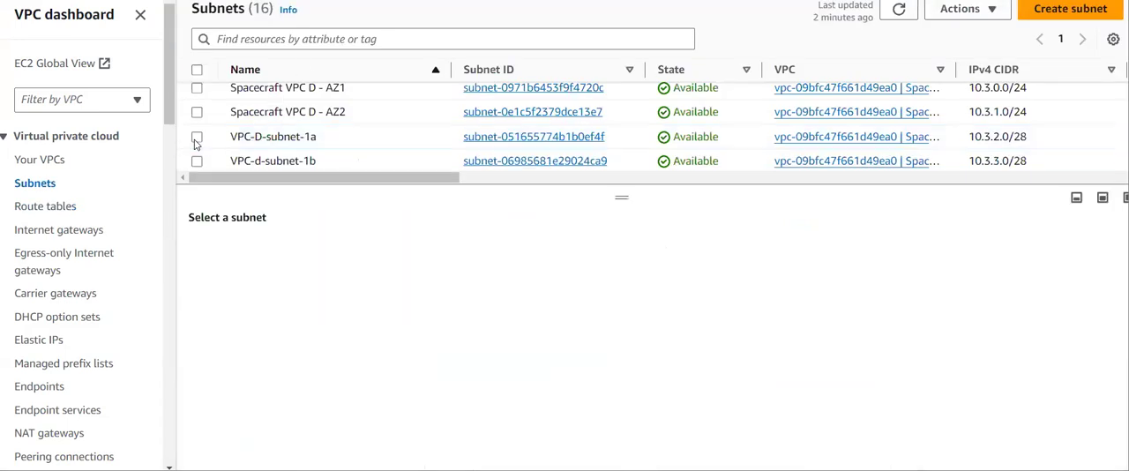
pyautogui.scroll(5, 196, 144)
pyautogui.scroll(-2, 196, 143)
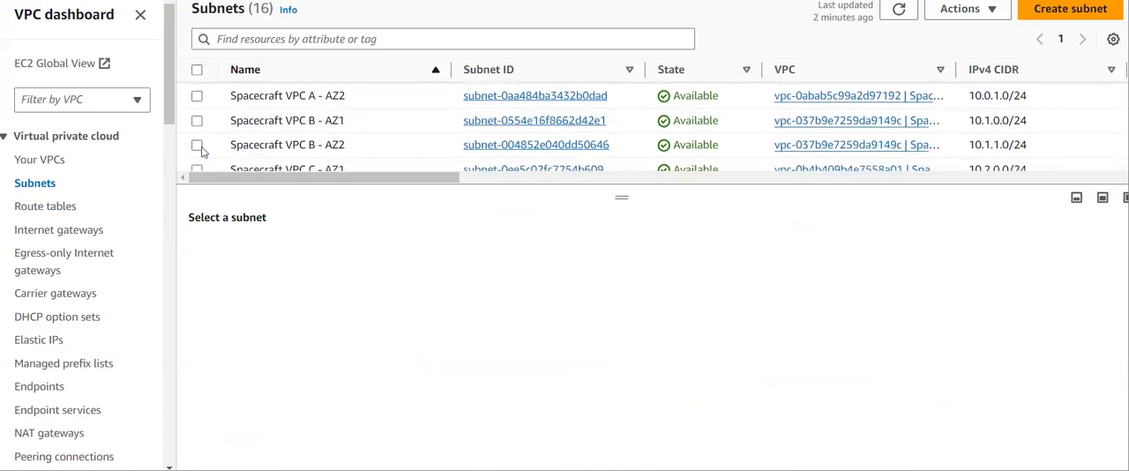
pyautogui.click(196, 146)
pyautogui.click(357, 255)
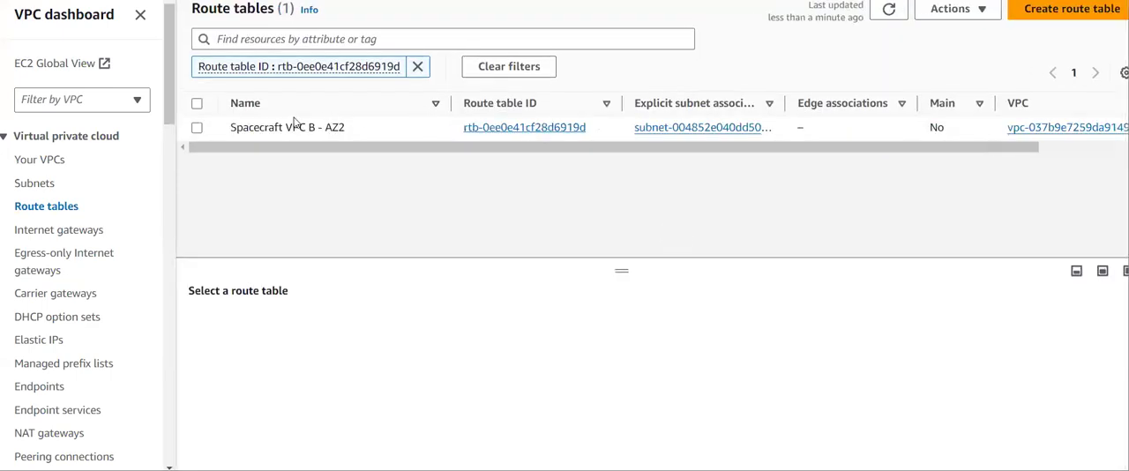
# - Select the Spacecraft VPC B - AZ2 route table, show its routes in an enlarged details pane and open them for editing
pyautogui.click(196, 128)
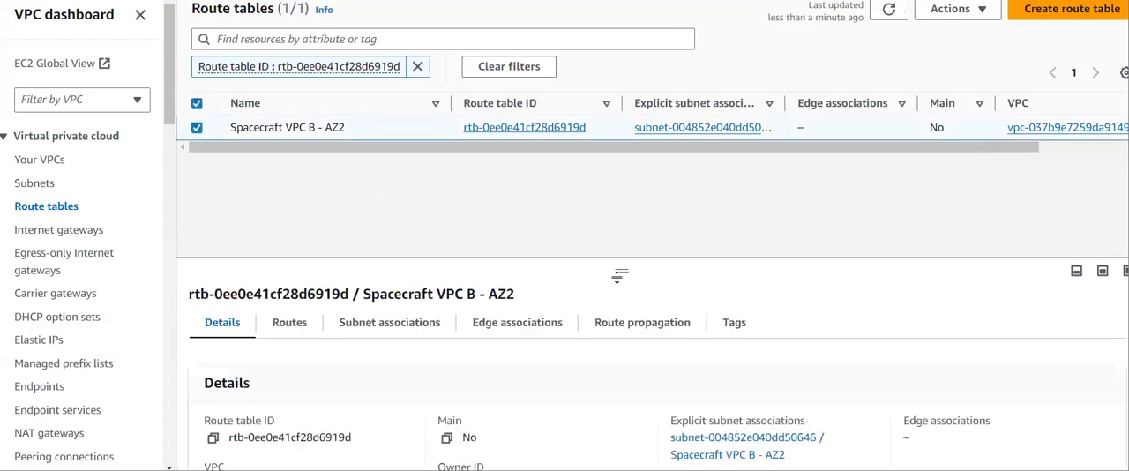
pyautogui.moveTo(618, 275); pyautogui.dragTo(620, 190)
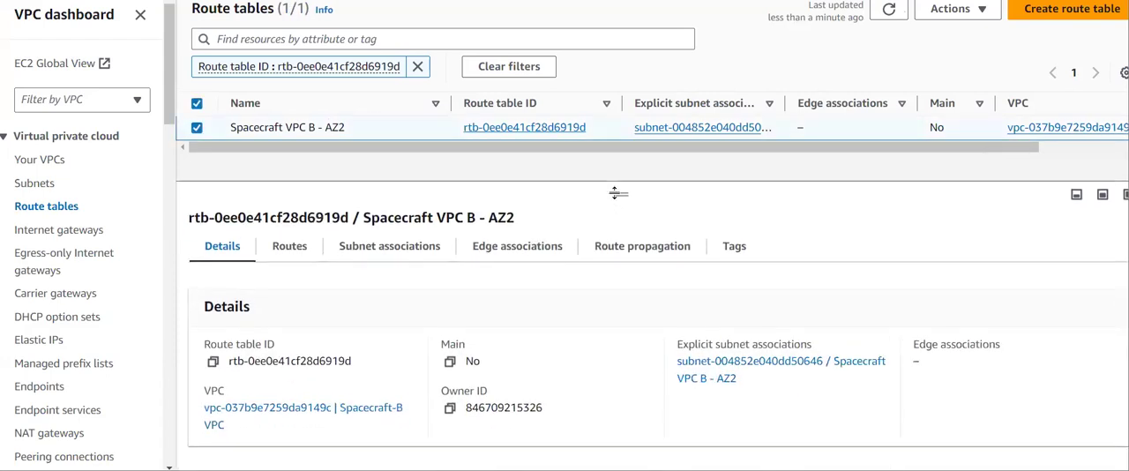
pyautogui.click(294, 241)
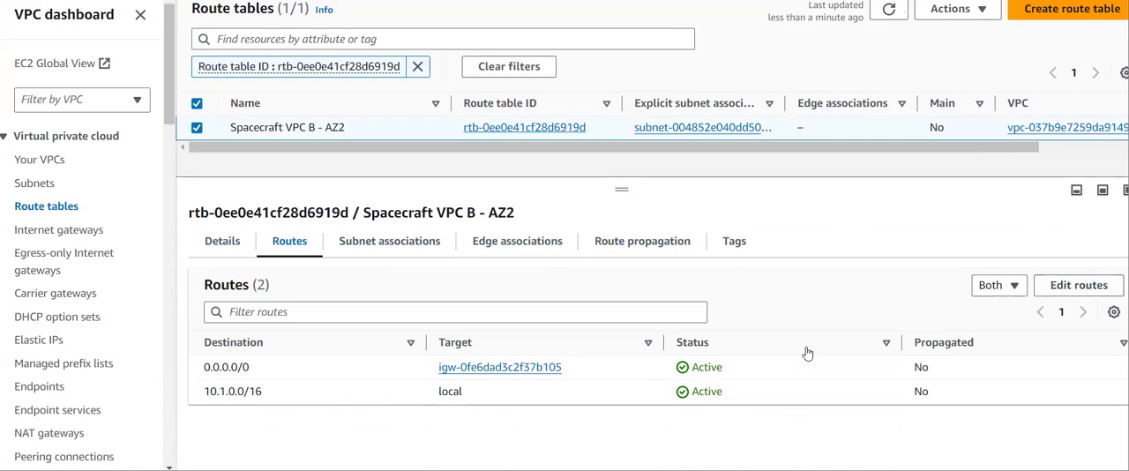
pyautogui.click(1102, 293)
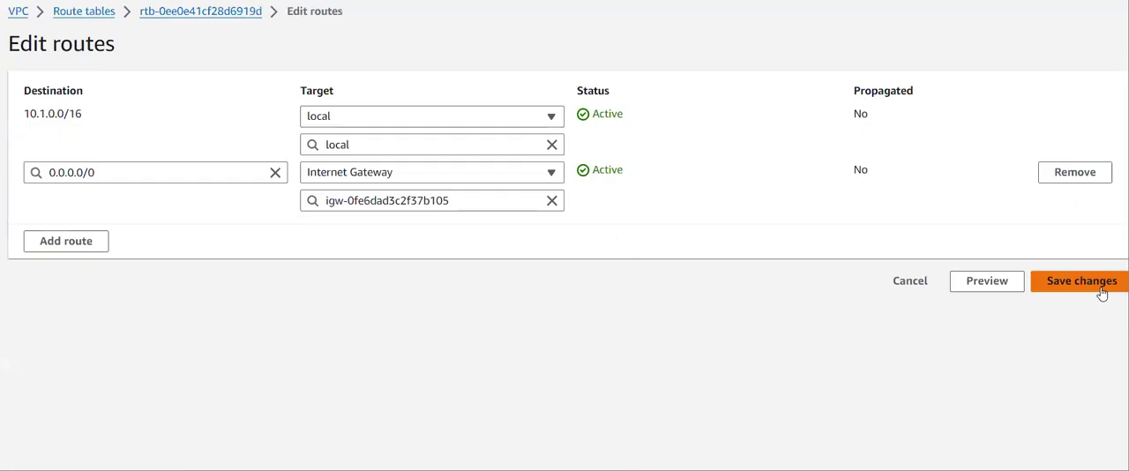
# - Add a route with destination 10.3.0.0/16 to the Spacecraft VPC B - AZ2 route table
pyautogui.click(82, 247)
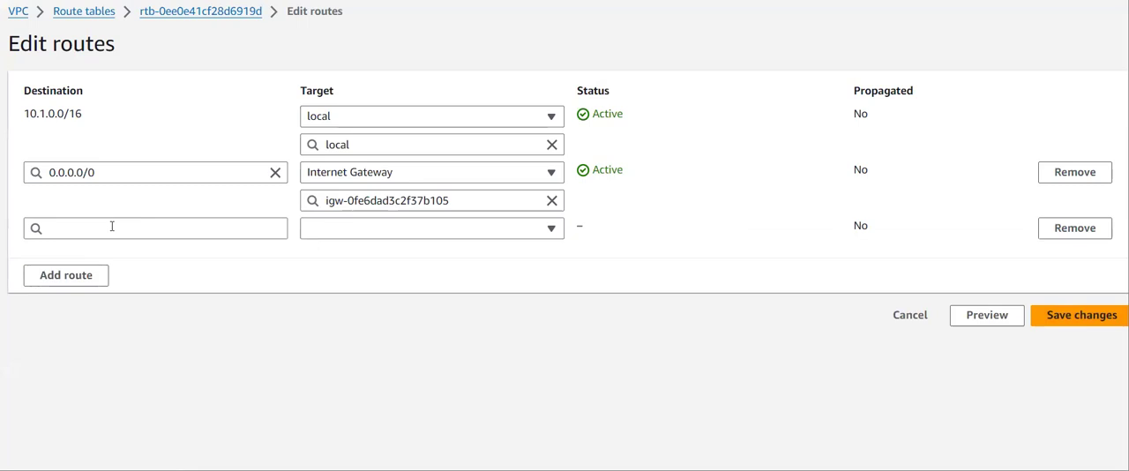
pyautogui.click(112, 227)
pyautogui.write('10.30.')
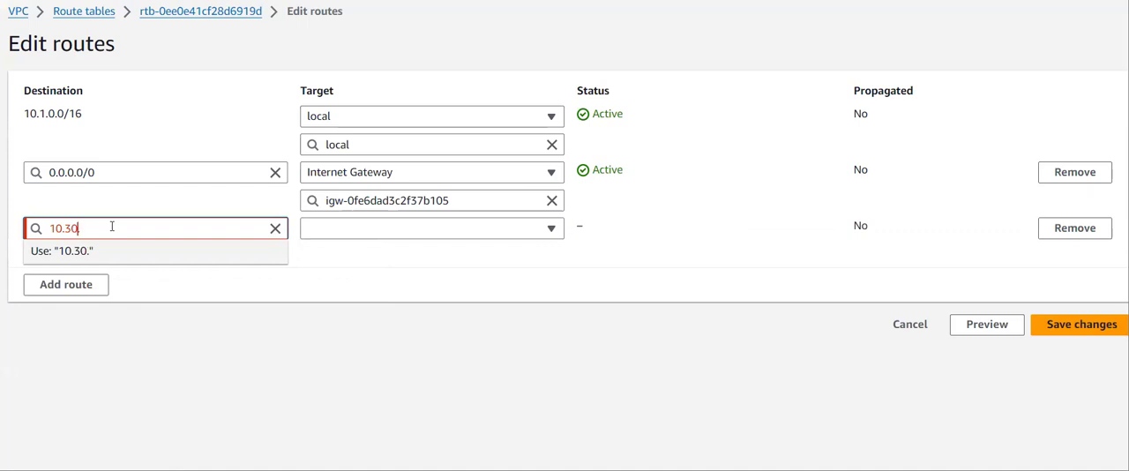
pyautogui.press('BackSpace')
pyautogui.press('BackSpace')
pyautogui.write('.0.0/16')
# - Set the new VPC B - AZ2 route's target to transit gateway tgw-03efac198d5bd3480 (vpc-b-attachment) and save the changes
pyautogui.click(379, 230)
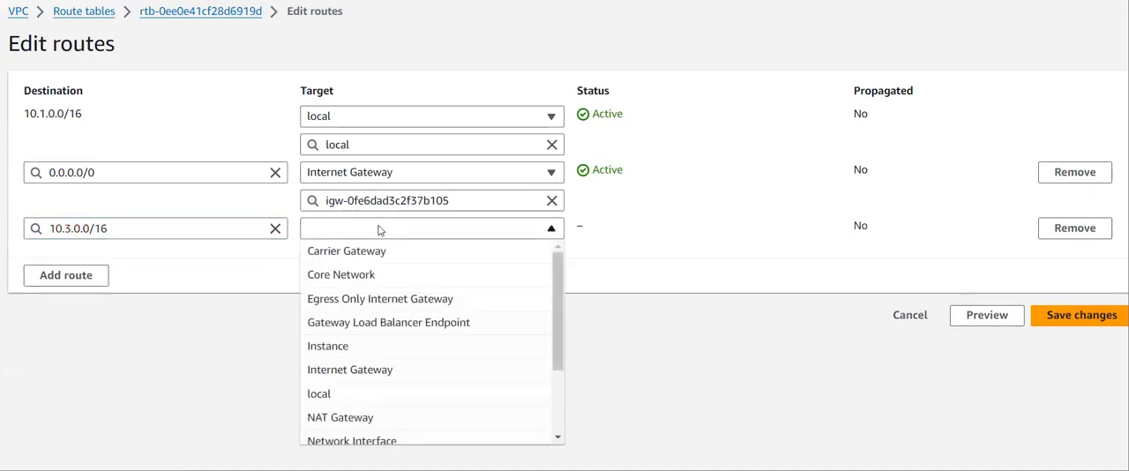
pyautogui.press('t')
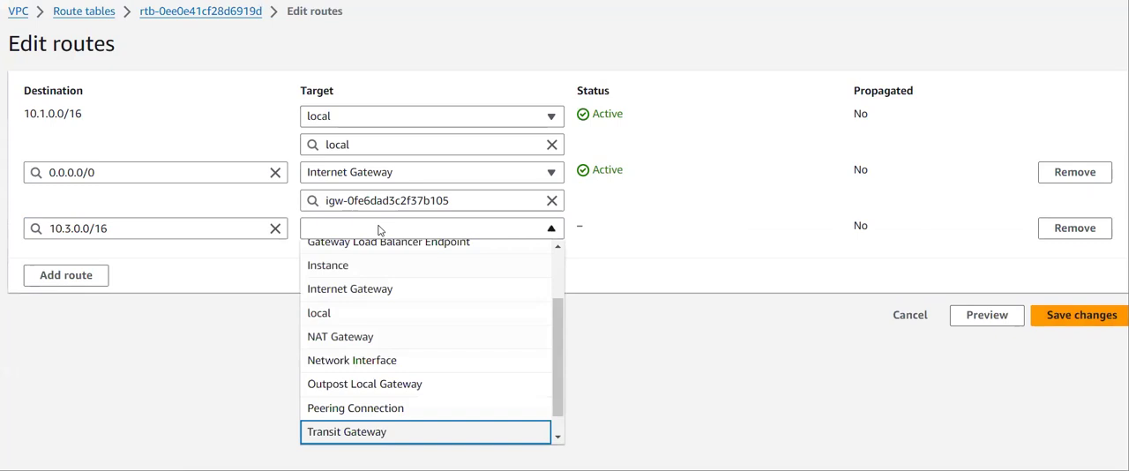
pyautogui.click(394, 430)
pyautogui.click(416, 253)
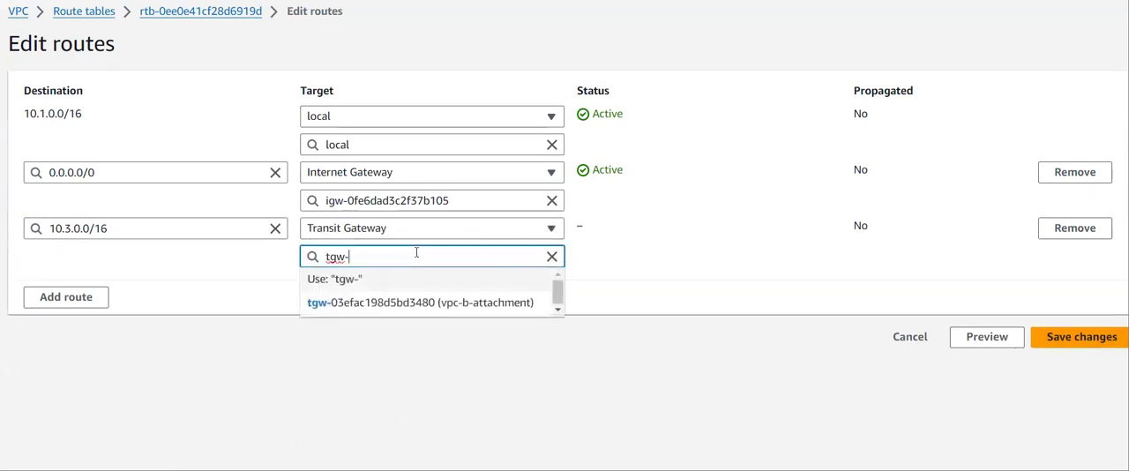
pyautogui.click(425, 303)
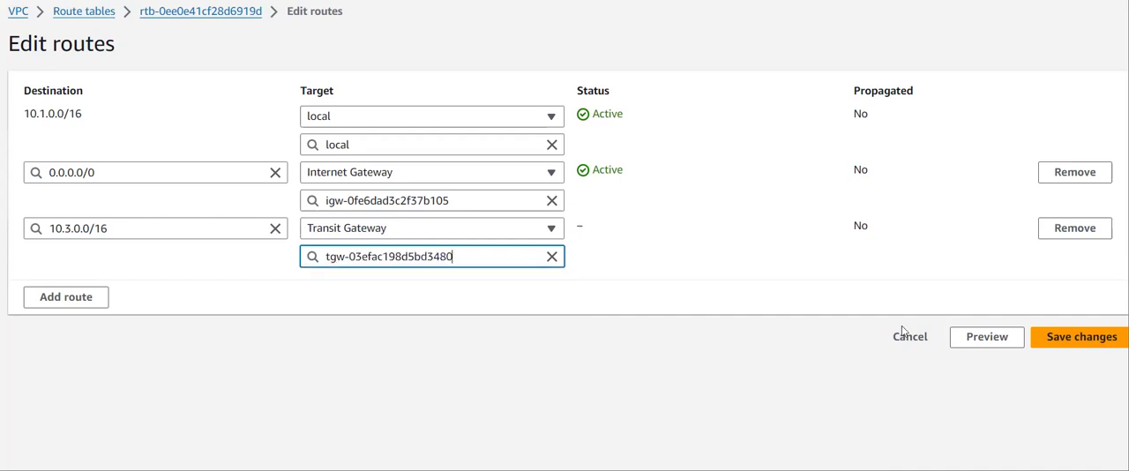
pyautogui.click(1064, 337)
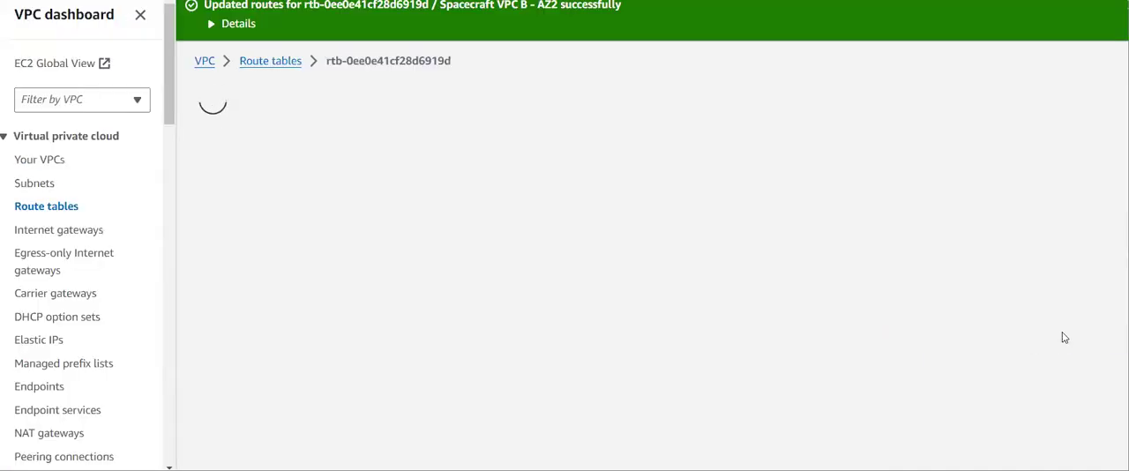
# - Deselect the Spacecraft VPC B - AZ2 subnet and review the names and IPv4 CIDRs of the Spacecraft VPC subnets
pyautogui.scroll(-1, 756, 350)
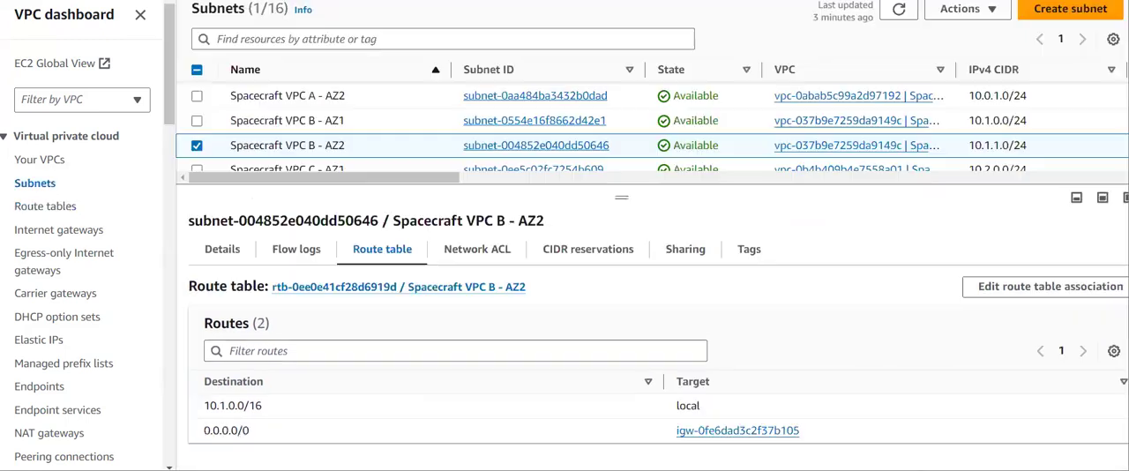
pyautogui.scroll(-3, 226, 141)
pyautogui.scroll(3, 226, 141)
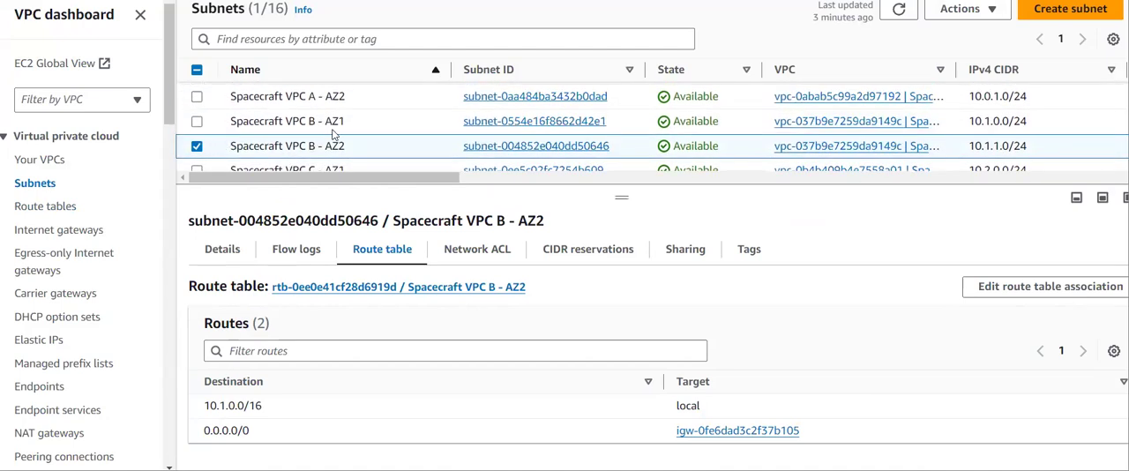
pyautogui.click(196, 147)
pyautogui.scroll(-3, 282, 132)
pyautogui.scroll(-1, 301, 129)
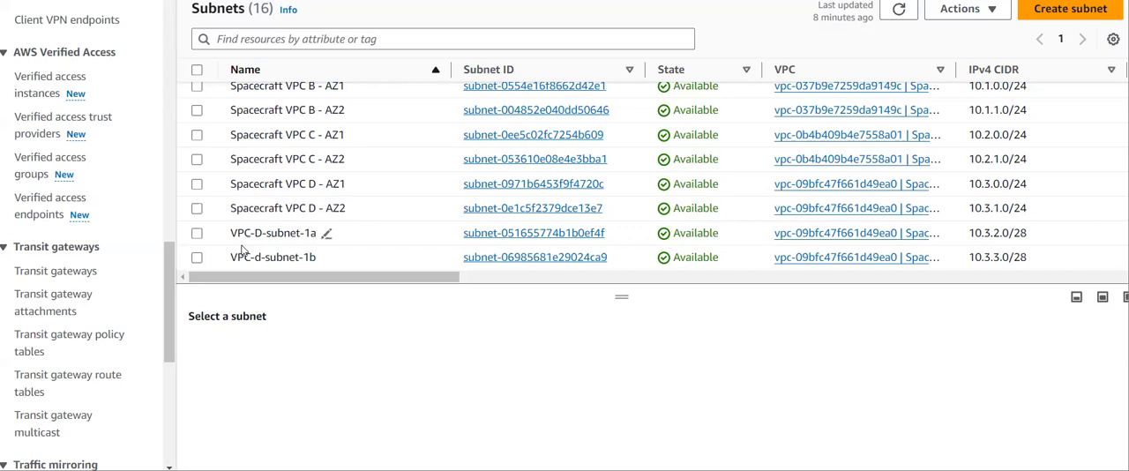
pyautogui.scroll(2, 259, 233)
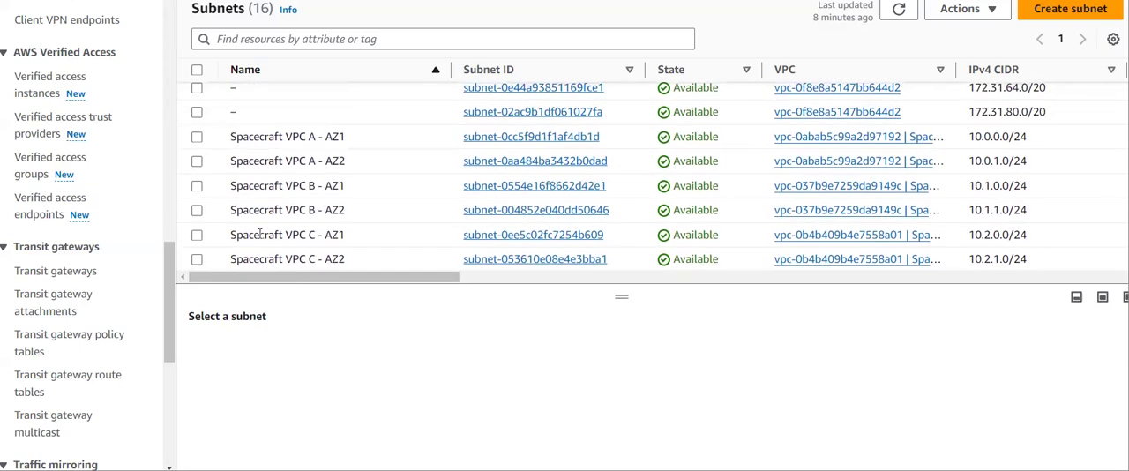
pyautogui.scroll(-2, 339, 212)
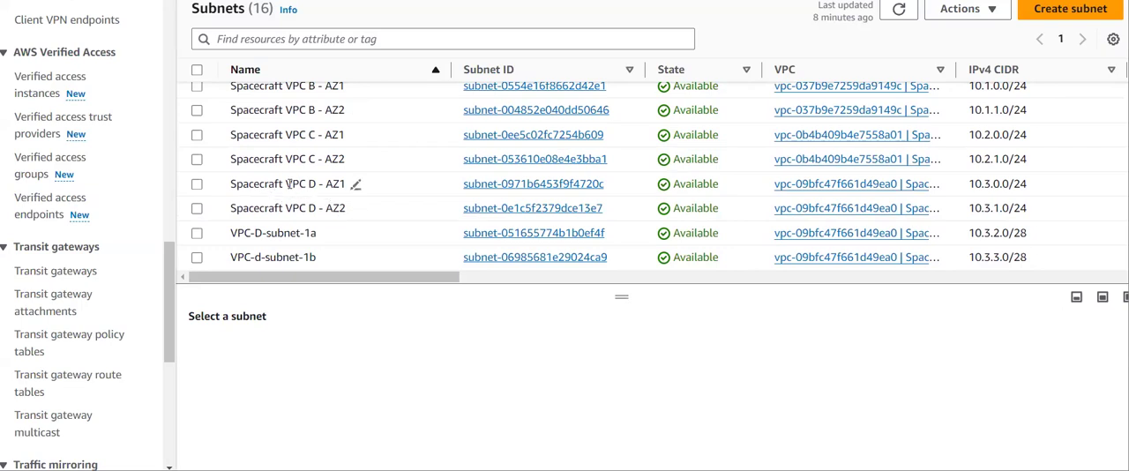
pyautogui.scroll(1, 289, 183)
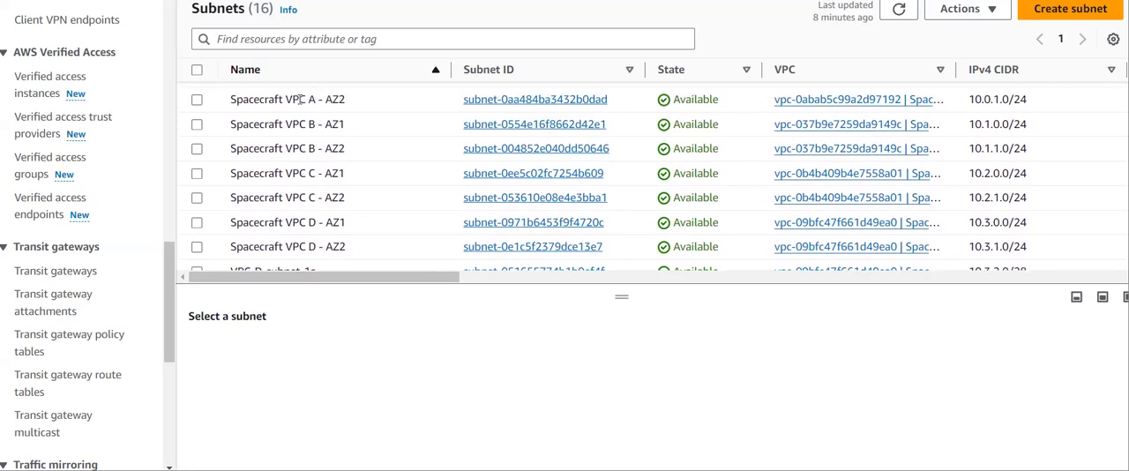
pyautogui.scroll(-1, 301, 124)
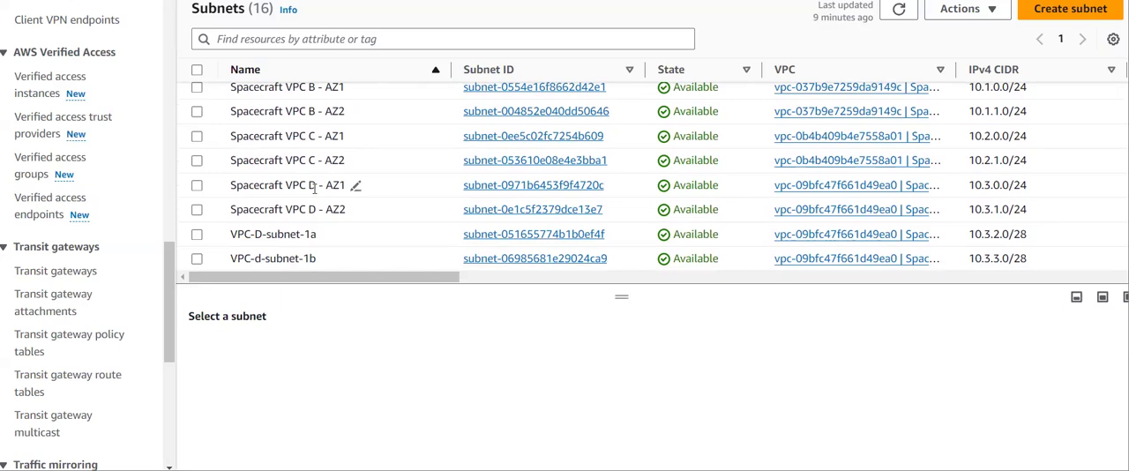
# - Select the Spacecraft VPC D - AZ1 subnet, enlarge its details pane and open its associated route table
pyautogui.click(197, 186)
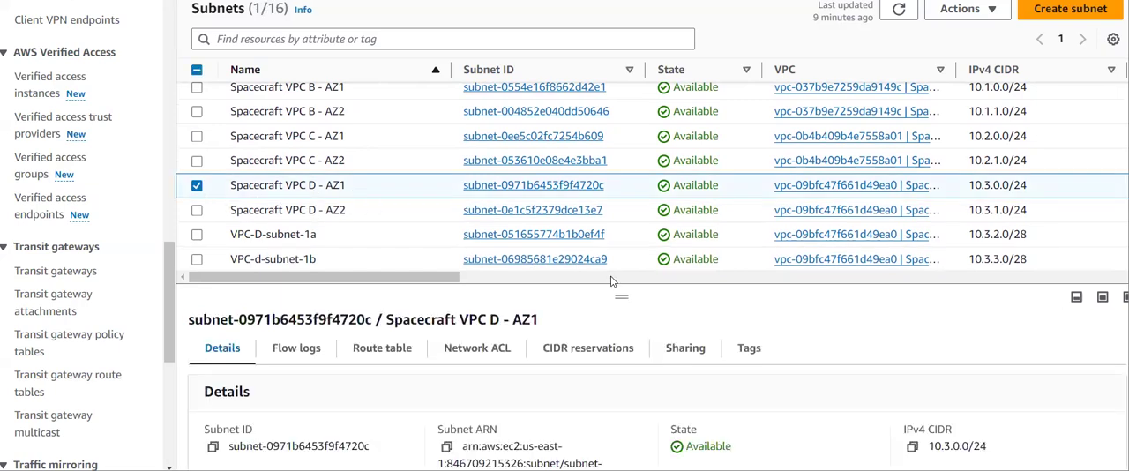
pyautogui.moveTo(622, 293); pyautogui.dragTo(622, 261)
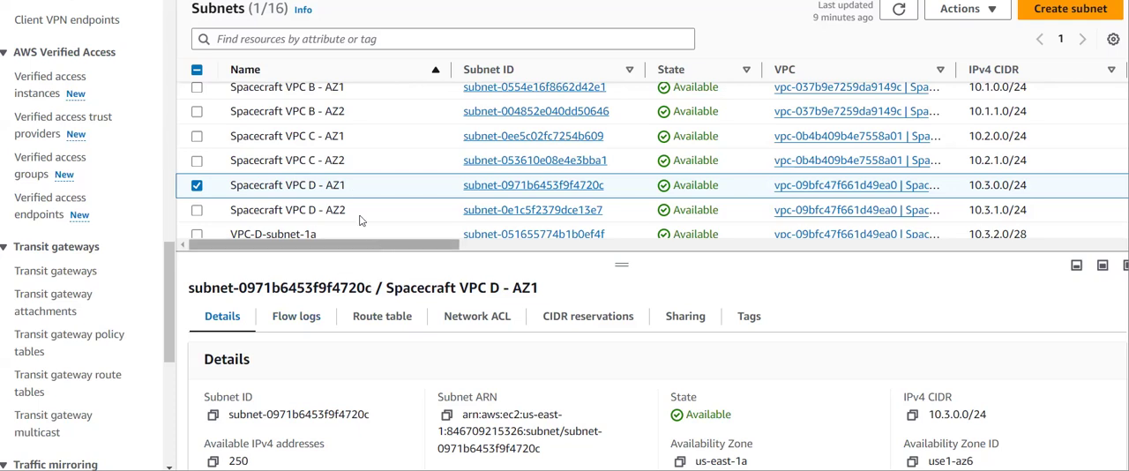
pyautogui.click(402, 318)
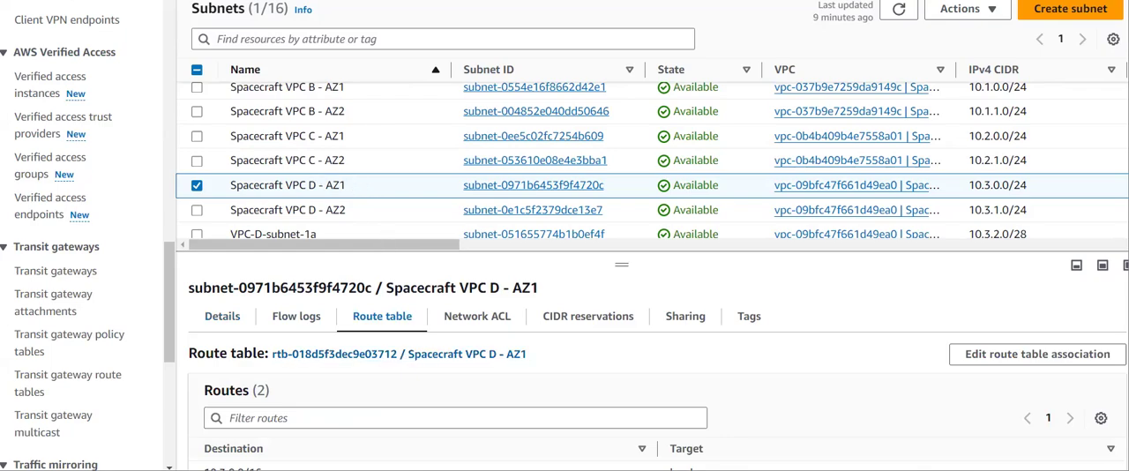
pyautogui.click(564, 2)
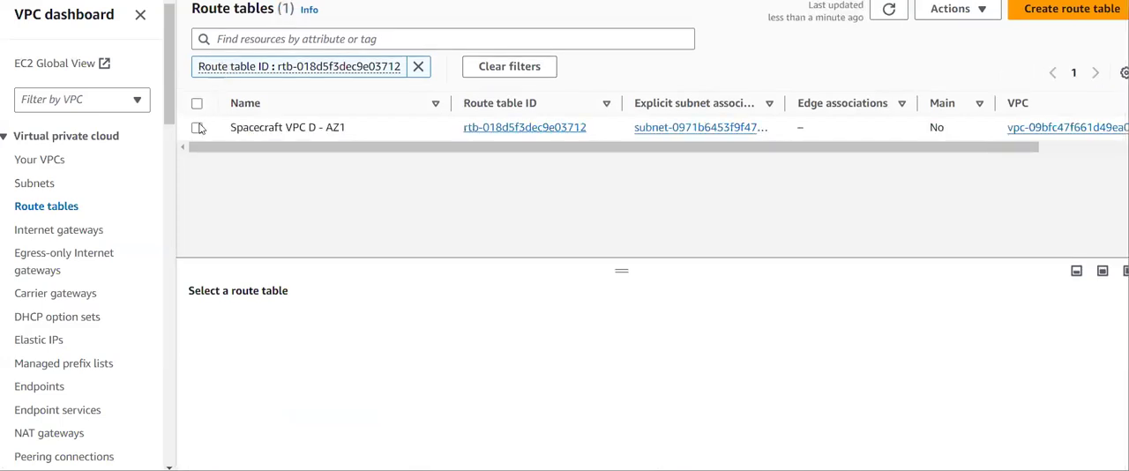
# - Select the Spacecraft VPC D - AZ1 route table, show its routes in an enlarged details pane and open them for editing
pyautogui.click(198, 128)
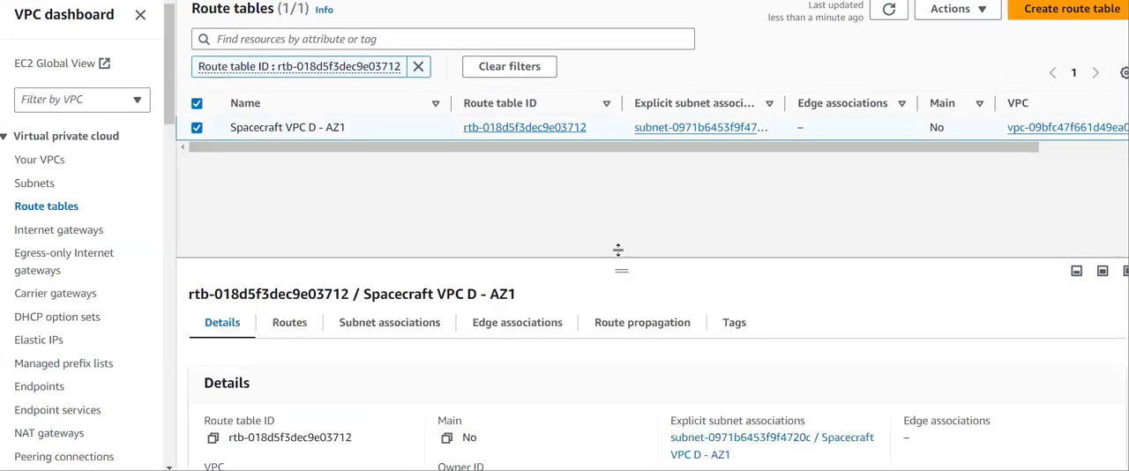
pyautogui.moveTo(618, 249); pyautogui.dragTo(619, 159)
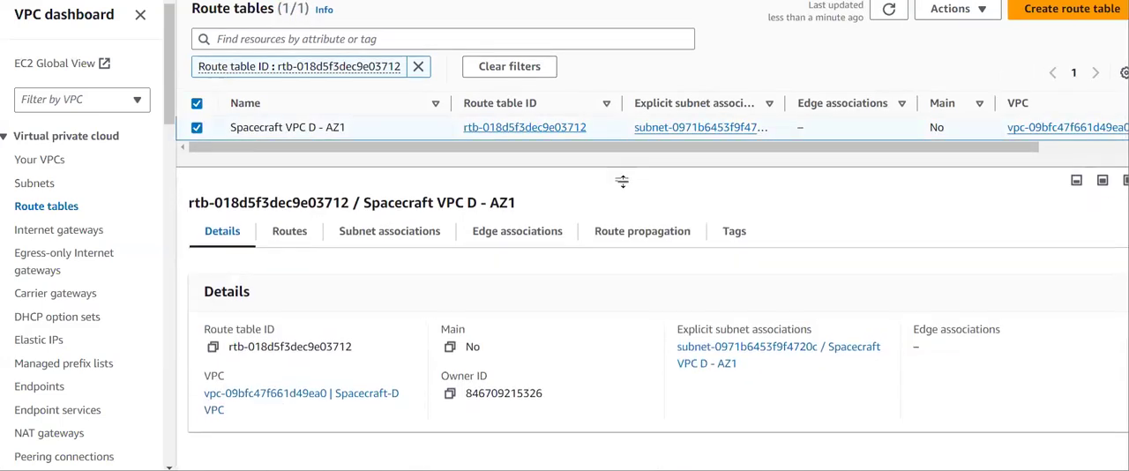
pyautogui.click(291, 231)
pyautogui.click(1078, 275)
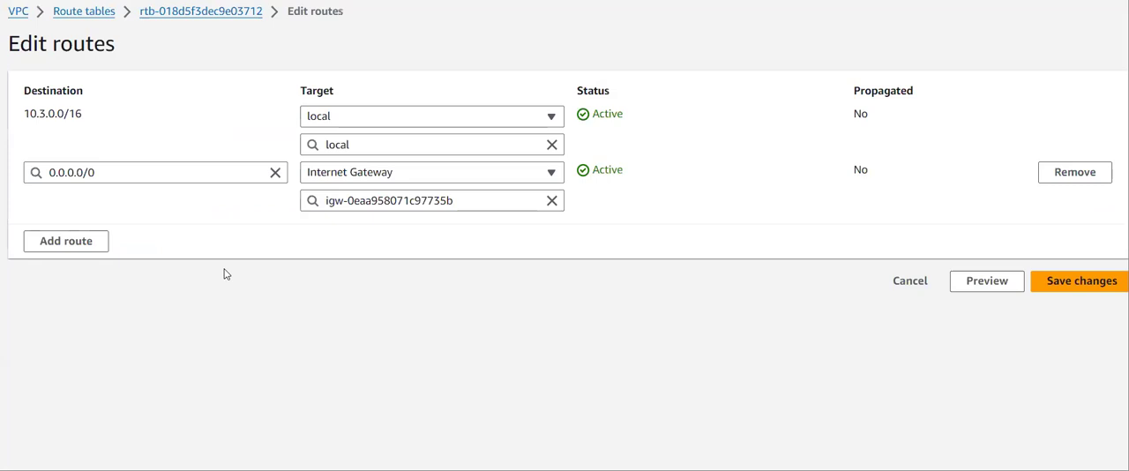
# - Add a route with destination 10.1.0.0/16 to the Spacecraft VPC D - AZ1 route table
pyautogui.click(78, 247)
pyautogui.click(137, 228)
pyautogui.write('10.1.0.0')
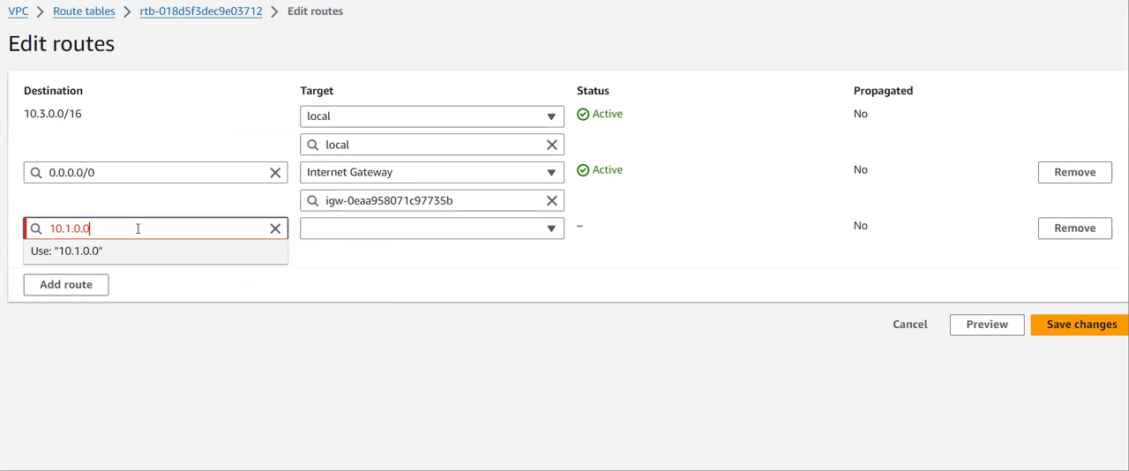
pyautogui.write('/16')
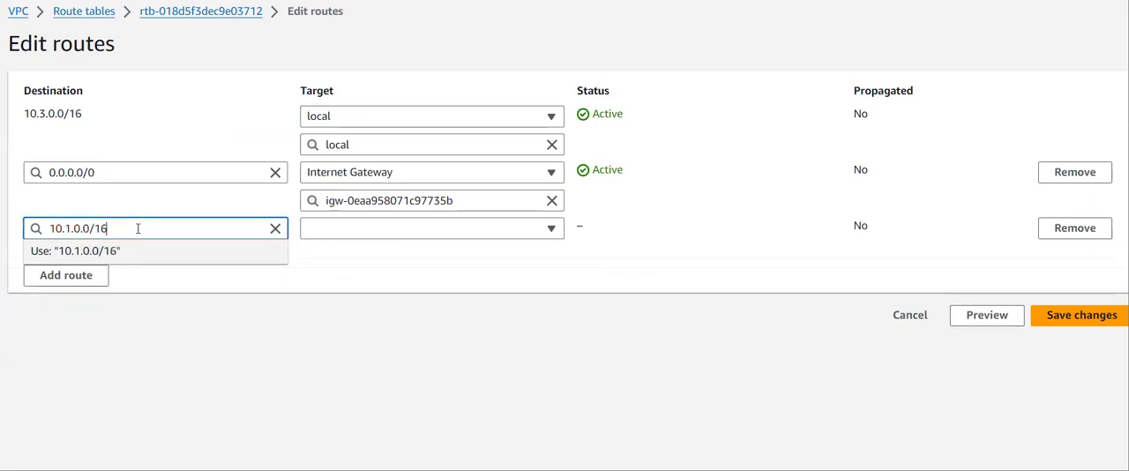
# - Set the new VPC D - AZ1 route's target to transit gateway tgw-03efac198d5bd3480 (vpc-d-attachment) and save the changes
pyautogui.click(369, 231)
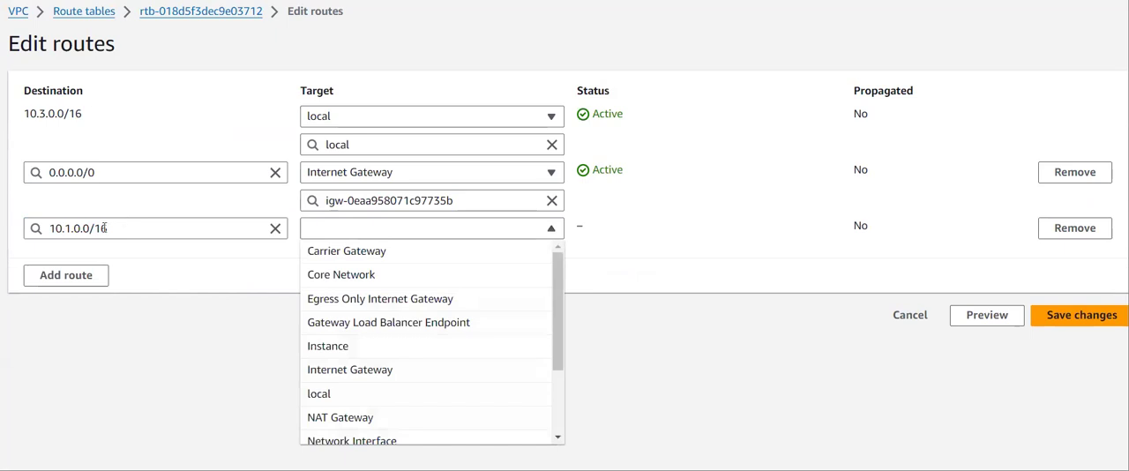
pyautogui.scroll(-2, 363, 428)
pyautogui.click(365, 432)
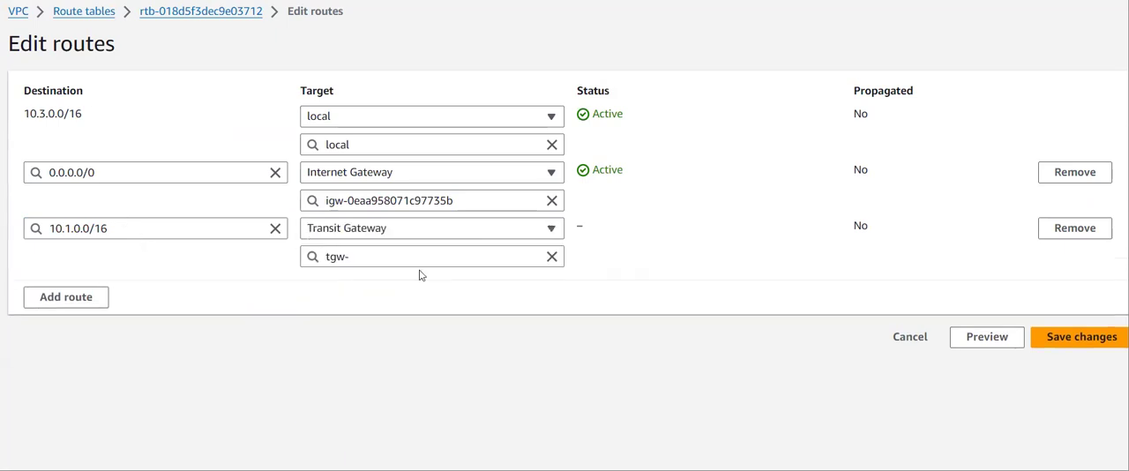
pyautogui.click(416, 259)
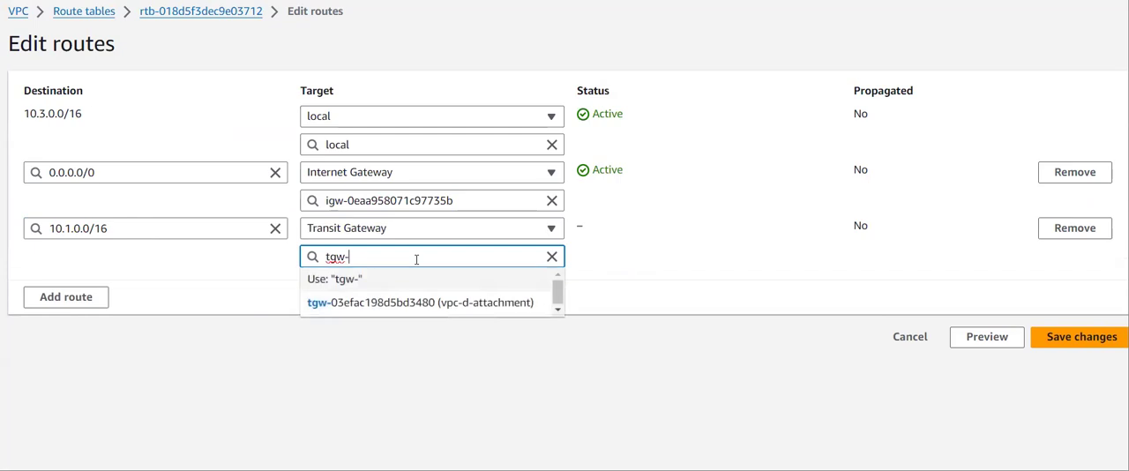
pyautogui.click(424, 313)
pyautogui.click(1071, 336)
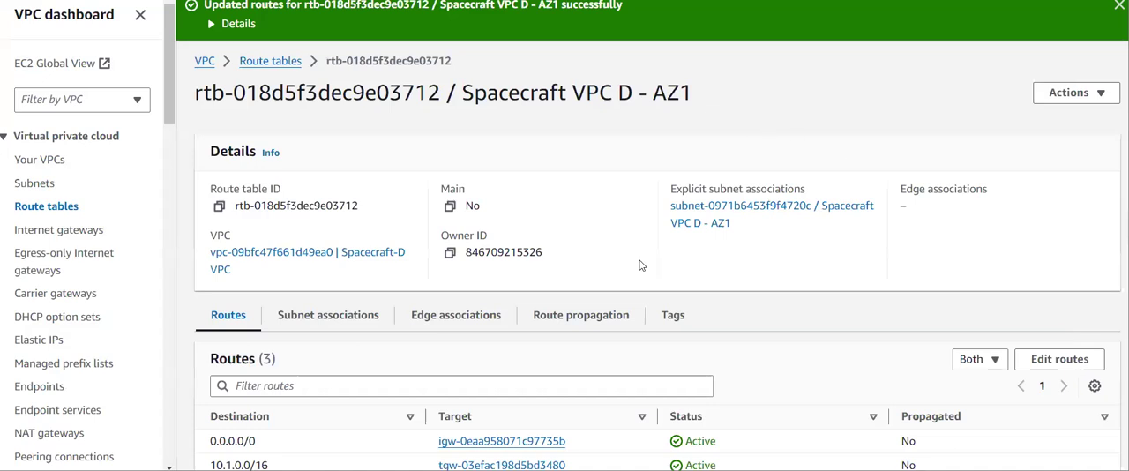
pyautogui.scroll(-1, 641, 262)
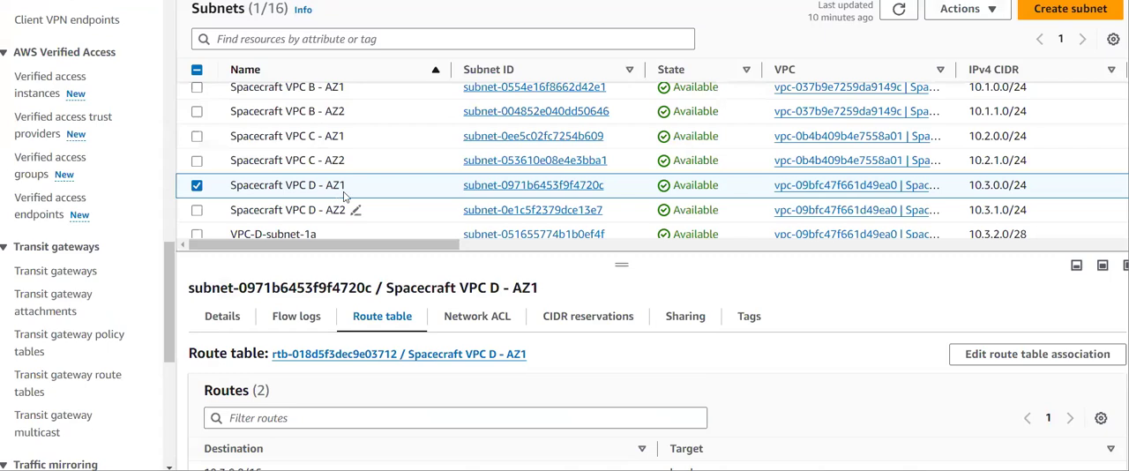
# - Switch the subnet selection to Spacecraft VPC D - AZ2 and open its associated route table
pyautogui.click(196, 186)
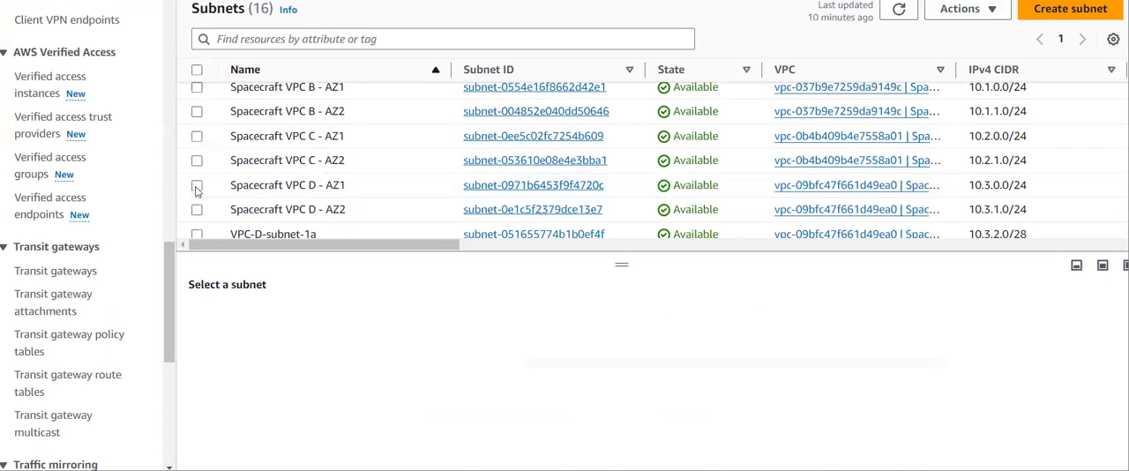
pyautogui.click(197, 210)
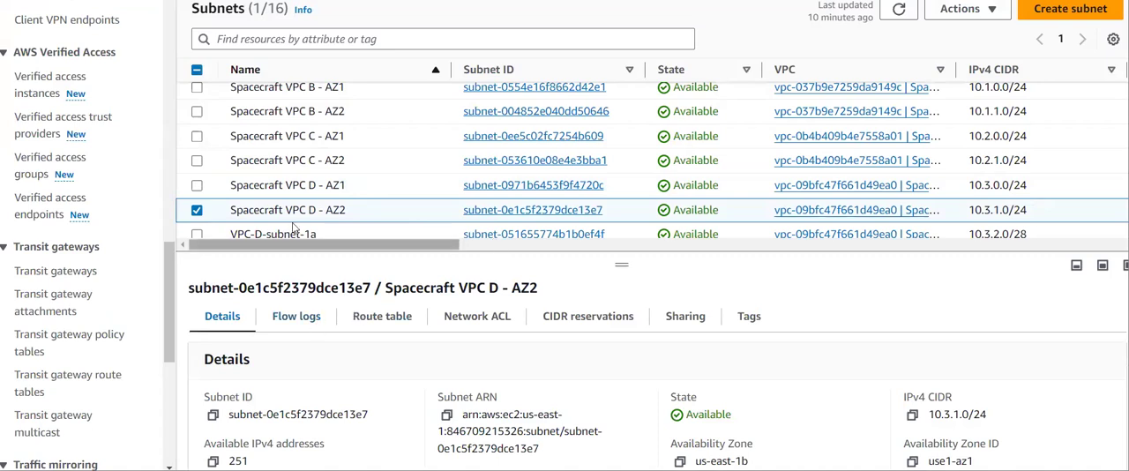
pyautogui.click(364, 322)
pyautogui.click(351, 360)
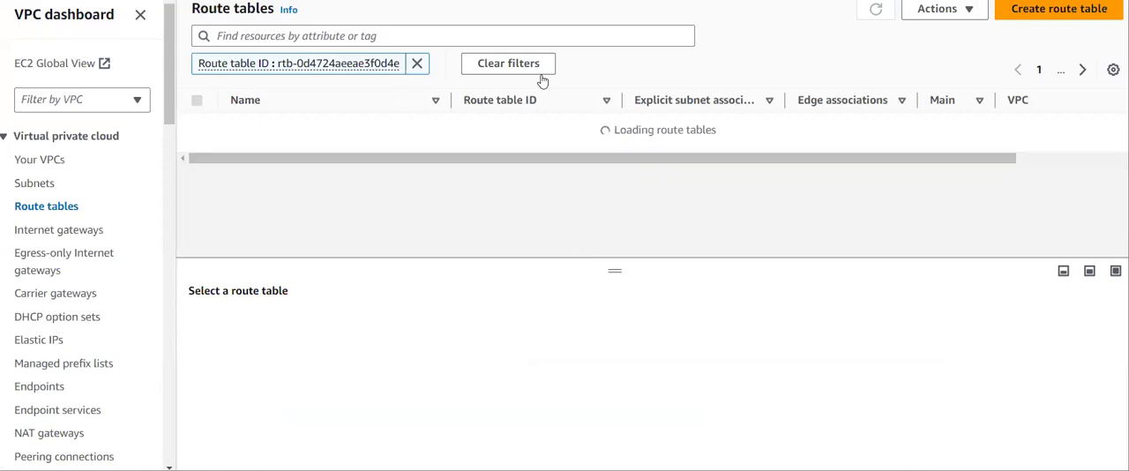
# - Select the Spacecraft VPC D - AZ2 route table and open its routes for editing
pyautogui.click(197, 128)
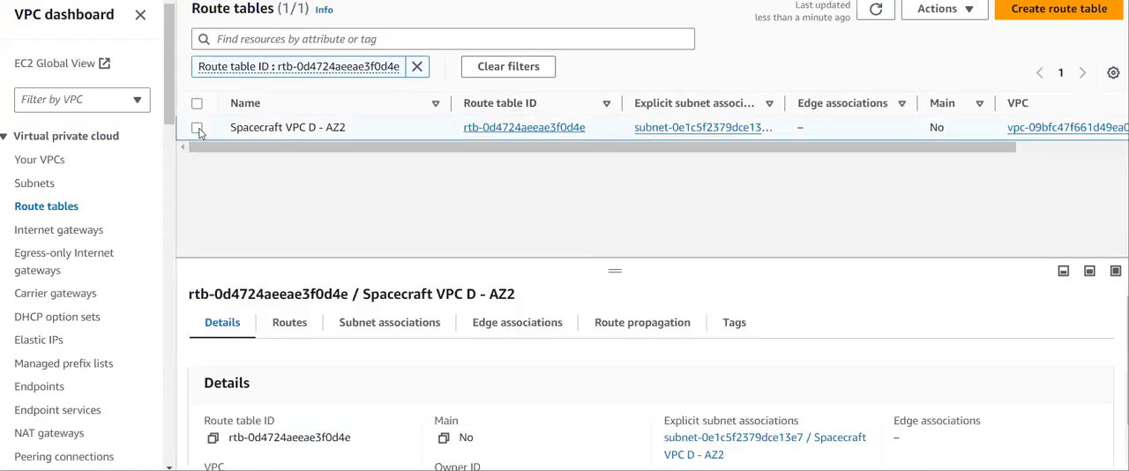
pyautogui.click(268, 332)
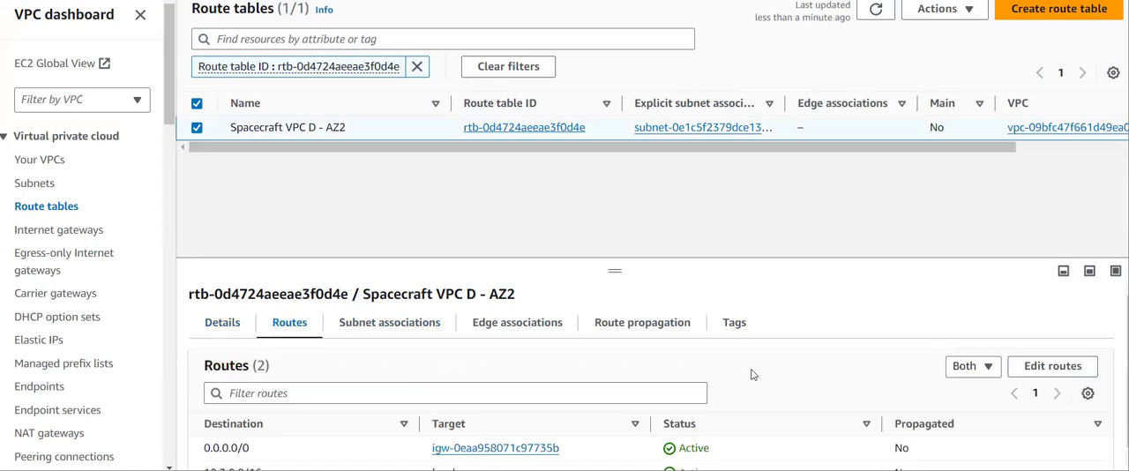
pyautogui.click(1028, 374)
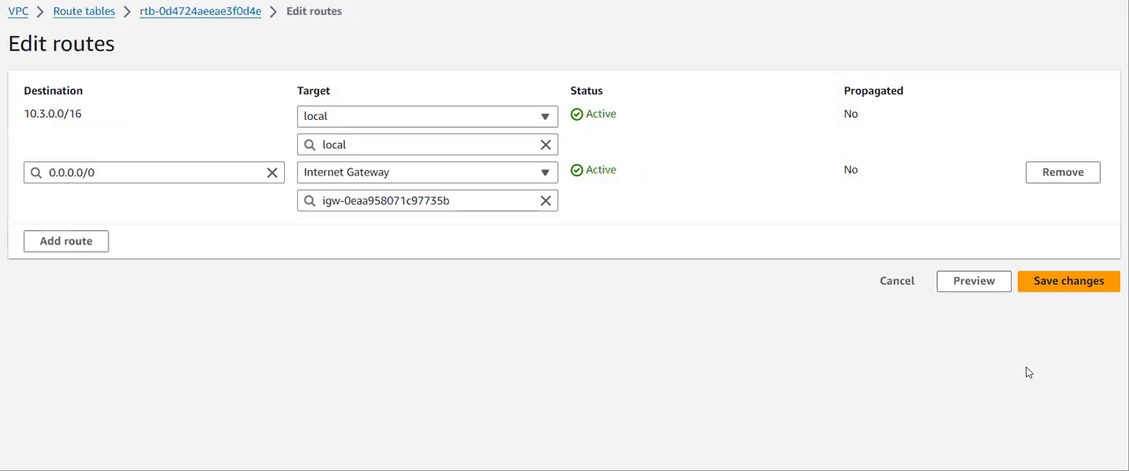
# - Add a route with destination 10.1.0.0/16 to the Spacecraft VPC D - AZ2 route table
pyautogui.click(100, 249)
pyautogui.click(109, 229)
pyautogui.write('10.1')
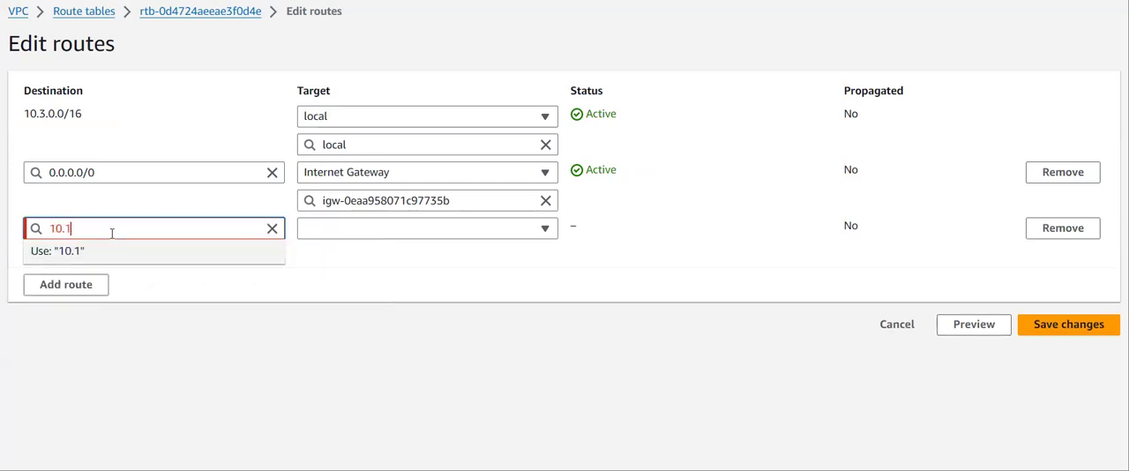
pyautogui.write('.0.0/16')
# - Set the new VPC D - AZ2 route's target to transit gateway tgw-03efac198d5bd3480, save the changes and review the route list
pyautogui.click(404, 231)
pyautogui.press('t')
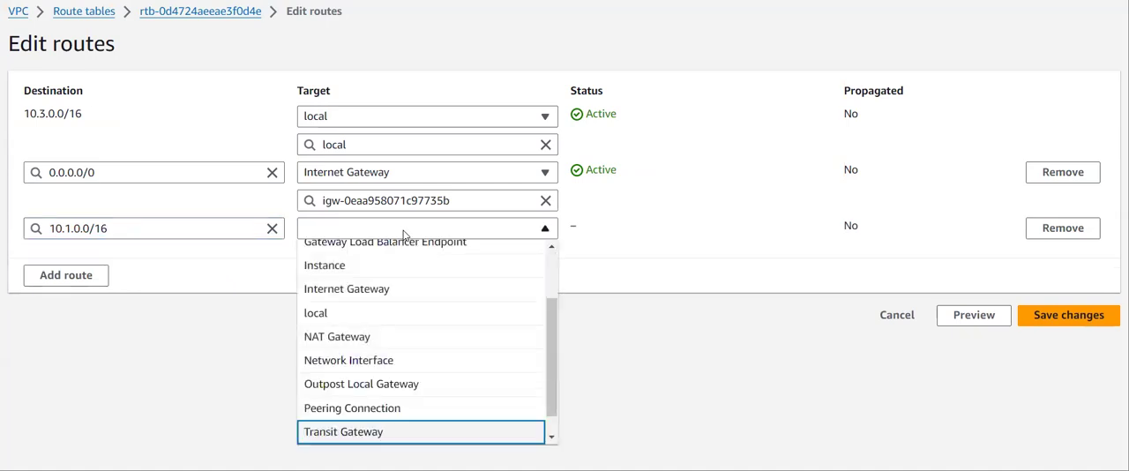
pyautogui.press('Return')
pyautogui.click(400, 254)
pyautogui.press('Down')
pyautogui.press('Return')
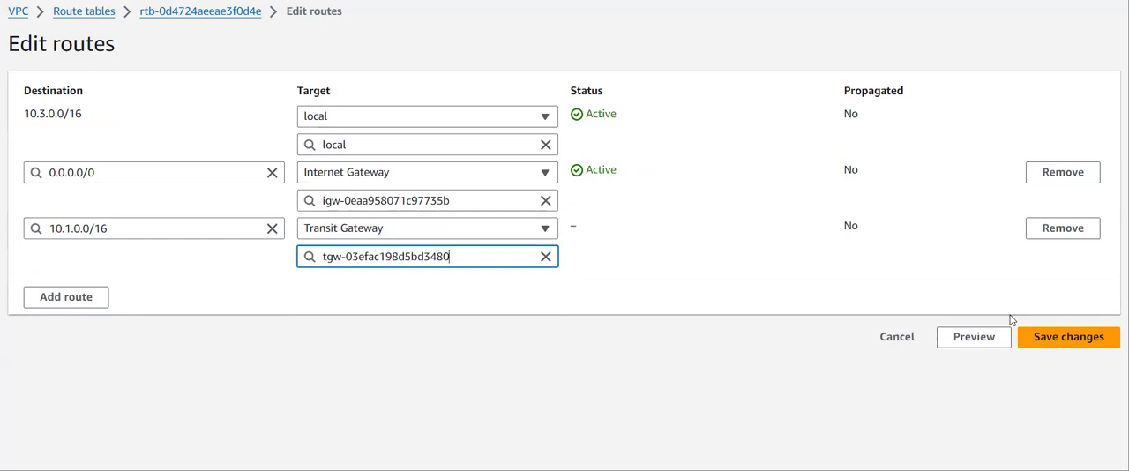
pyautogui.click(1033, 337)
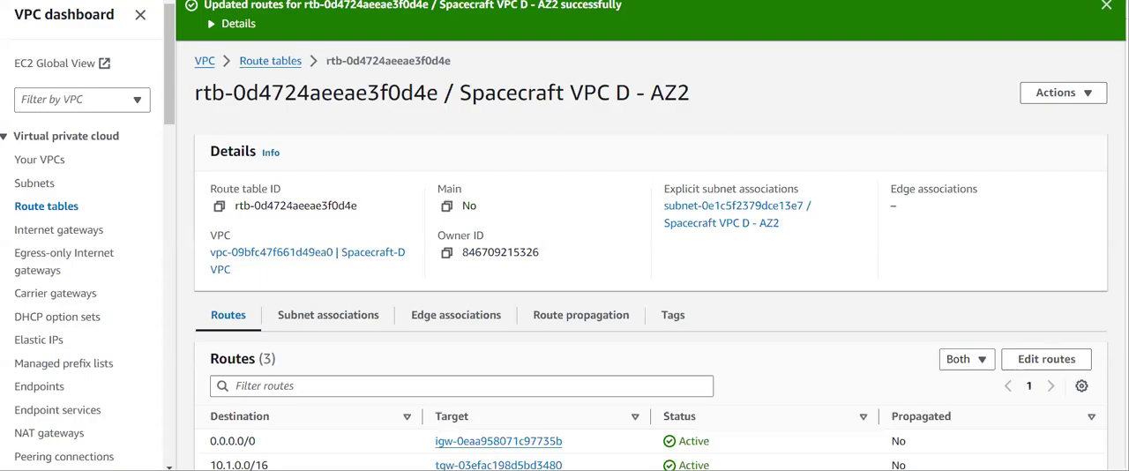
pyautogui.scroll(-1, 877, 185)
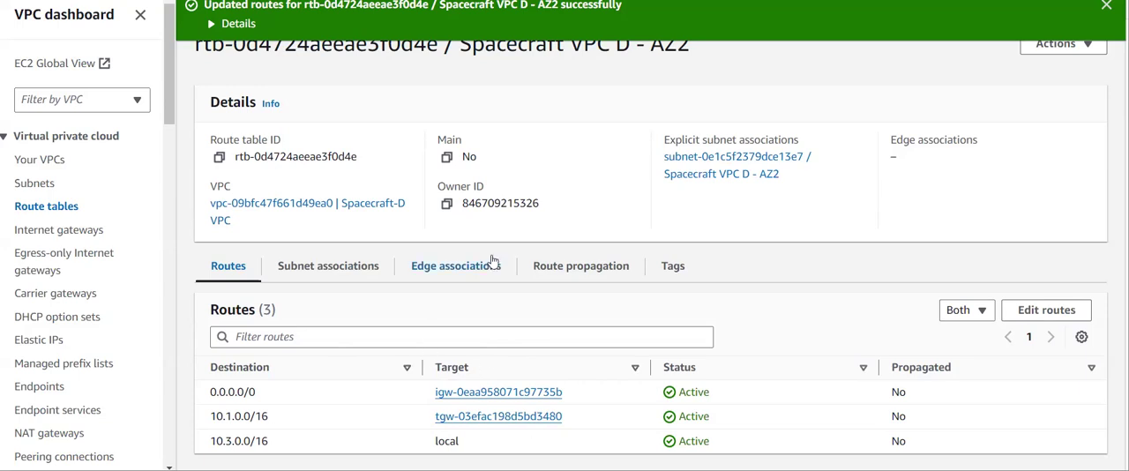
pyautogui.scroll(1, 494, 262)
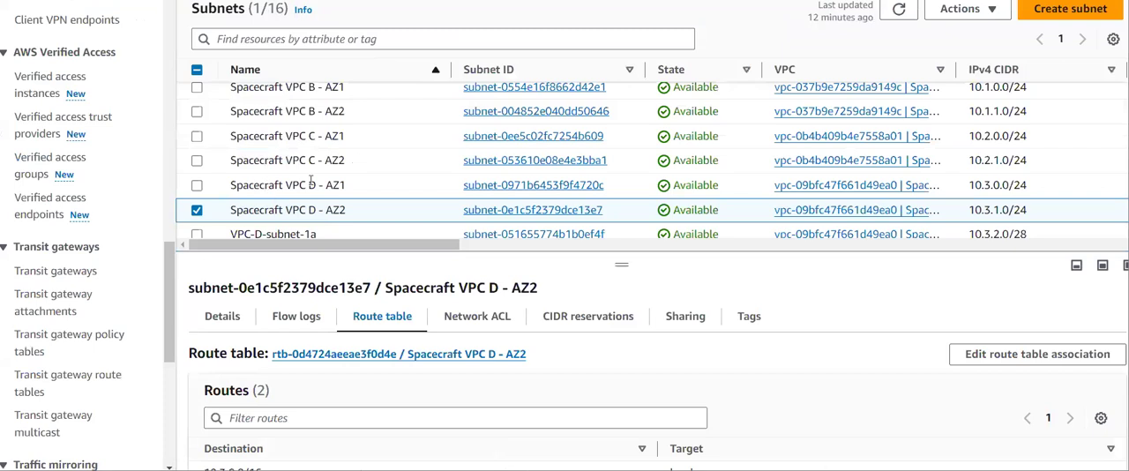
# - Review the Spacecraft subnets and check the Spacecraft VPC B - AZ2 subnet's route table for the 10.3.0.0/16 transit gateway route
pyautogui.scroll(5, 282, 179)
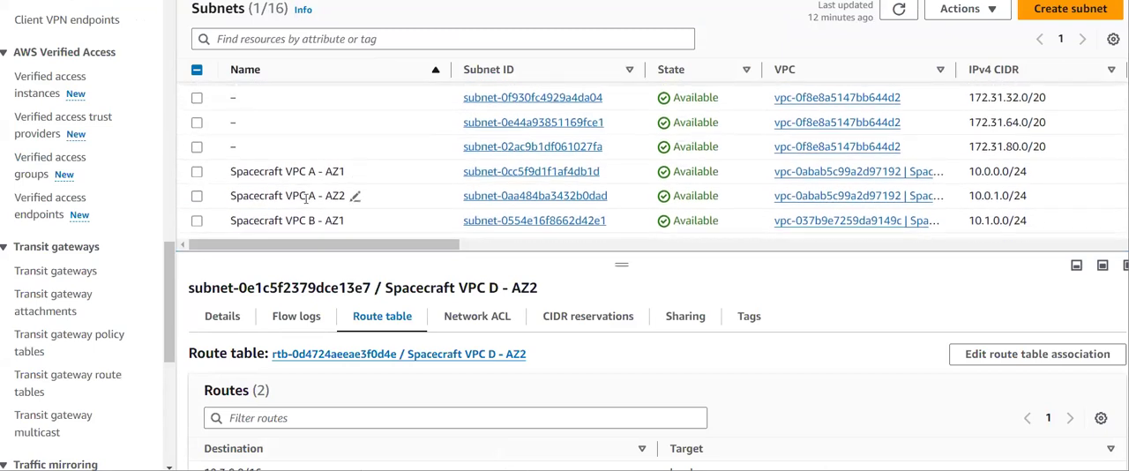
pyautogui.scroll(-2, 299, 196)
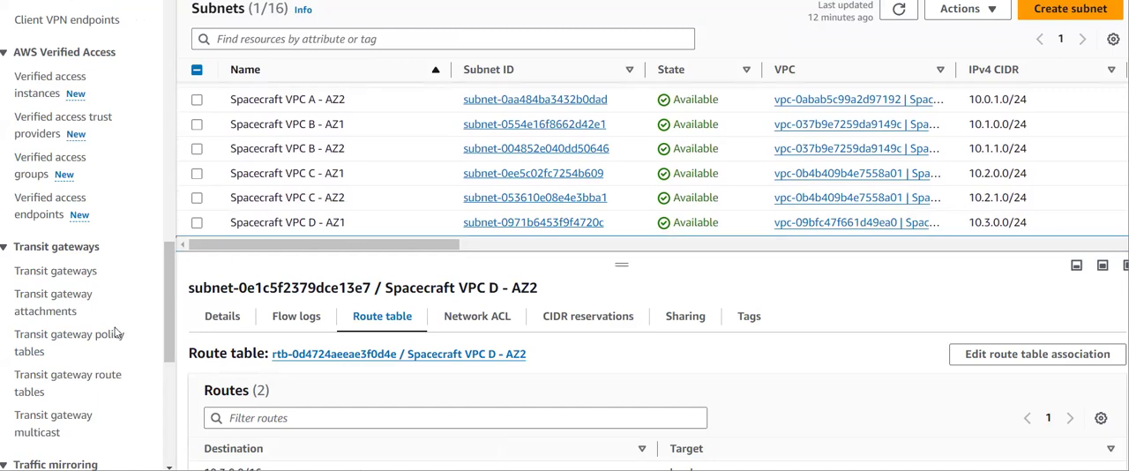
pyautogui.scroll(-1, 403, 374)
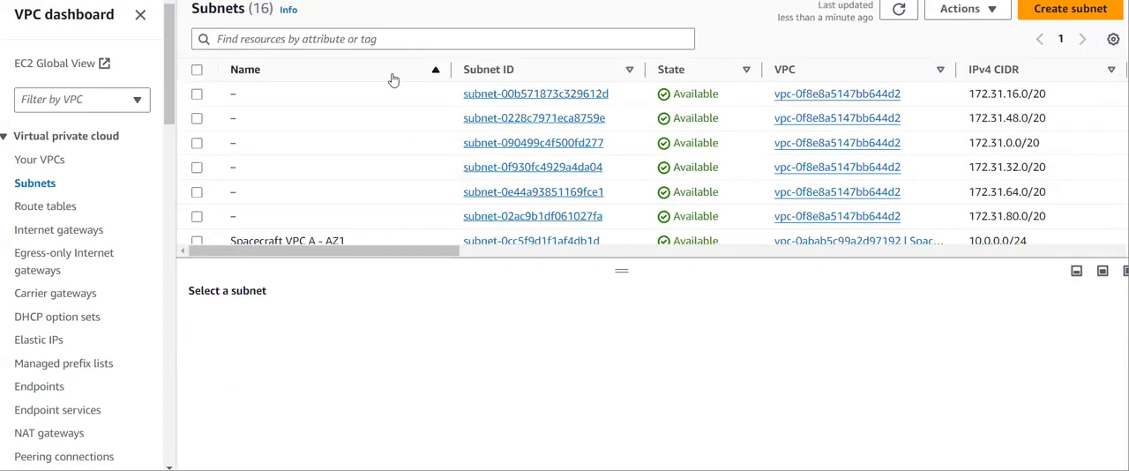
pyautogui.scroll(-5, 394, 80)
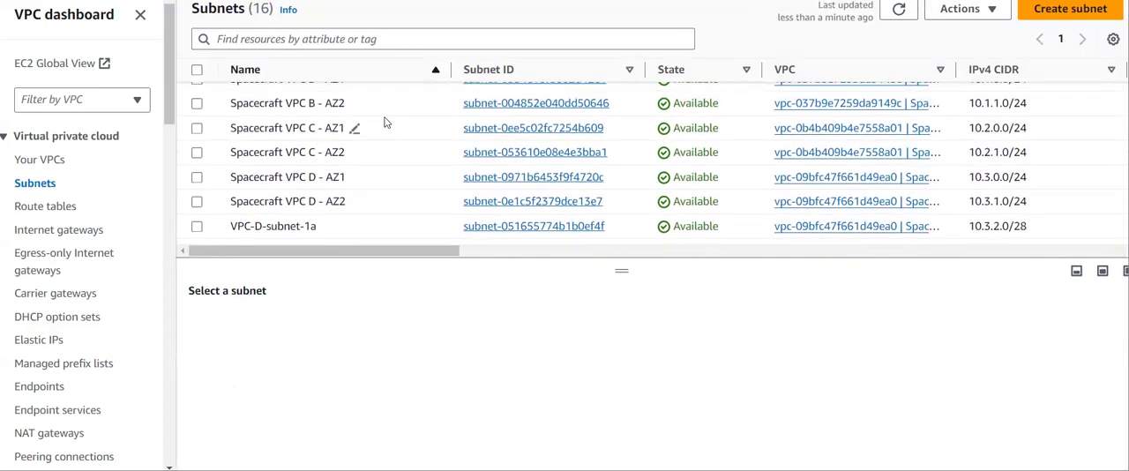
pyautogui.click(197, 104)
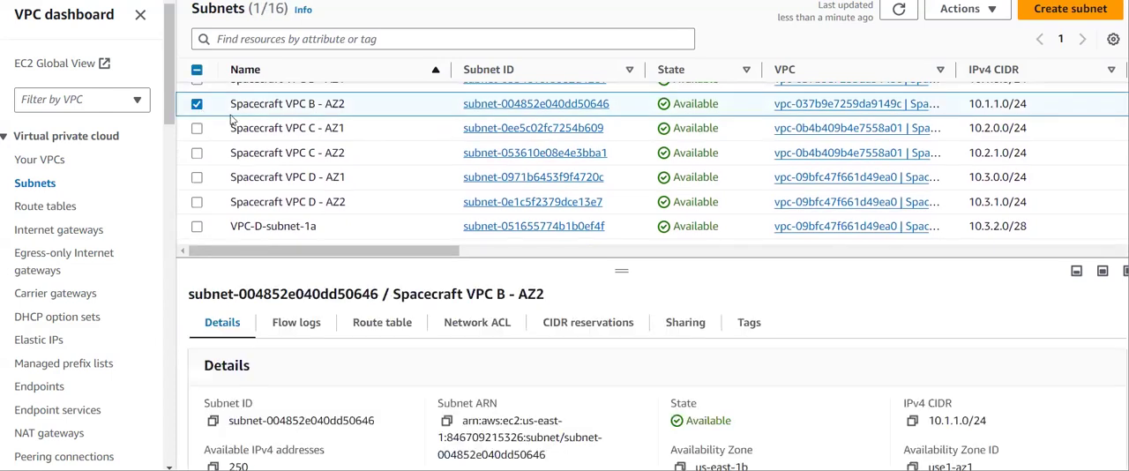
pyautogui.click(382, 322)
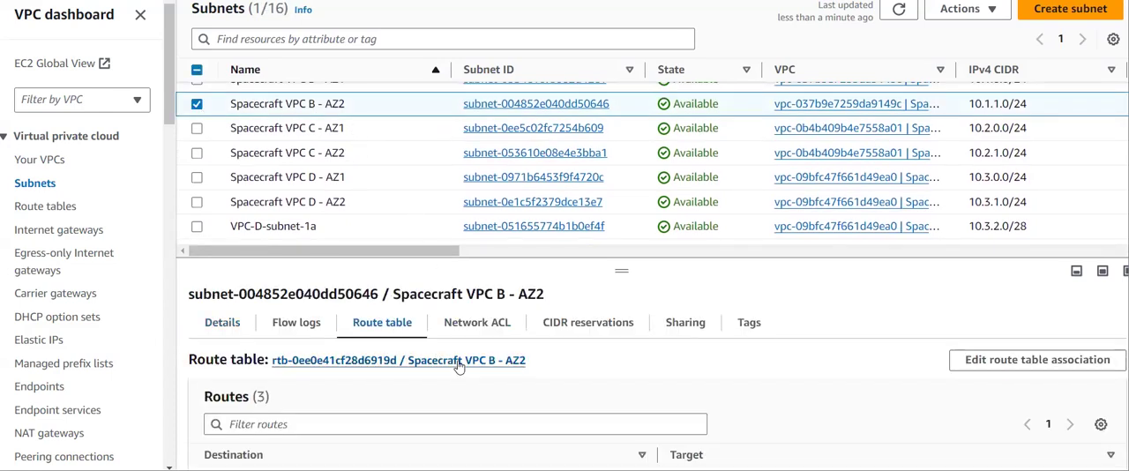
pyautogui.scroll(-1, 461, 297)
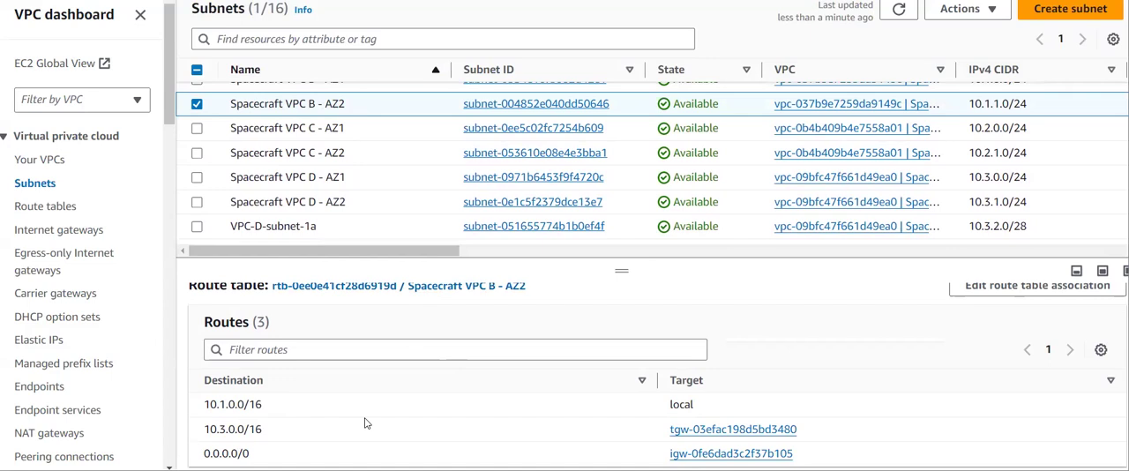
pyautogui.moveTo(267, 436); pyautogui.dragTo(194, 436)
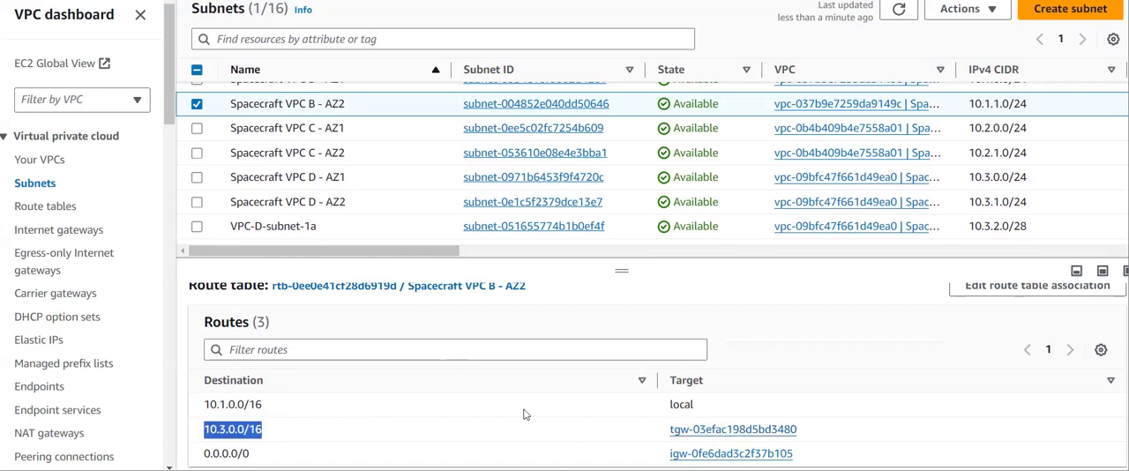
pyautogui.scroll(2, 253, 201)
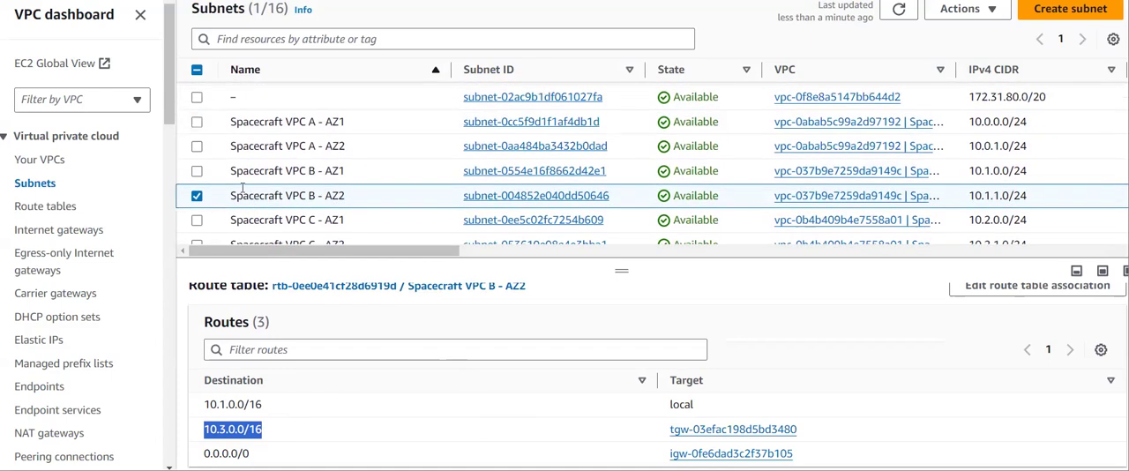
# - Check the Spacecraft VPC B - AZ1 subnet's route table for the 10.3.0.0/16 transit gateway route
pyautogui.click(196, 193)
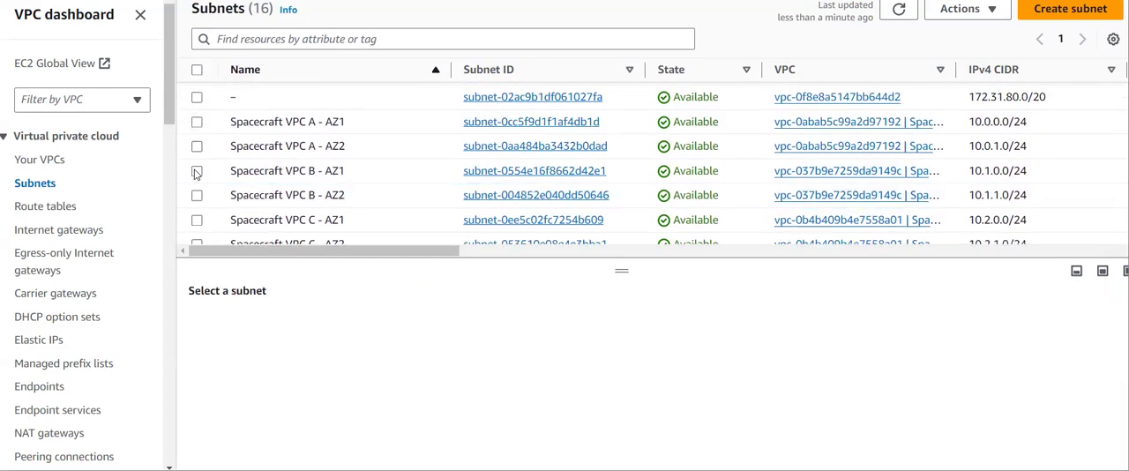
pyautogui.click(196, 172)
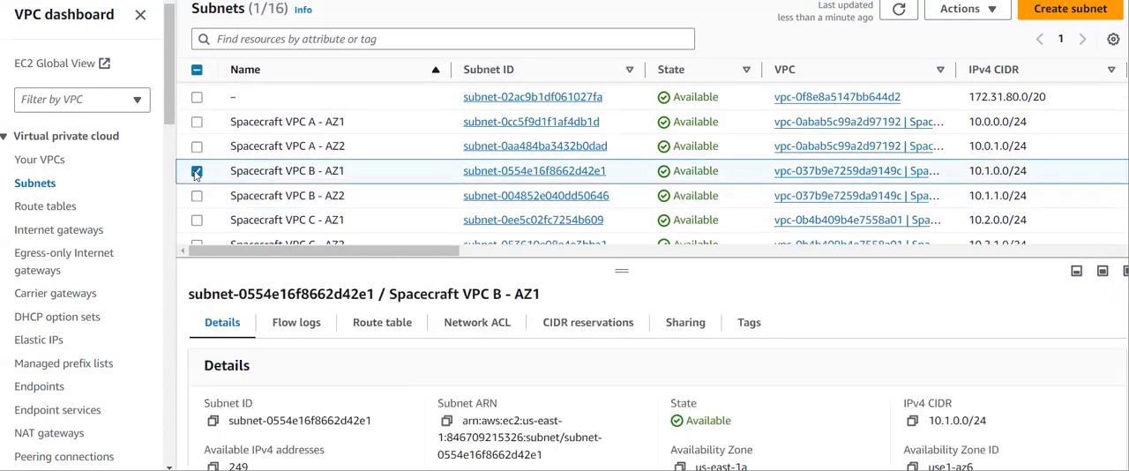
pyautogui.click(370, 322)
pyautogui.scroll(-1, 438, 375)
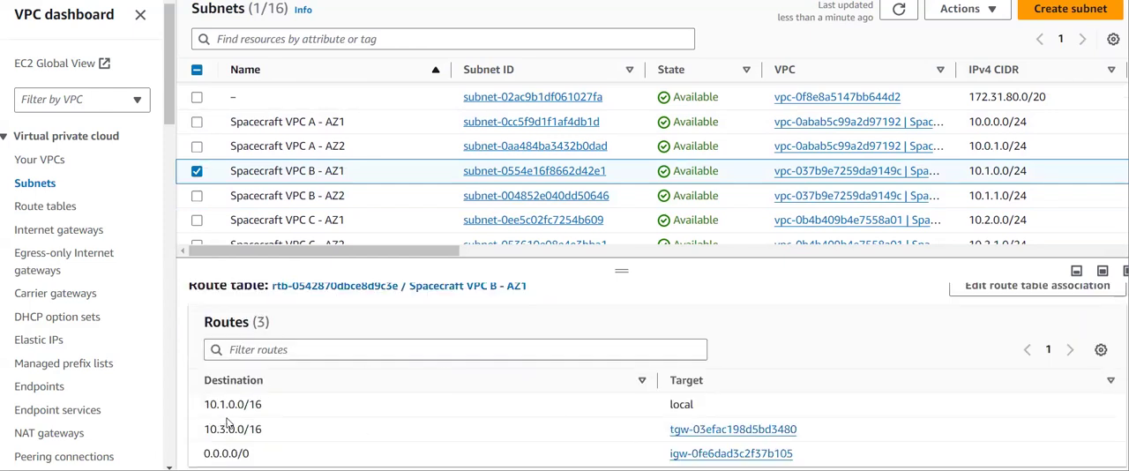
pyautogui.moveTo(267, 429); pyautogui.dragTo(209, 429)
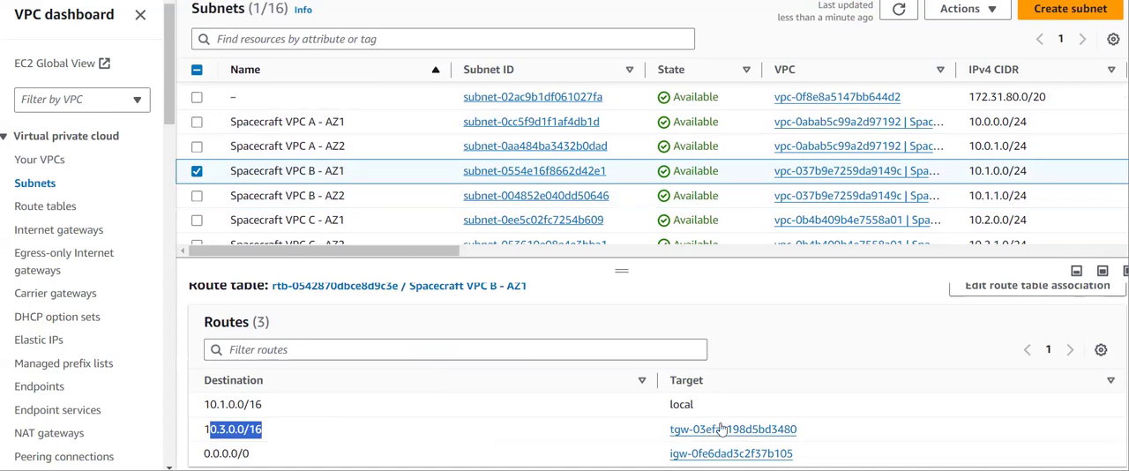
# - Check the Spacecraft VPC D - AZ1 subnet's route table for the 10.1.0.0/16 transit gateway route
pyautogui.click(197, 173)
pyautogui.scroll(-3, 197, 172)
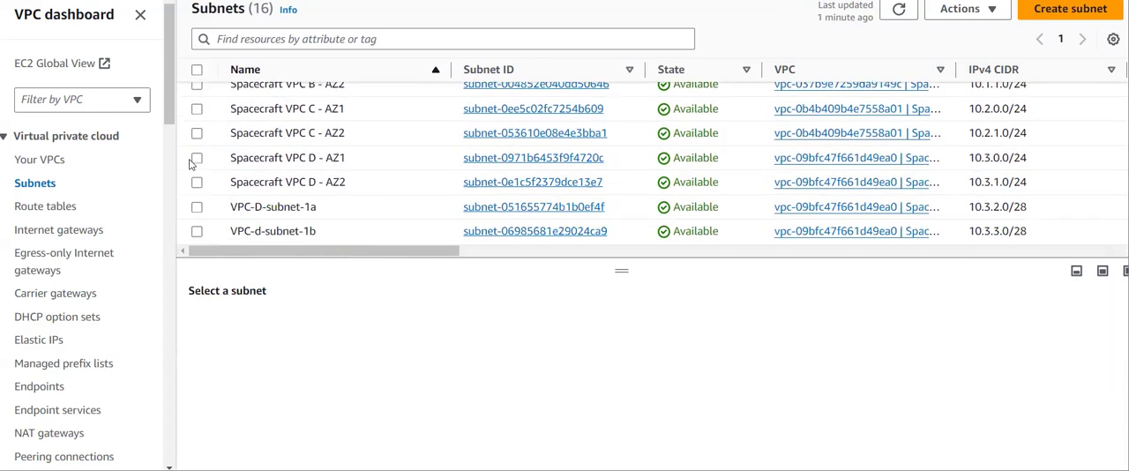
pyautogui.click(196, 158)
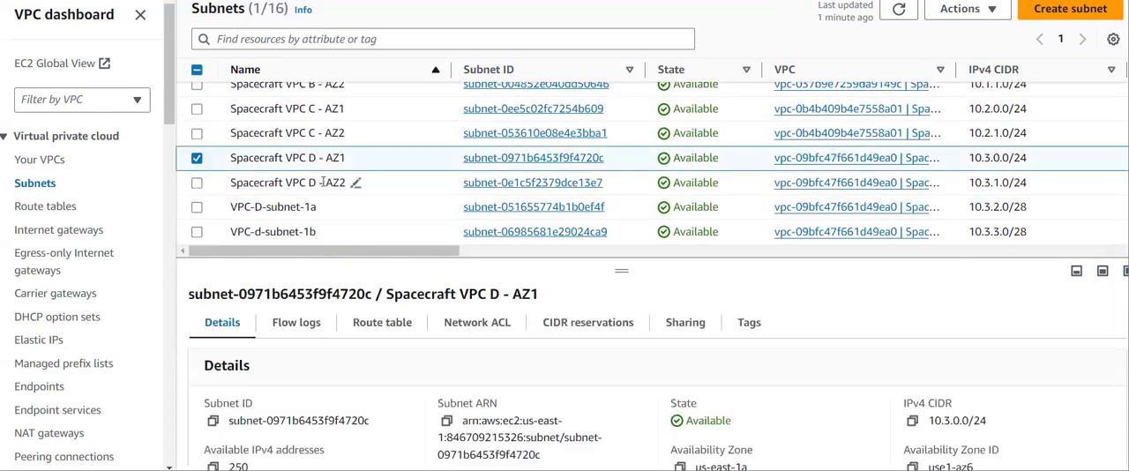
pyautogui.click(392, 330)
pyautogui.scroll(-1, 531, 406)
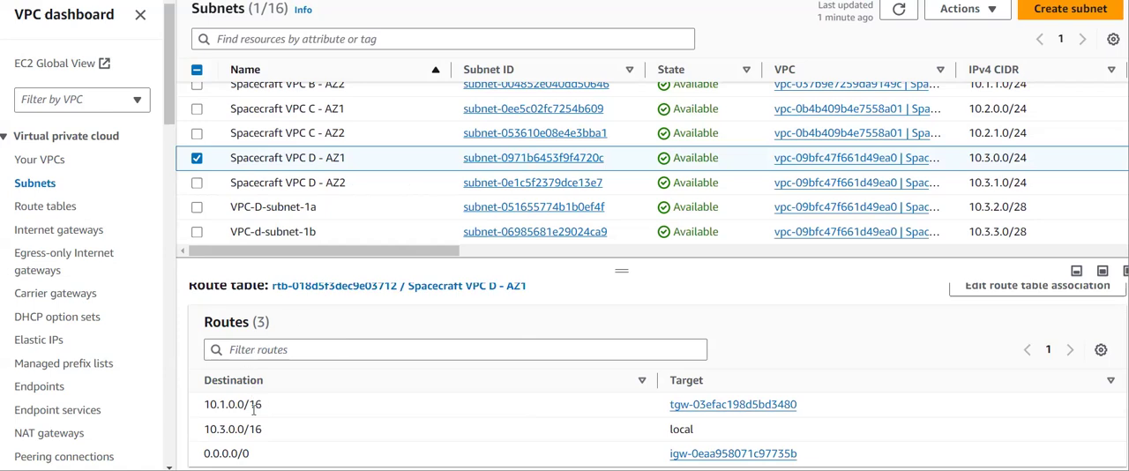
pyautogui.moveTo(256, 405); pyautogui.dragTo(202, 411)
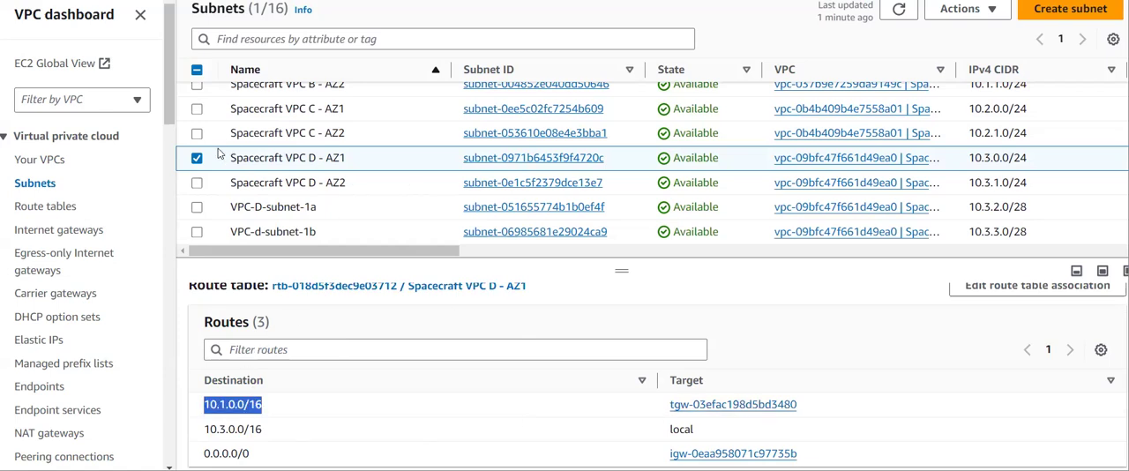
# - Check the Spacecraft VPC D - AZ2 subnet's route table for the 10.1.0.0/16 transit gateway route
pyautogui.click(197, 160)
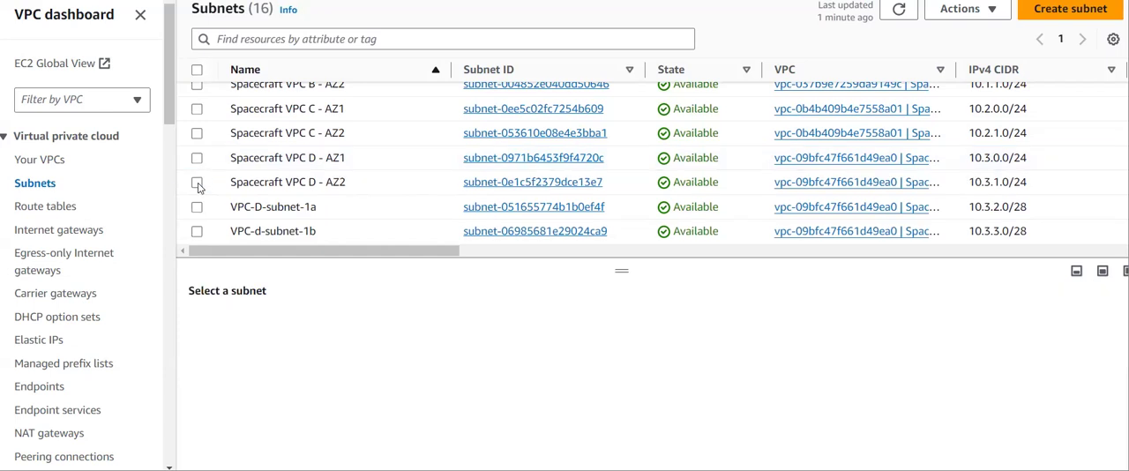
pyautogui.click(198, 183)
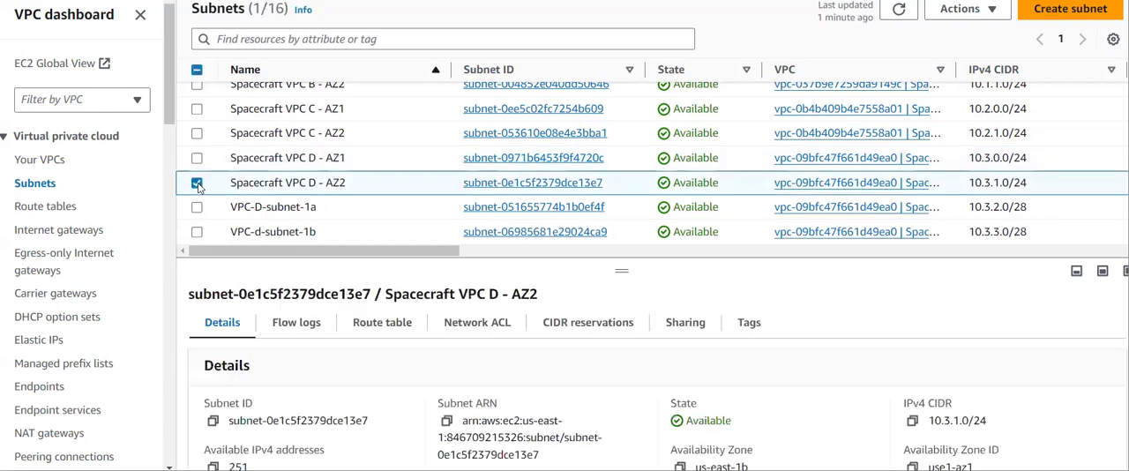
pyautogui.click(371, 326)
pyautogui.scroll(-2, 422, 389)
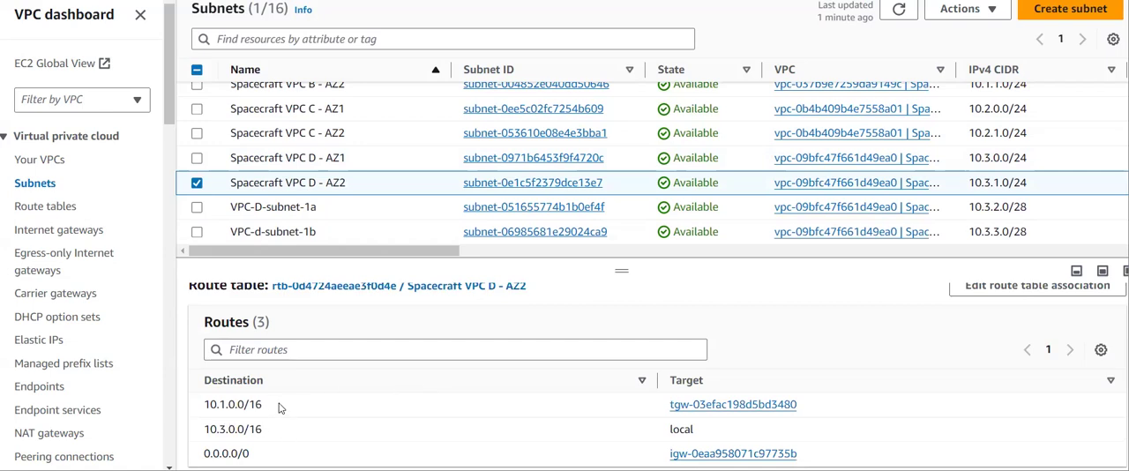
pyautogui.moveTo(275, 405); pyautogui.dragTo(207, 377)
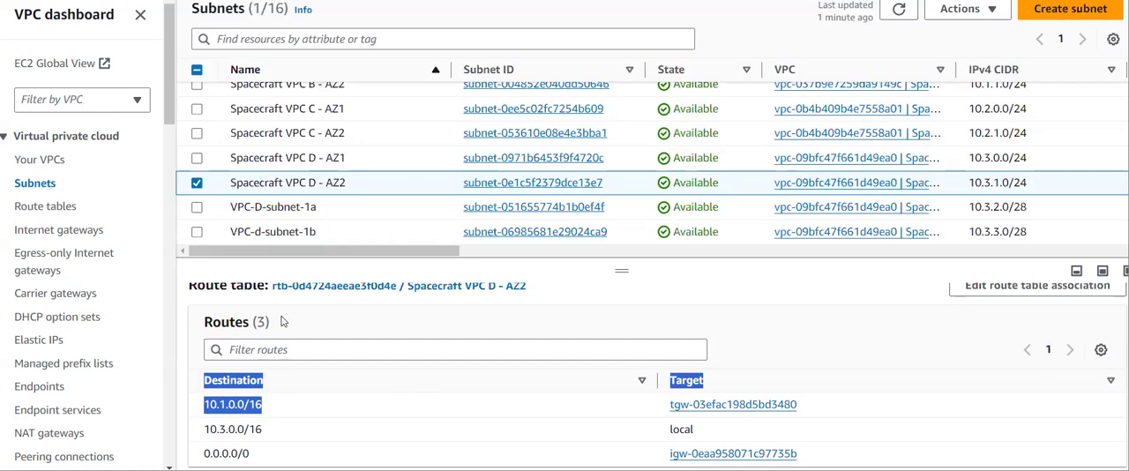
# - Select only VPC-D-subnet-1a and check its route table for the 10.1.0.0/16 transit gateway route
pyautogui.click(197, 208)
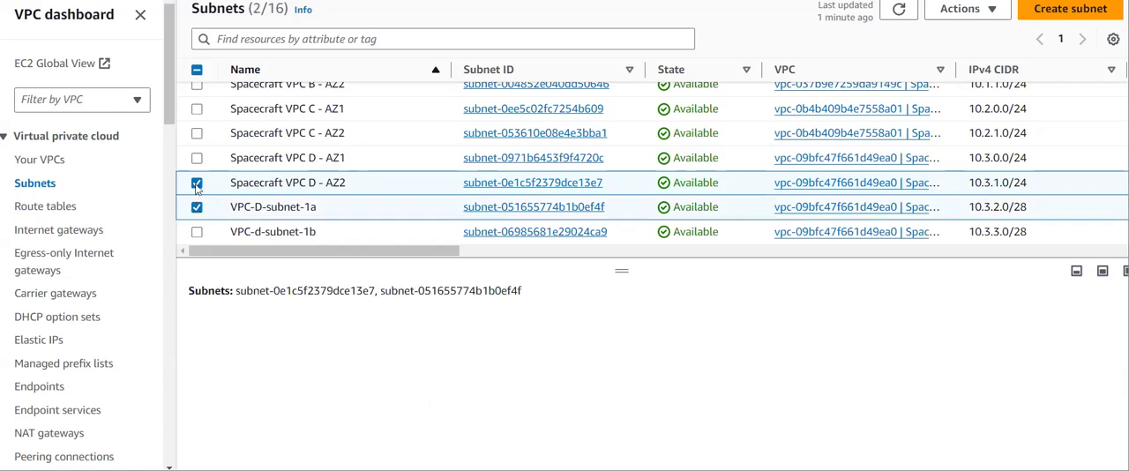
pyautogui.click(197, 183)
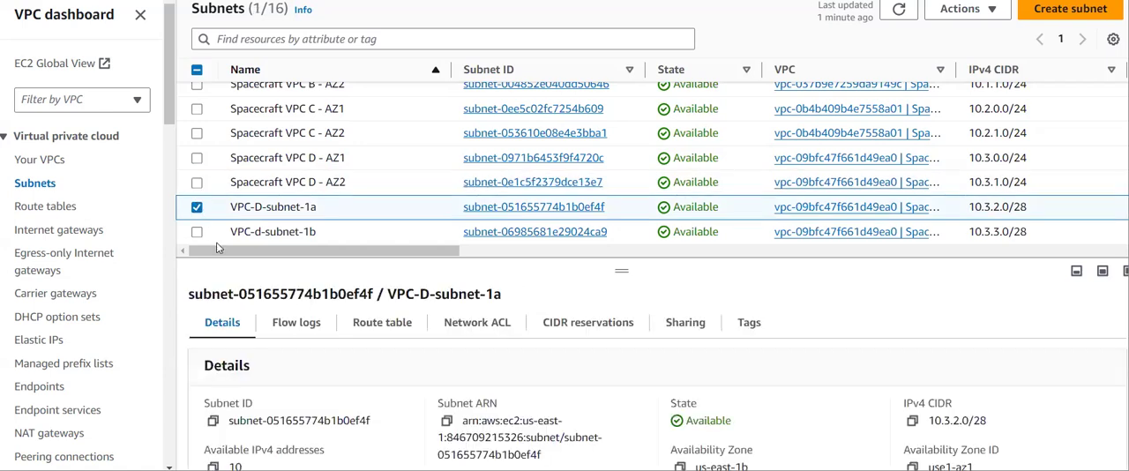
pyautogui.click(371, 332)
pyautogui.scroll(-1, 425, 379)
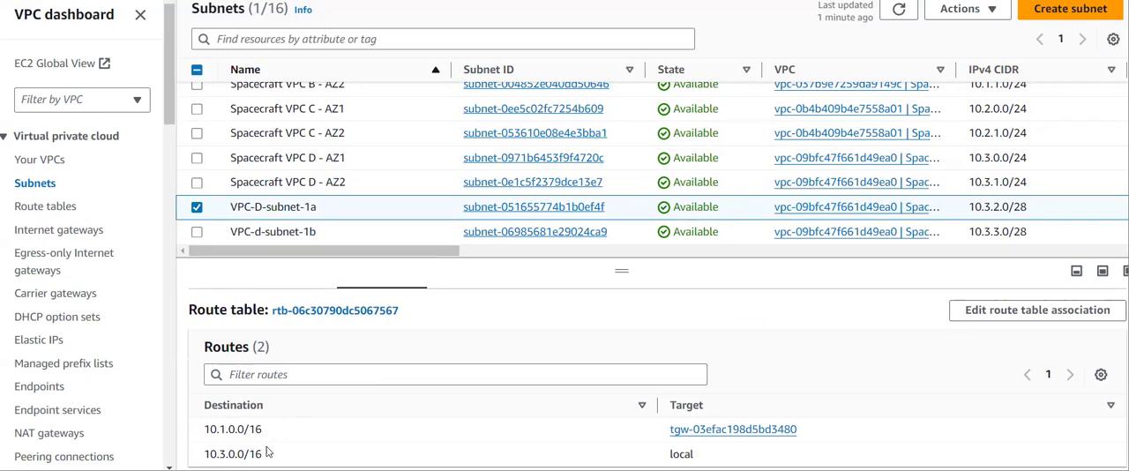
pyautogui.moveTo(273, 431); pyautogui.dragTo(197, 431)
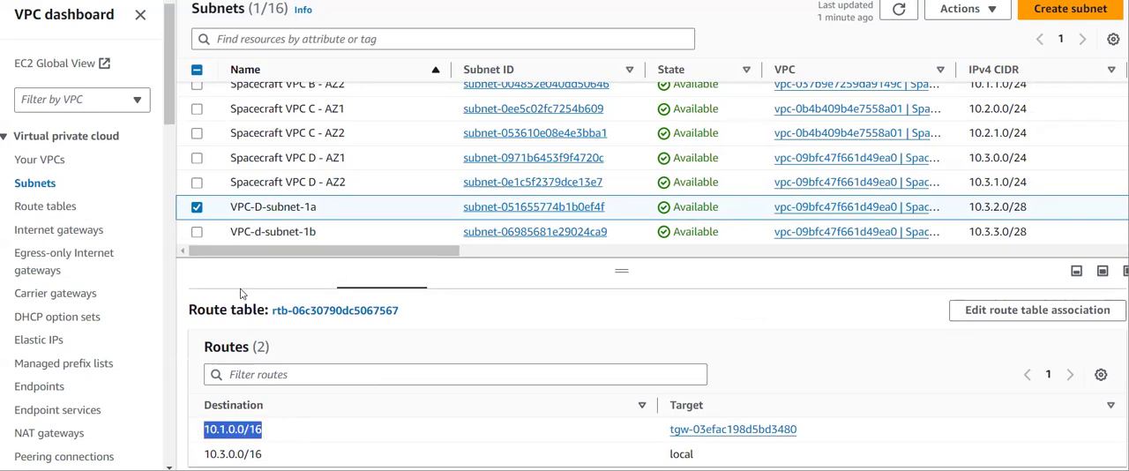
# - Select only VPC-d-subnet-1b and check its route table for the 10.1.0.0/16 transit gateway route
pyautogui.click(196, 232)
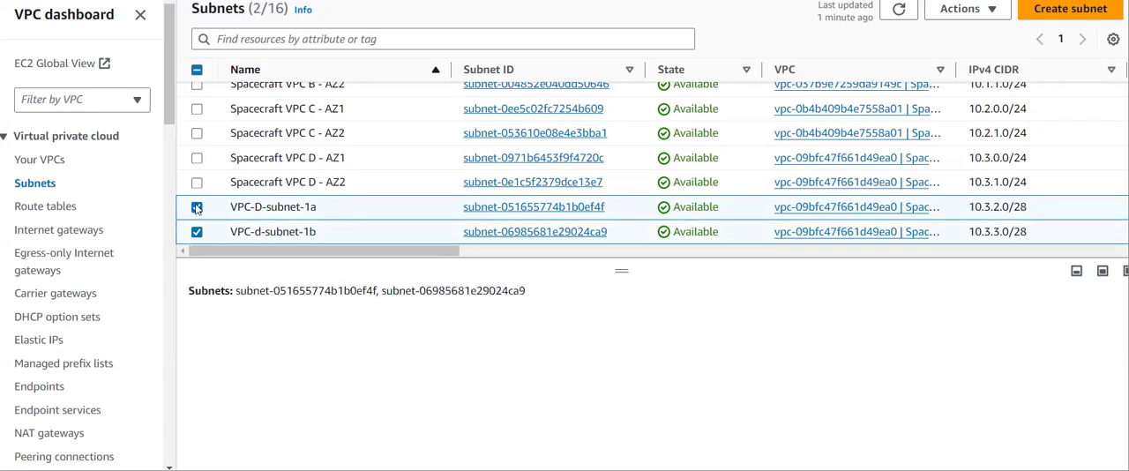
pyautogui.click(197, 207)
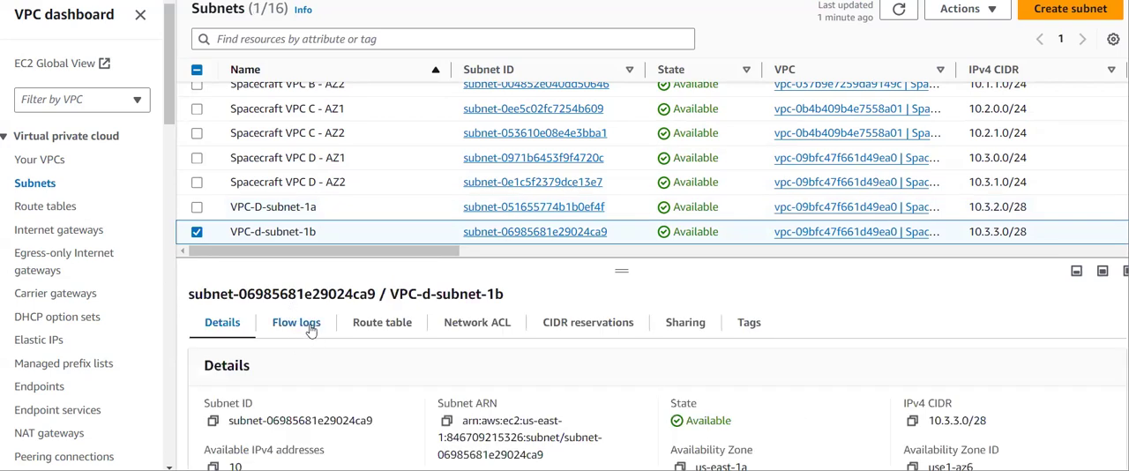
pyautogui.click(379, 323)
pyautogui.scroll(-1, 313, 423)
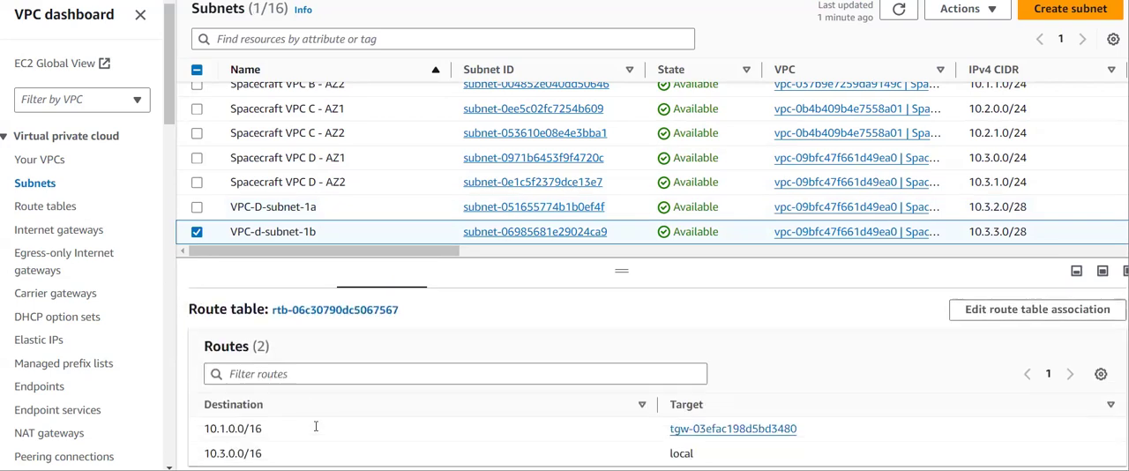
pyautogui.moveTo(287, 429)
pyautogui.mouseDown()
pyautogui.moveTo(202, 442)
pyautogui.moveTo(289, 433)
pyautogui.mouseUp()
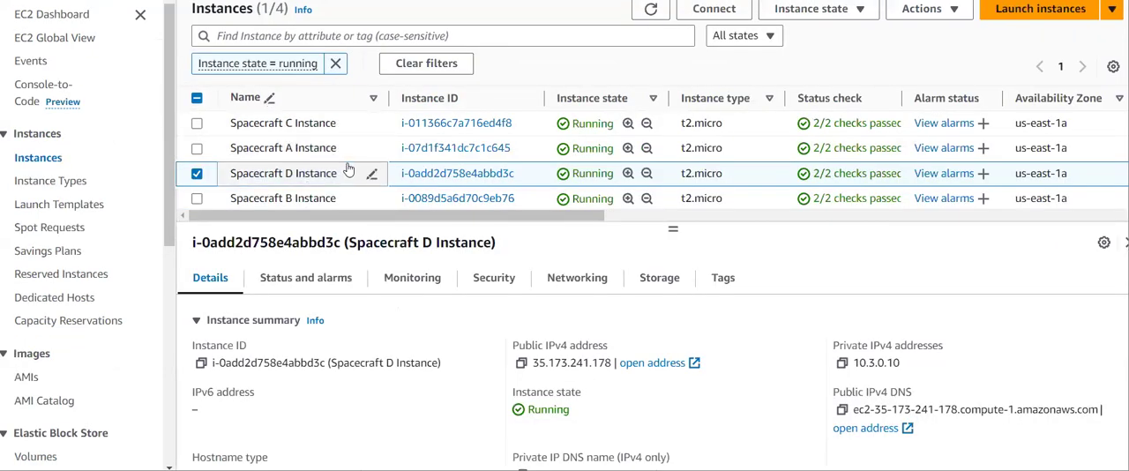
# - Connect to the Spacecraft D Instance in EC2 using Session Manager
pyautogui.click(736, 12)
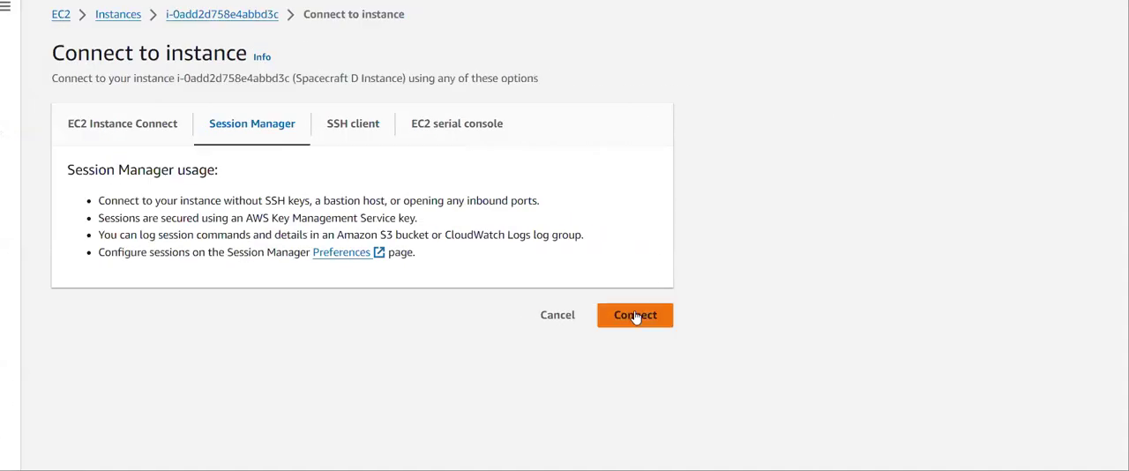
pyautogui.click(635, 315)
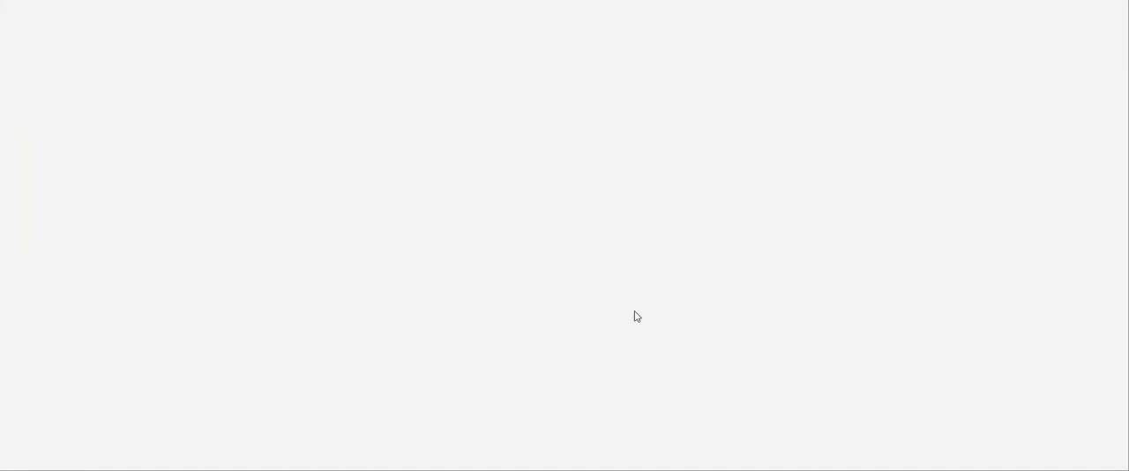
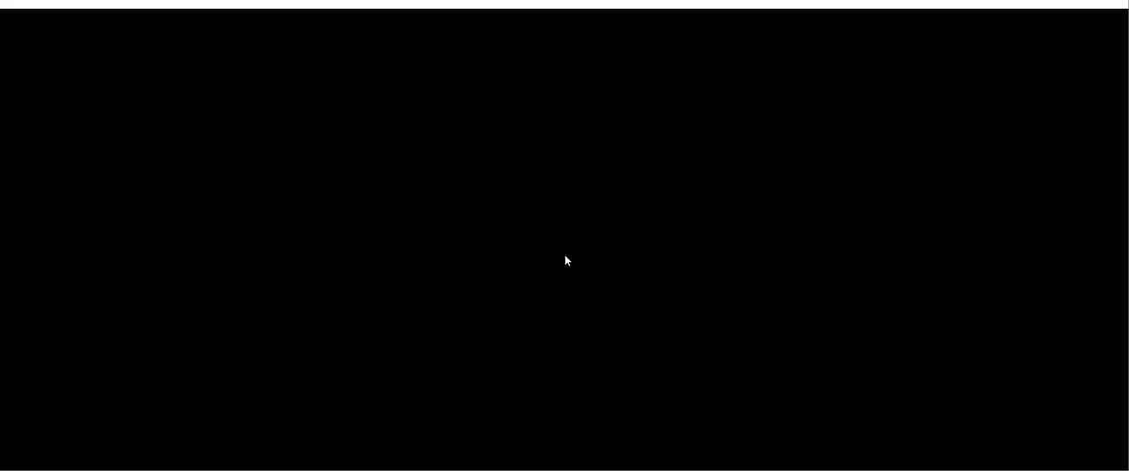
# - Ping 10.1.0.10 from the Spacecraft D Instance's session, stopping the command after several replies
pyautogui.write('ping')
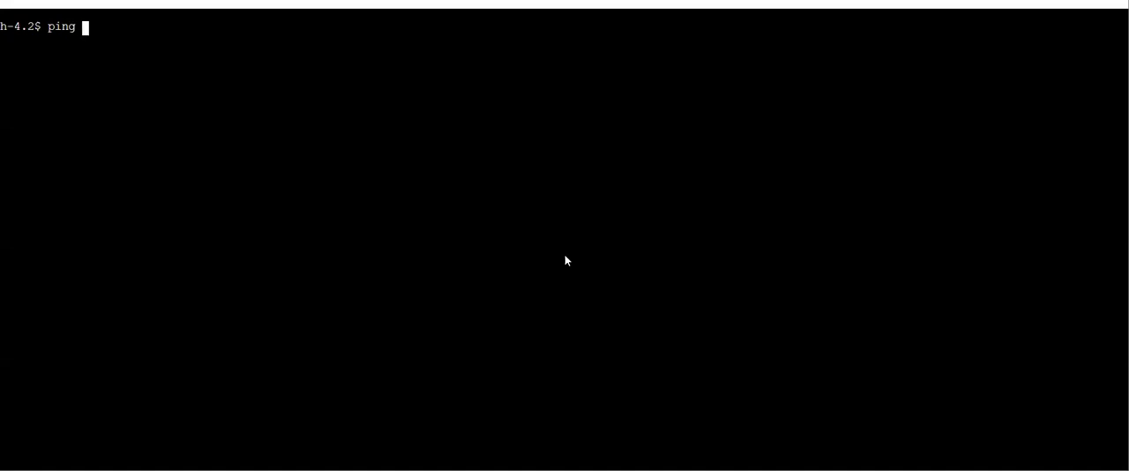
pyautogui.write(' 10.0.0')
pyautogui.press('BackSpace')
pyautogui.press('BackSpace')
pyautogui.press('BackSpace')
pyautogui.press('BackSpace')
pyautogui.write('.1.0.10')
pyautogui.press('Return')
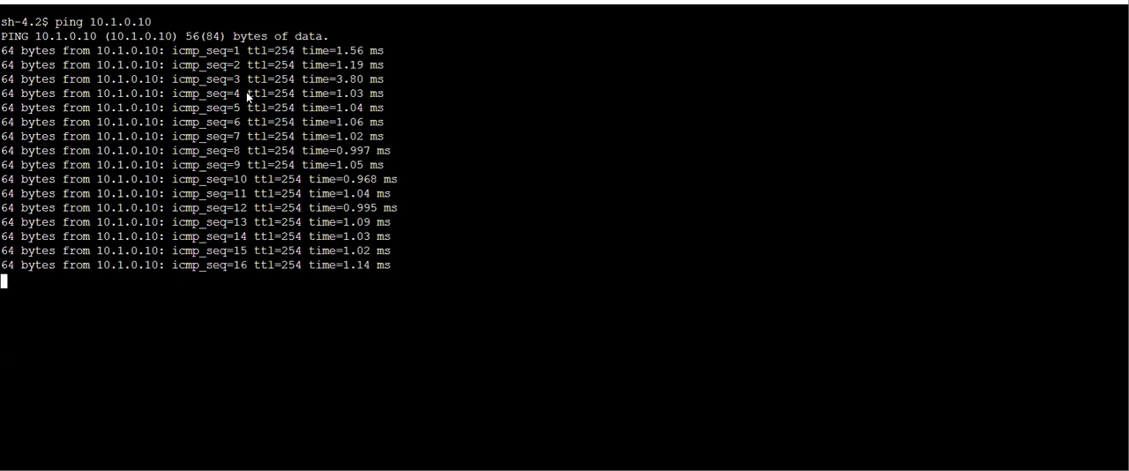
pyautogui.hotkey('ctrl', 'c')
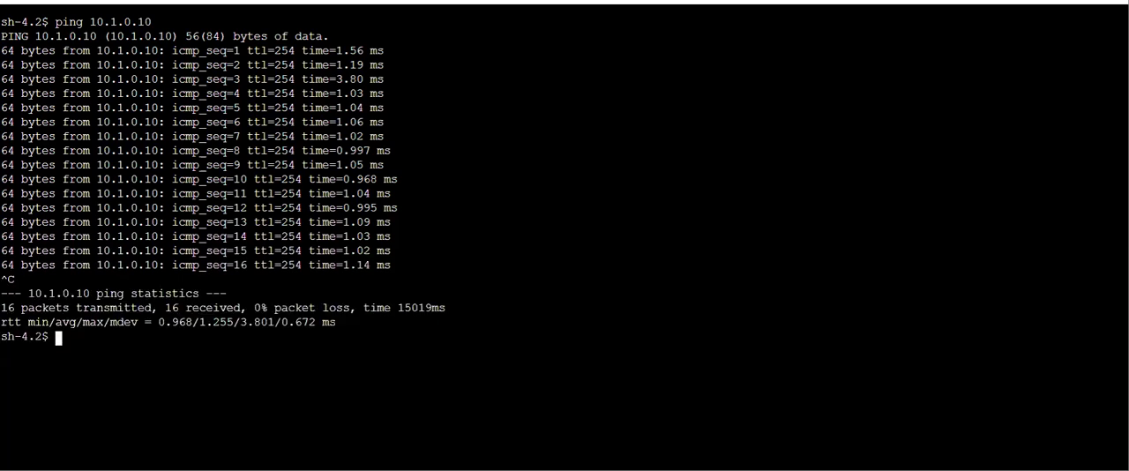
# - Select only VPC-D-subnet-1a in the subnets list and open its route table's routes for editing
pyautogui.click(388, 0)
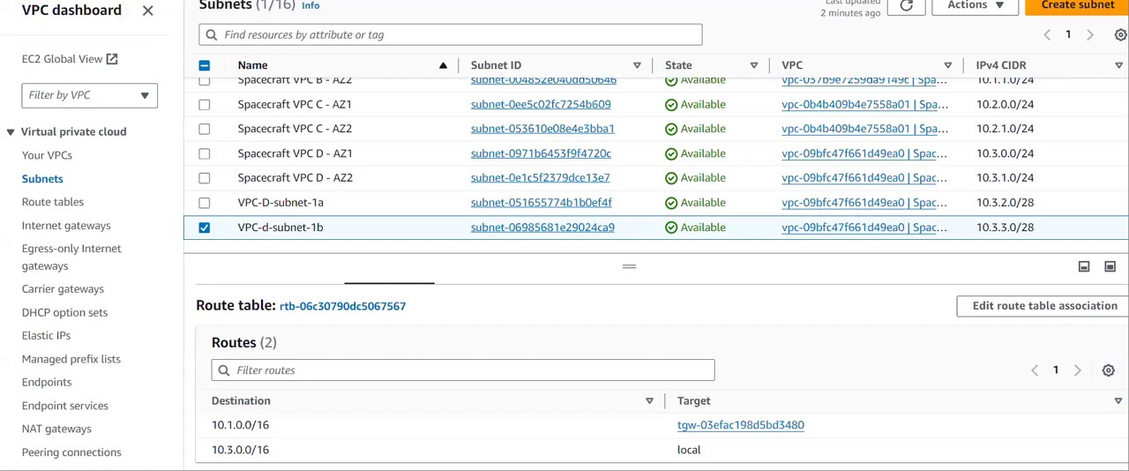
pyautogui.scroll(-7, 50, 347)
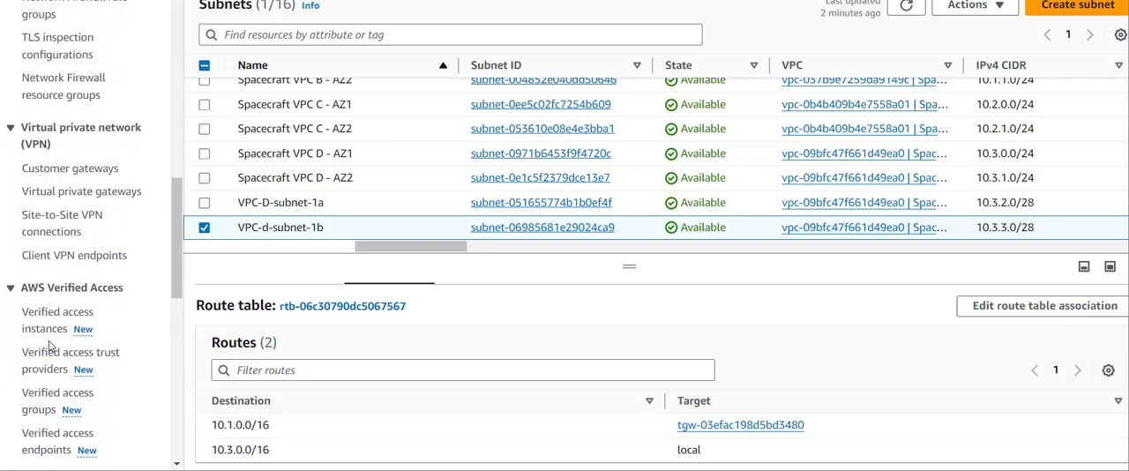
pyautogui.scroll(2, 301, 187)
pyautogui.scroll(-2, 300, 185)
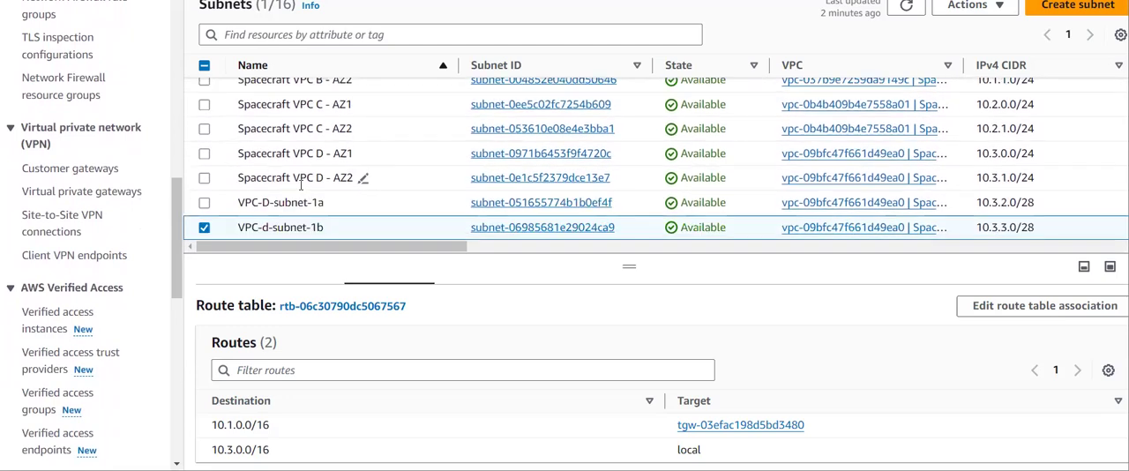
pyautogui.click(203, 228)
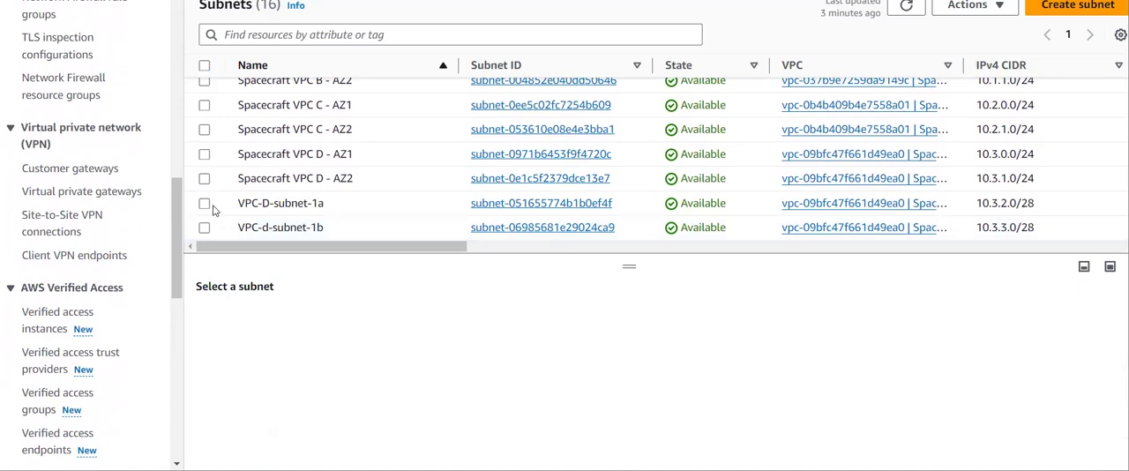
pyautogui.click(204, 204)
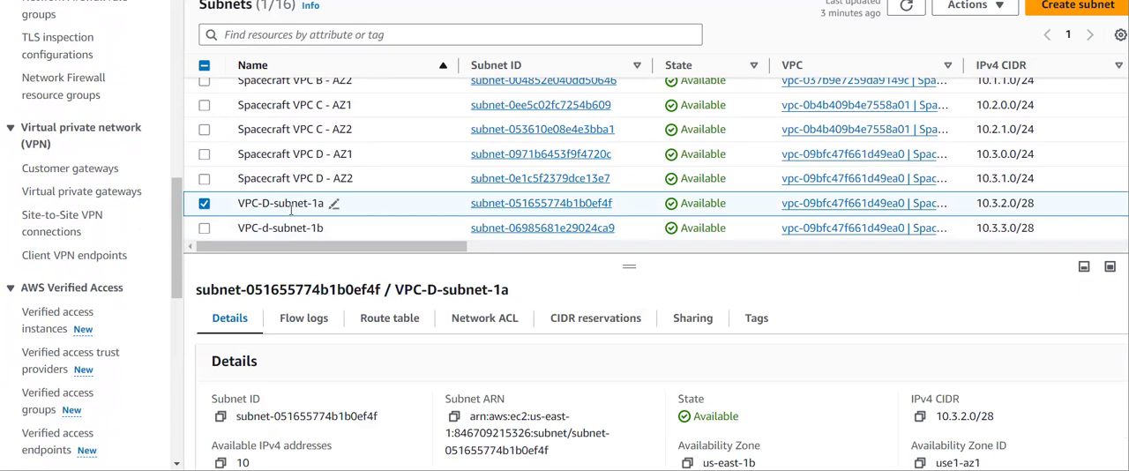
pyautogui.click(371, 323)
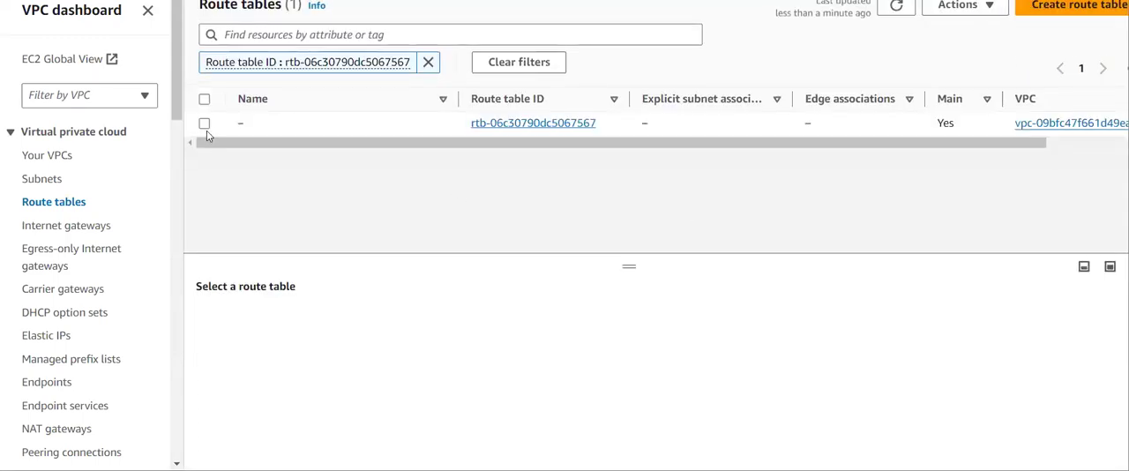
pyautogui.click(205, 124)
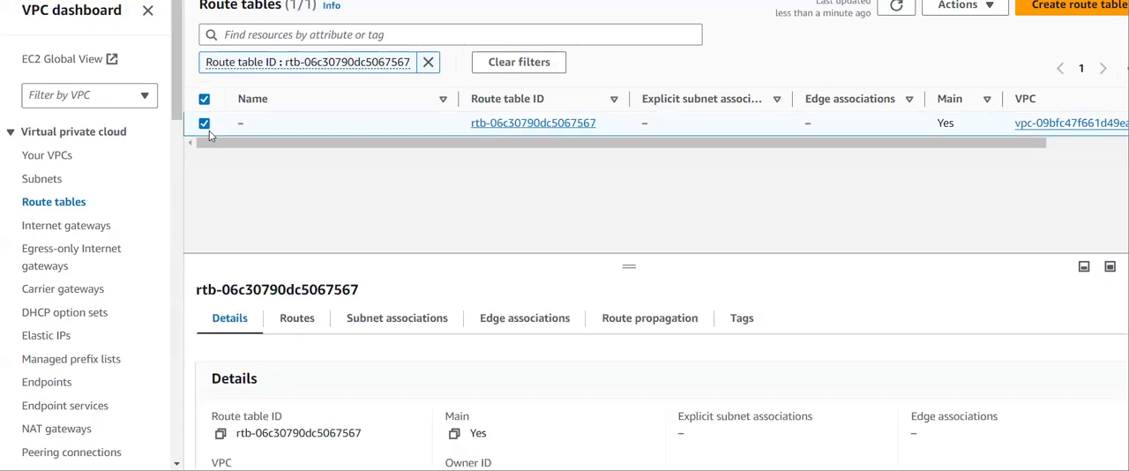
pyautogui.click(315, 328)
pyautogui.moveTo(627, 267); pyautogui.dragTo(626, 168)
pyautogui.click(1070, 267)
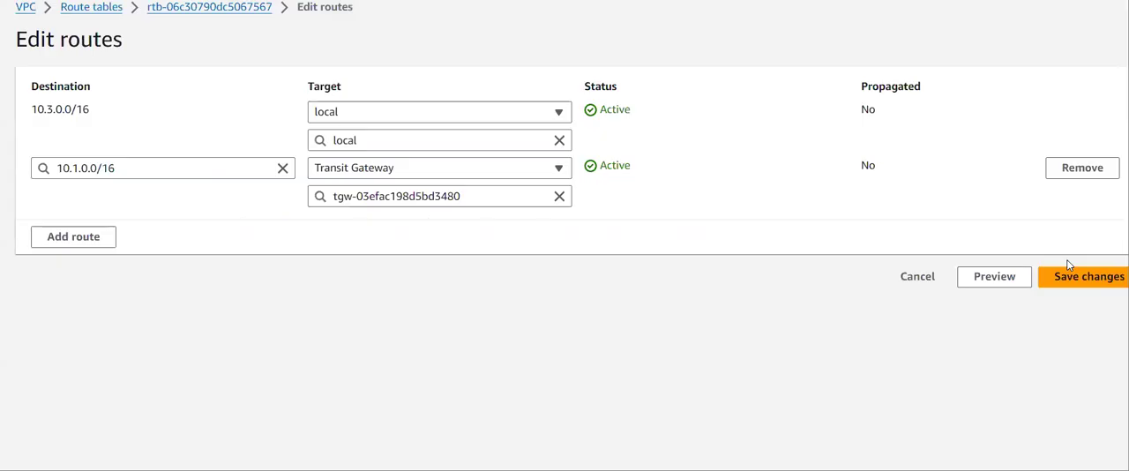
# - Add a 10.0.0.0/16 route targeting transit gateway tgw-03efac198d5bd3480 and save the route table
pyautogui.click(97, 251)
pyautogui.click(98, 227)
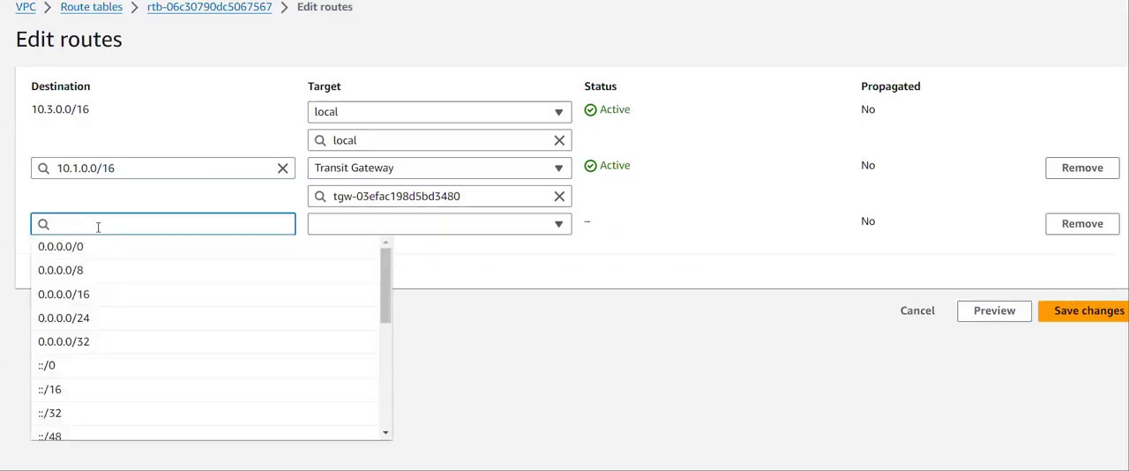
pyautogui.write('10.0.0.0/16')
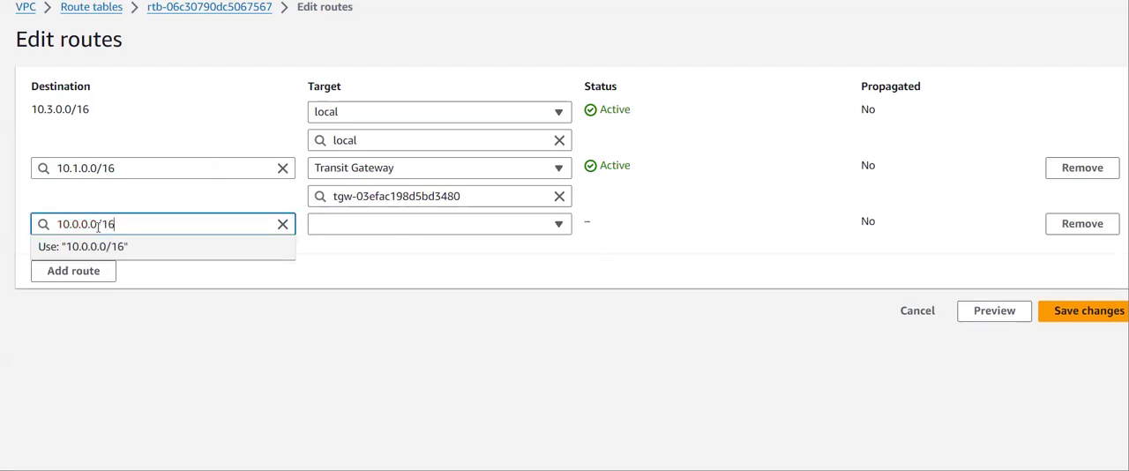
pyautogui.click(368, 227)
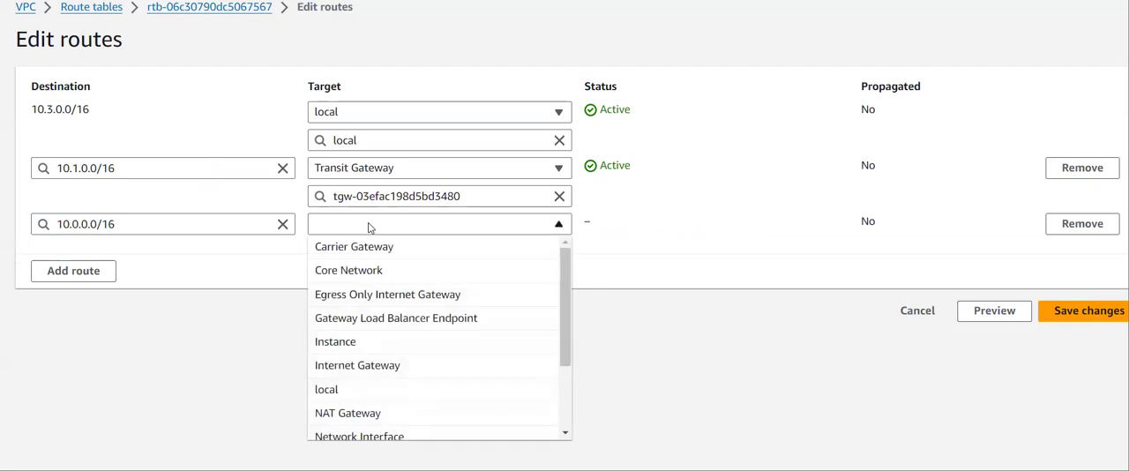
pyautogui.press('t')
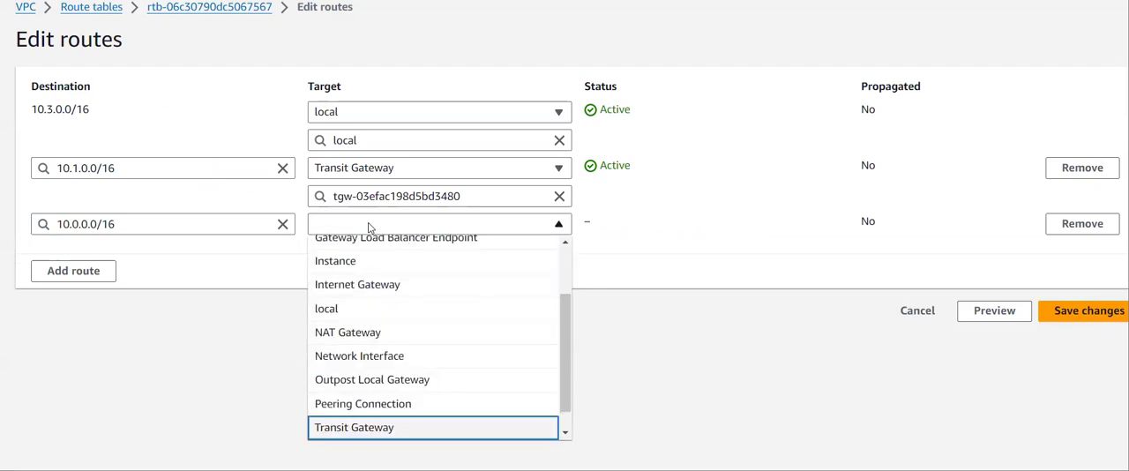
pyautogui.click(400, 427)
pyautogui.click(414, 252)
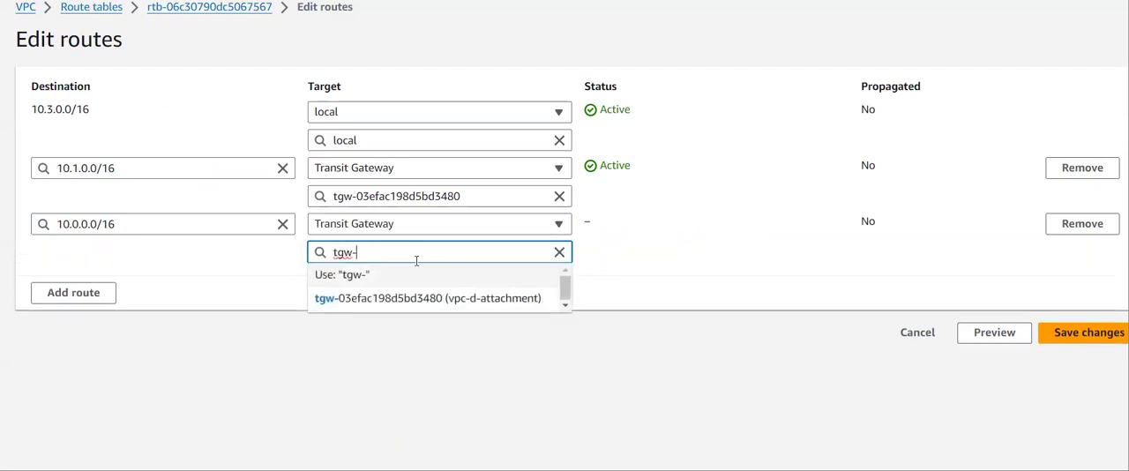
pyautogui.click(415, 294)
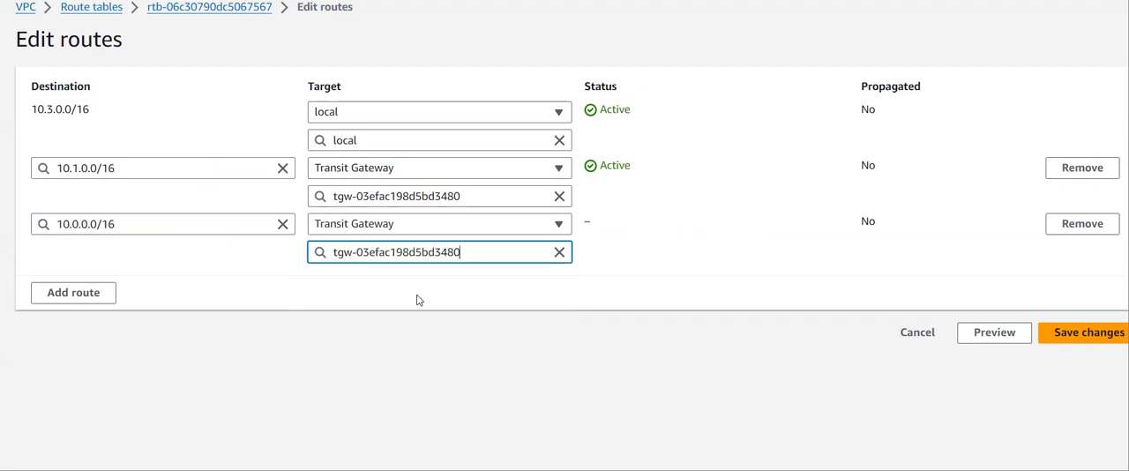
pyautogui.click(1069, 332)
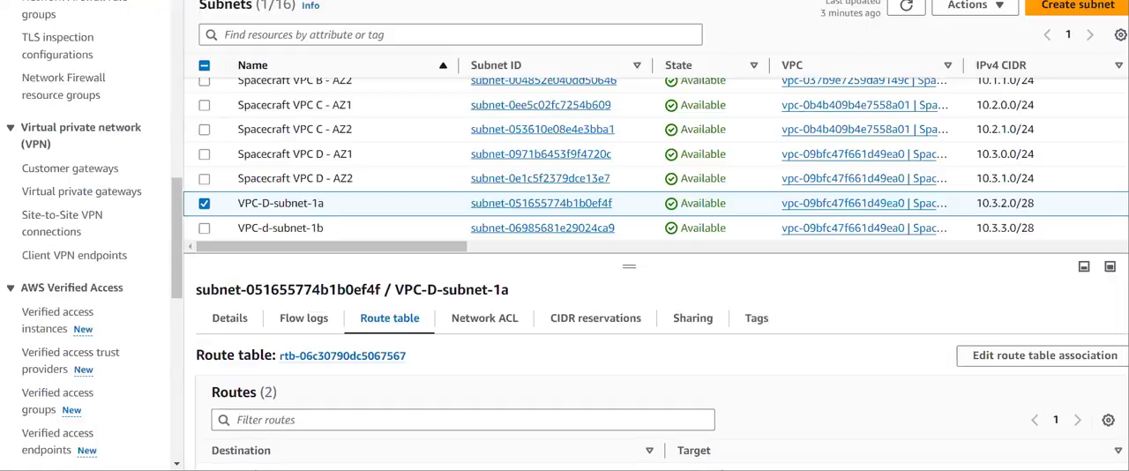
# - Select only VPC-d-subnet-1b in the subnets list and open its route table's routes for editing
pyautogui.click(204, 204)
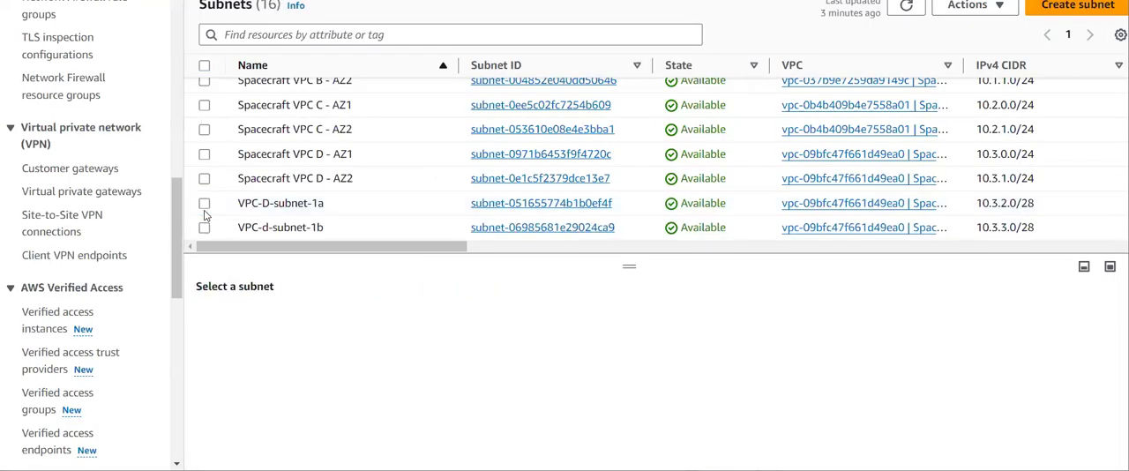
pyautogui.click(204, 229)
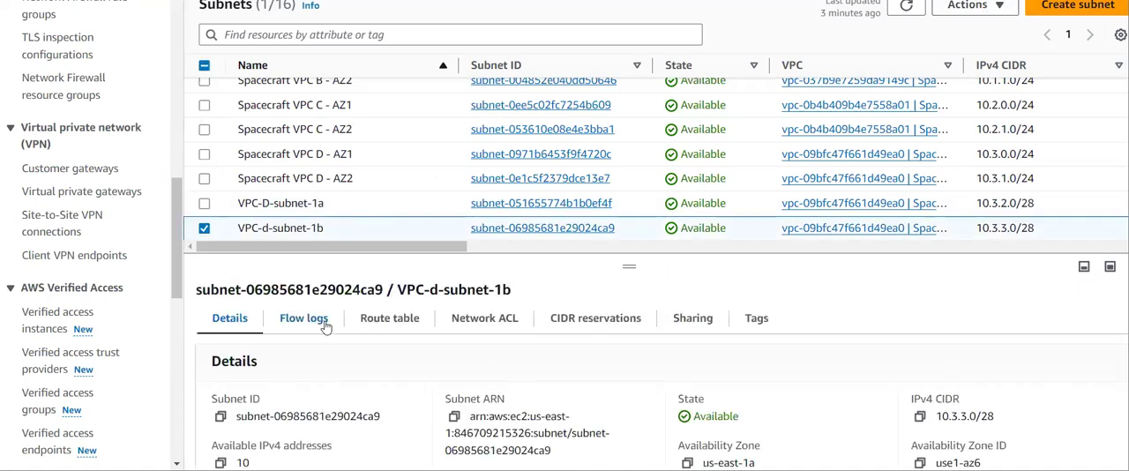
pyautogui.click(373, 323)
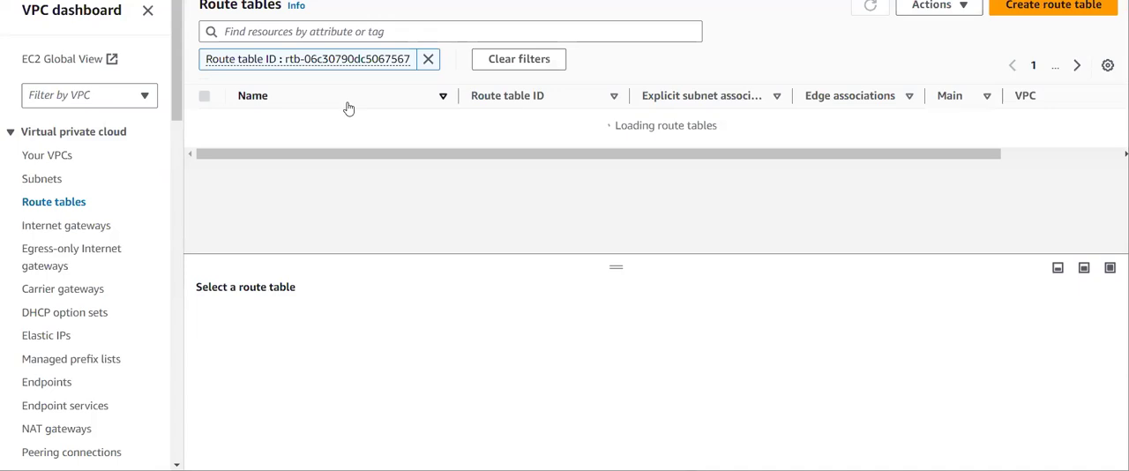
pyautogui.click(204, 124)
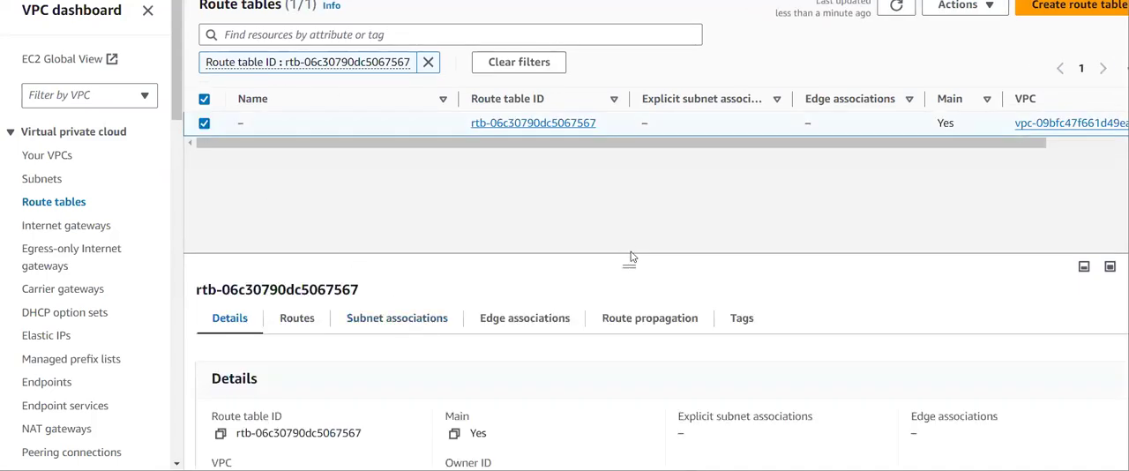
pyautogui.moveTo(631, 257); pyautogui.dragTo(622, 164)
pyautogui.click(305, 228)
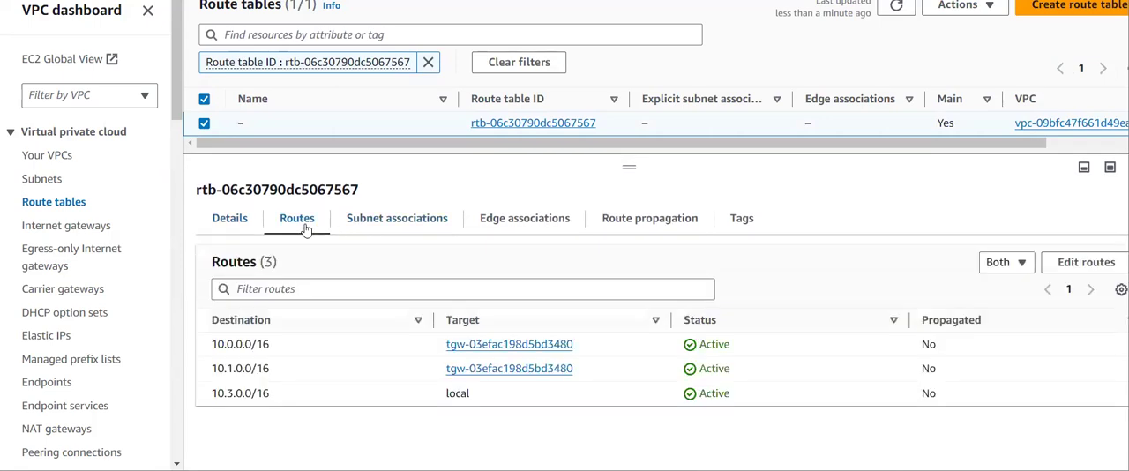
pyautogui.click(1090, 272)
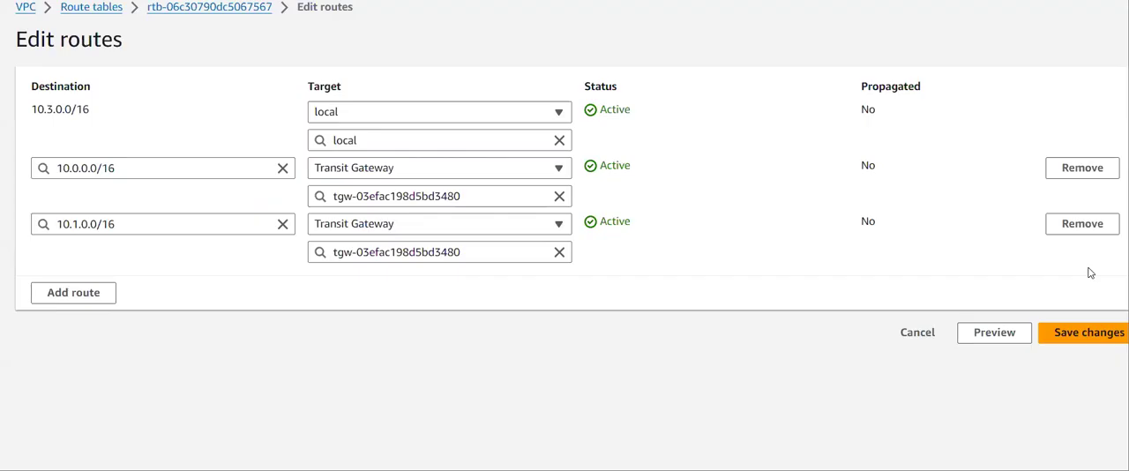
# - Try to add another 10.0.0.0/16 route through transit gateway tgw-03efac198d5bd3480 and save the routes
pyautogui.click(113, 295)
pyautogui.click(113, 283)
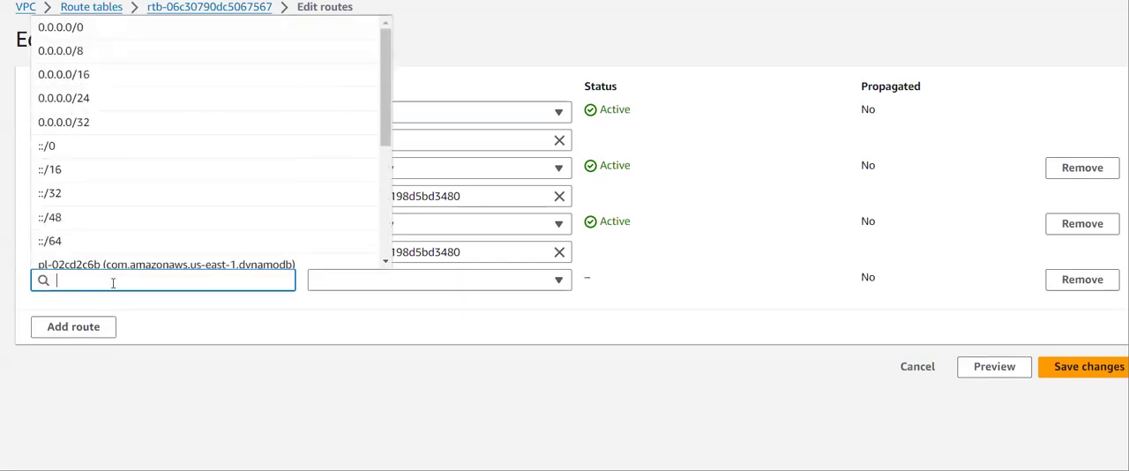
pyautogui.write('10.0.0')
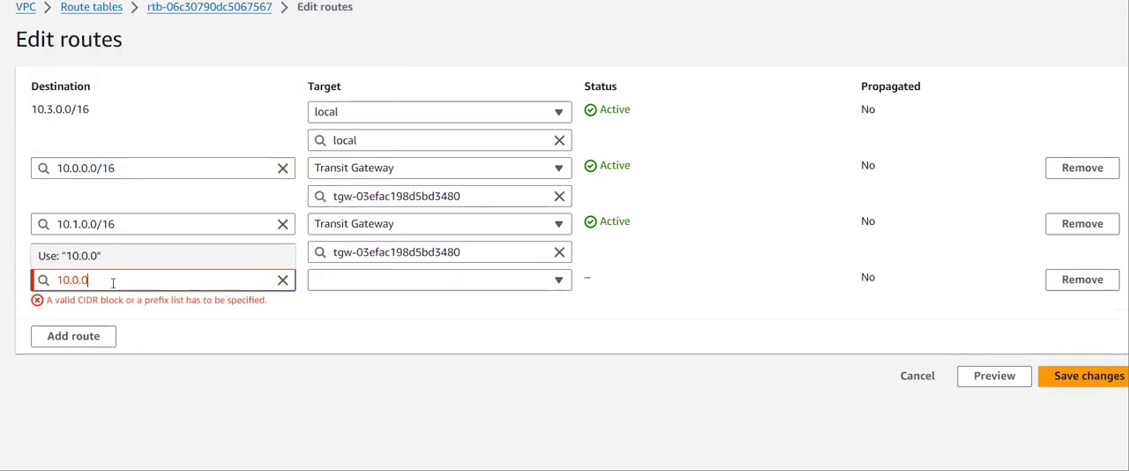
pyautogui.write('.0/16')
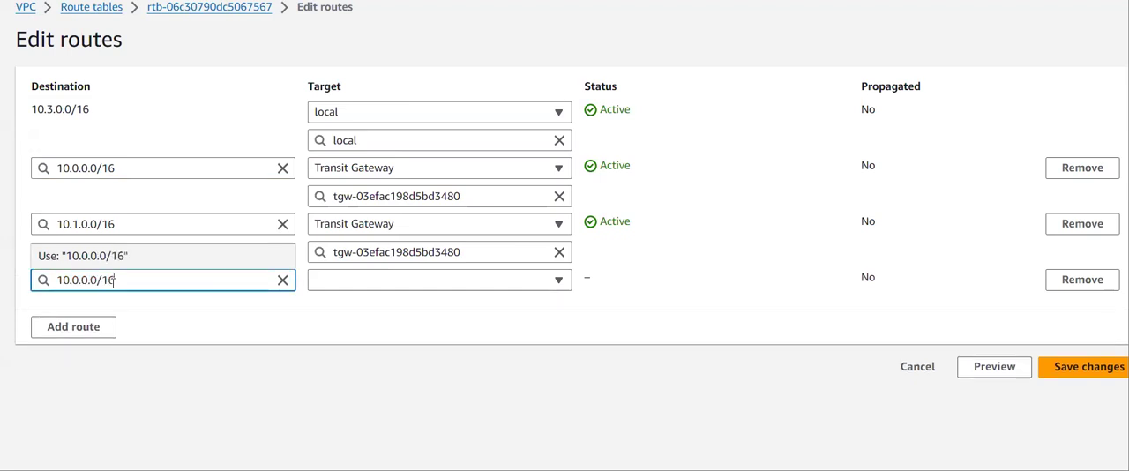
pyautogui.click(393, 282)
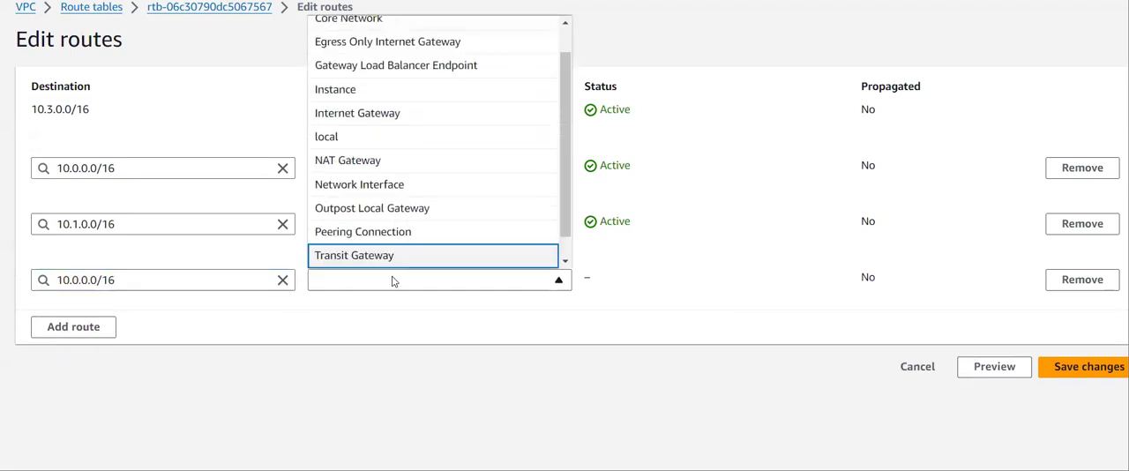
pyautogui.press('Return')
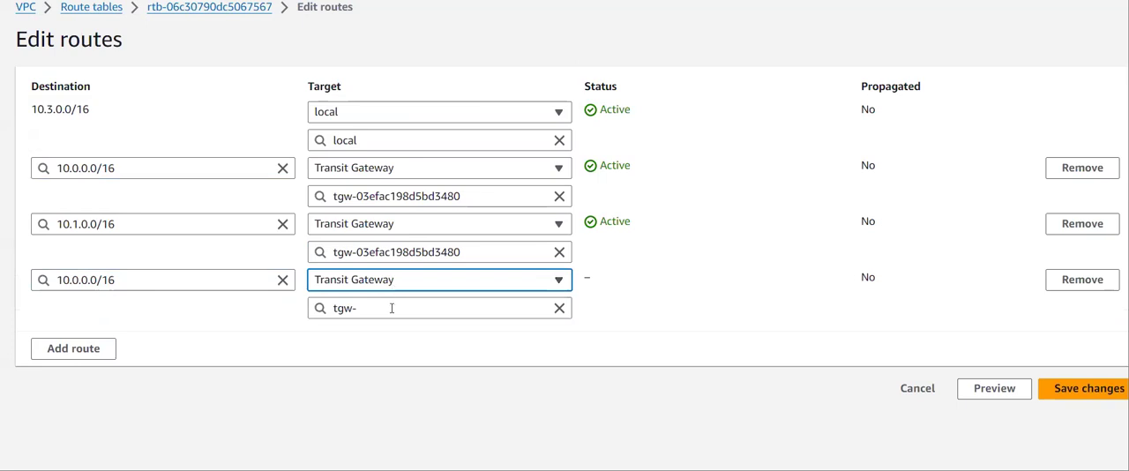
pyautogui.click(392, 308)
pyautogui.click(402, 355)
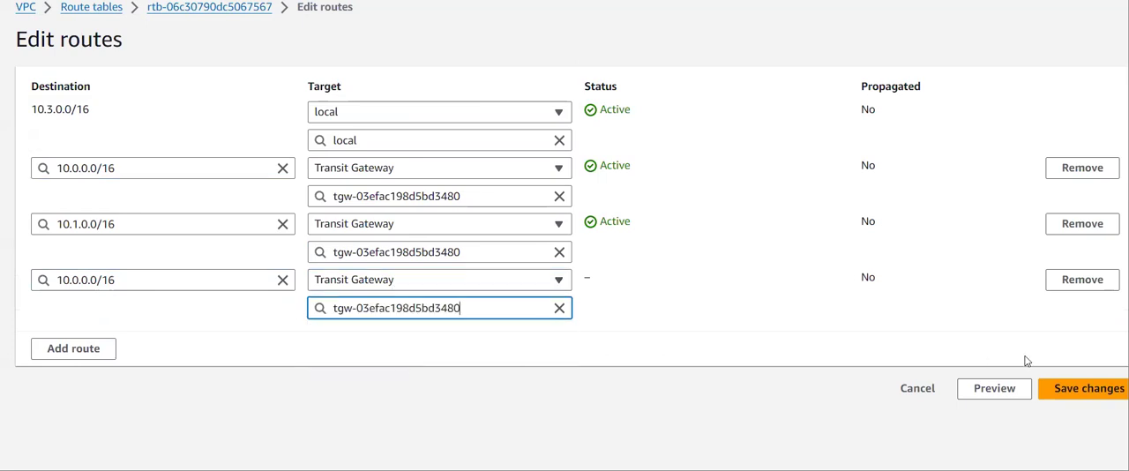
pyautogui.click(1079, 385)
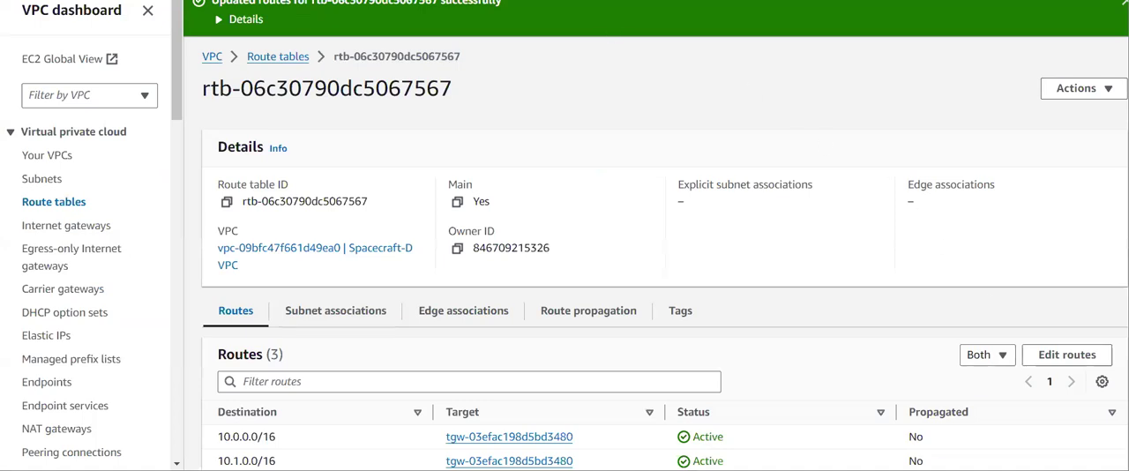
# - Return to the subnets list, review the subnets of Spacecraft VPCs A to D and deselect VPC-d-subnet-1b
pyautogui.click(397, 1)
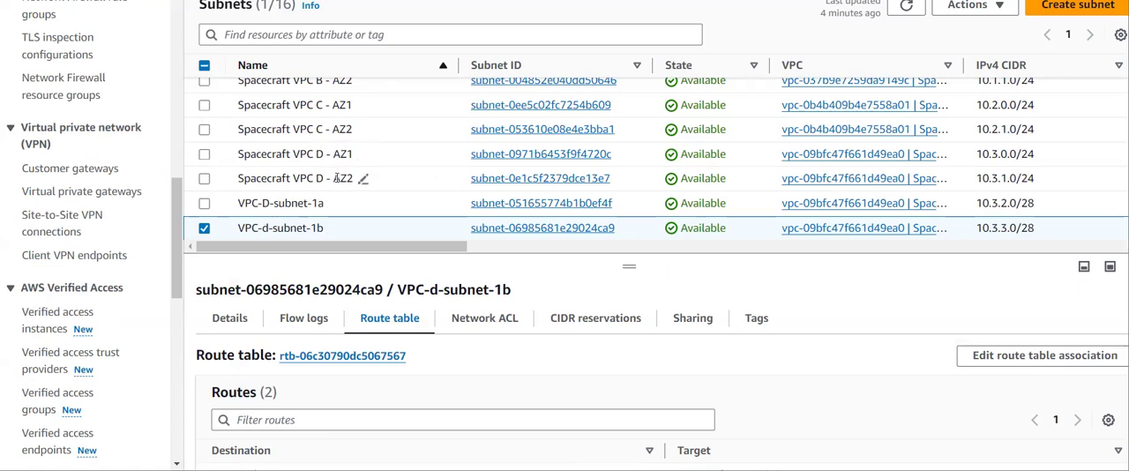
pyautogui.scroll(2, 353, 159)
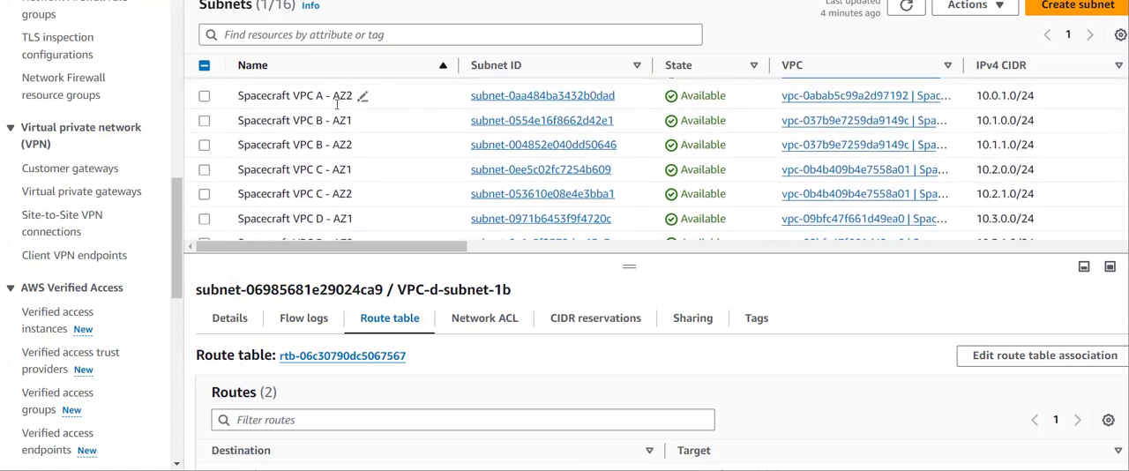
pyautogui.scroll(-1, 331, 150)
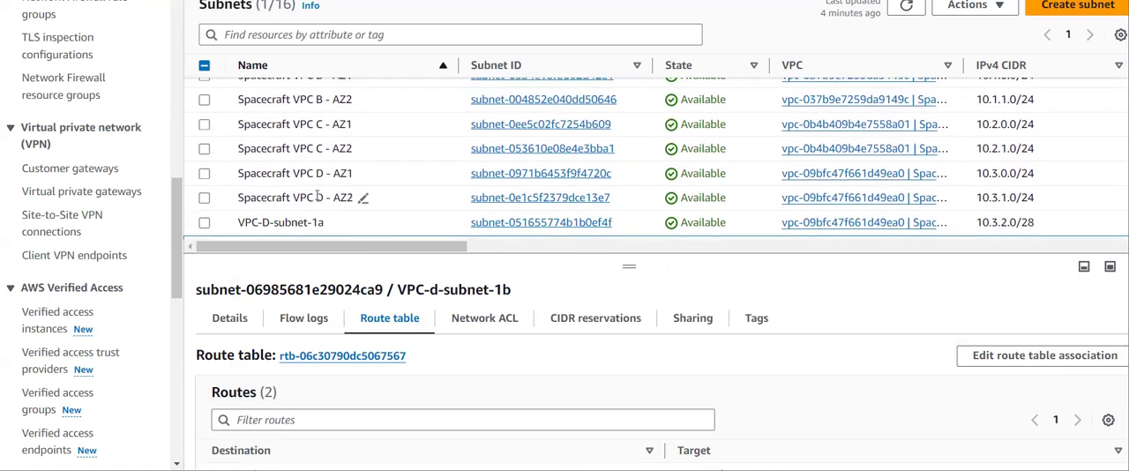
pyautogui.scroll(3, 314, 192)
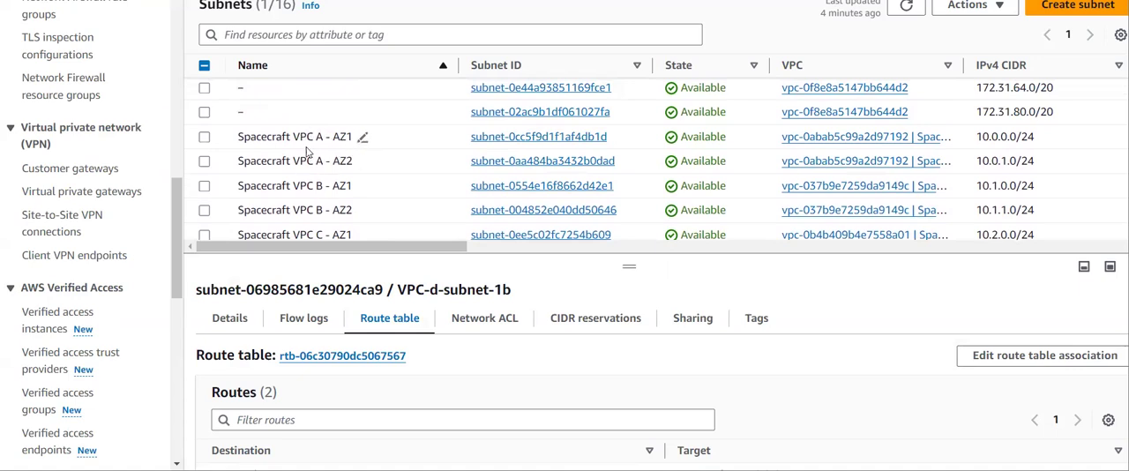
pyautogui.scroll(-3, 314, 156)
pyautogui.scroll(2, 316, 112)
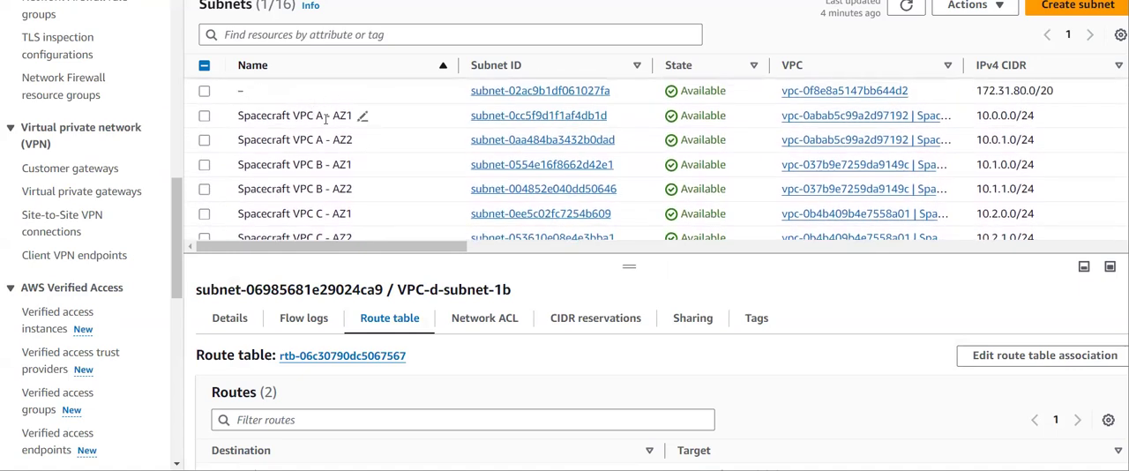
pyautogui.scroll(-3, 325, 119)
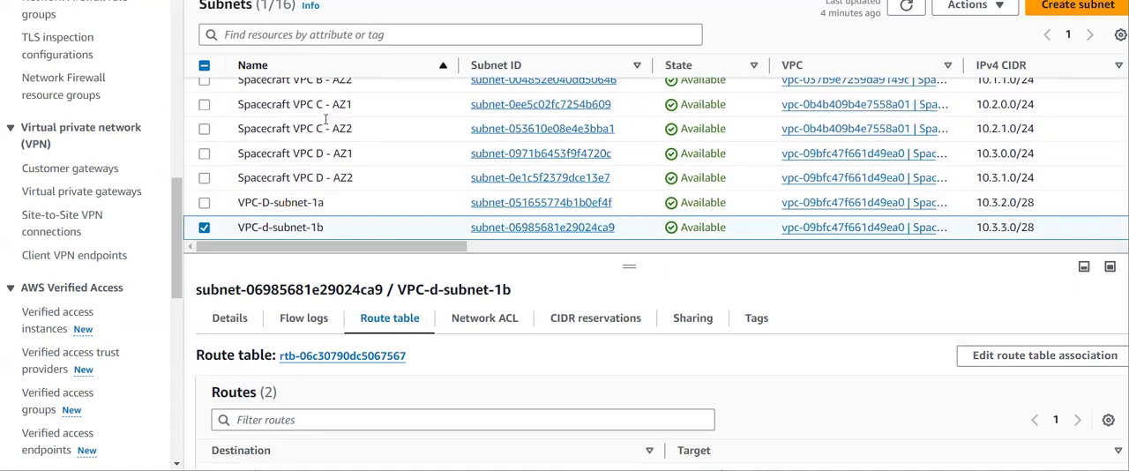
pyautogui.click(204, 228)
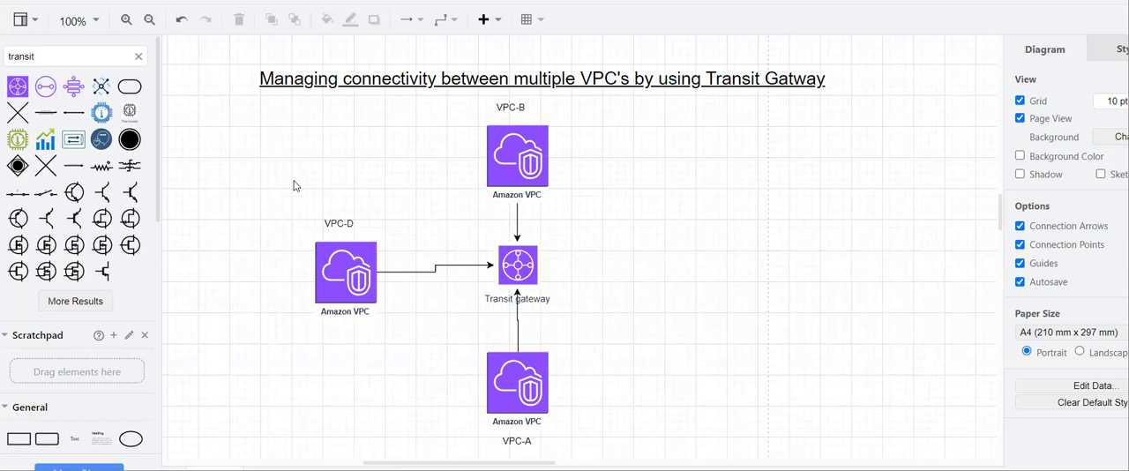
# - Switch to the transit gateway diagram, highlight the VPC-D and VPC-B icons in turn and clear the selection
pyautogui.moveTo(294, 188); pyautogui.dragTo(419, 369)
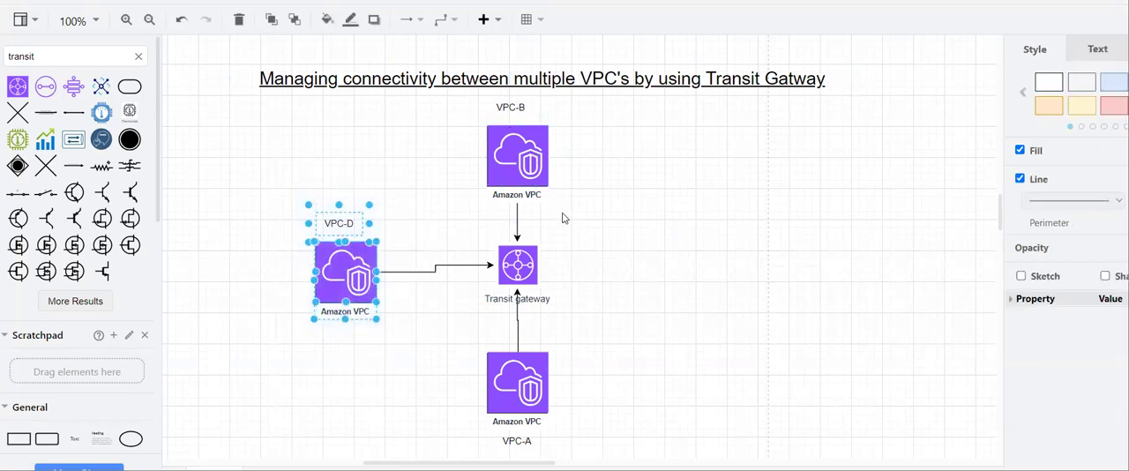
pyautogui.moveTo(530, 196); pyautogui.dragTo(446, 85)
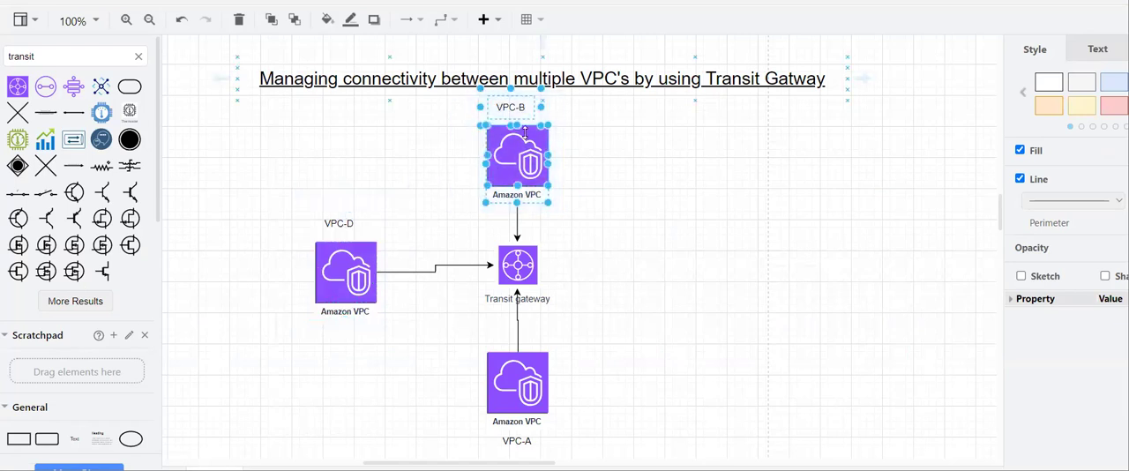
pyautogui.click(650, 194)
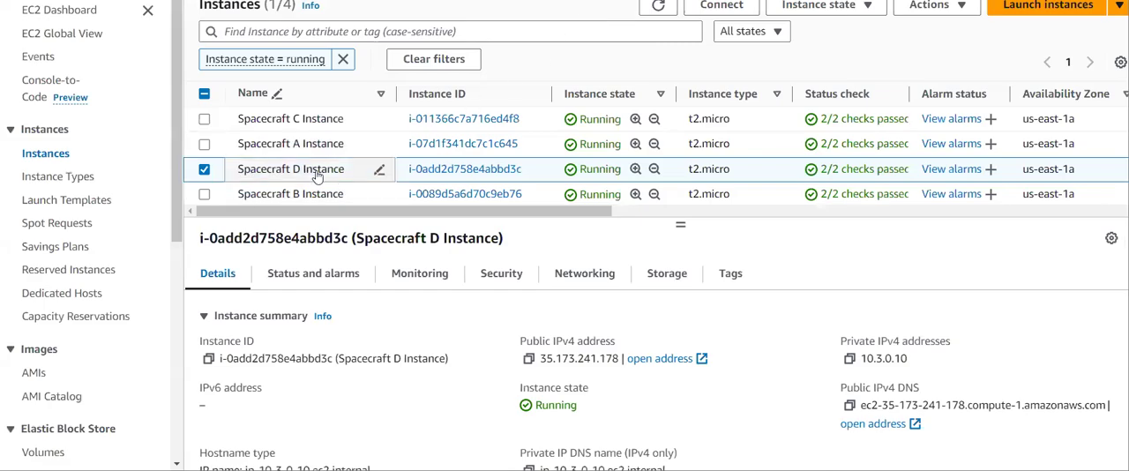
# - Select only Spacecraft B Instance to view its details, and rerun ping 10.1.0.10 in the instance terminal, stopping it after some replies
pyautogui.click(204, 169)
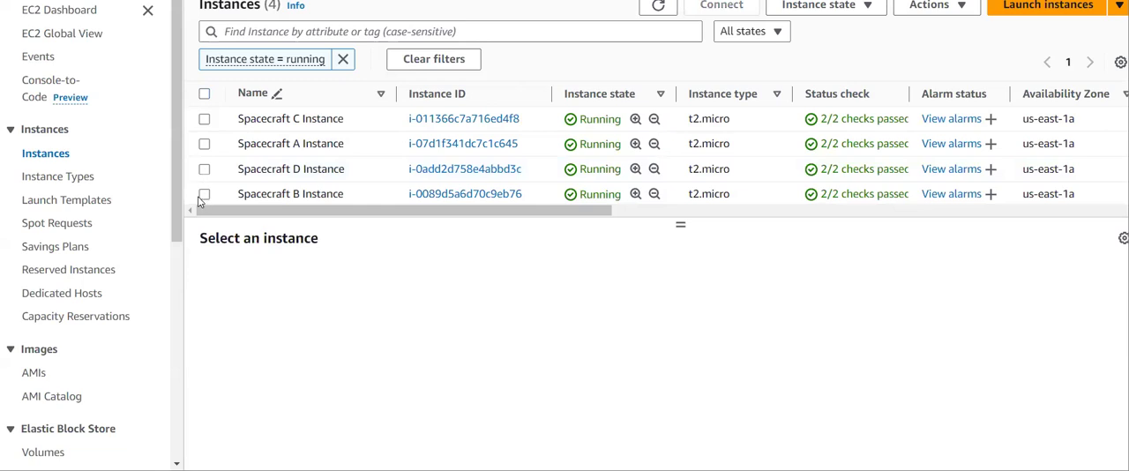
pyautogui.click(204, 194)
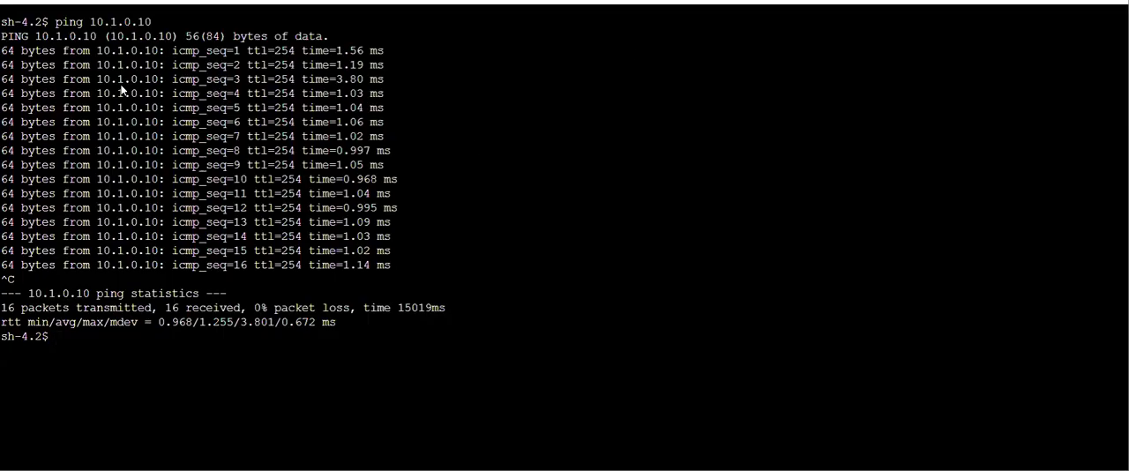
pyautogui.press('Up')
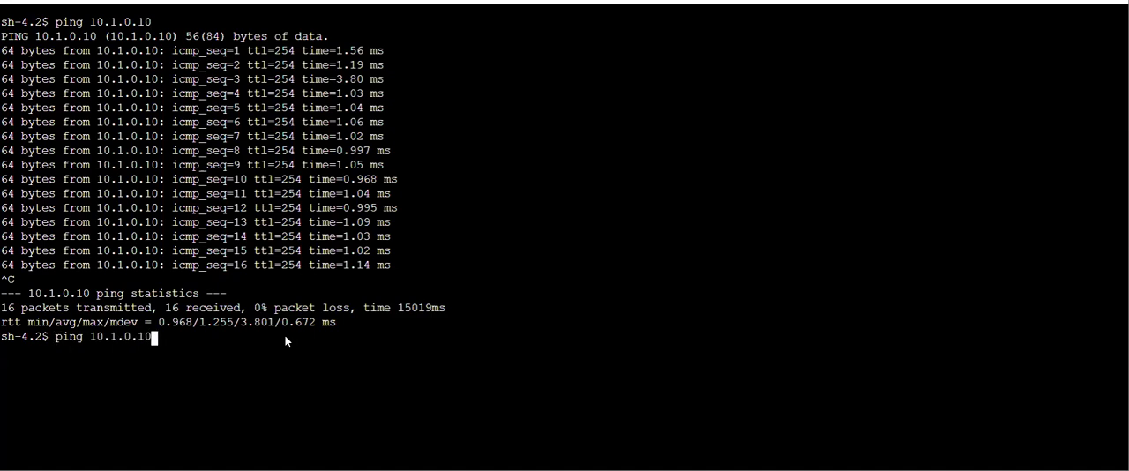
pyautogui.press('Return')
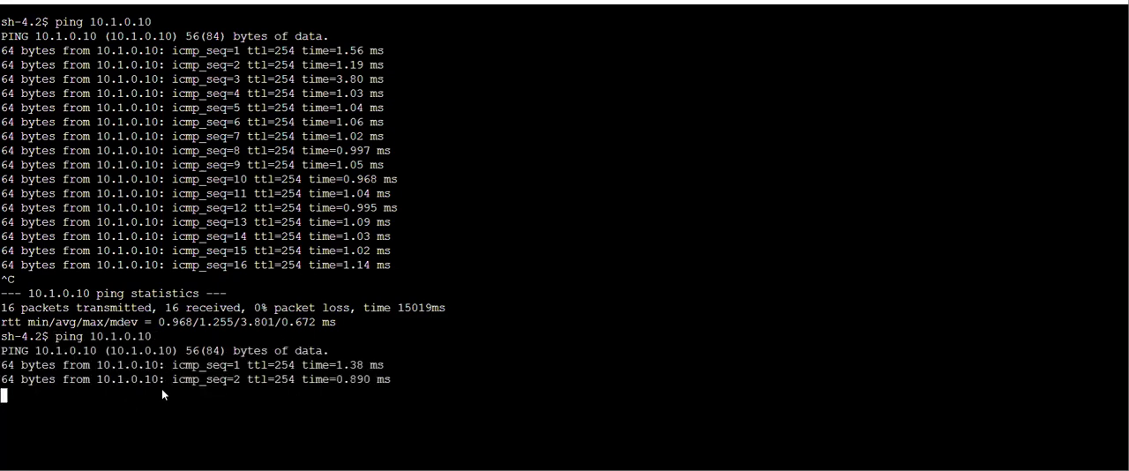
pyautogui.hotkey('ctrl', 'c')
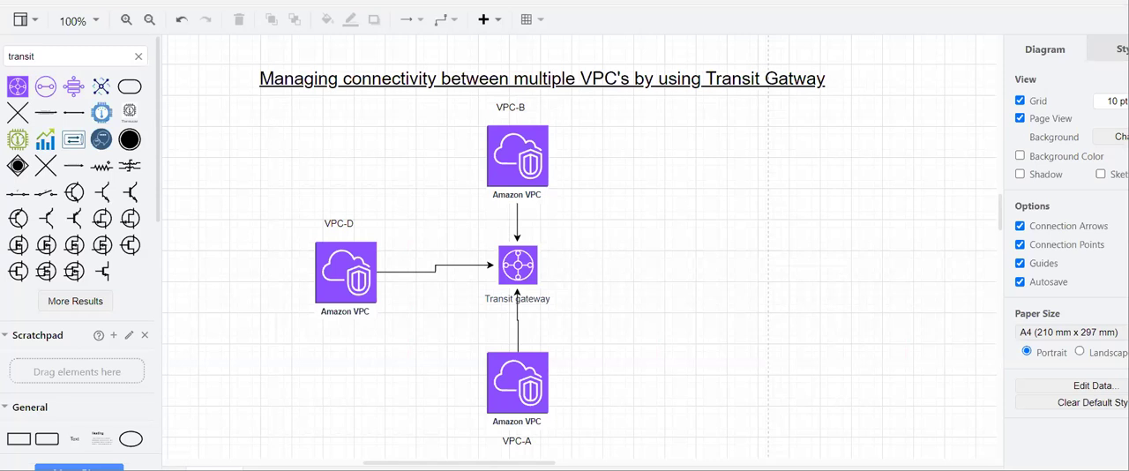
# - Return to the diagram, highlight the Transit gateway icon between the three VPCs and clear the selection
pyautogui.click(335, 64)
pyautogui.moveTo(402, 214); pyautogui.dragTo(605, 333)
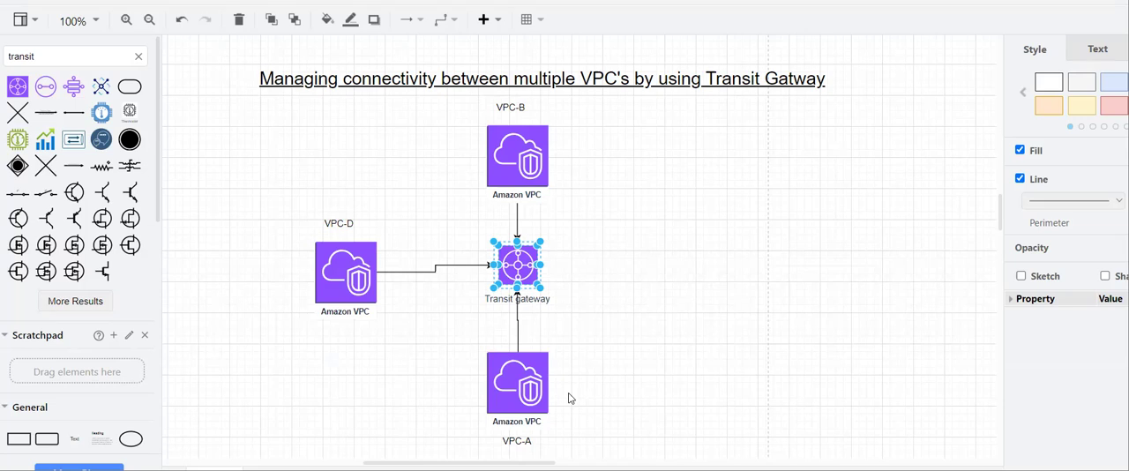
pyautogui.click(587, 288)
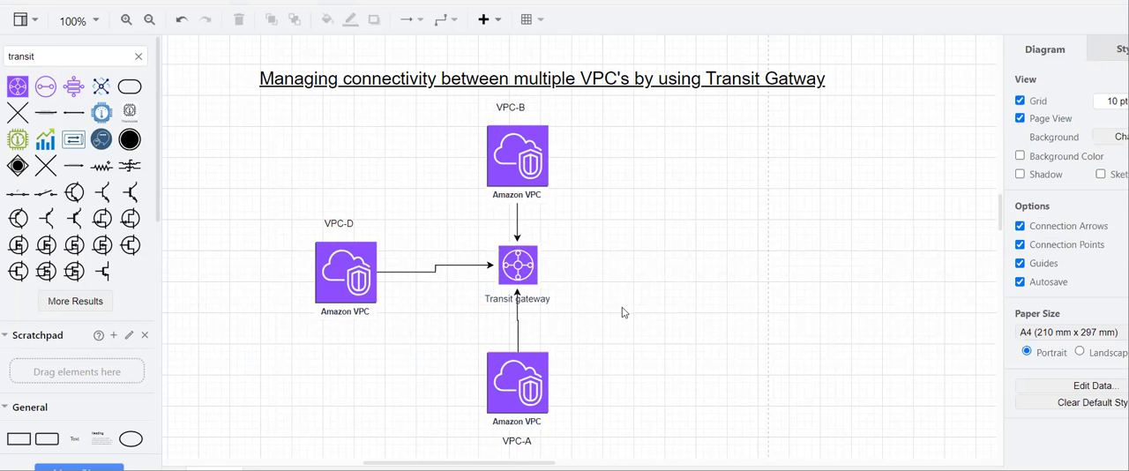